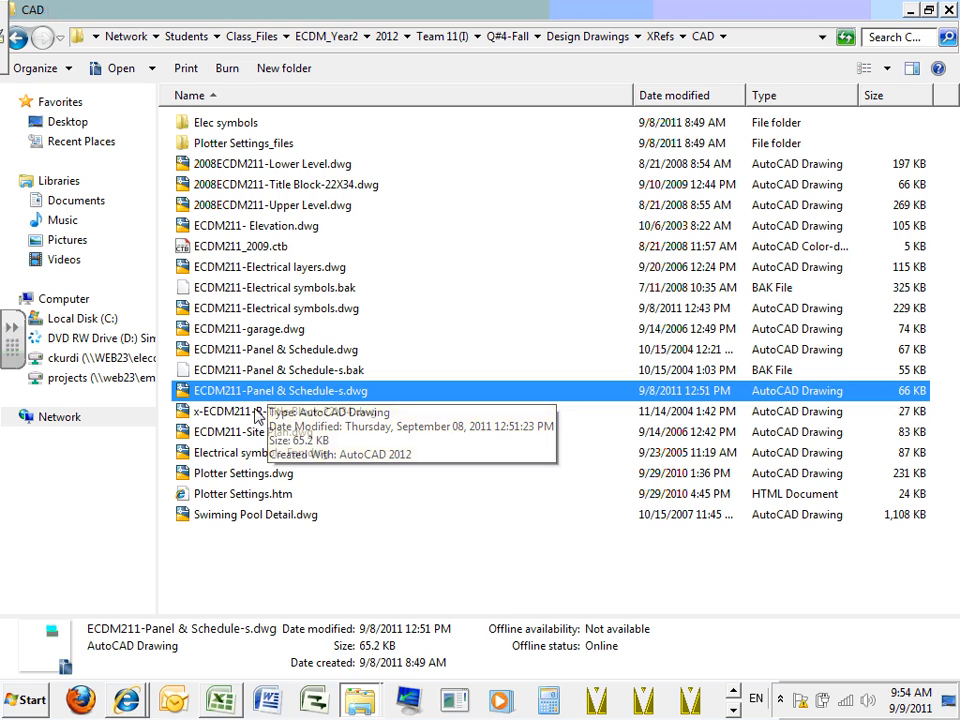
- Skip the x-ECDM211-R drawing and open 2008ECDM211-Title Block-22X34.dwg, accepting the educational plot stamp
double_click(258, 413)
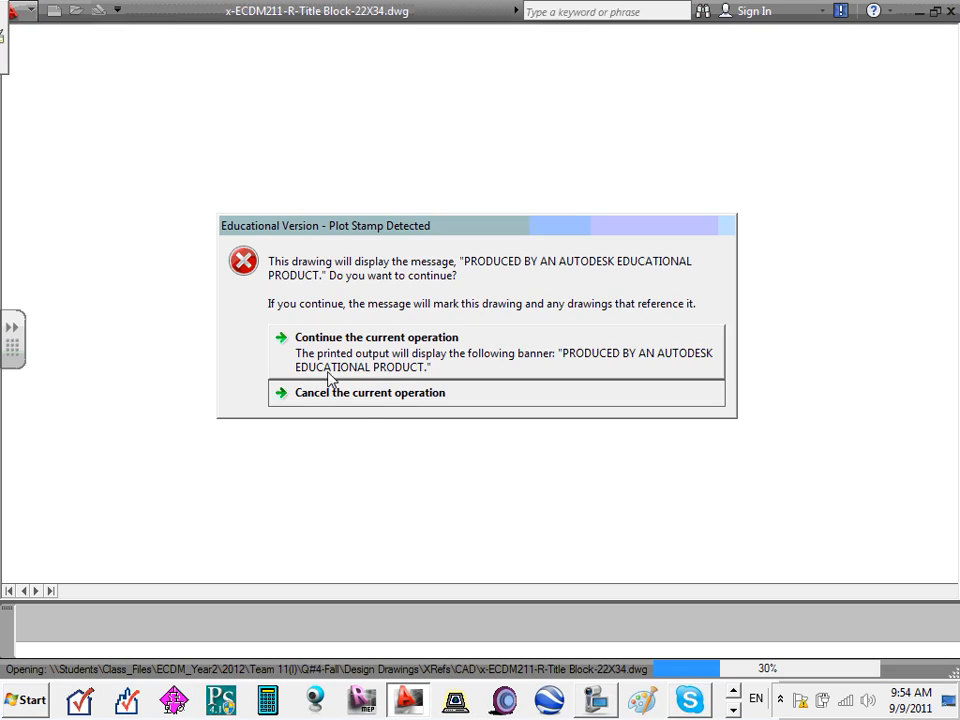
click(378, 397)
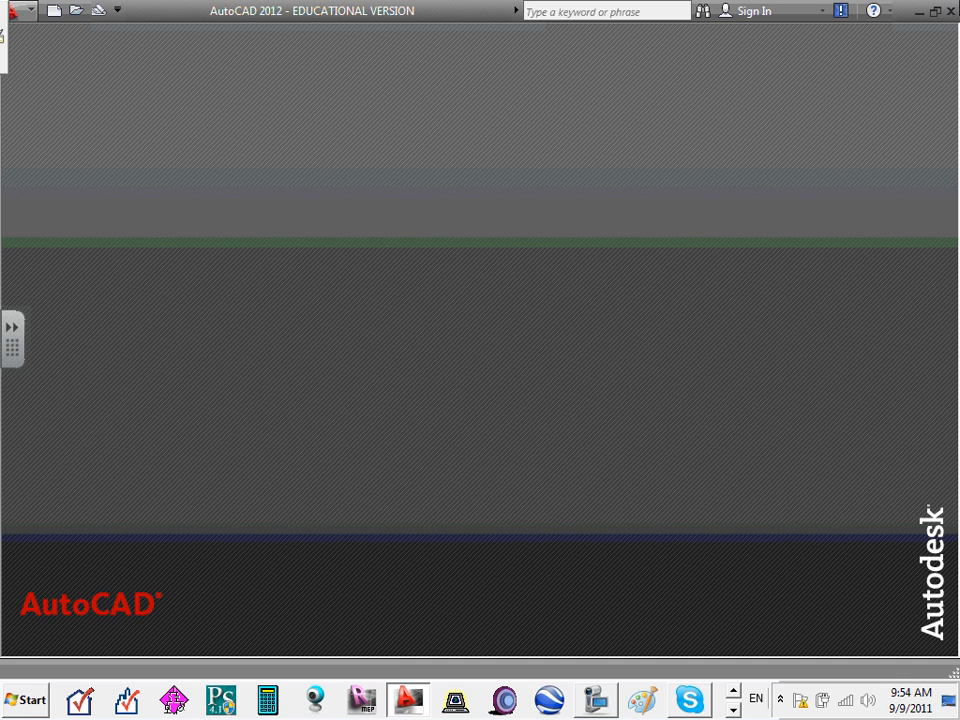
click(917, 11)
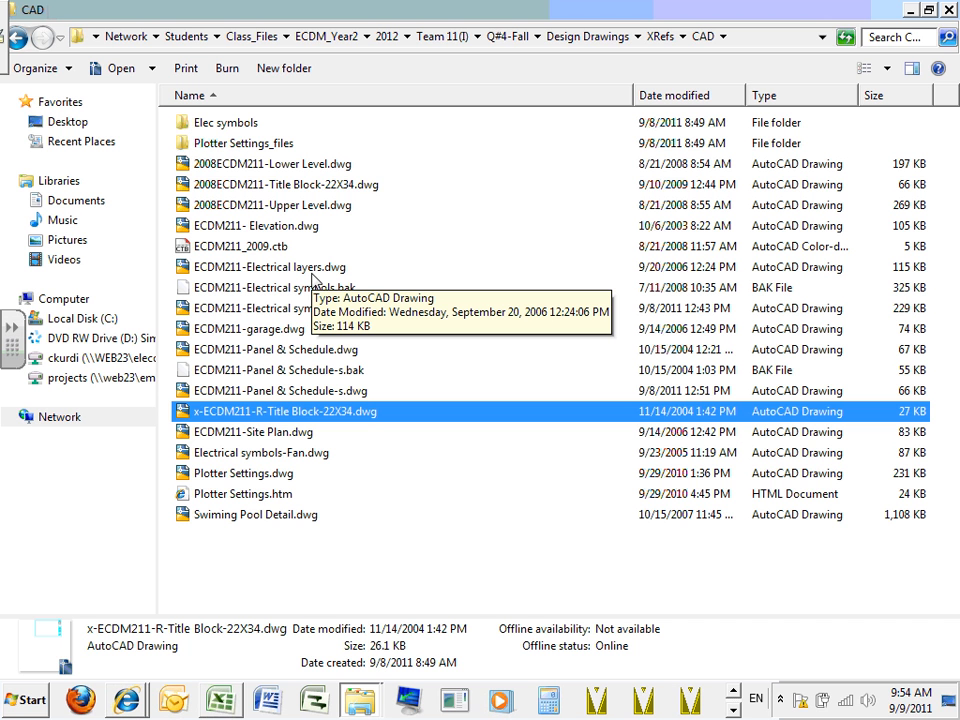
click(343, 188)
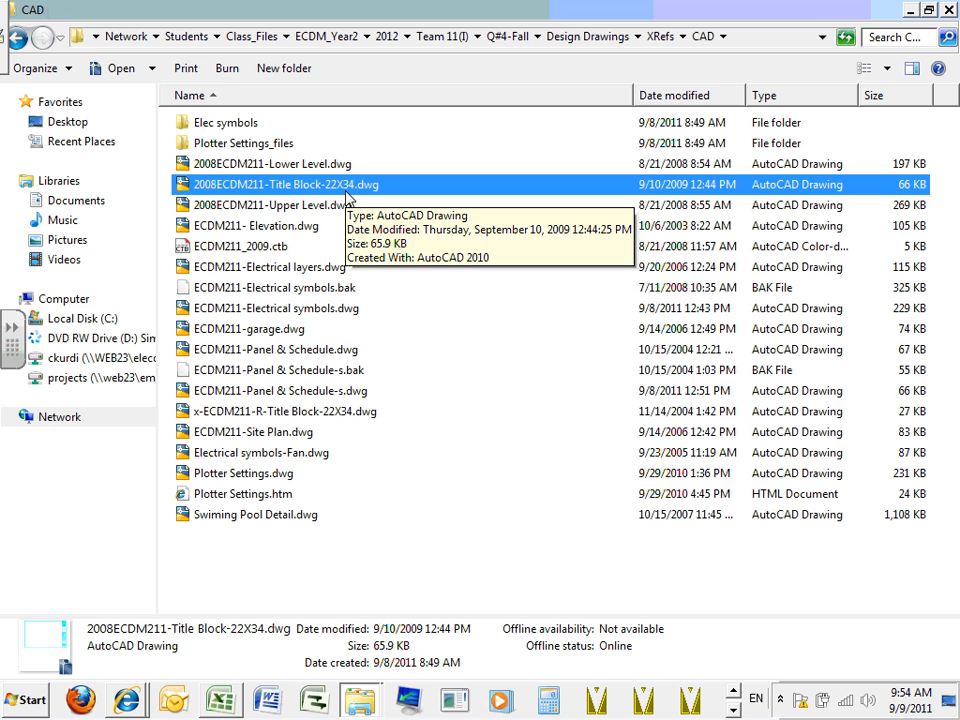
double_click(334, 188)
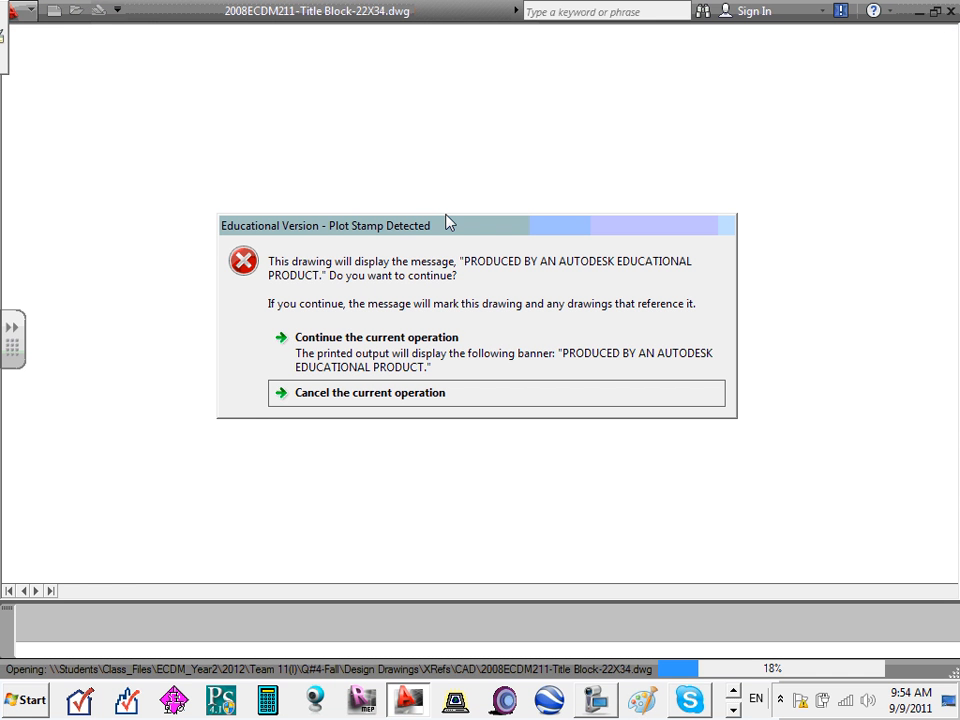
click(443, 337)
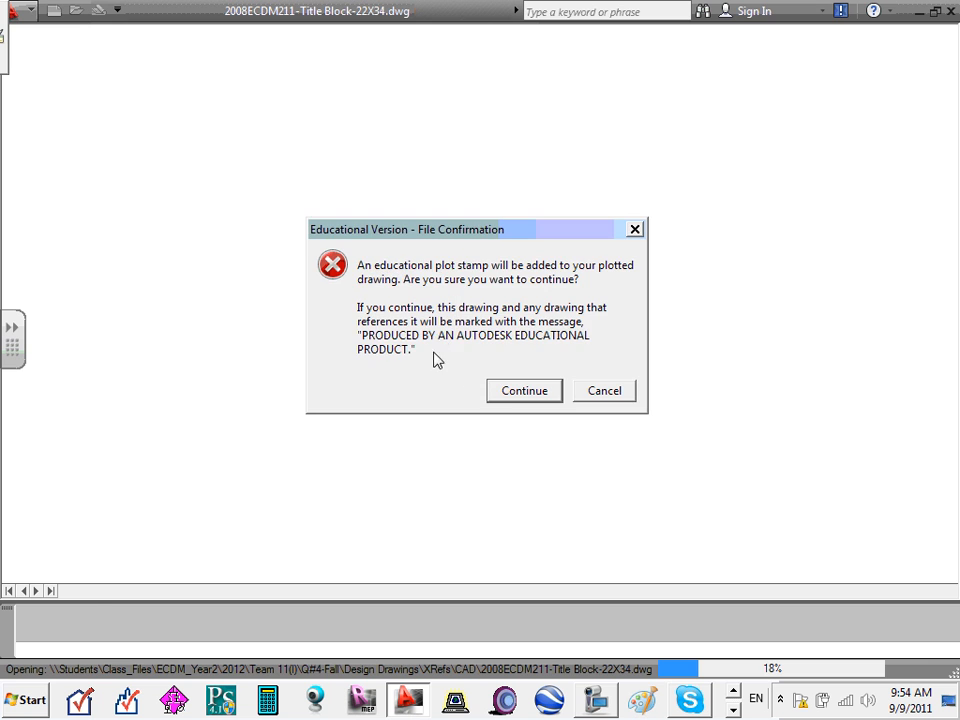
click(500, 391)
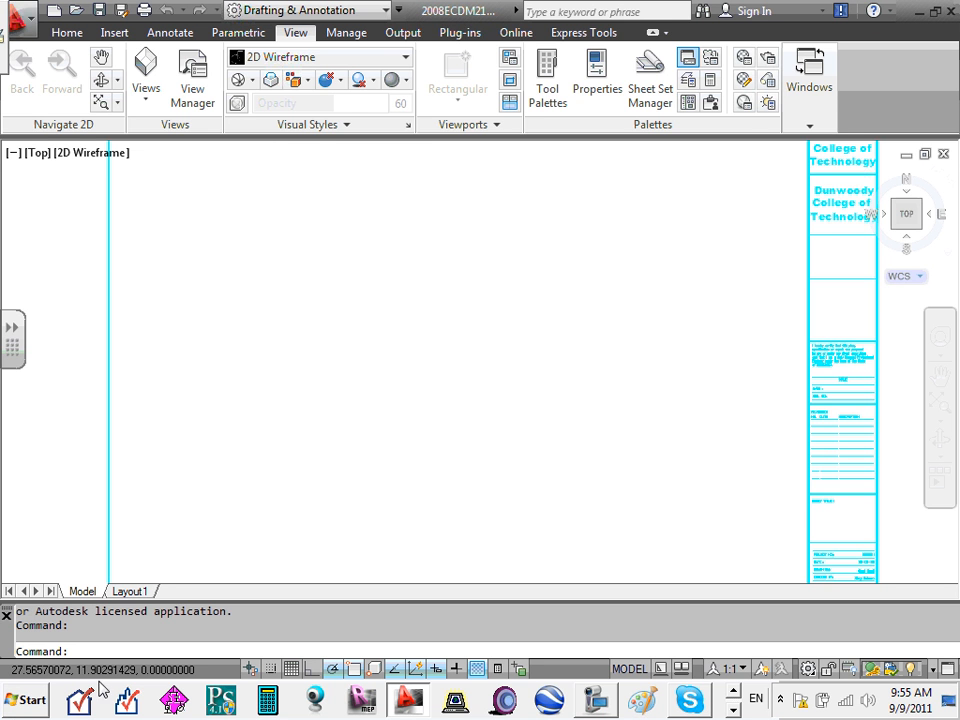
- Preview Layout1 after its regen, then return to Model showing the whole title block
click(130, 592)
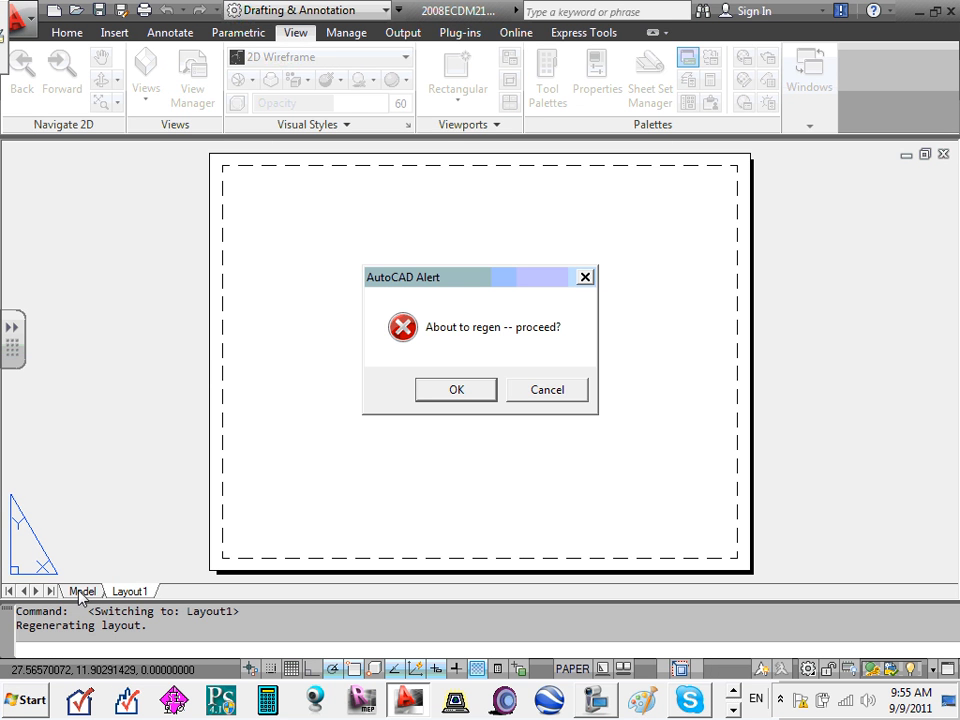
click(464, 390)
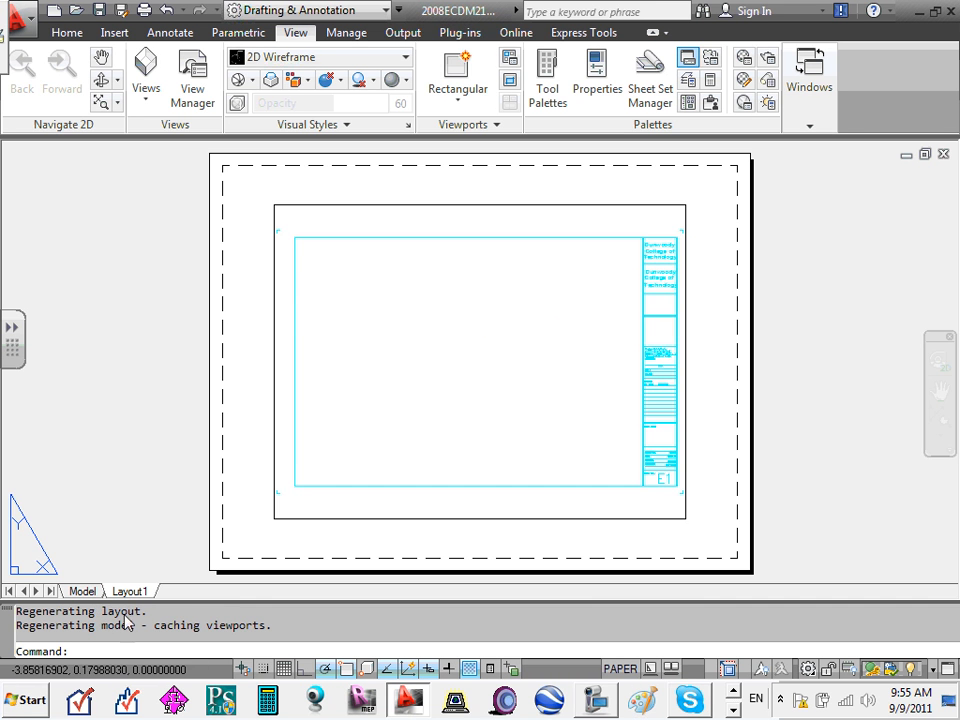
click(82, 591)
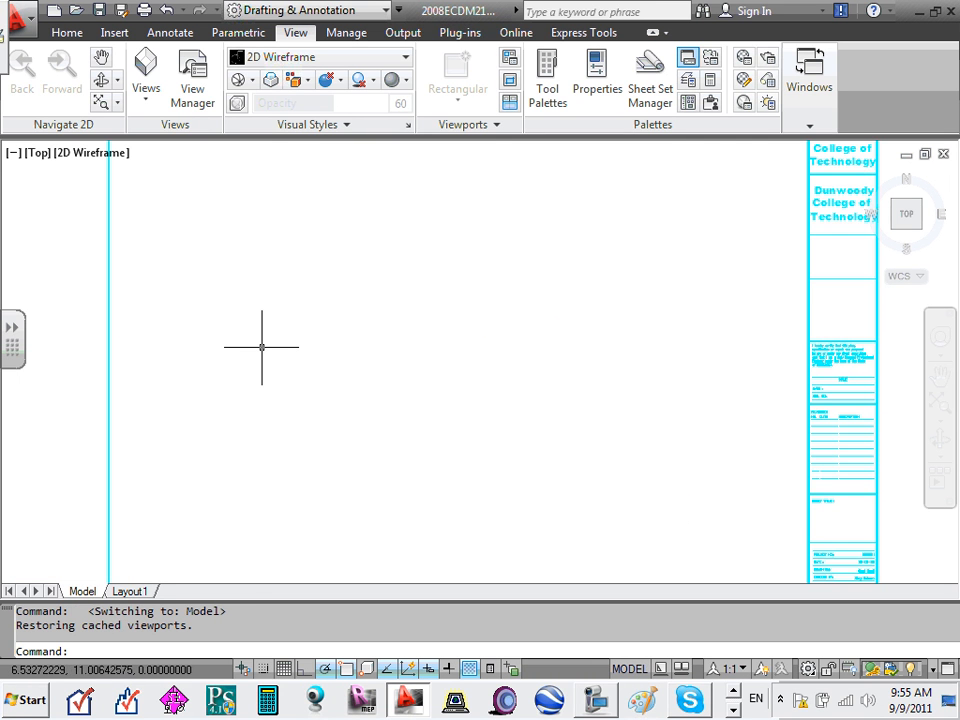
scroll(262, 347, down, 4)
scroll(274, 343, up, 2)
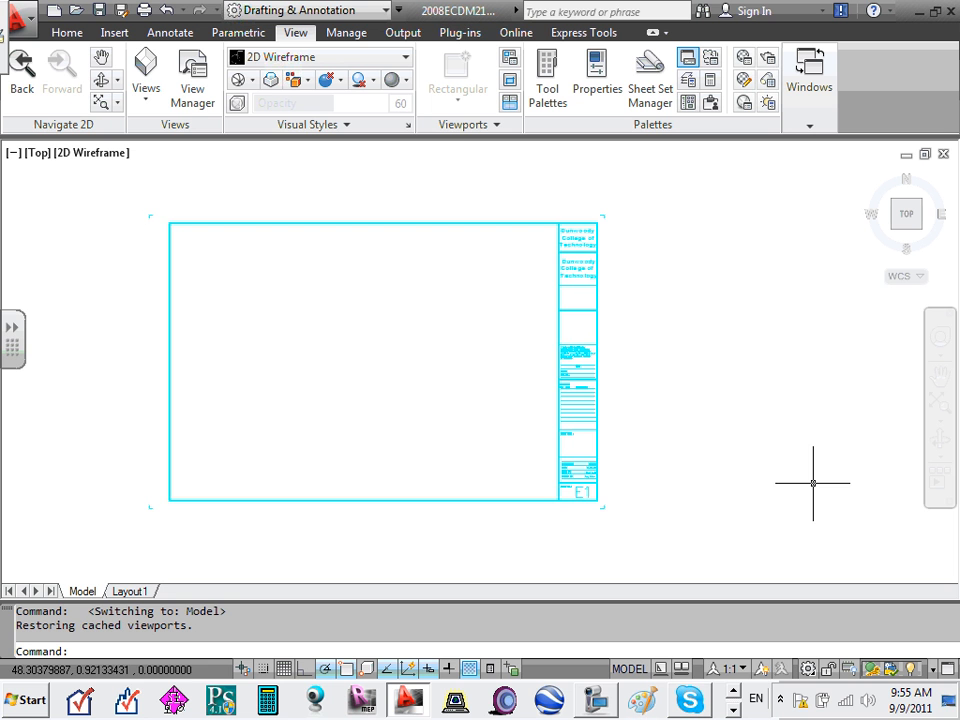
click(323, 222)
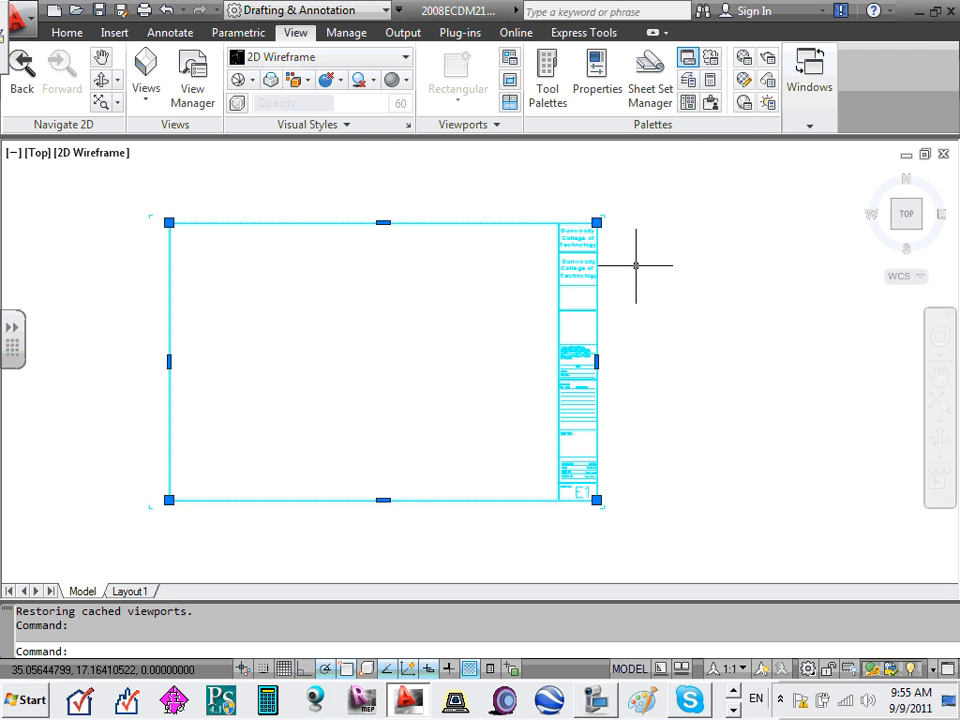
click(574, 242)
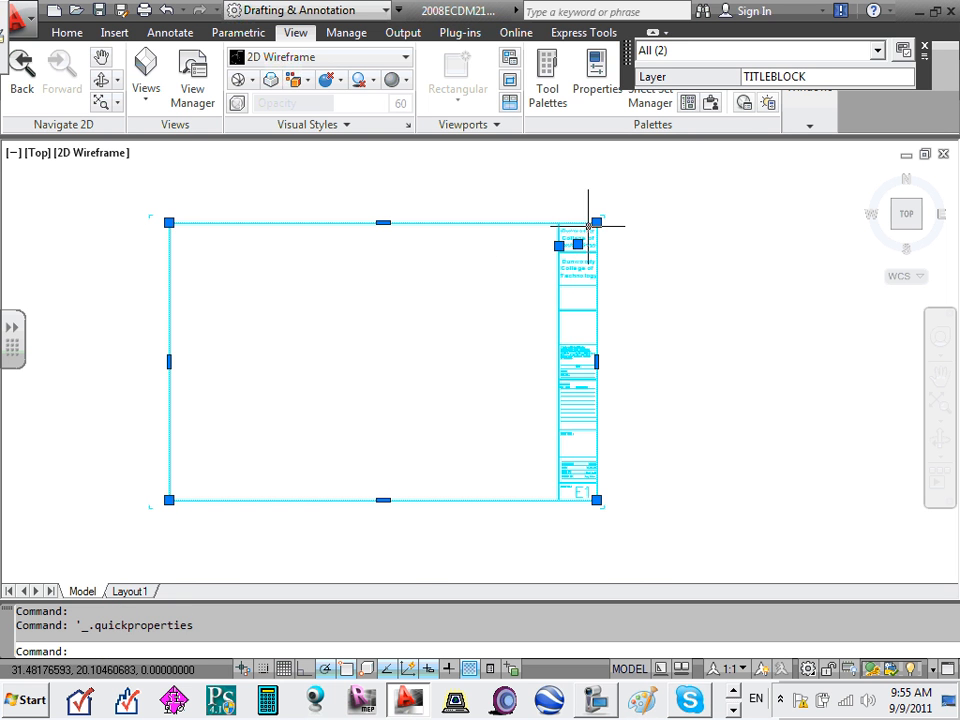
key(Escape)
key(Escape)
scroll(570, 232, up, 7)
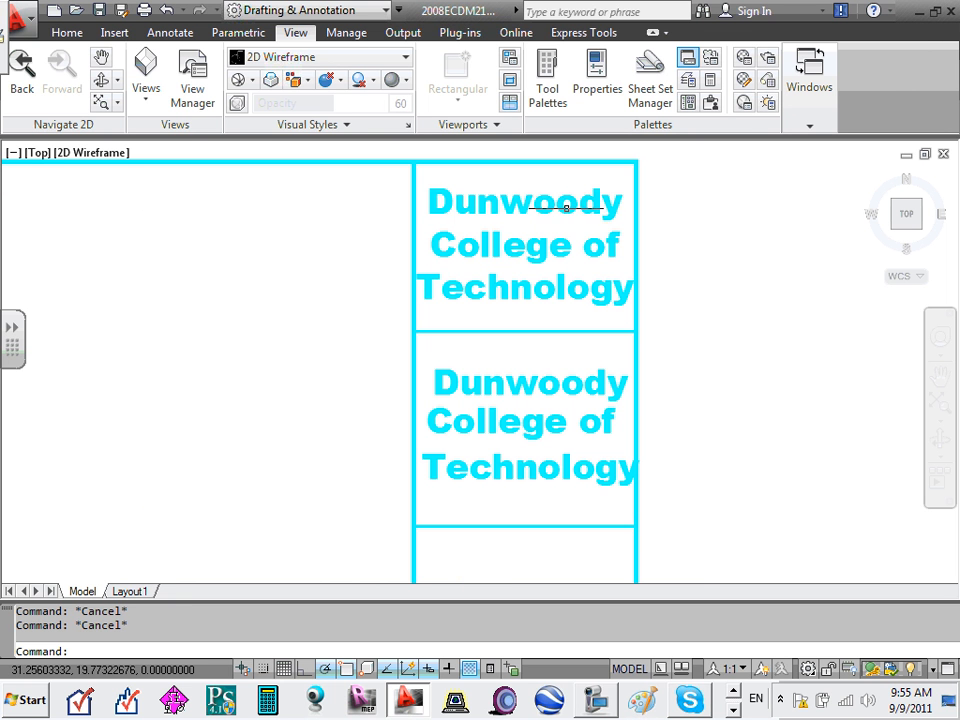
double_click(562, 207)
click(553, 210)
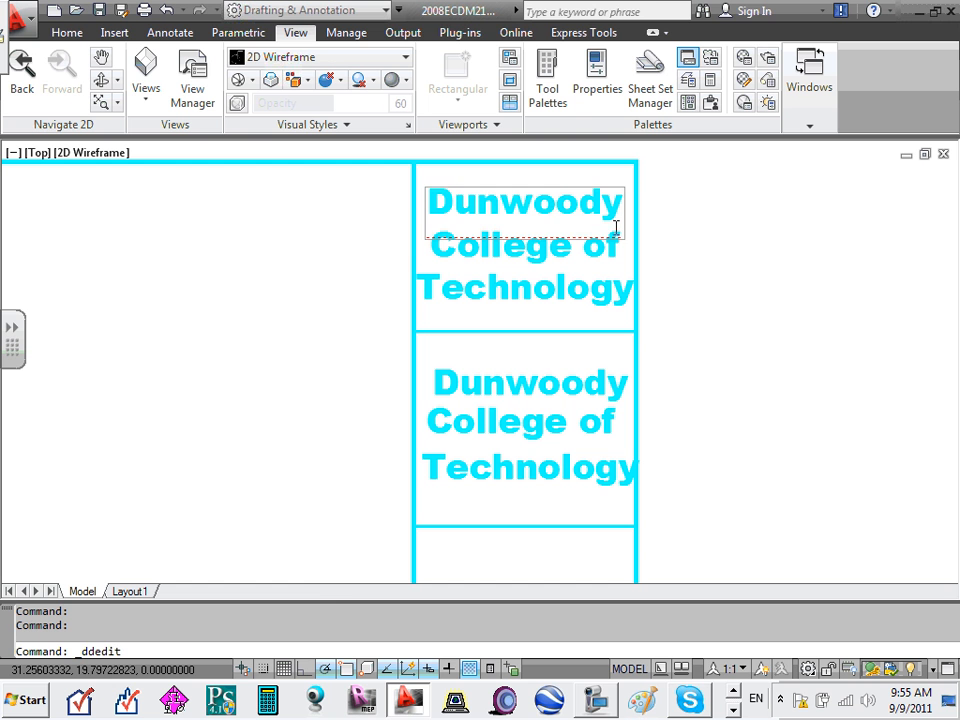
click(388, 229)
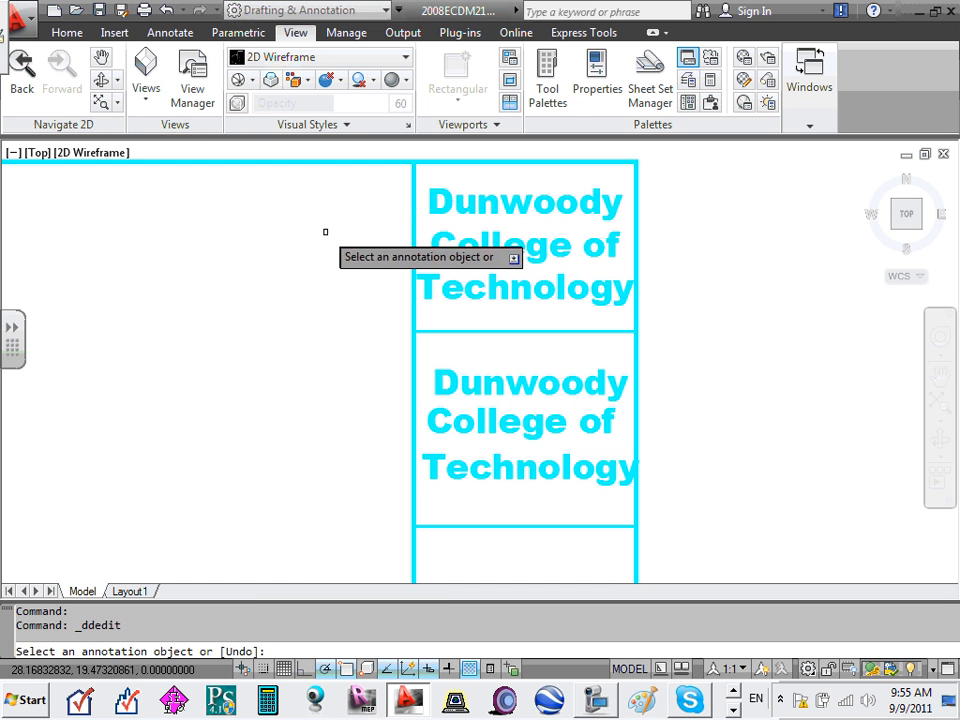
key(Escape)
key(Escape)
click(380, 158)
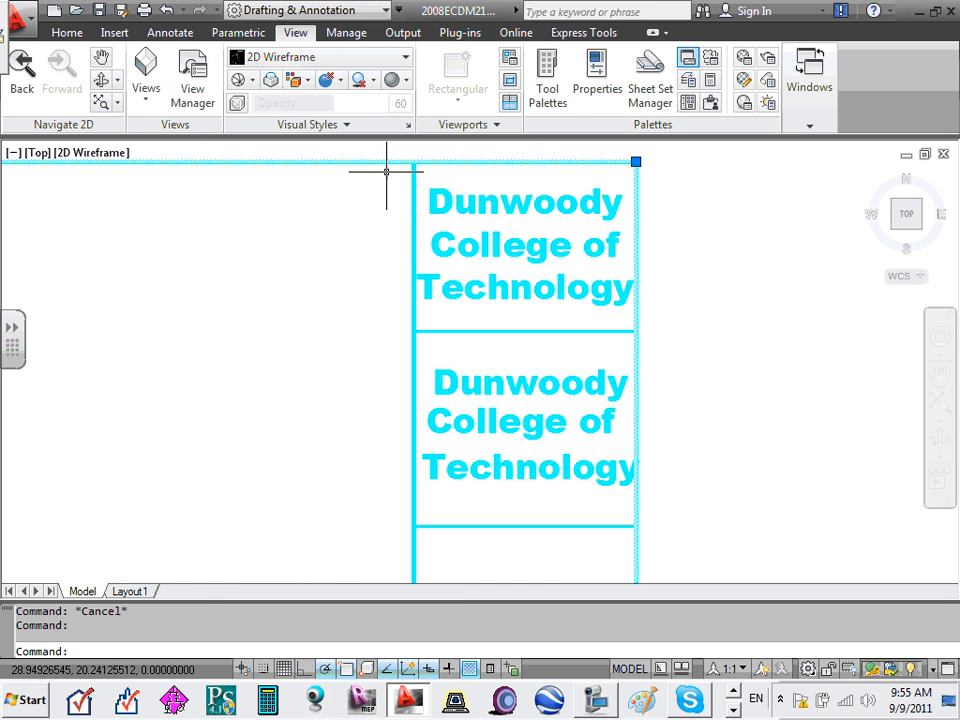
scroll(386, 171, down, 8)
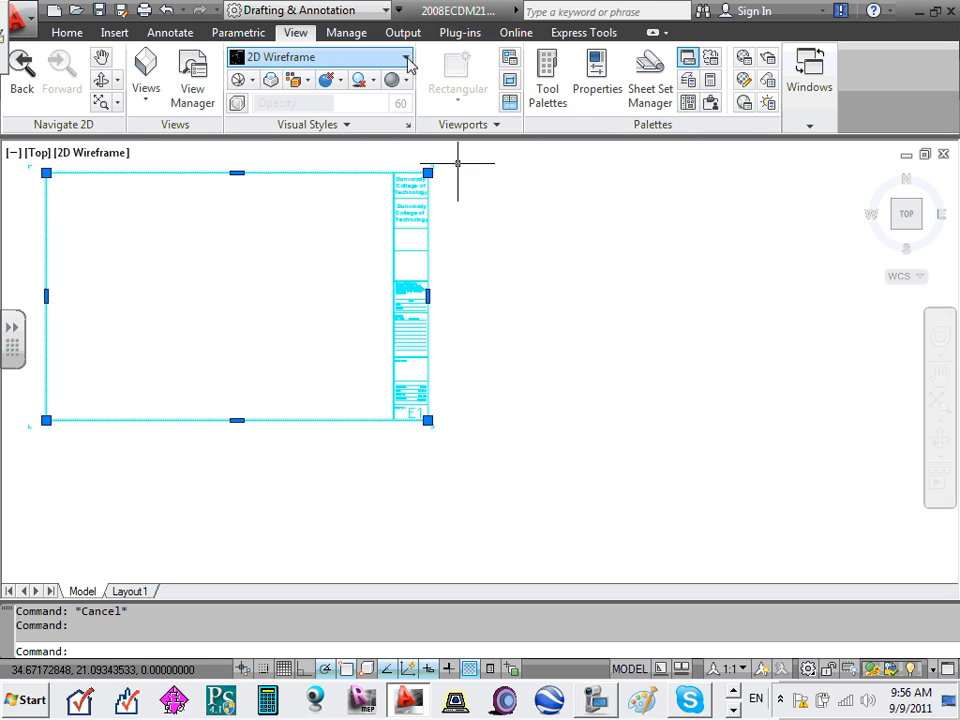
- Pan and zoom in on the Dunwoody College of Technology text cells
middle_drag(289, 221, 381, 272)
scroll(495, 233, up, 8)
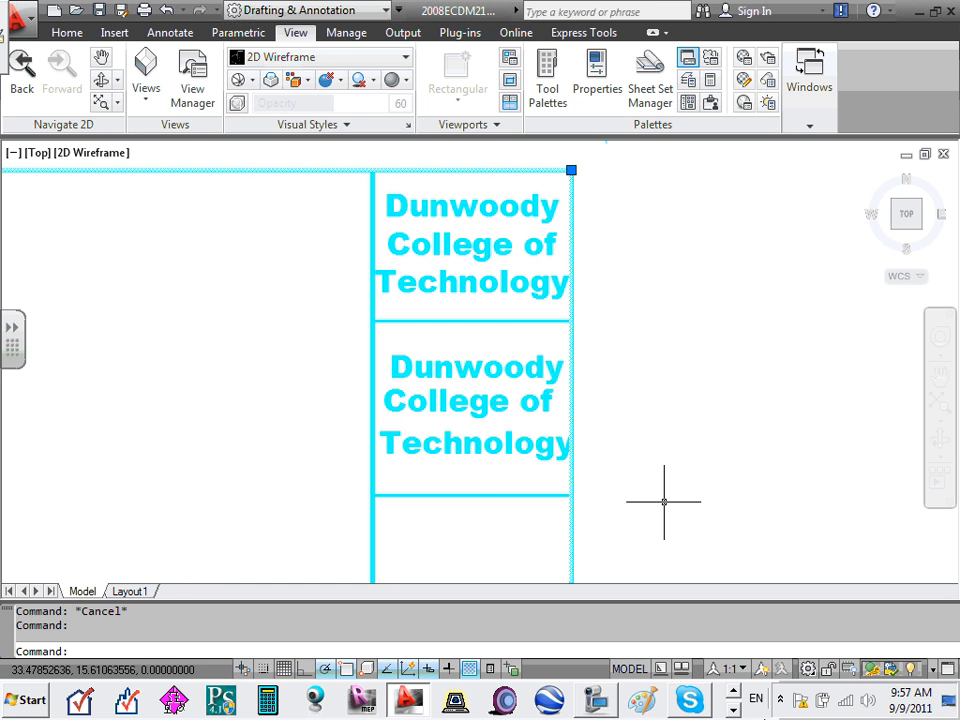
- Zoom out and recentre the sheet, selecting its border rectangle
scroll(664, 502, down, 10)
middle_drag(692, 499, 658, 414)
scroll(655, 410, up, 5)
scroll(630, 412, down, 3)
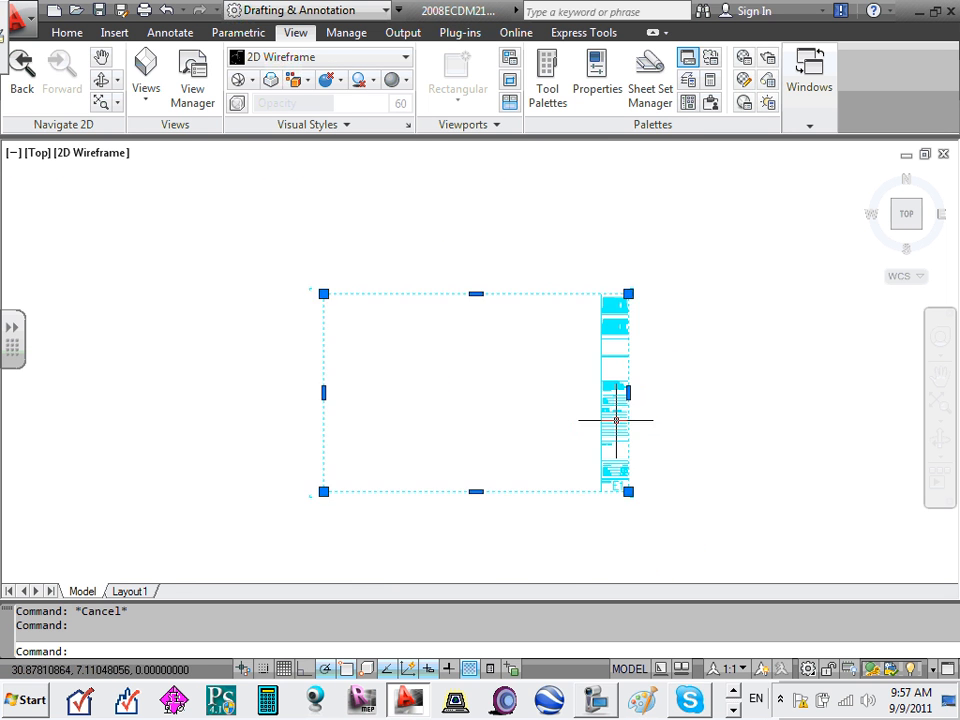
scroll(620, 465, down, 2)
scroll(602, 433, up, 5)
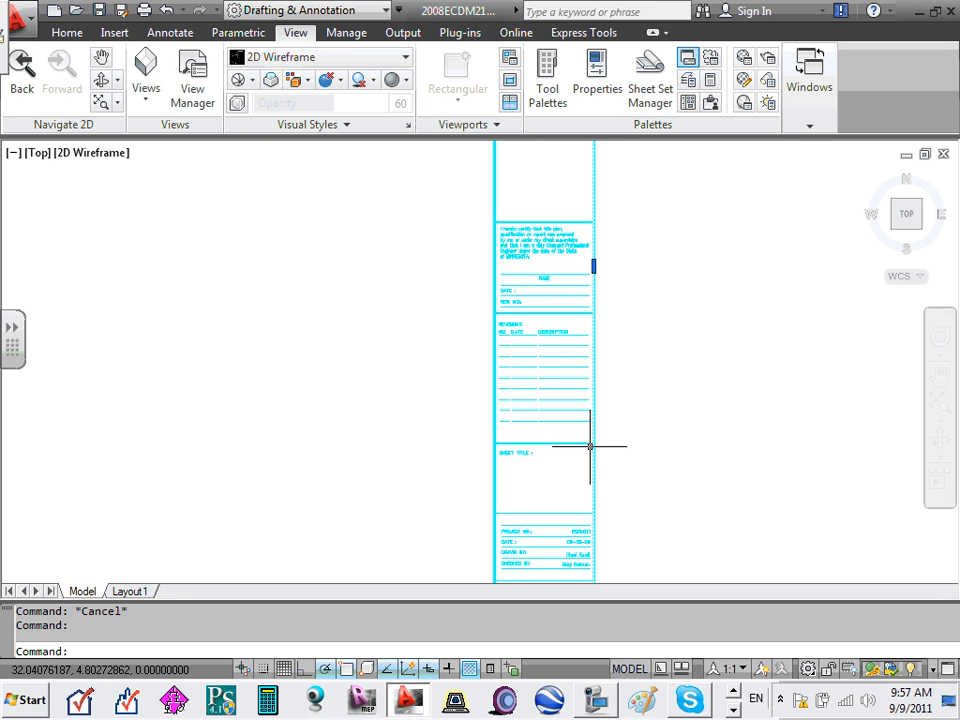
click(590, 447)
scroll(589, 455, down, 5)
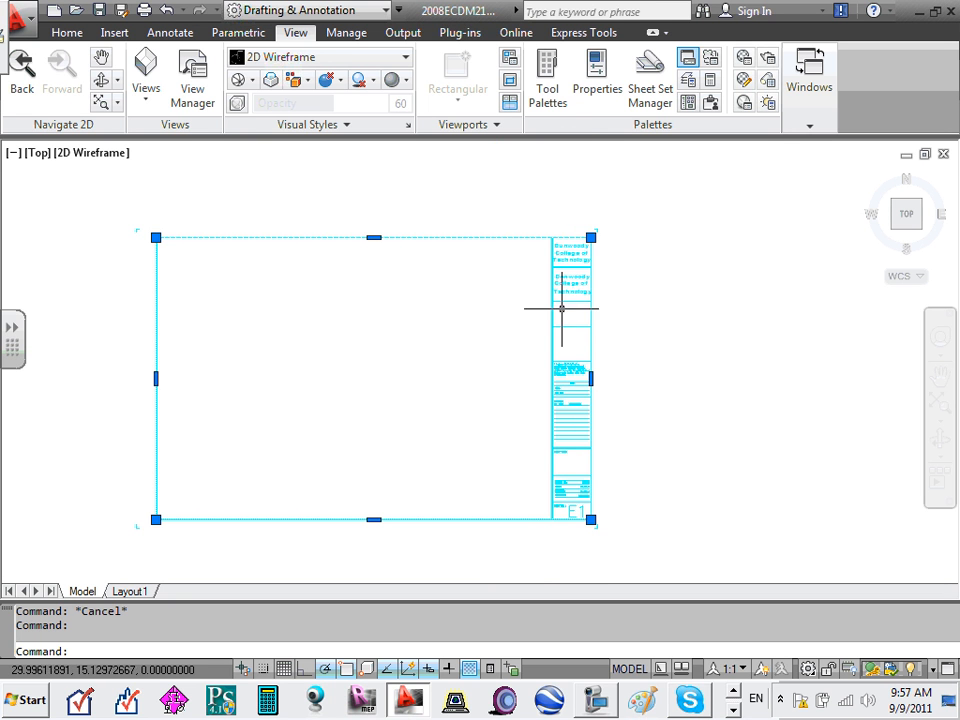
scroll(575, 348, up, 2)
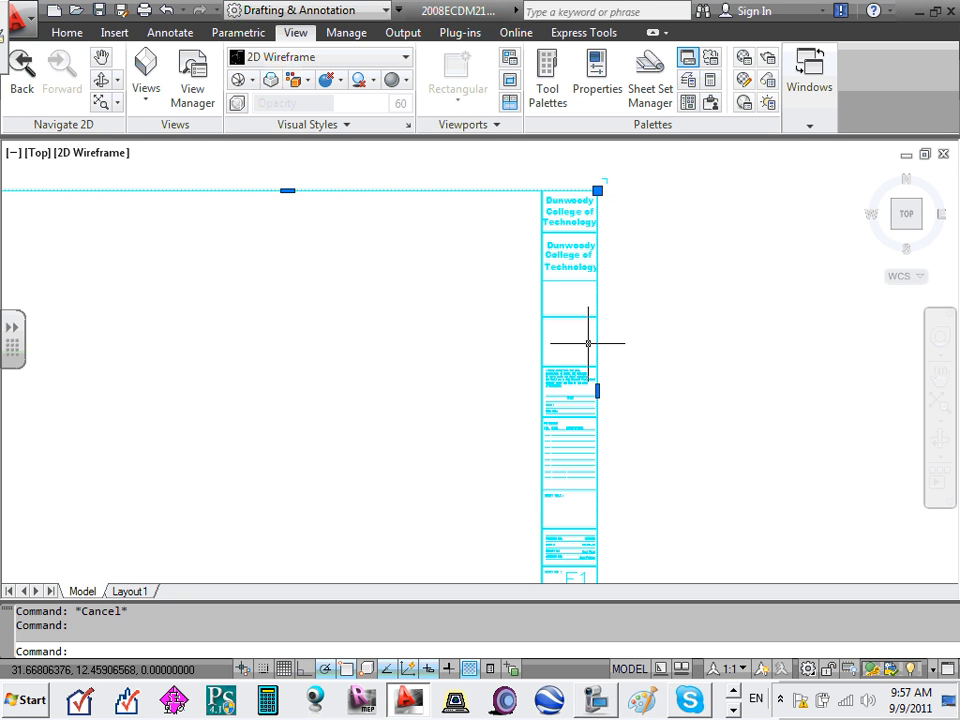
scroll(525, 390, up, 6)
scroll(542, 369, up, 3)
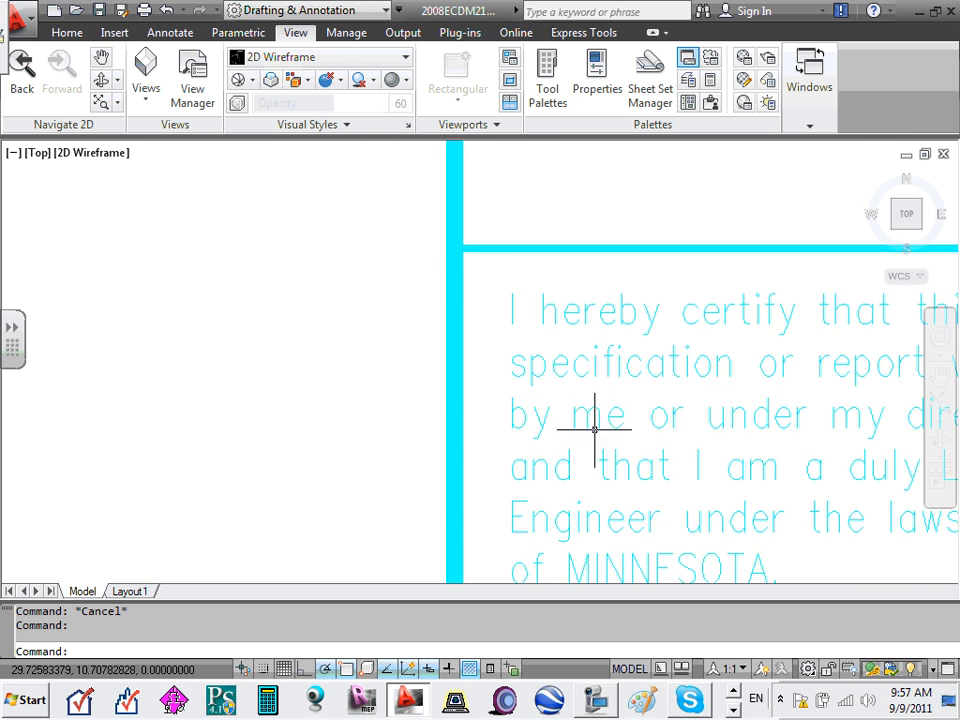
scroll(594, 424, down, 3)
- Zoom in on the certification block until the NAME, DATE and REG. NO. lines fill the view
middle_drag(639, 471, 619, 413)
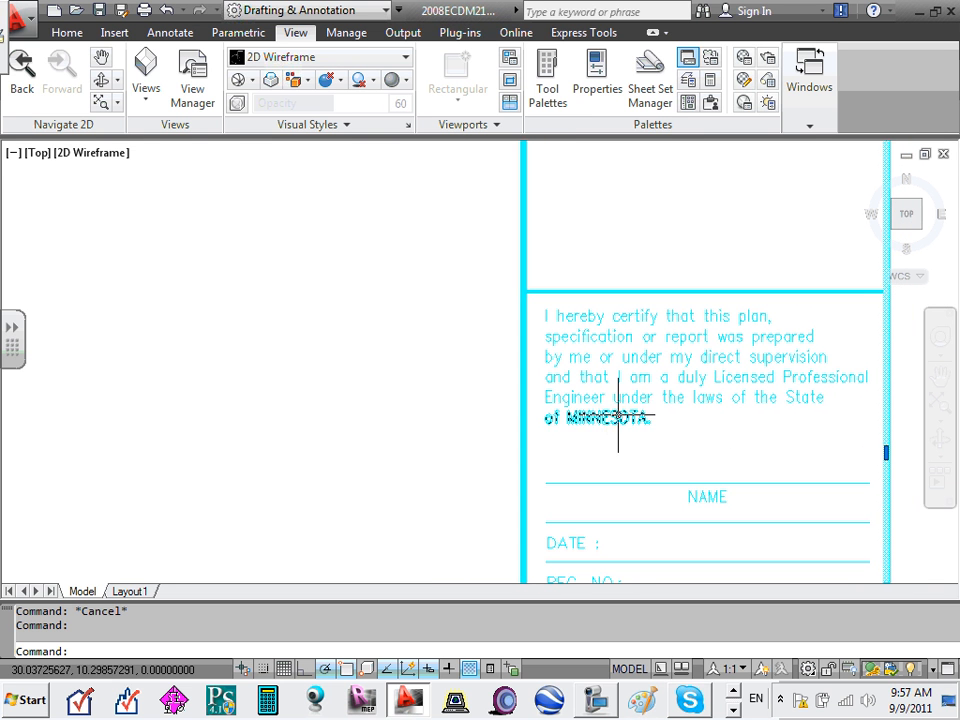
scroll(778, 490, down, 4)
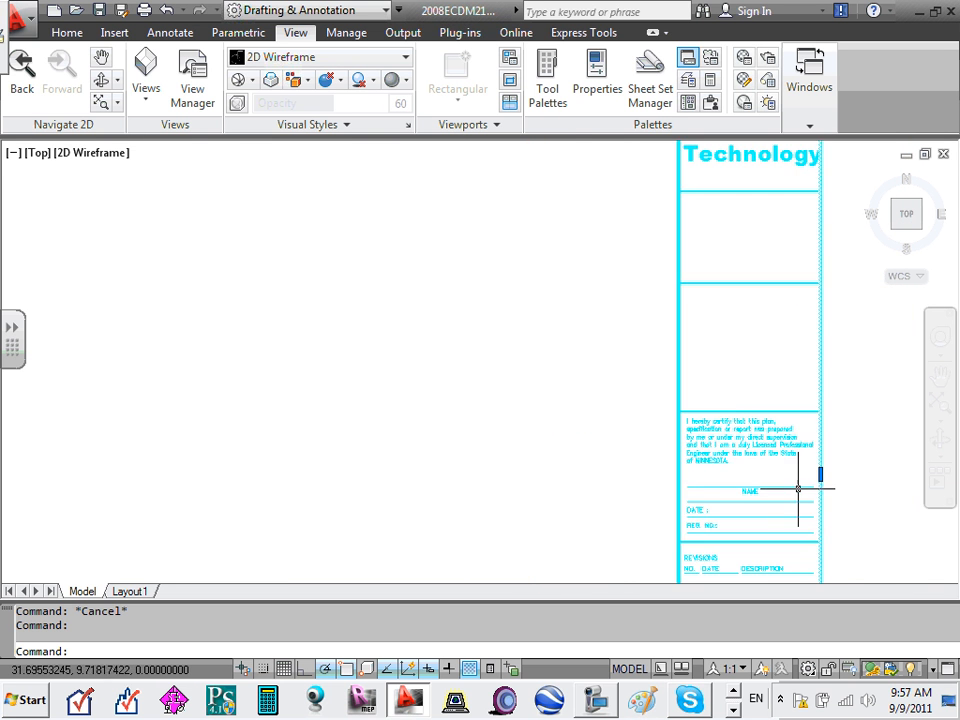
scroll(808, 493, up, 1)
middle_drag(831, 499, 771, 456)
scroll(776, 452, up, 2)
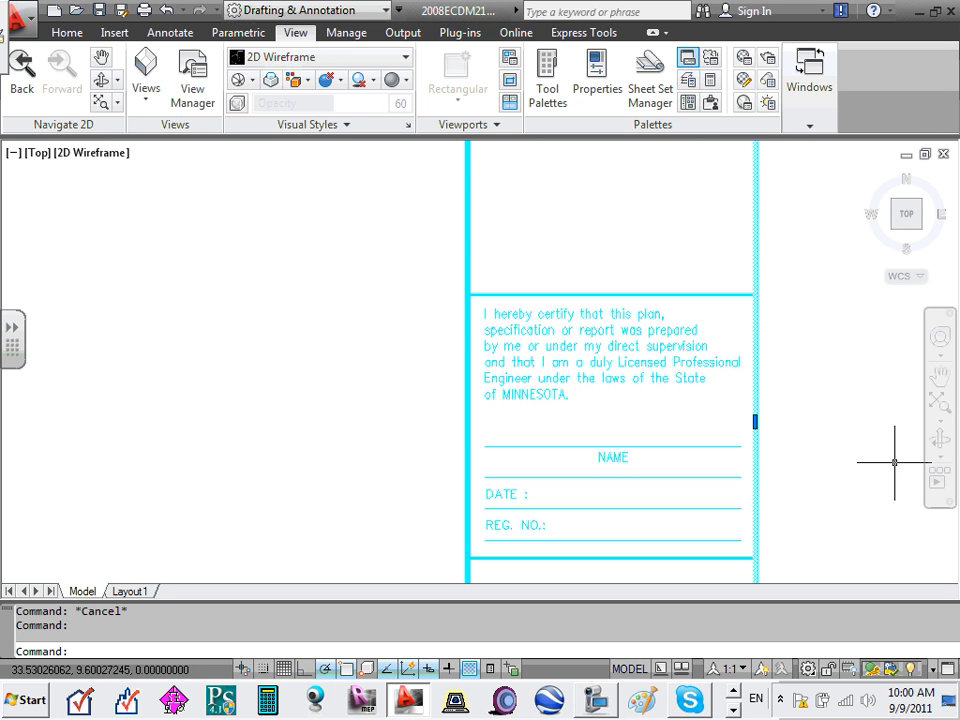
scroll(529, 379, down, 4)
scroll(541, 400, up, 3)
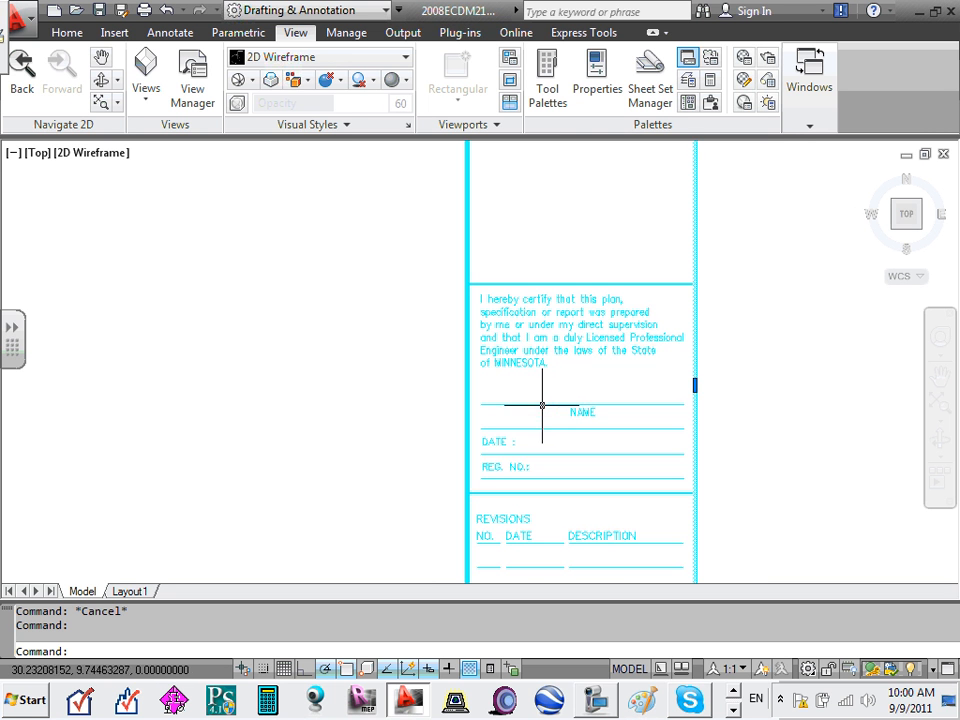
scroll(550, 440, up, 2)
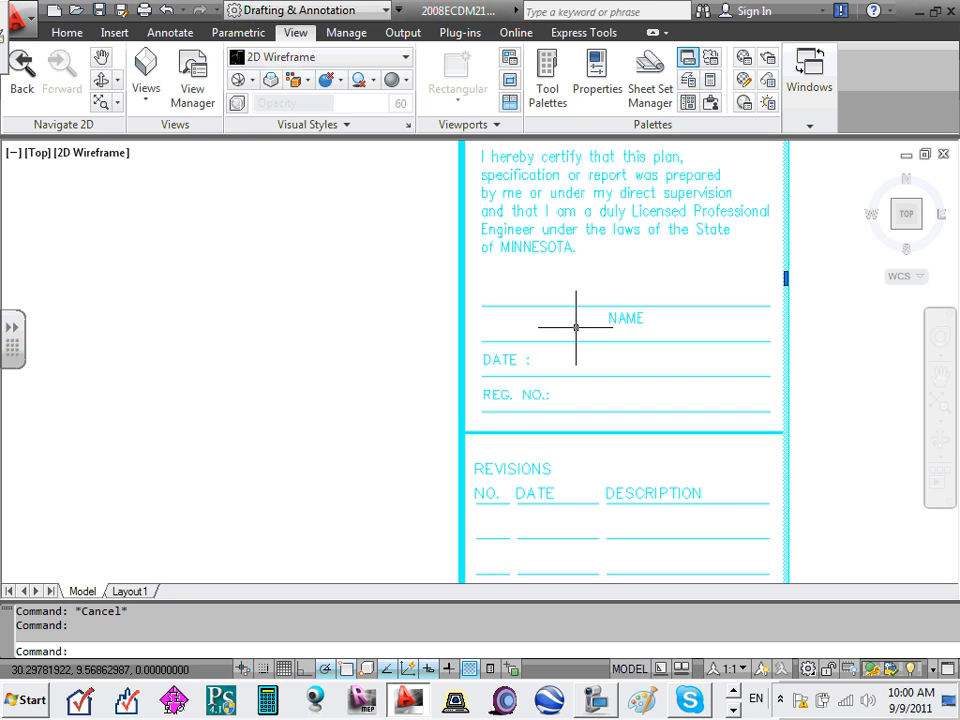
scroll(583, 328, up, 3)
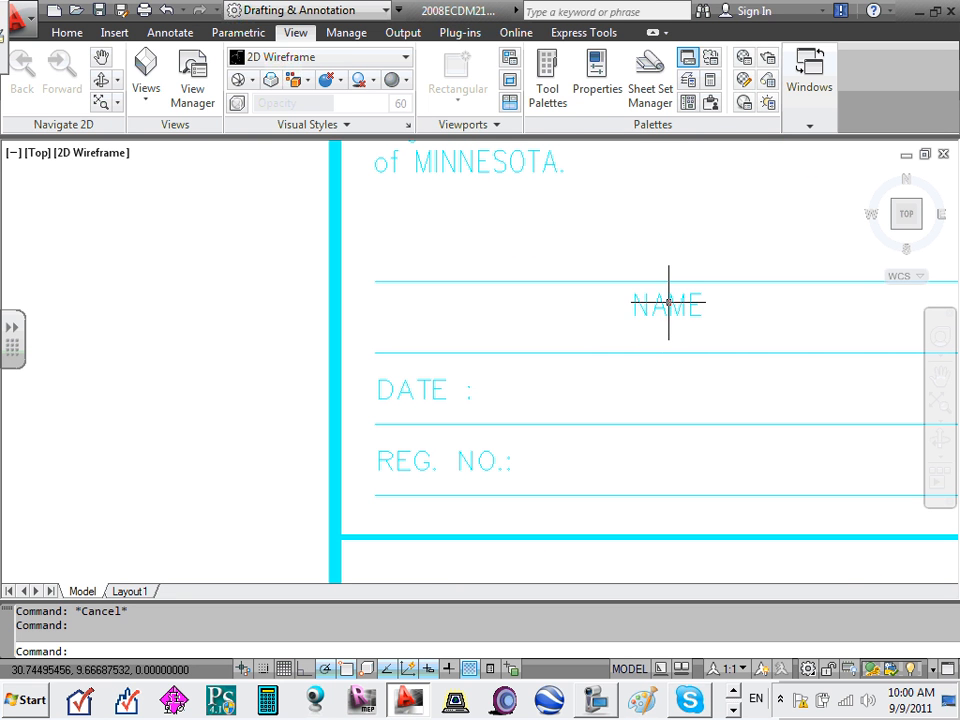
- Copy the NAME label in the certification block to the clipboard
click(668, 302)
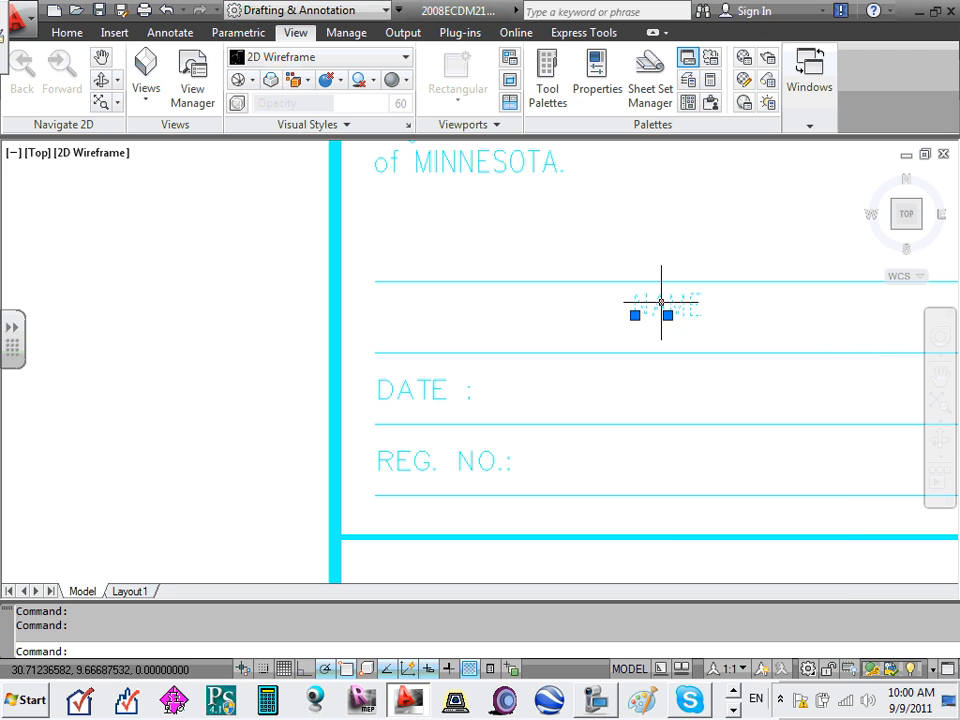
right_click(662, 308)
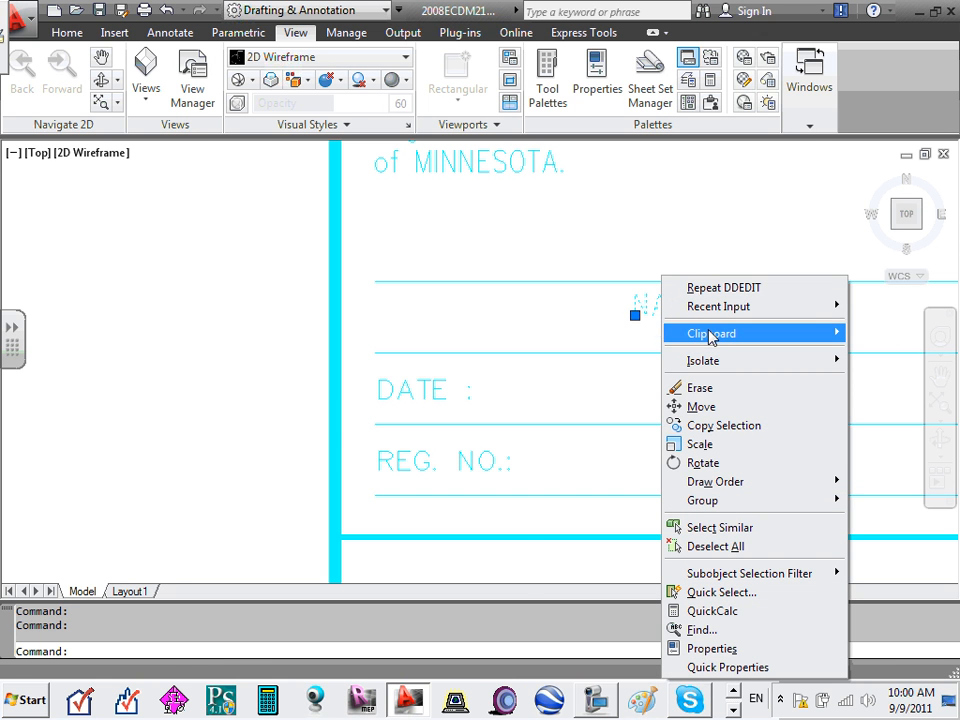
mouse_move(711, 337)
click(502, 350)
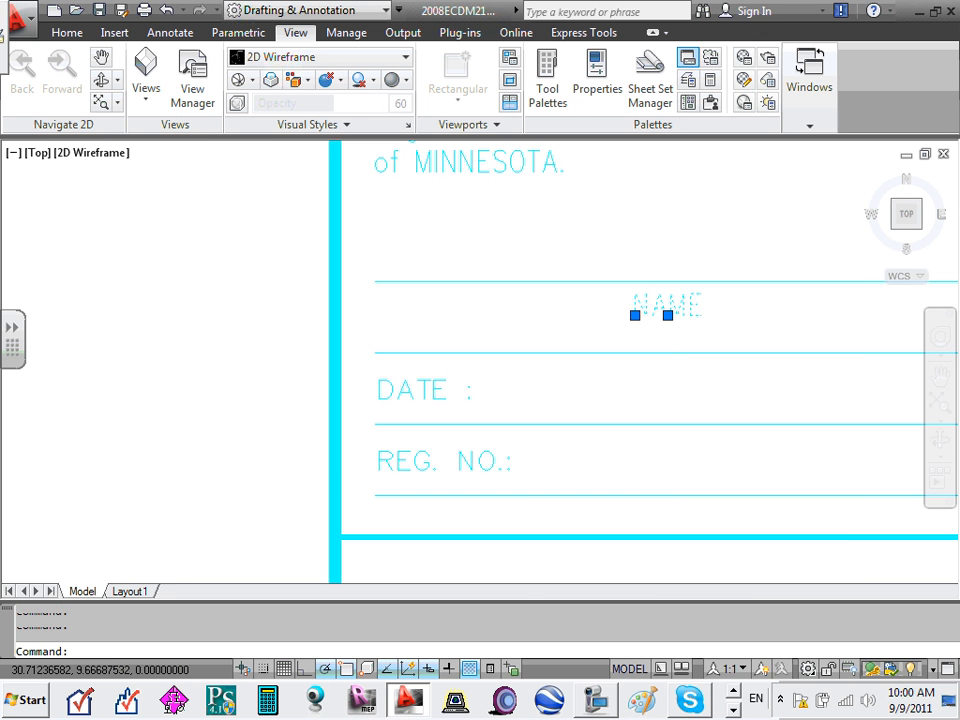
- Paste the NAME copy into open space right of the title block
click(598, 247)
right_click(607, 246)
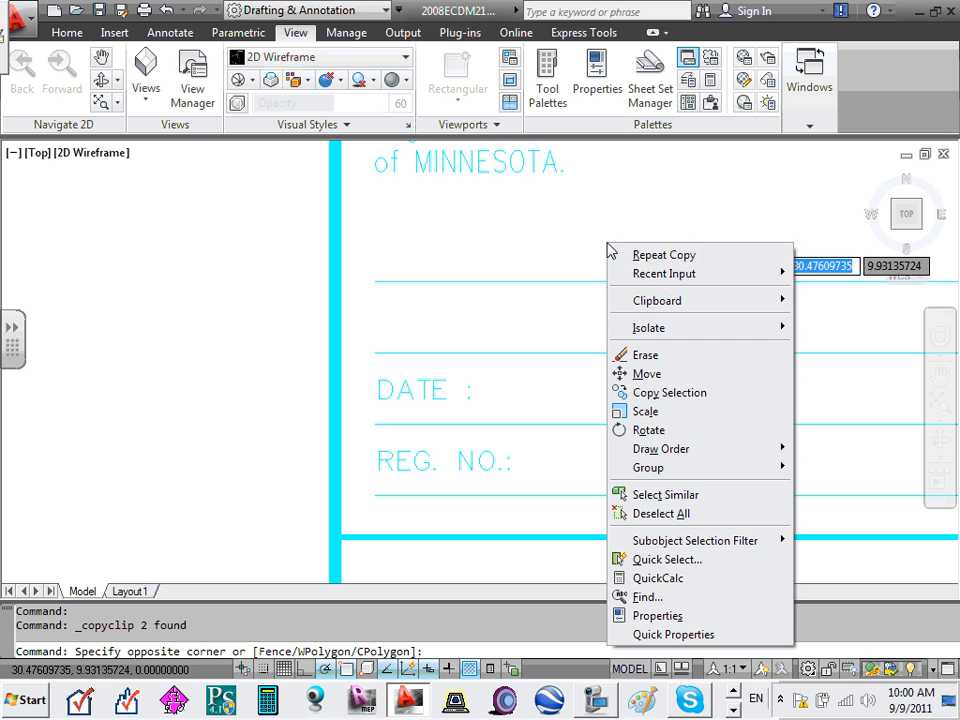
mouse_move(665, 302)
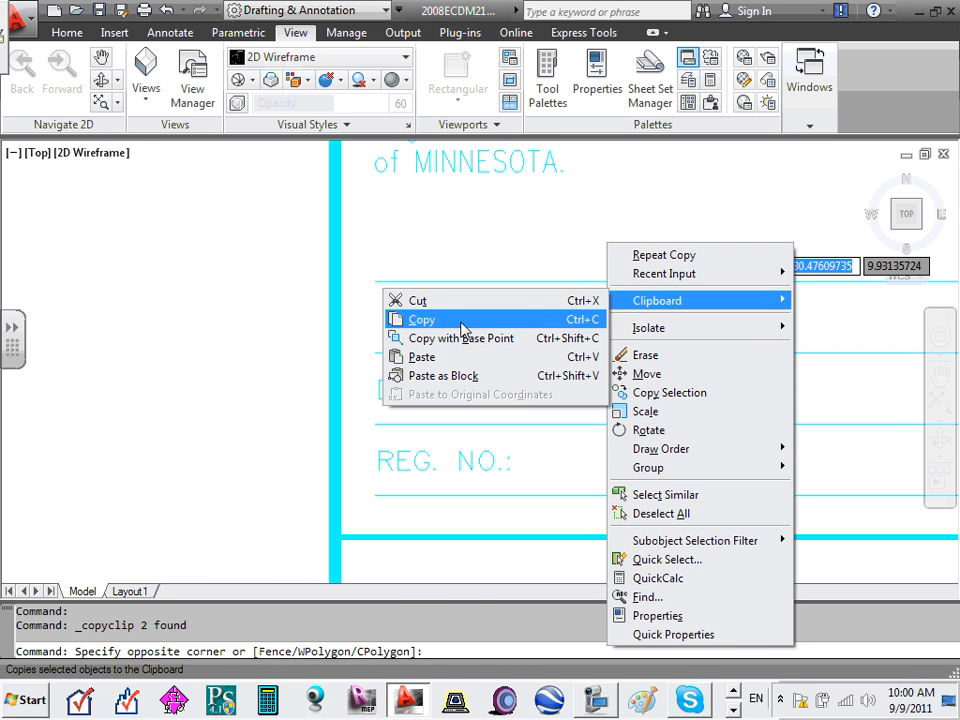
click(455, 357)
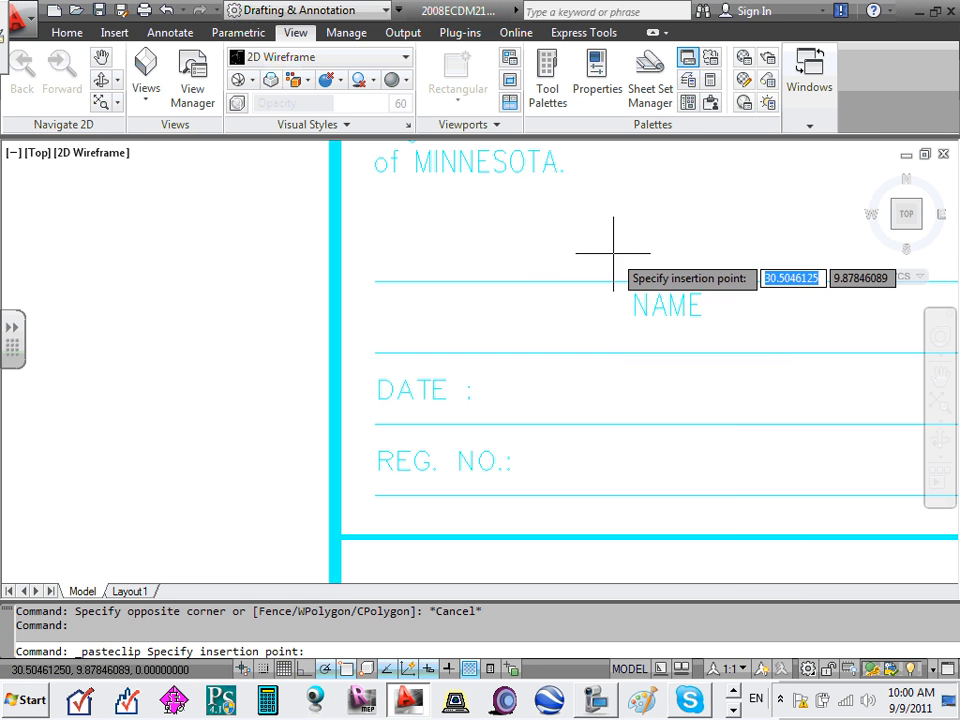
scroll(624, 259, down, 3)
click(638, 273)
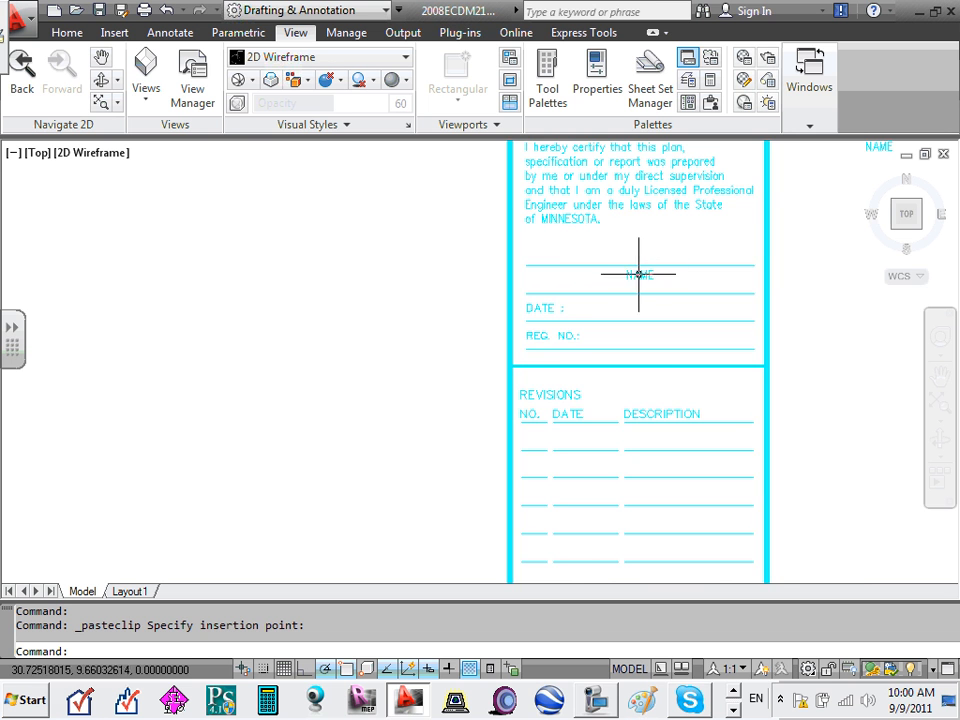
scroll(638, 273, down, 3)
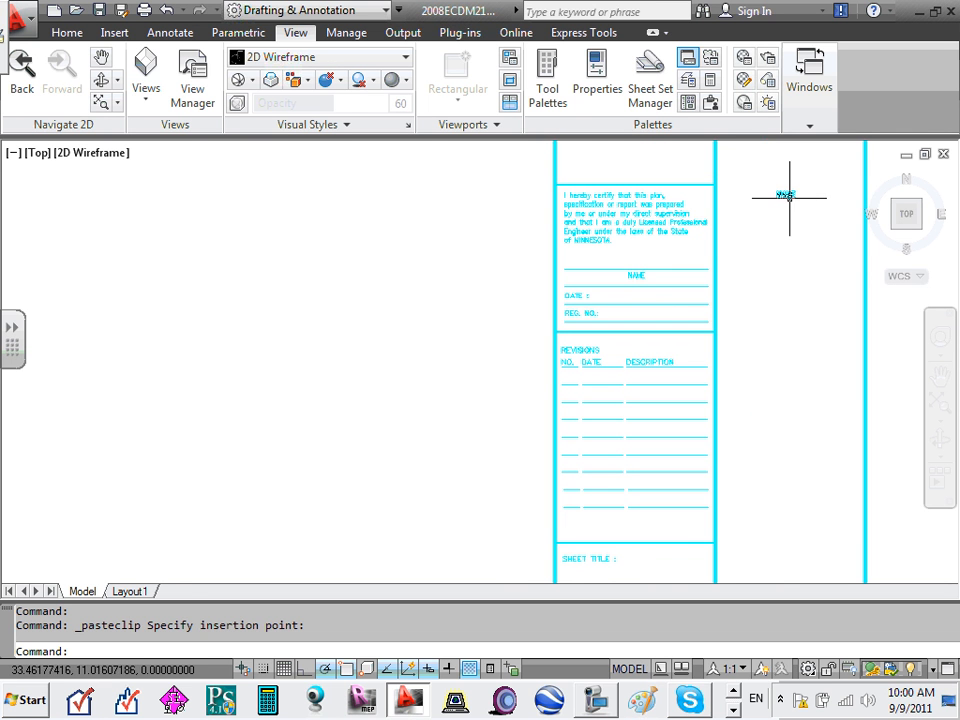
click(787, 197)
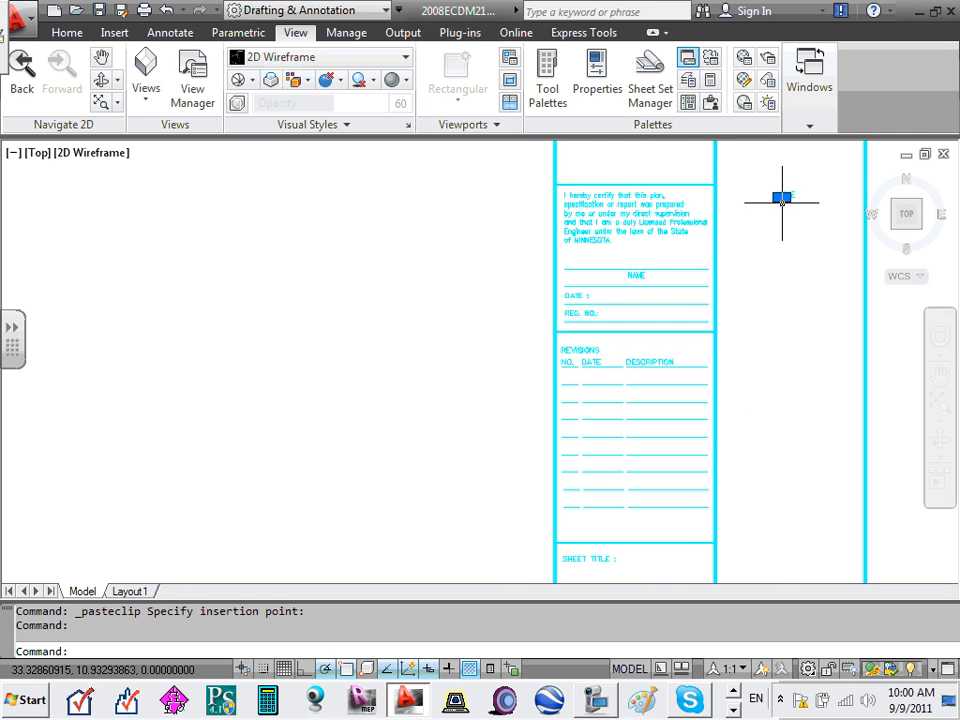
click(782, 197)
scroll(772, 206, up, 3)
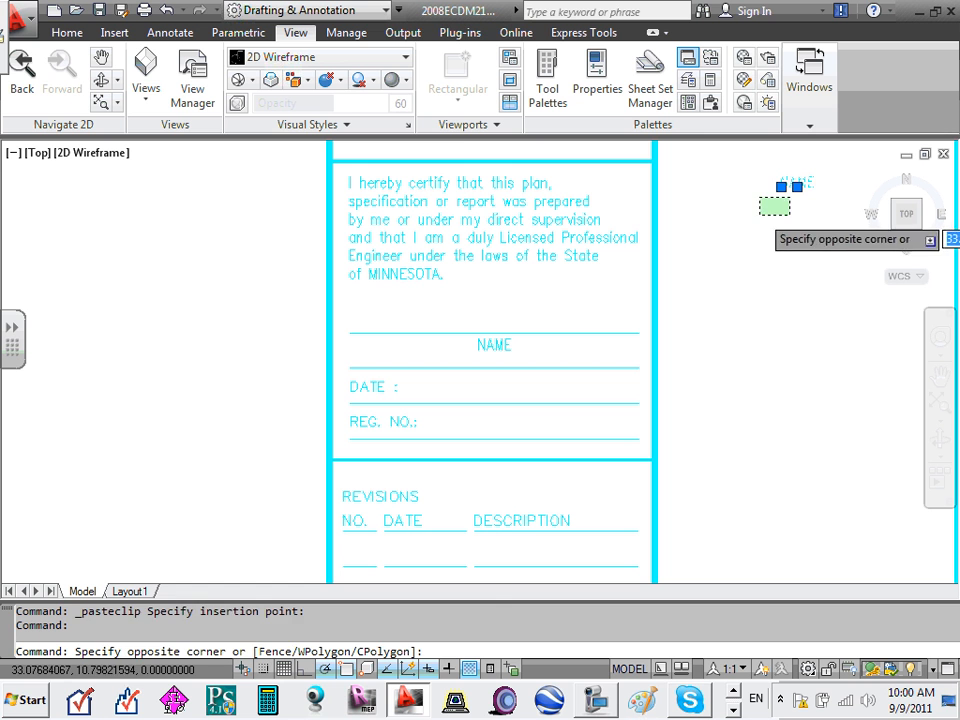
key(Escape)
key(Escape)
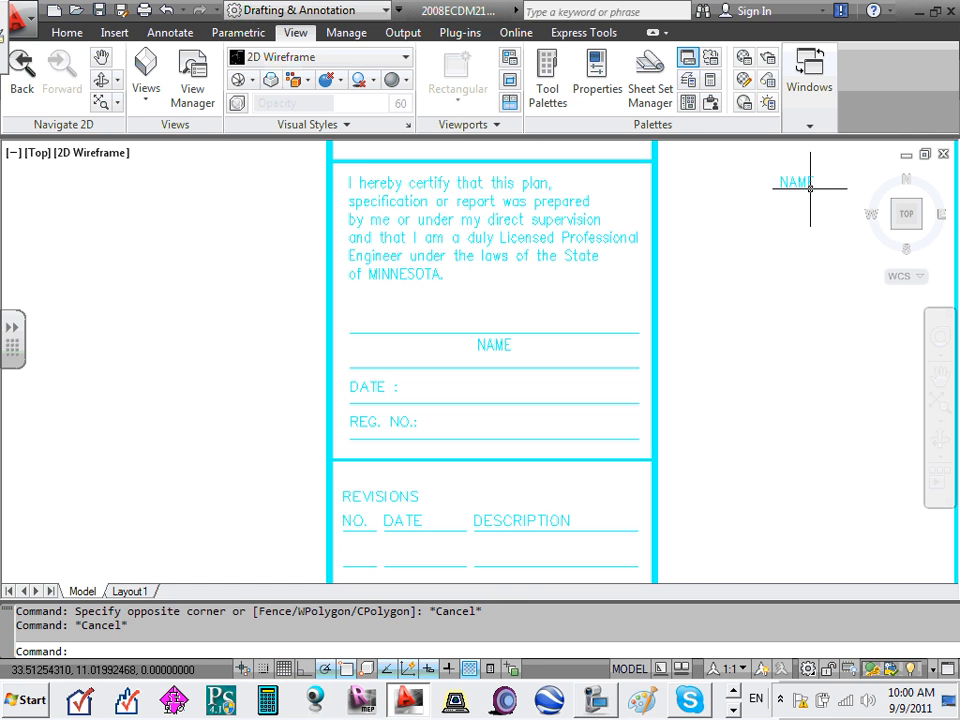
- Move the NAME copy onto the signature line and retype it as the engineer's full name
click(810, 185)
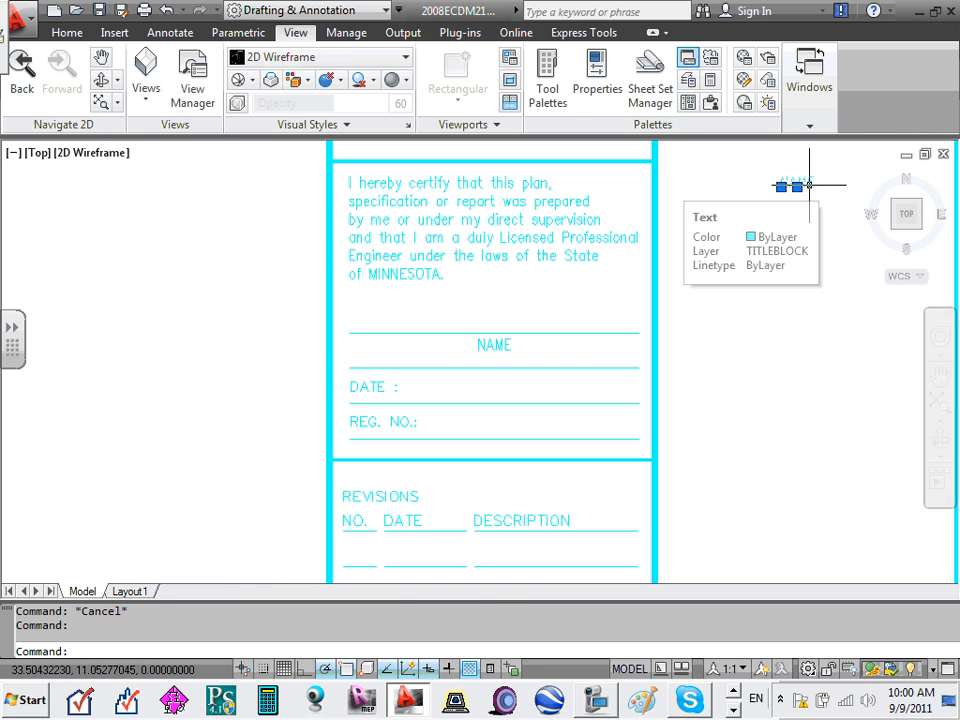
drag(807, 182, 508, 321)
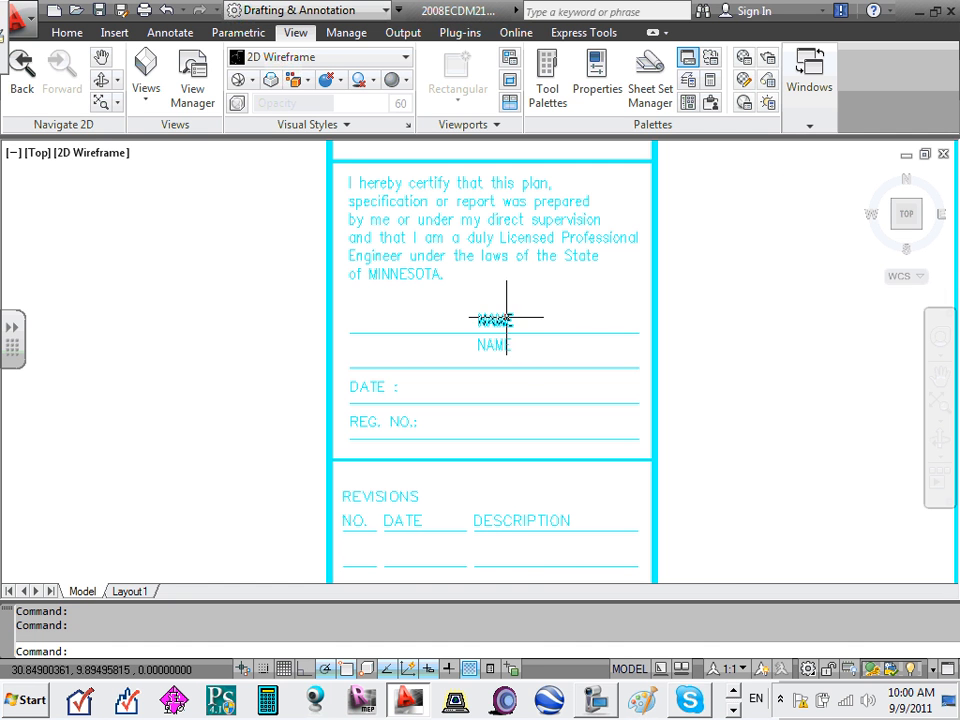
double_click(499, 321)
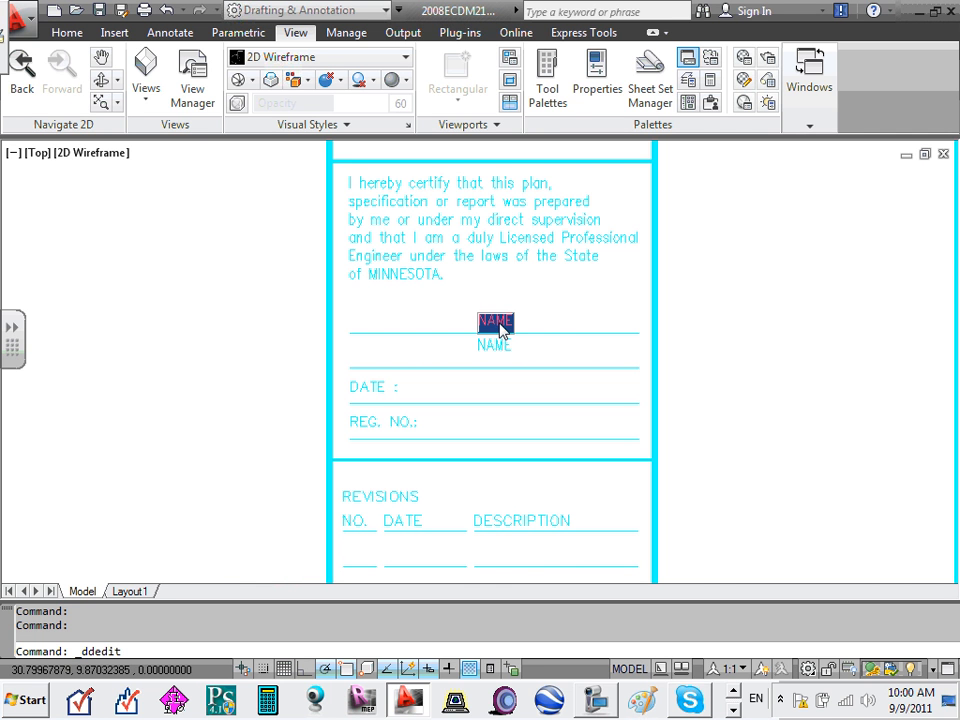
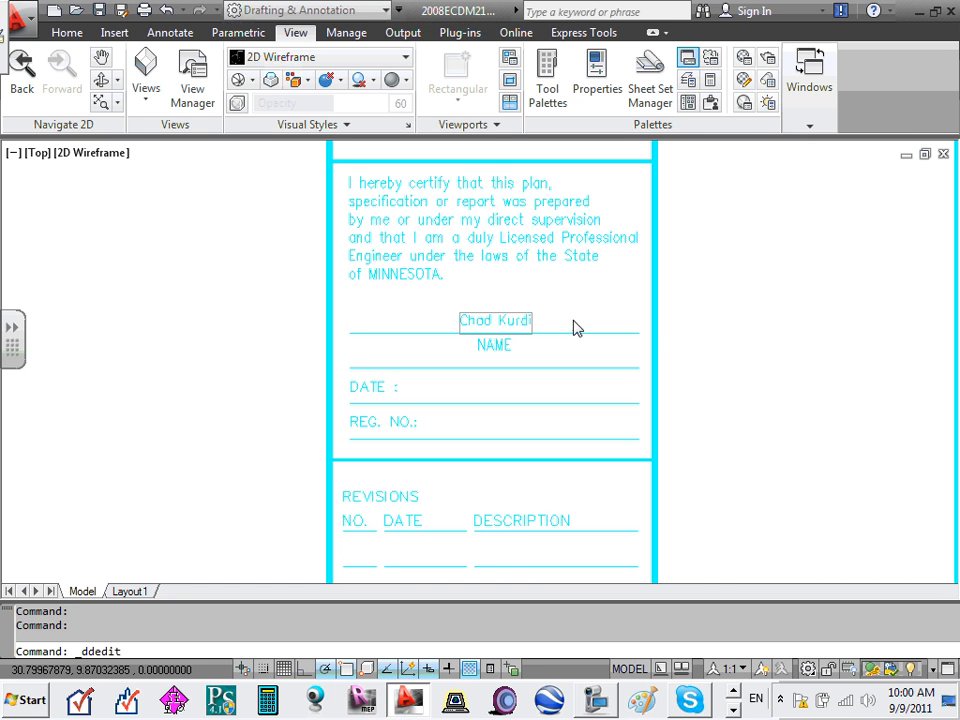
key(Return)
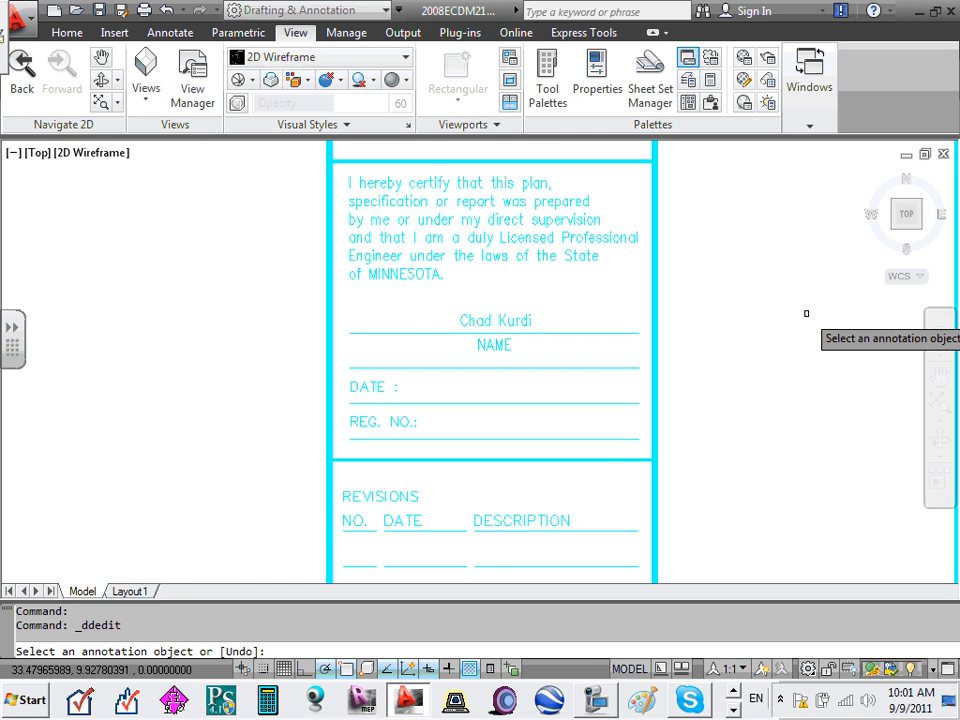
- Cancel the text edit and paste the clipboard contents at the DATE line's left end
scroll(412, 400, up, 3)
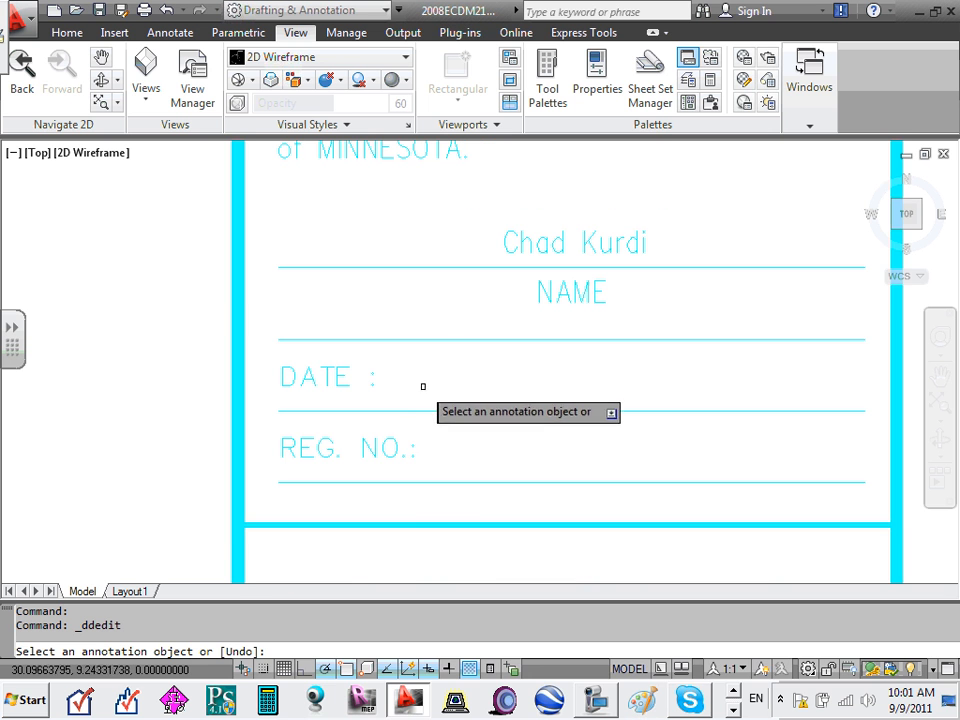
right_click(424, 386)
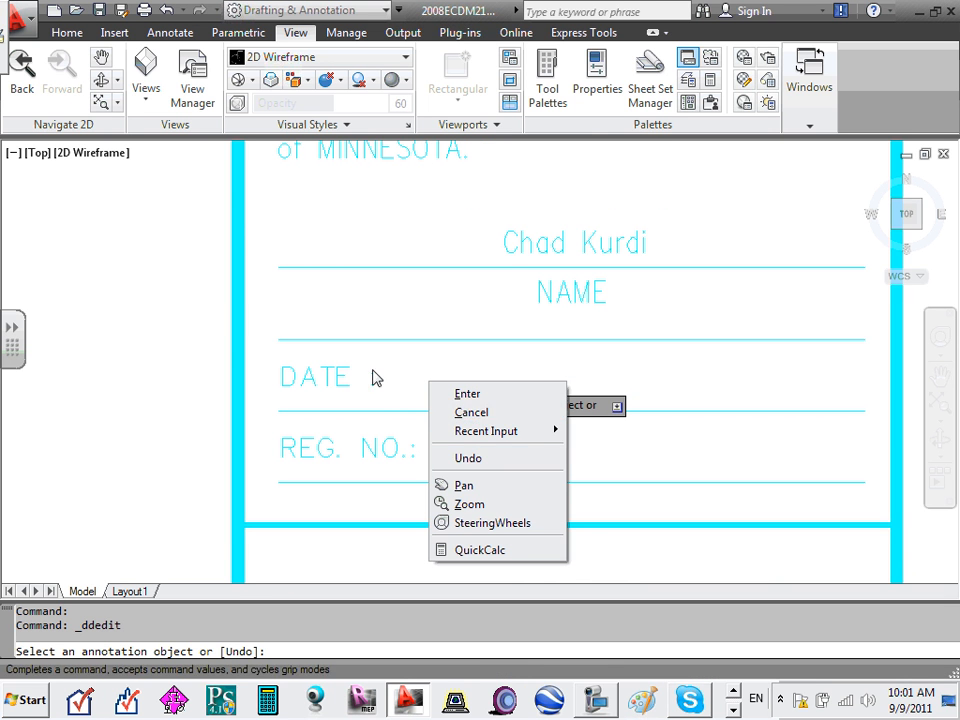
key(Escape)
right_click(409, 379)
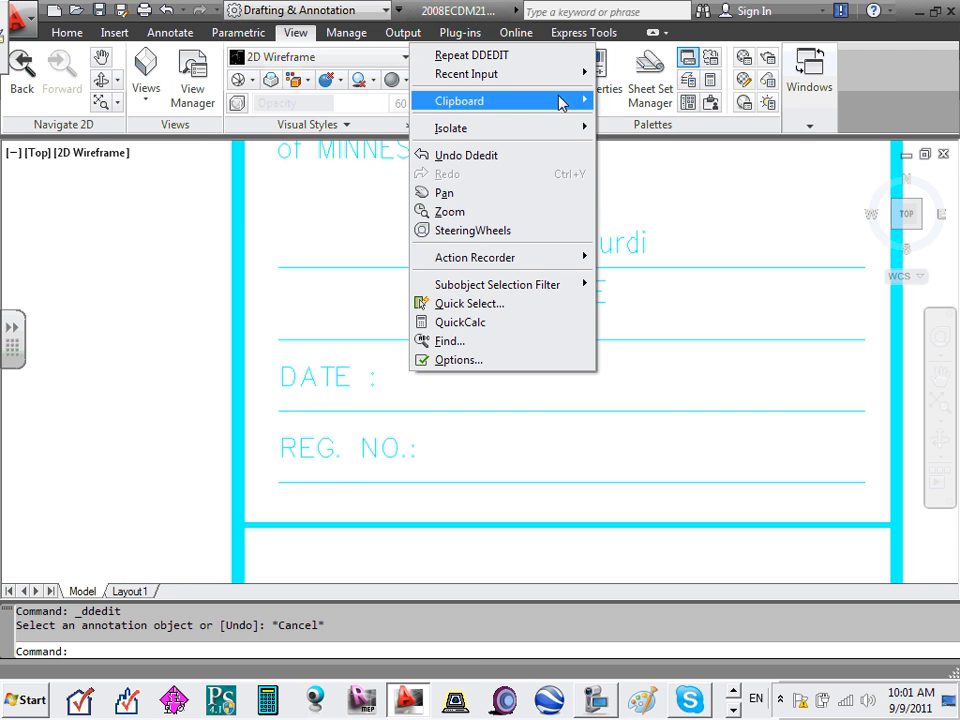
mouse_move(560, 103)
click(628, 156)
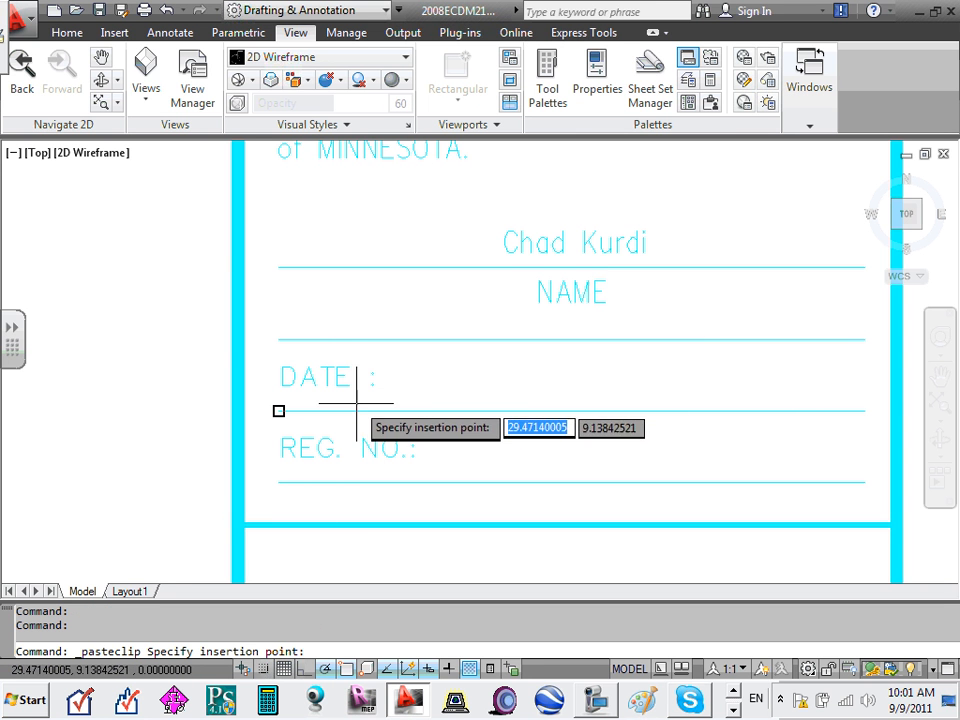
click(279, 410)
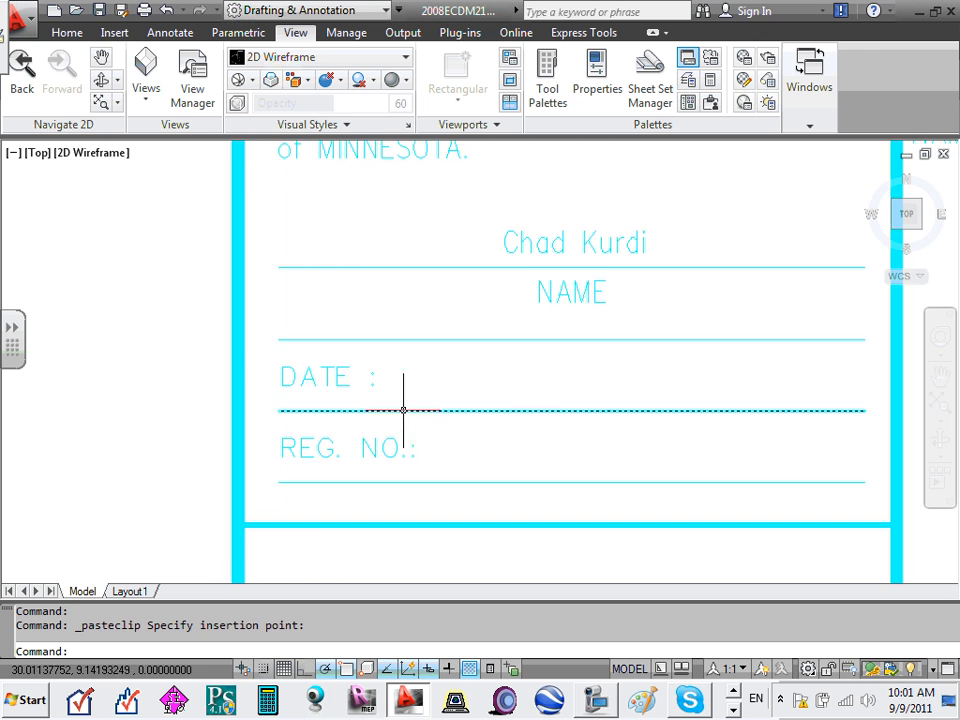
scroll(403, 410, down, 4)
- Copy the margin NAME text to sit next to the DATE label
click(616, 302)
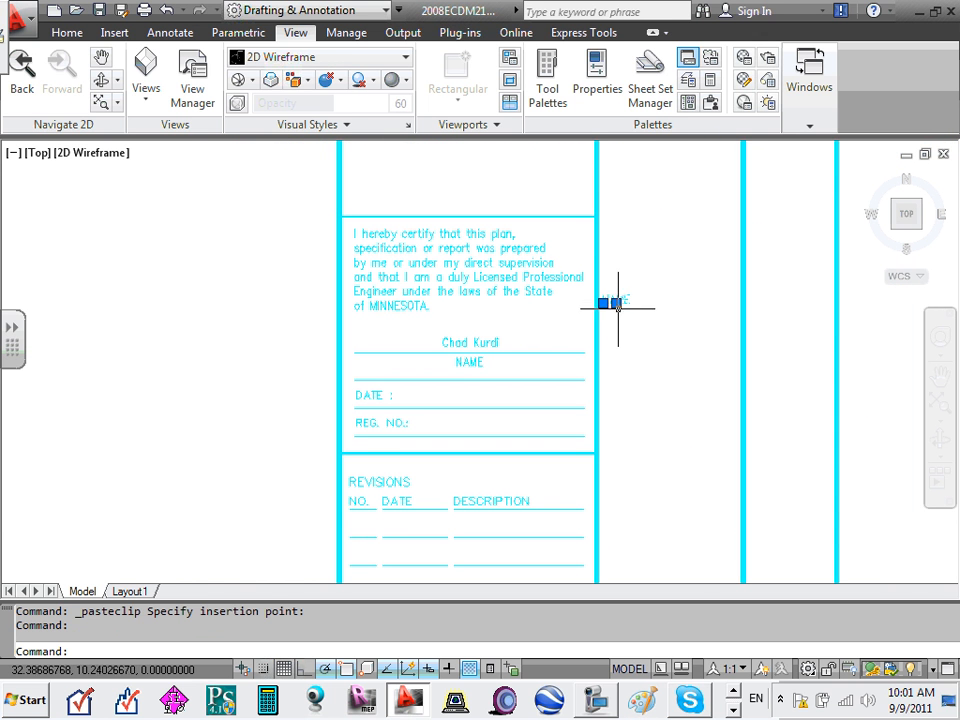
double_click(611, 300)
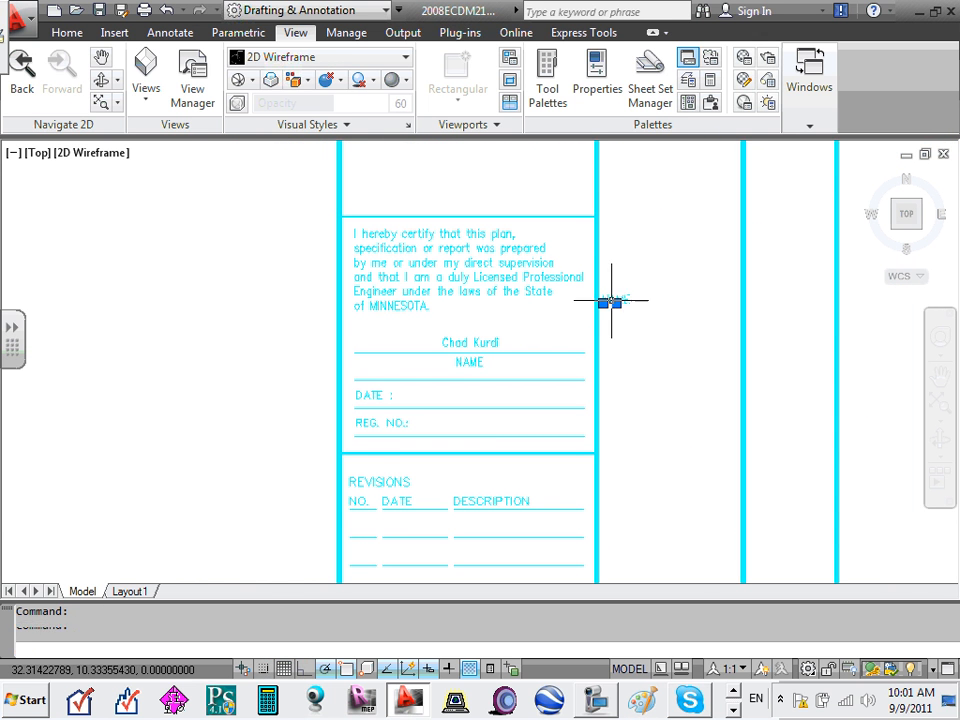
ctrl+drag(611, 300, 426, 405)
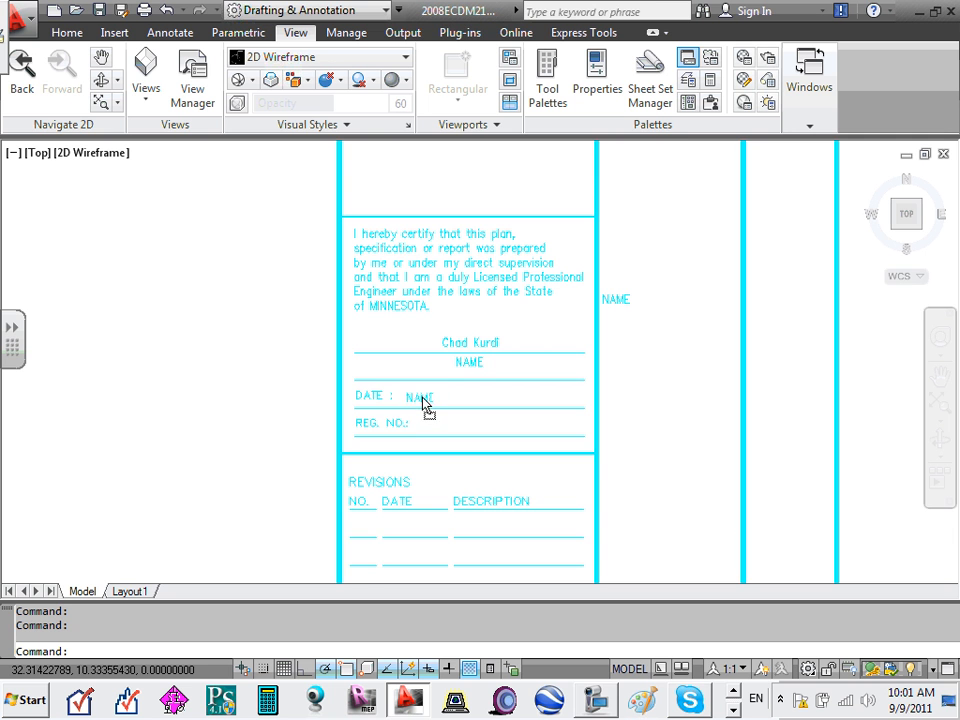
scroll(422, 400, up, 7)
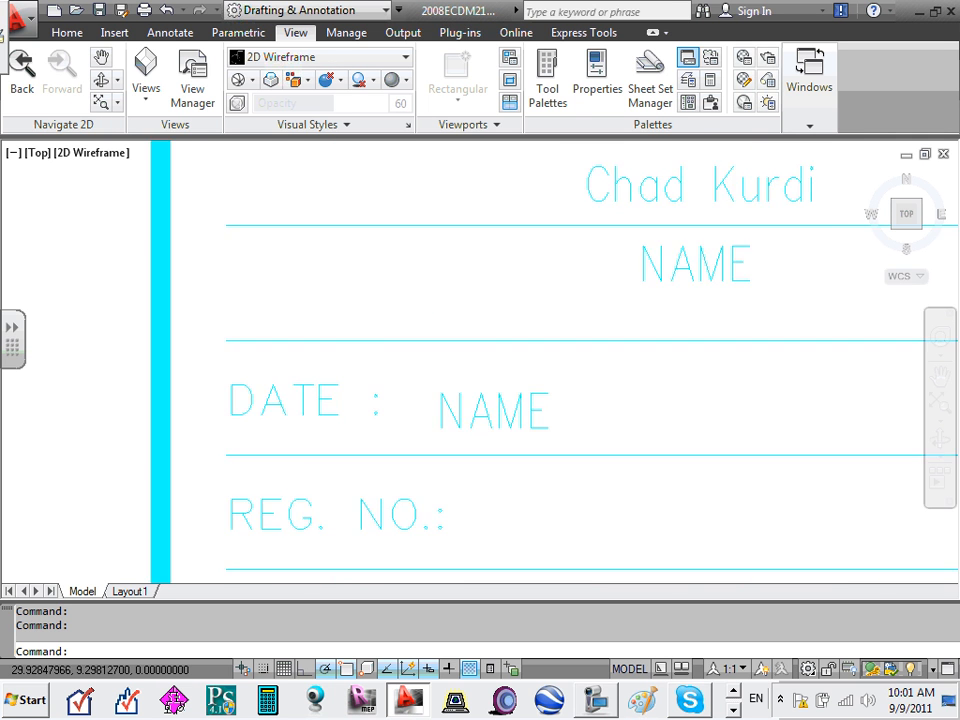
- Change the text beside DATE to 09-09-11 and cancel the leftover edit prompt
double_click(521, 408)
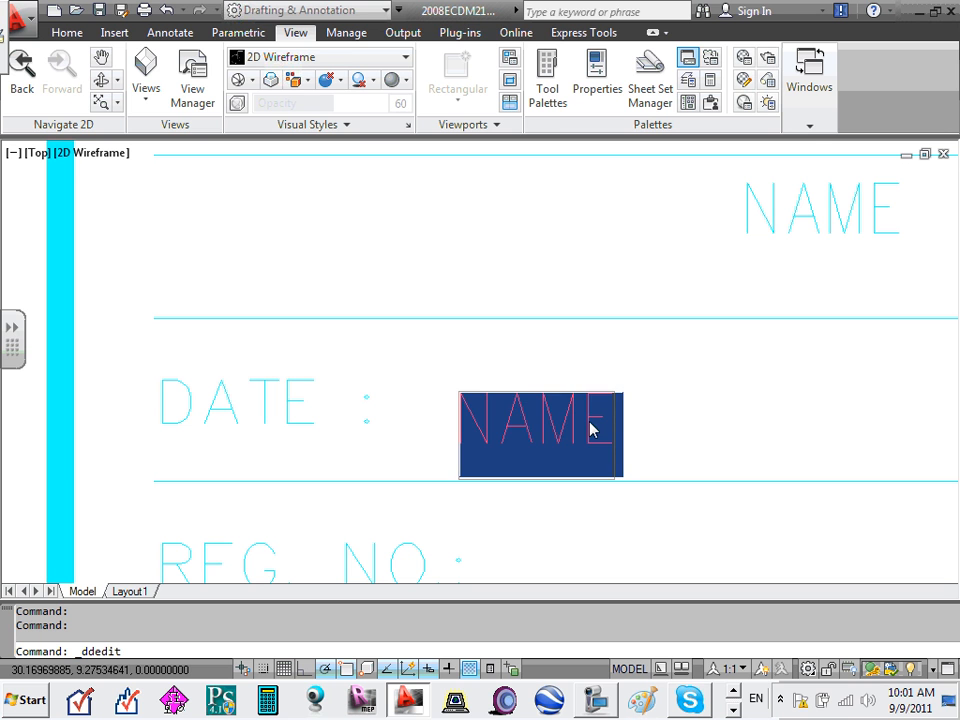
text(09-)
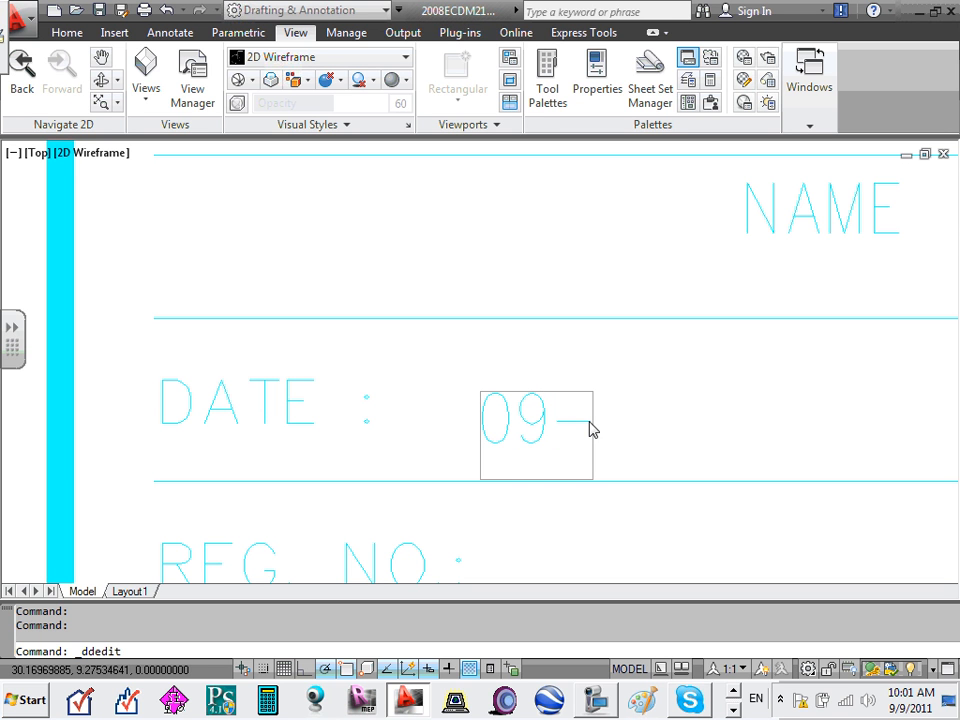
text(1)
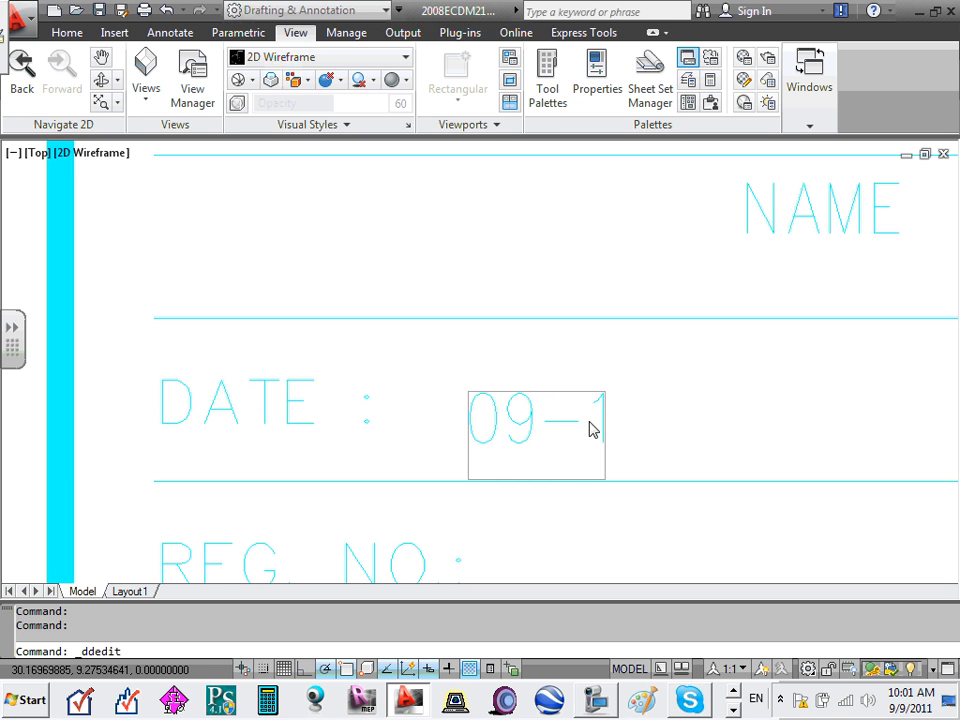
key(BackSpace)
text(09-1)
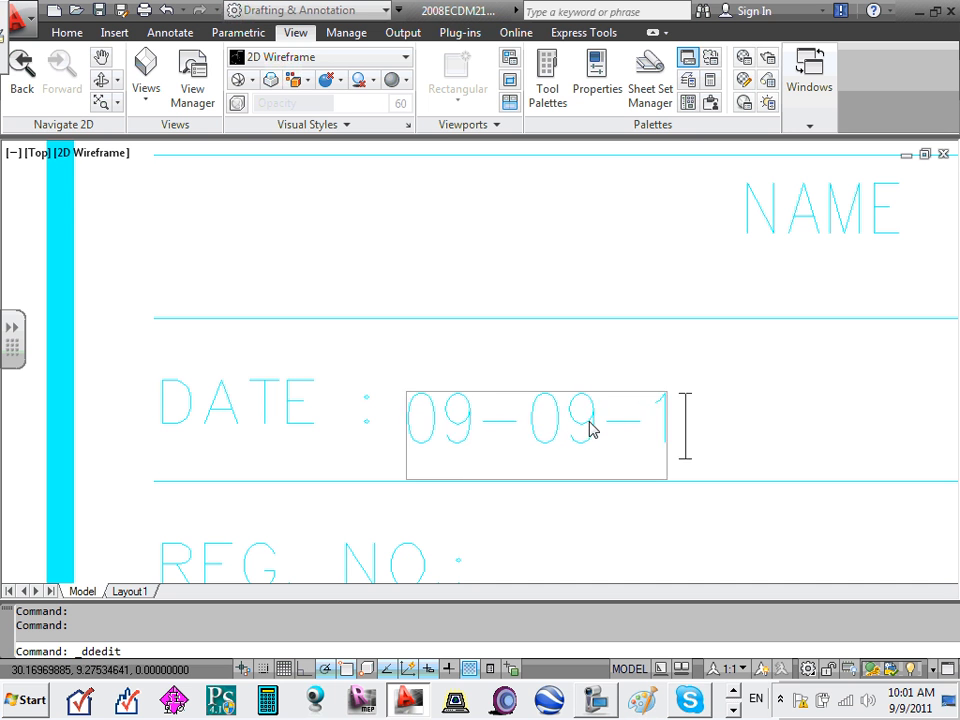
text(1)
key(Return)
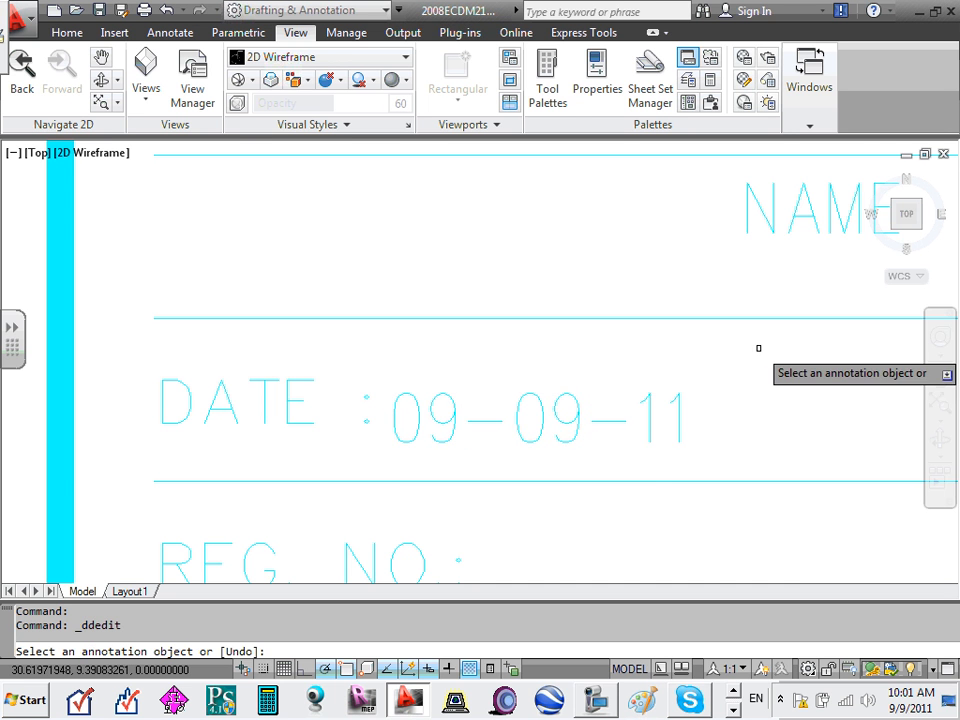
scroll(758, 348, down, 9)
key(Escape)
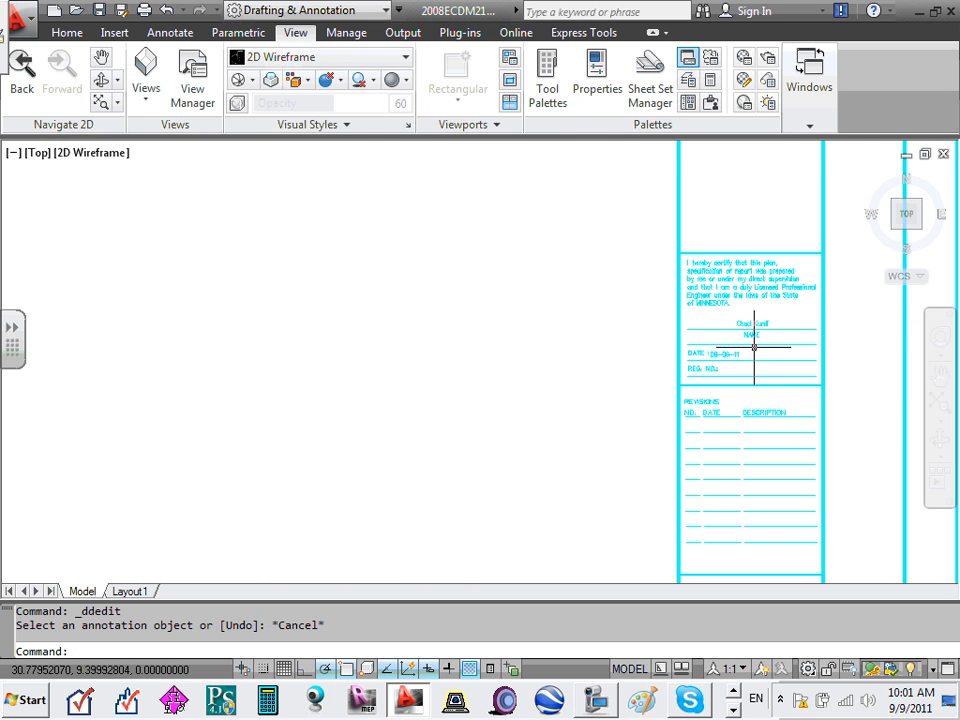
scroll(754, 347, up, 9)
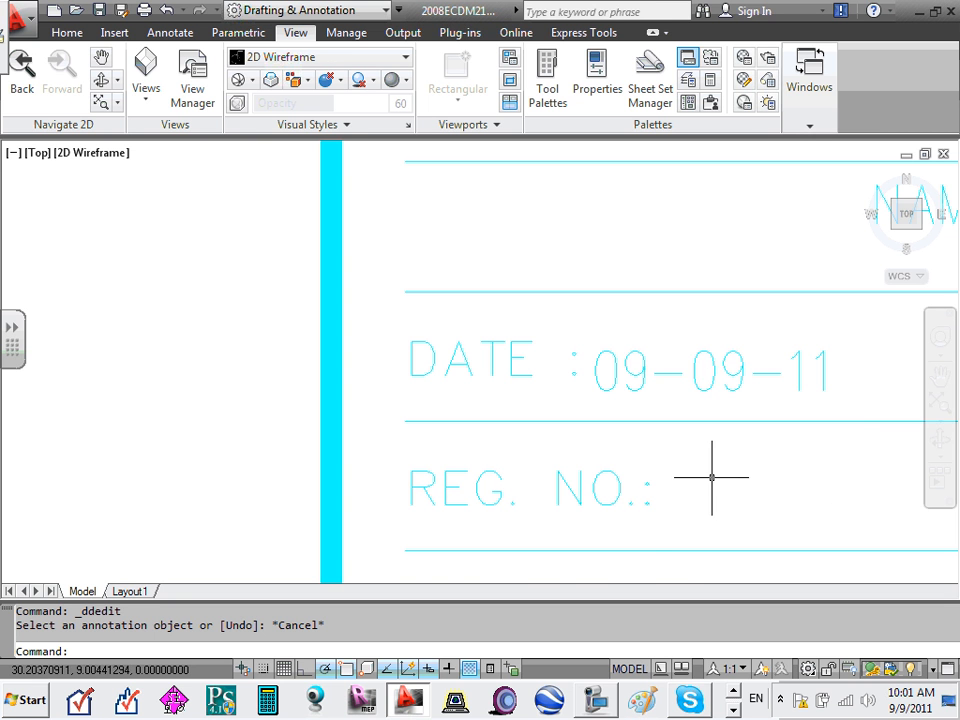
- Copy the 09-09-11 date text with a base point near DATE
middle_drag(709, 474, 637, 397)
scroll(637, 397, down, 2)
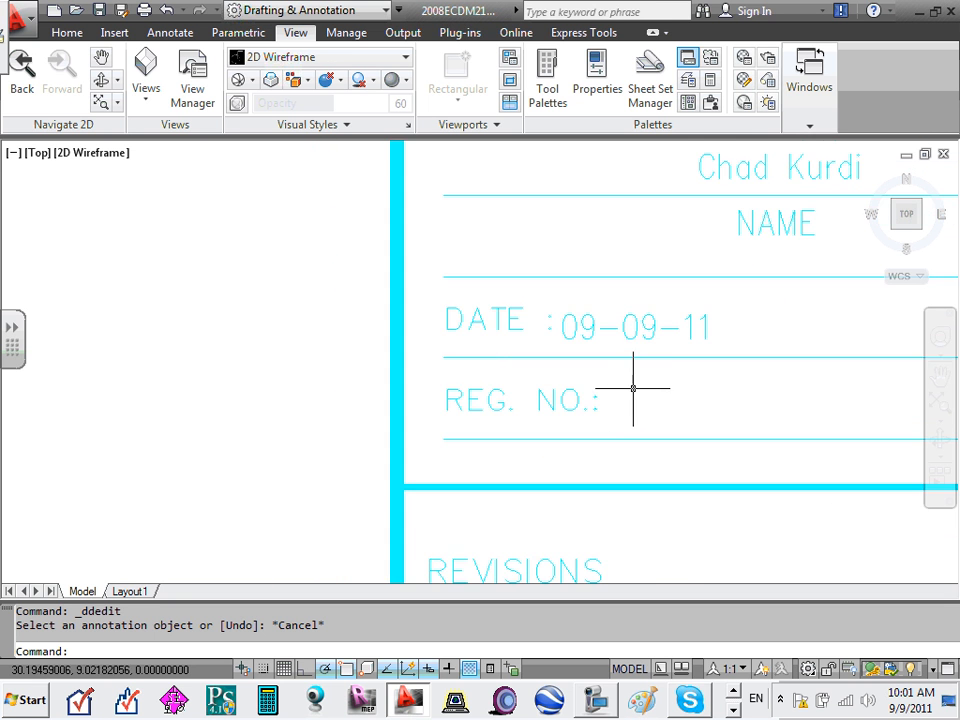
click(655, 327)
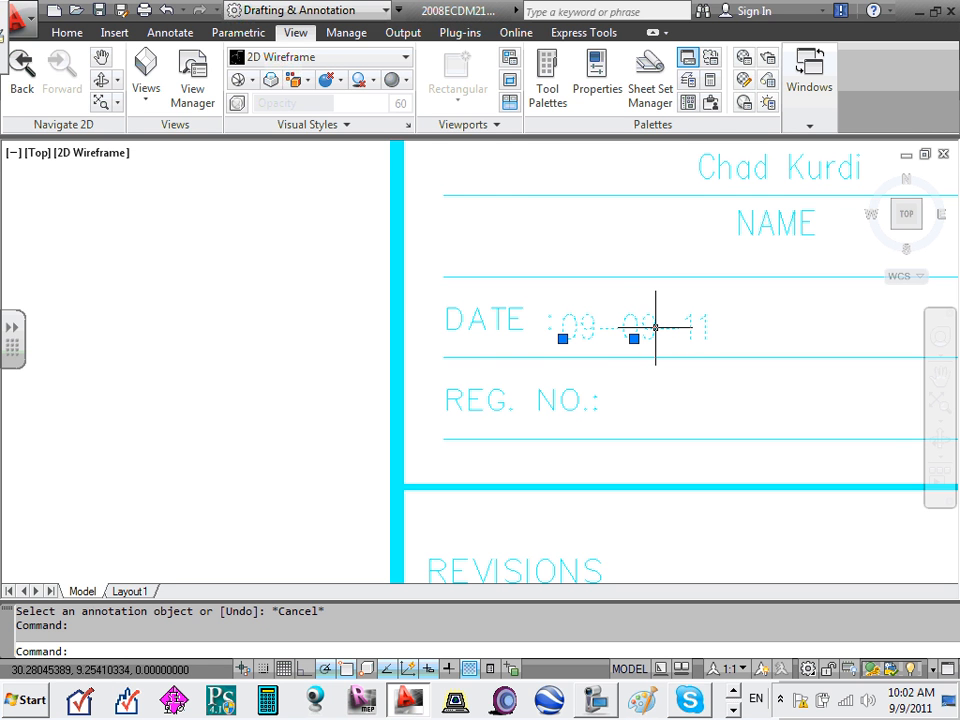
right_click(660, 335)
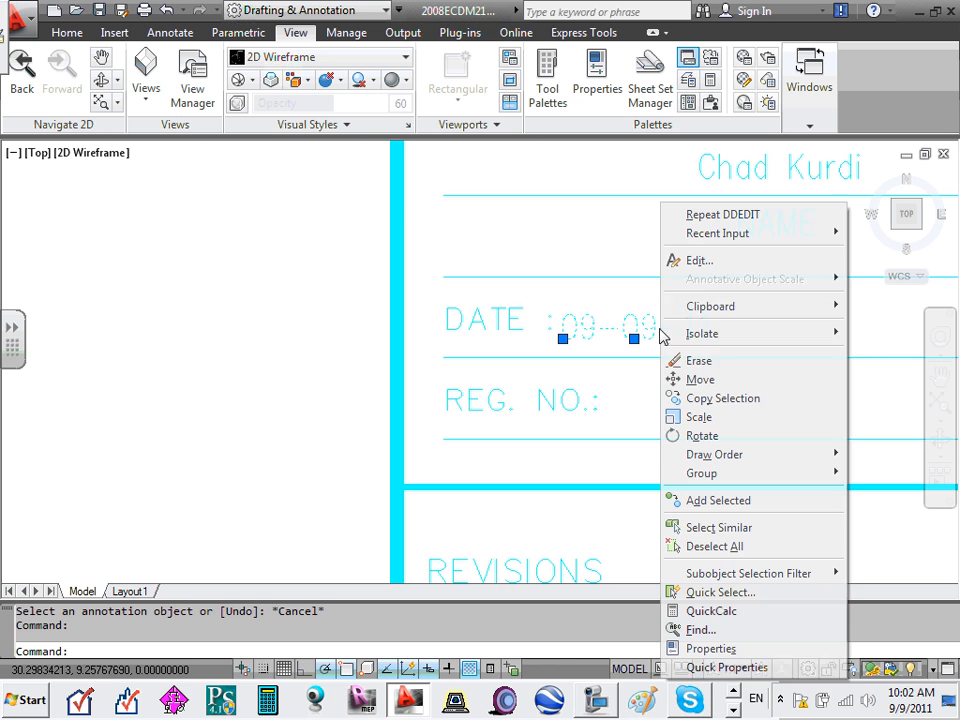
mouse_move(778, 314)
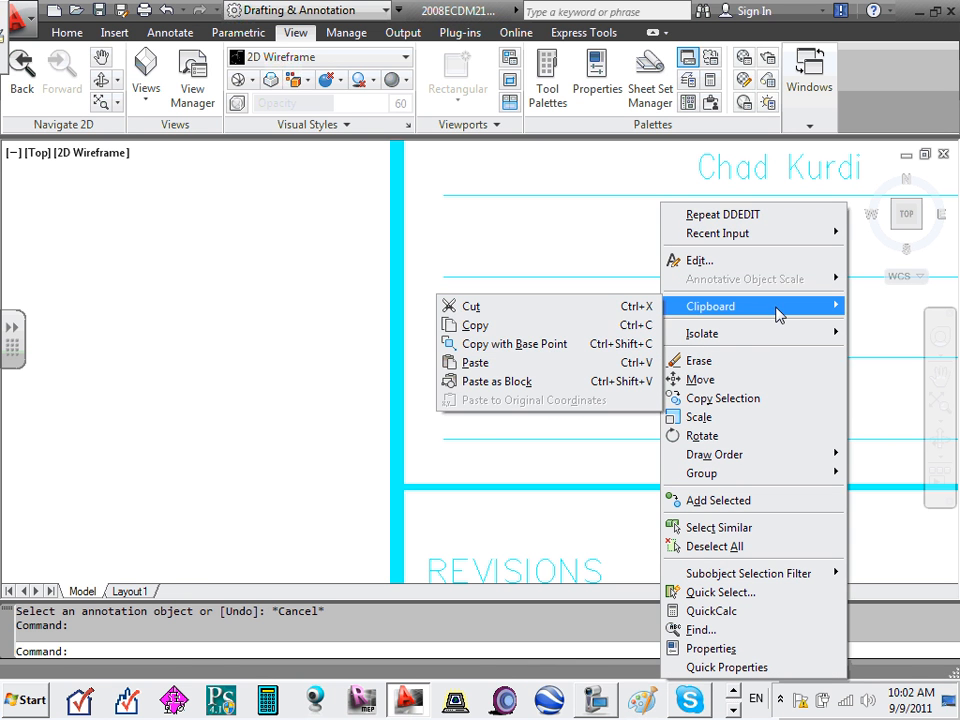
click(553, 348)
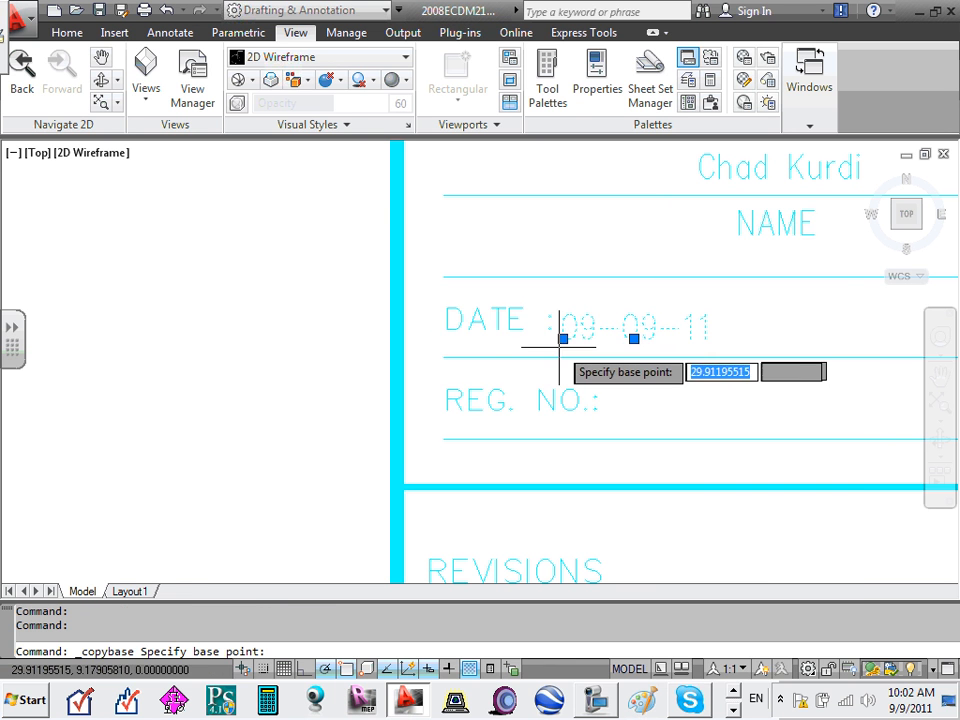
click(444, 360)
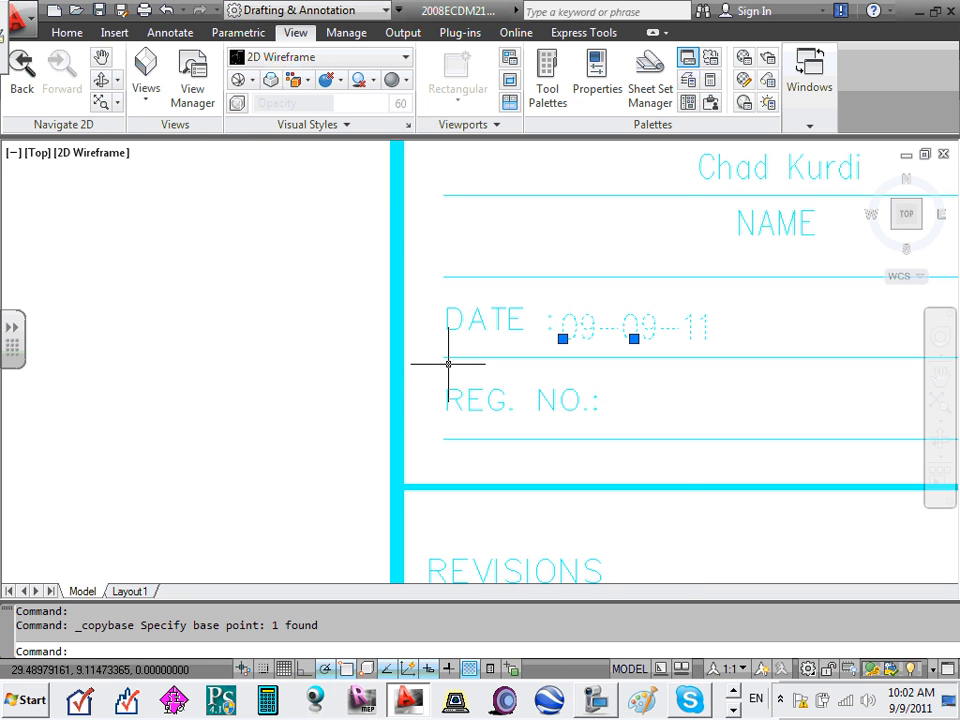
- Paste the date copy on the REG. NO. line and slide it right after the label
right_click(474, 421)
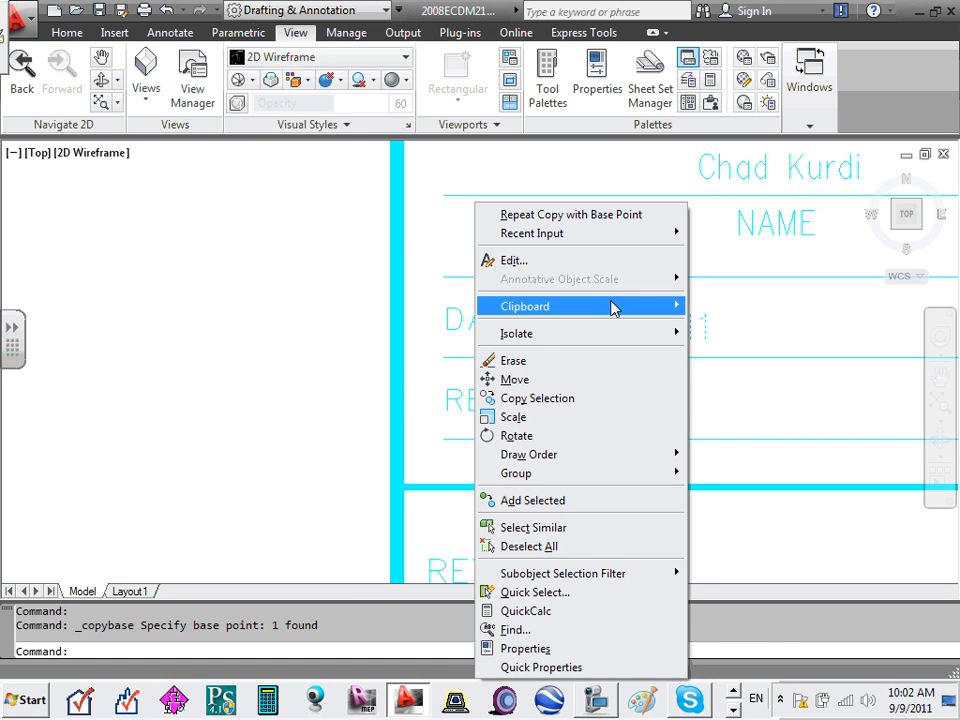
mouse_move(613, 308)
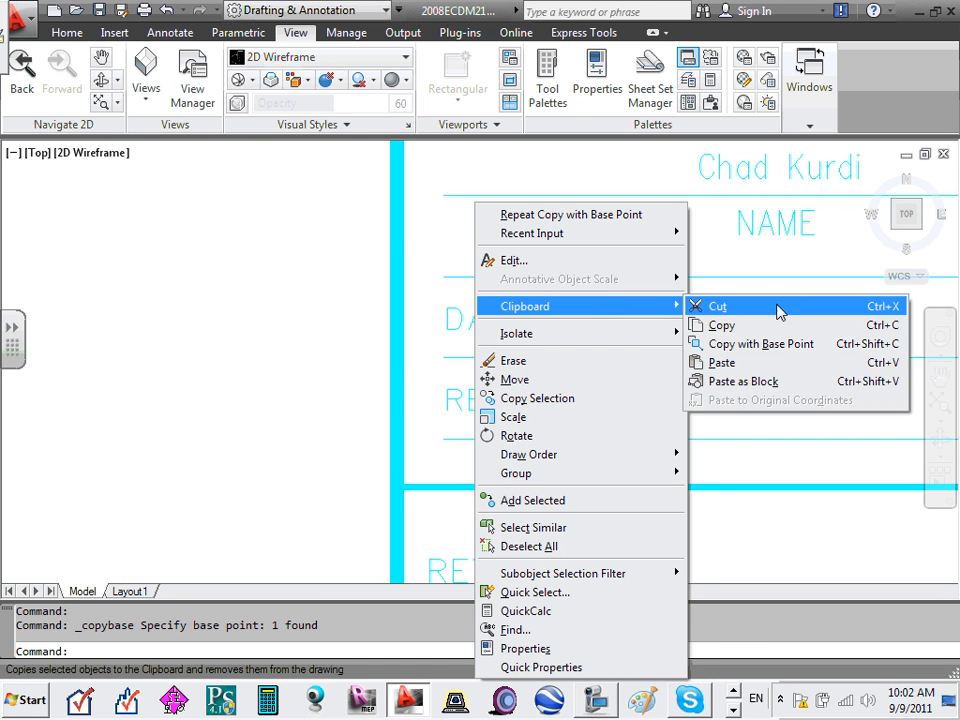
click(766, 366)
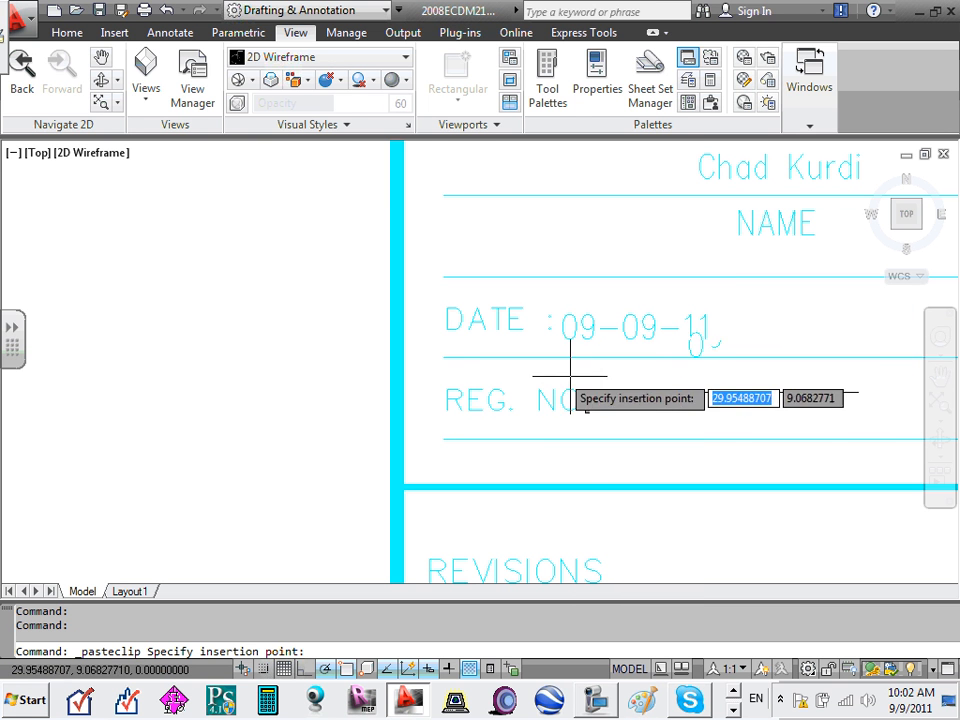
click(585, 427)
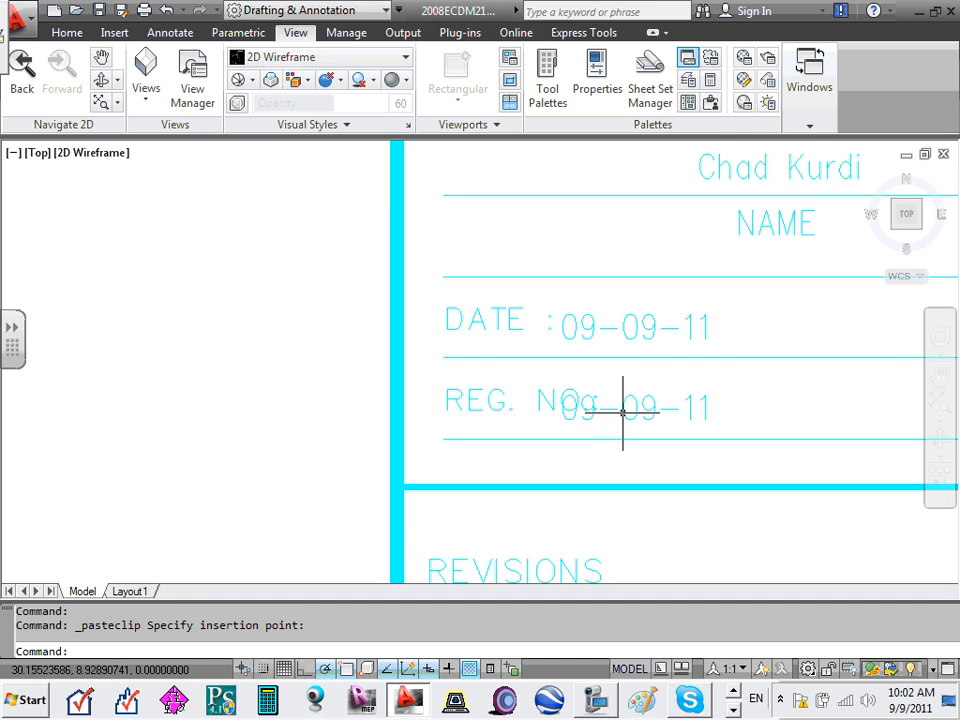
click(623, 412)
click(621, 407)
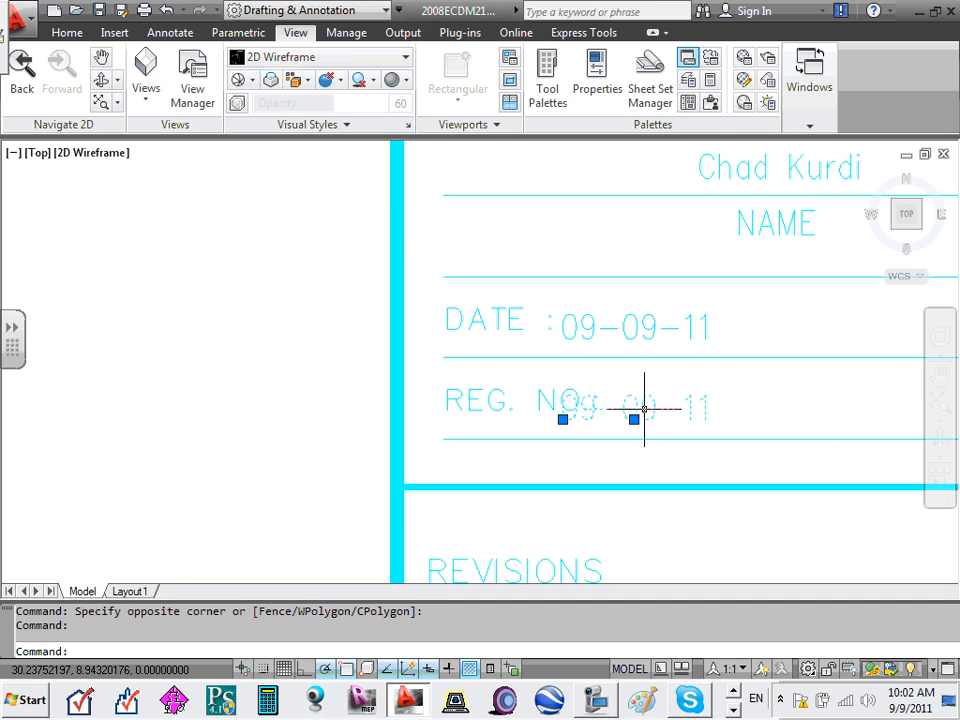
drag(643, 407, 668, 400)
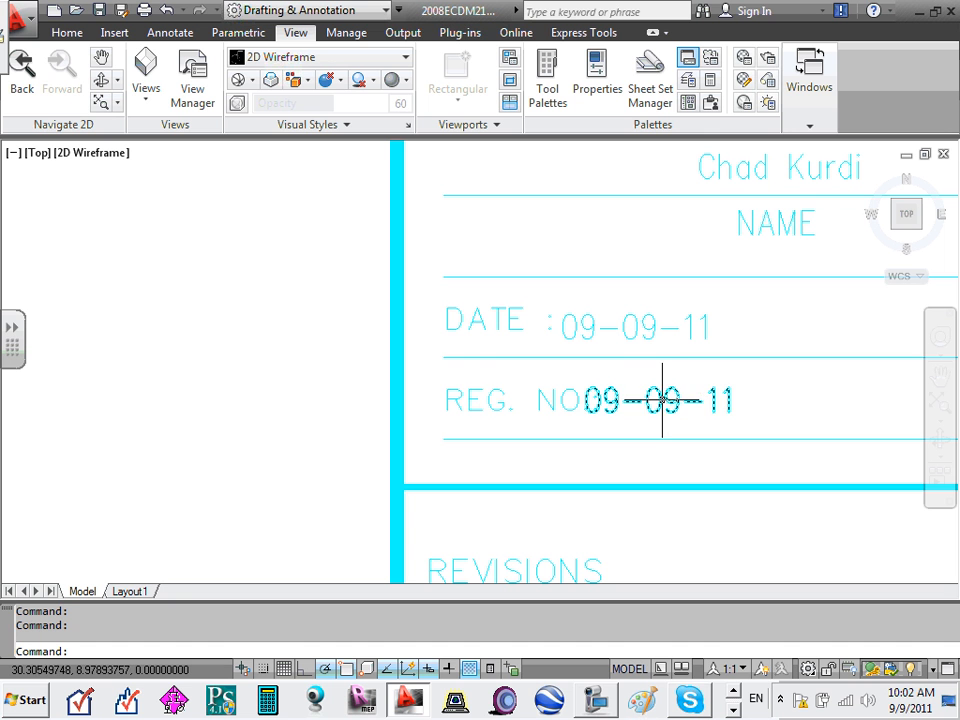
click(671, 400)
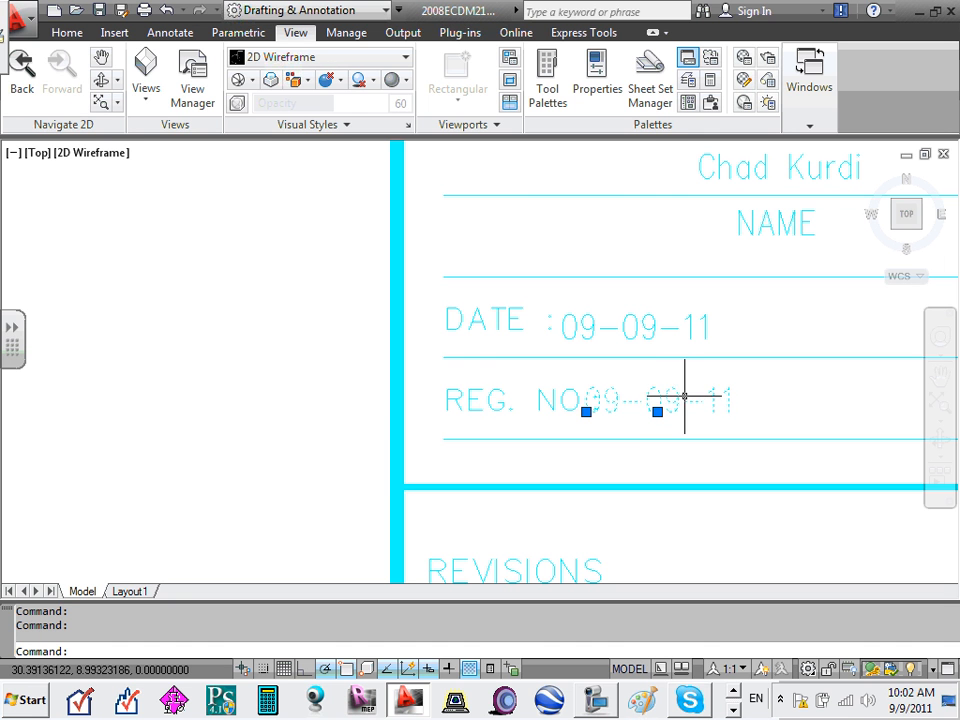
drag(670, 402, 710, 400)
- Overwrite the date copy after REG. NO. with the engineer's registration number
double_click(713, 402)
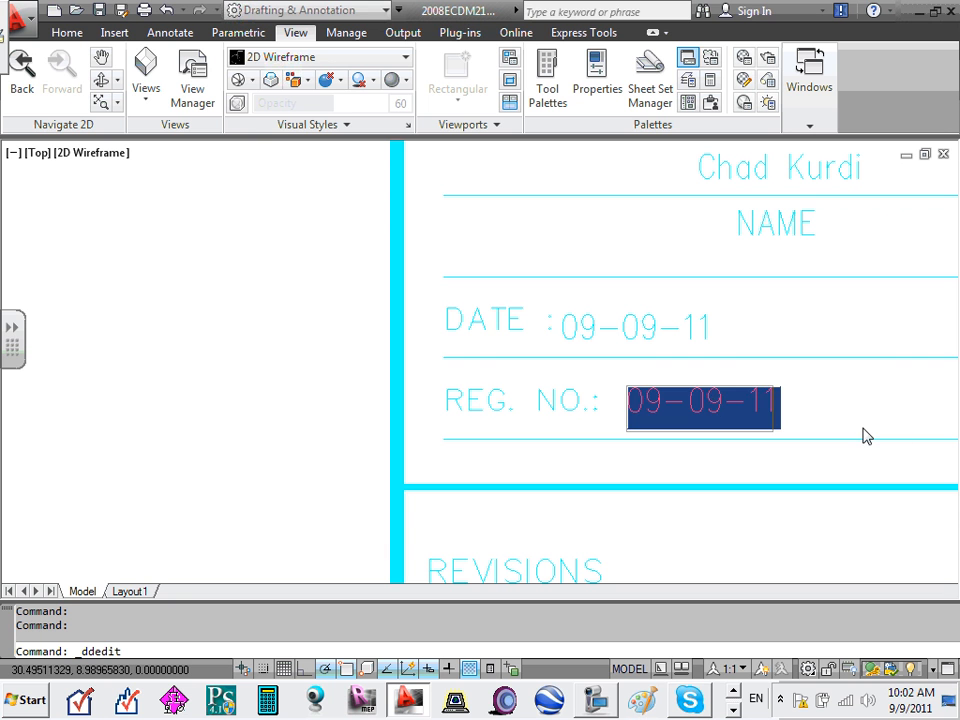
text(6666666)
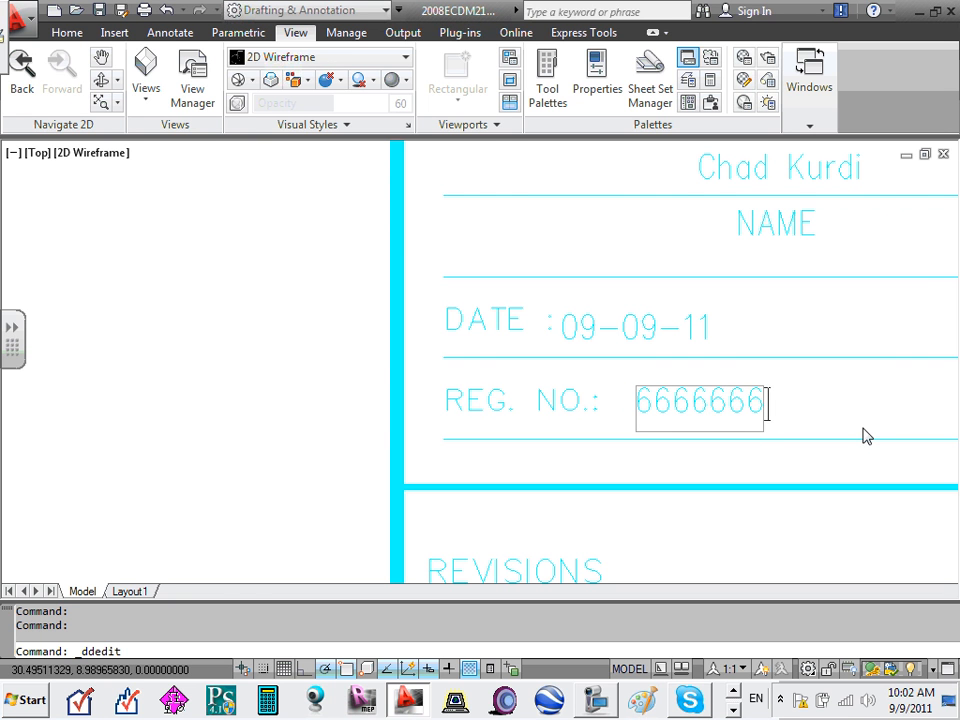
click(848, 334)
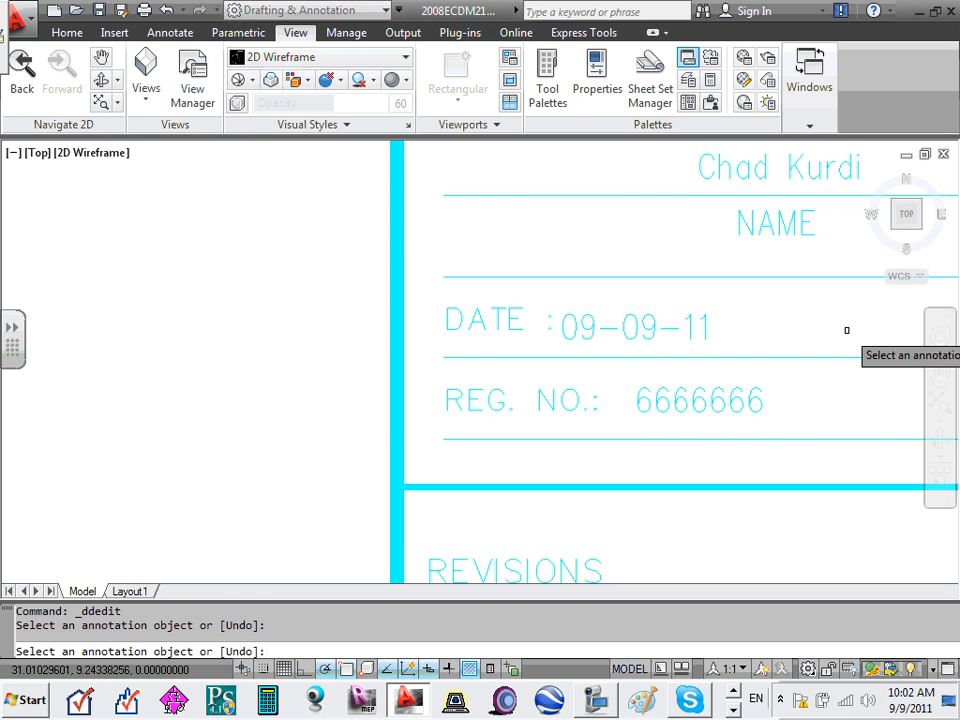
key(Escape)
scroll(800, 325, down, 6)
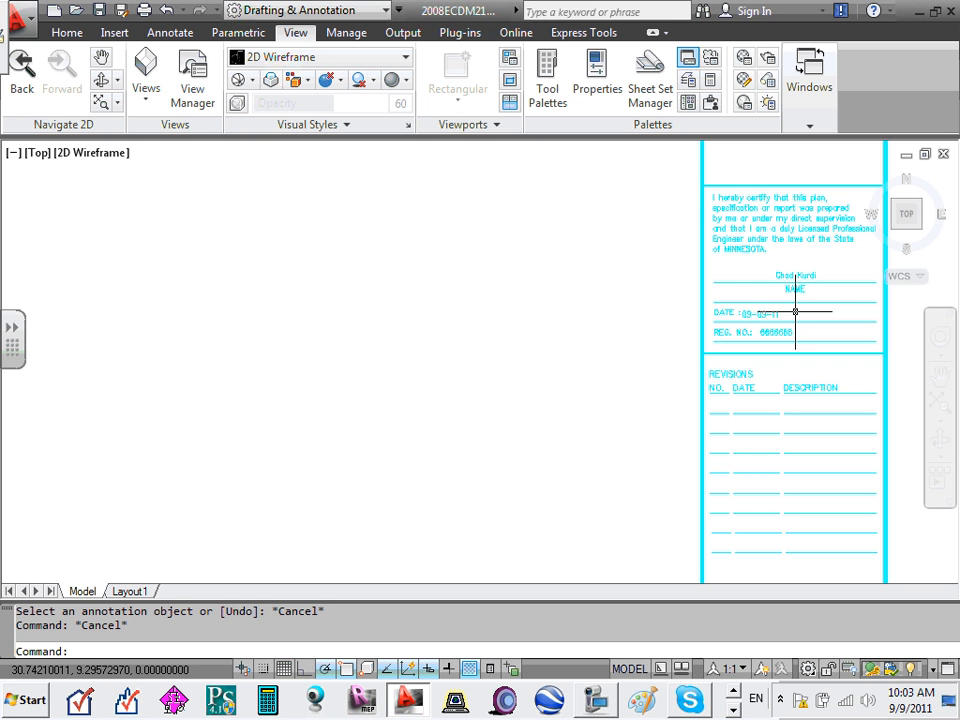
scroll(752, 349, down, 3)
scroll(752, 356, up, 6)
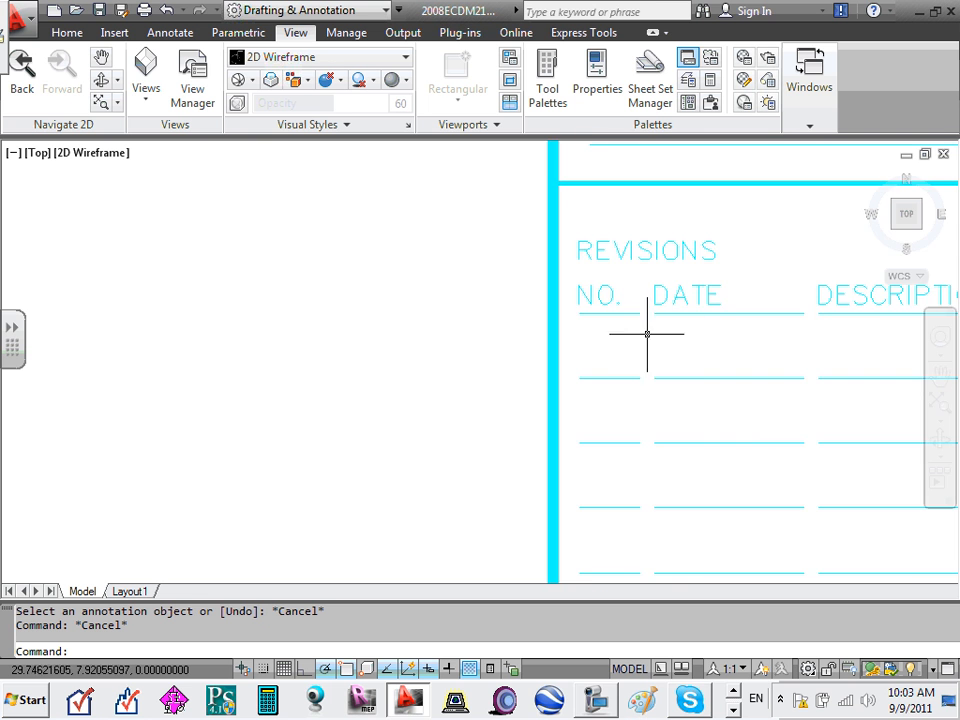
scroll(645, 332, down, 5)
middle_drag(793, 367, 688, 348)
scroll(647, 332, up, 5)
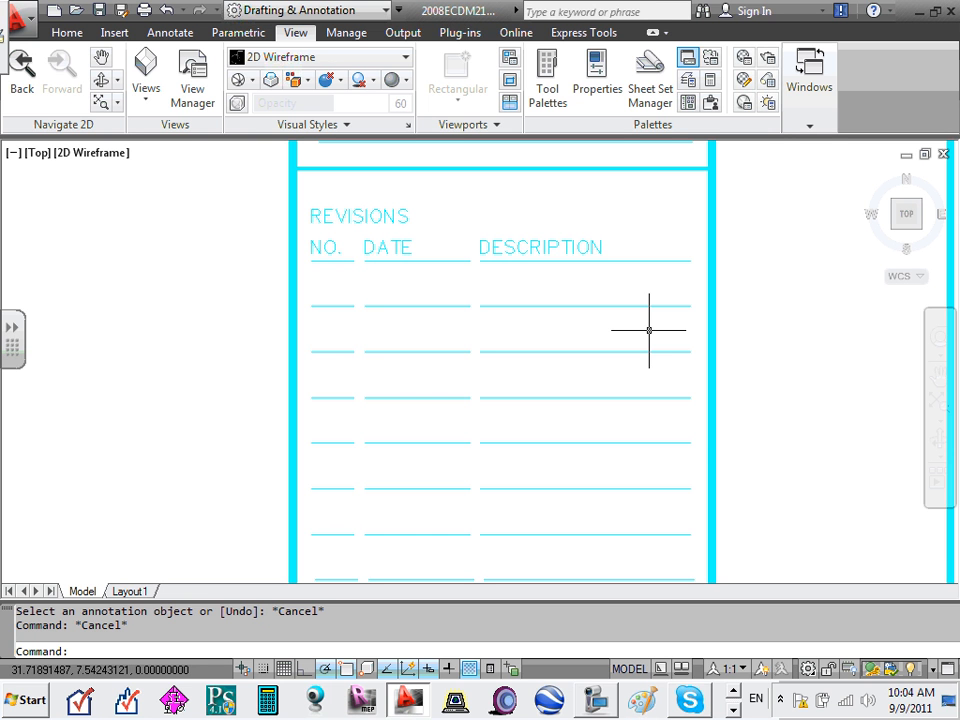
scroll(557, 326, down, 5)
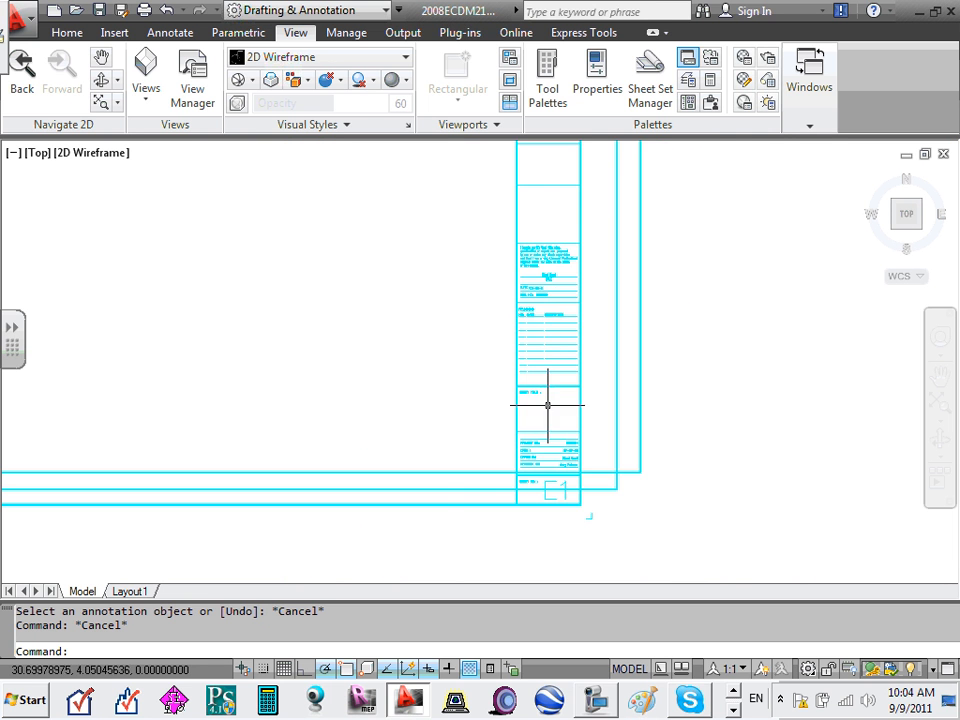
scroll(548, 326, up, 5)
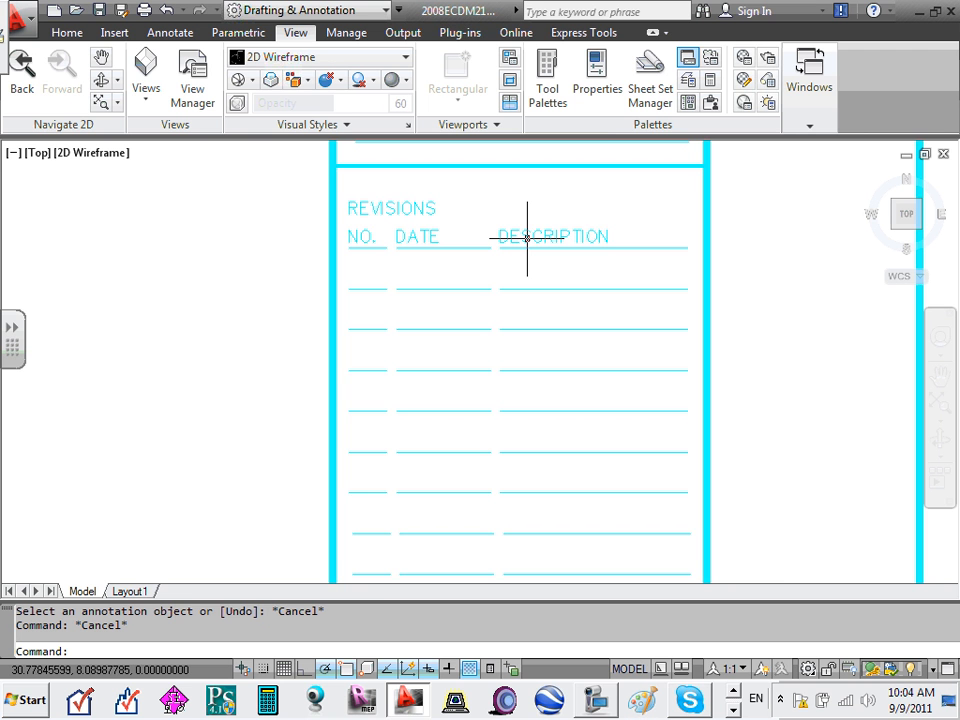
scroll(527, 232, down, 5)
scroll(522, 304, up, 5)
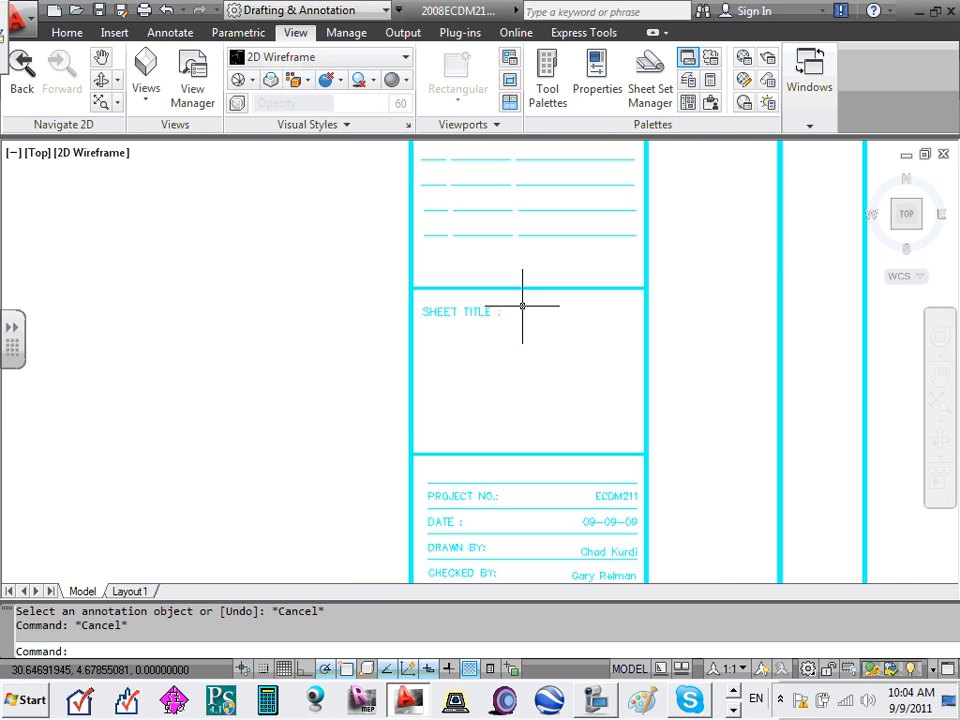
scroll(426, 388, up, 1)
scroll(437, 381, down, 5)
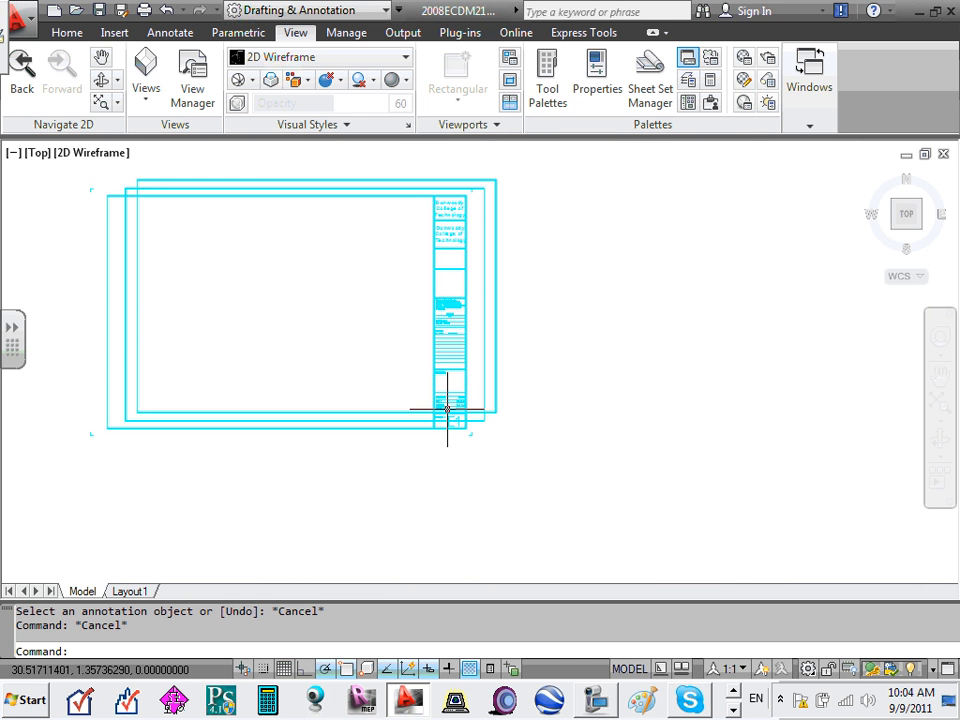
scroll(447, 409, up, 3)
scroll(452, 403, down, 4)
scroll(452, 403, up, 1)
scroll(376, 236, up, 2)
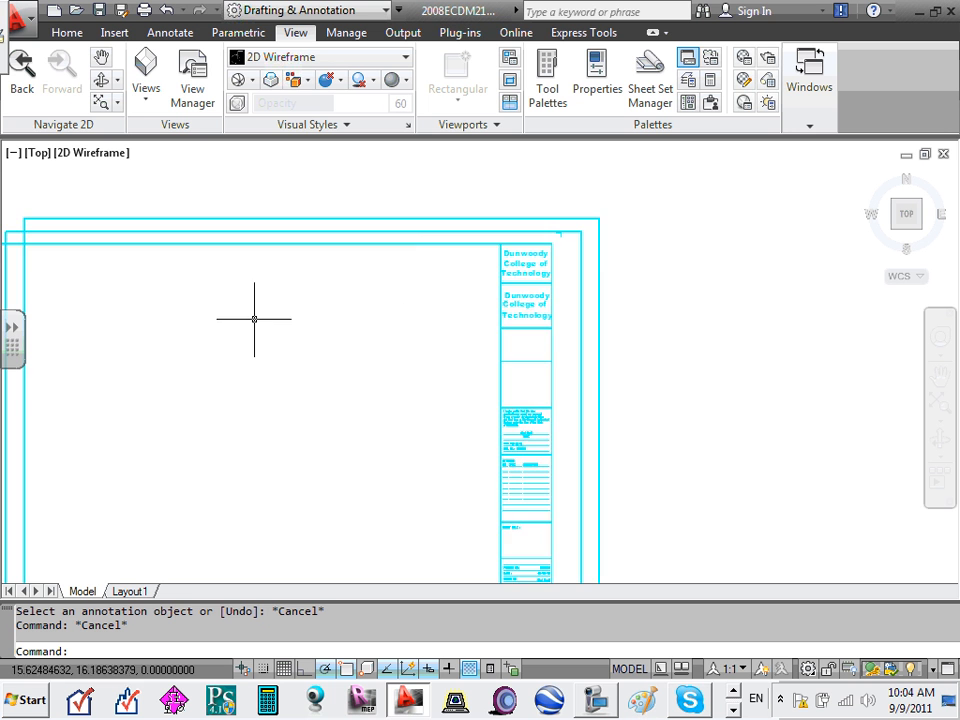
scroll(205, 340, down, 2)
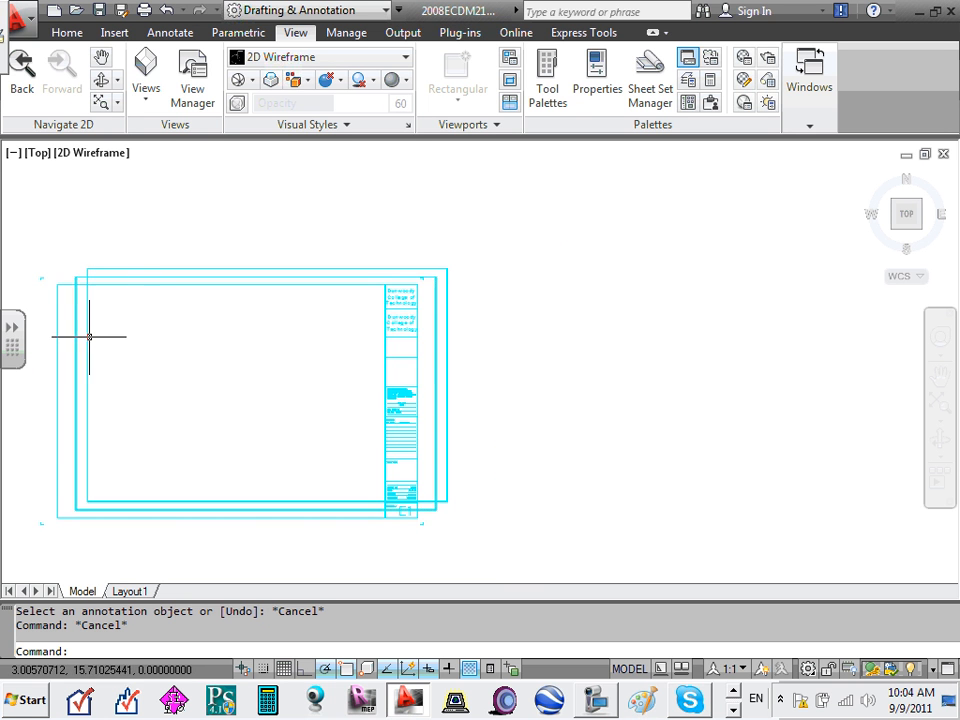
scroll(95, 330, up, 4)
- Undo the recent view changes and the registration-number text edit
click(167, 11)
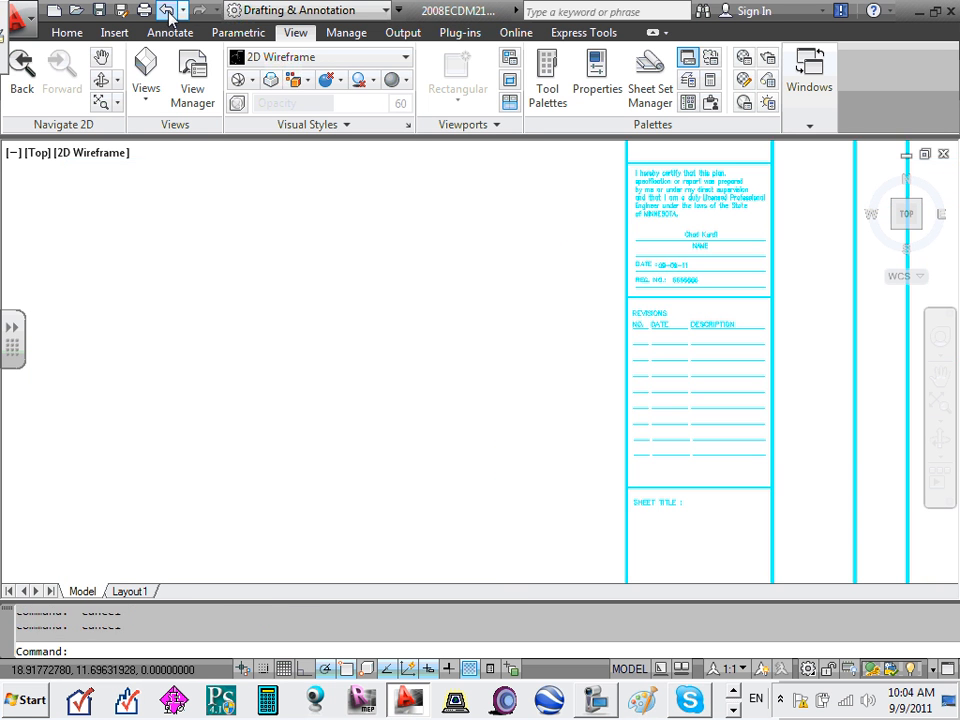
click(167, 11)
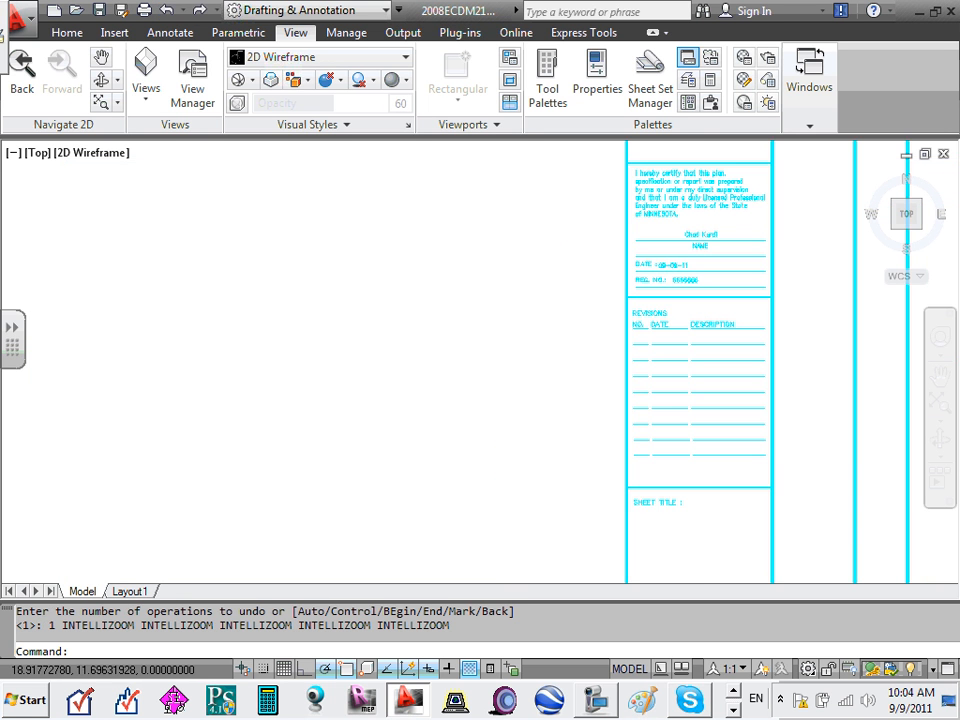
click(168, 11)
click(168, 11)
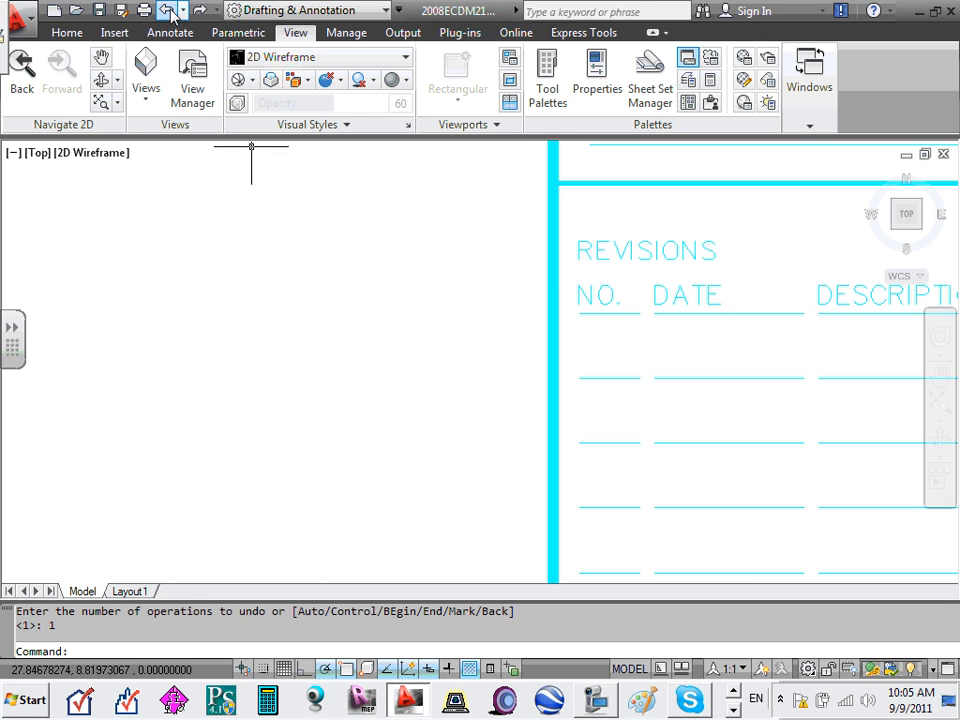
click(168, 11)
click(168, 11)
click(168, 11)
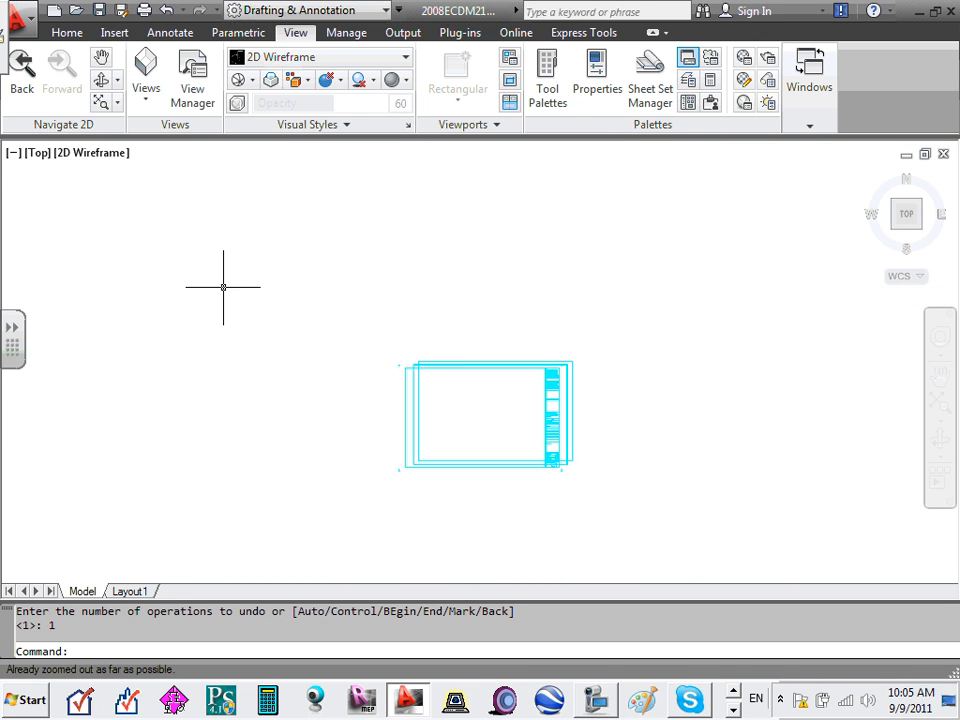
click(167, 11)
click(167, 11)
scroll(190, 110, down, 2)
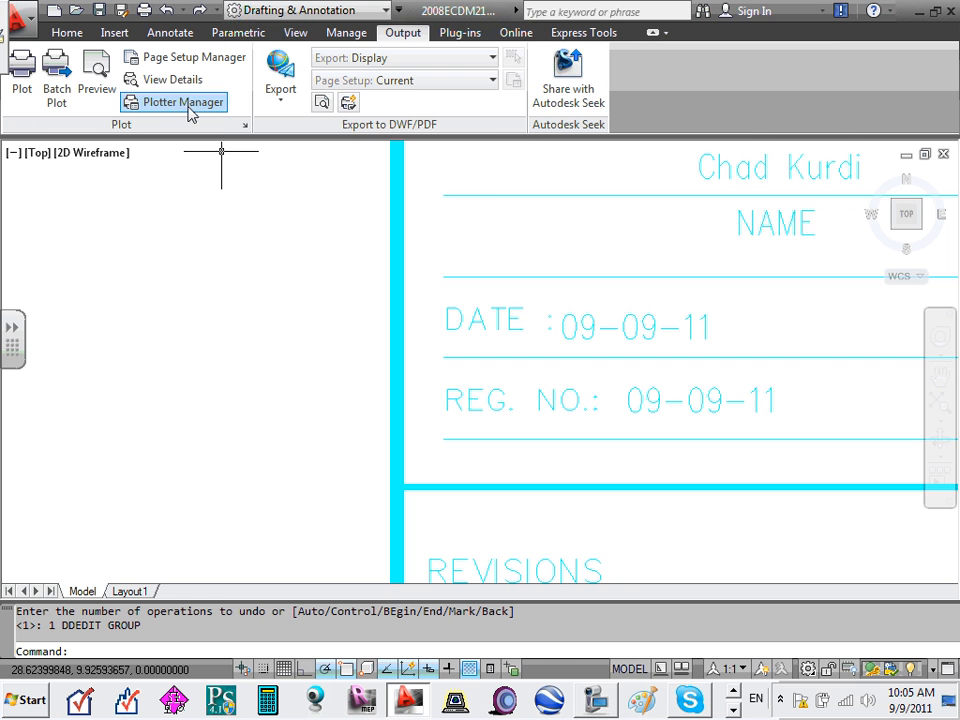
scroll(426, 343, down, 6)
scroll(608, 372, up, 3)
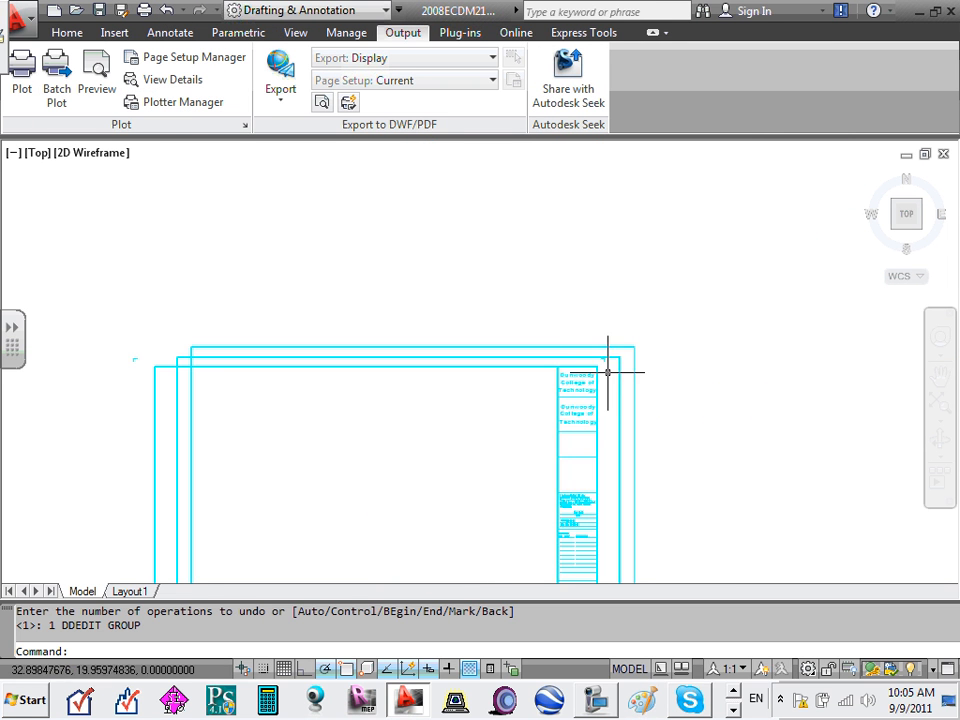
scroll(608, 372, up, 2)
- Erase the two extra horizontal lines above the sheet's top border
click(615, 336)
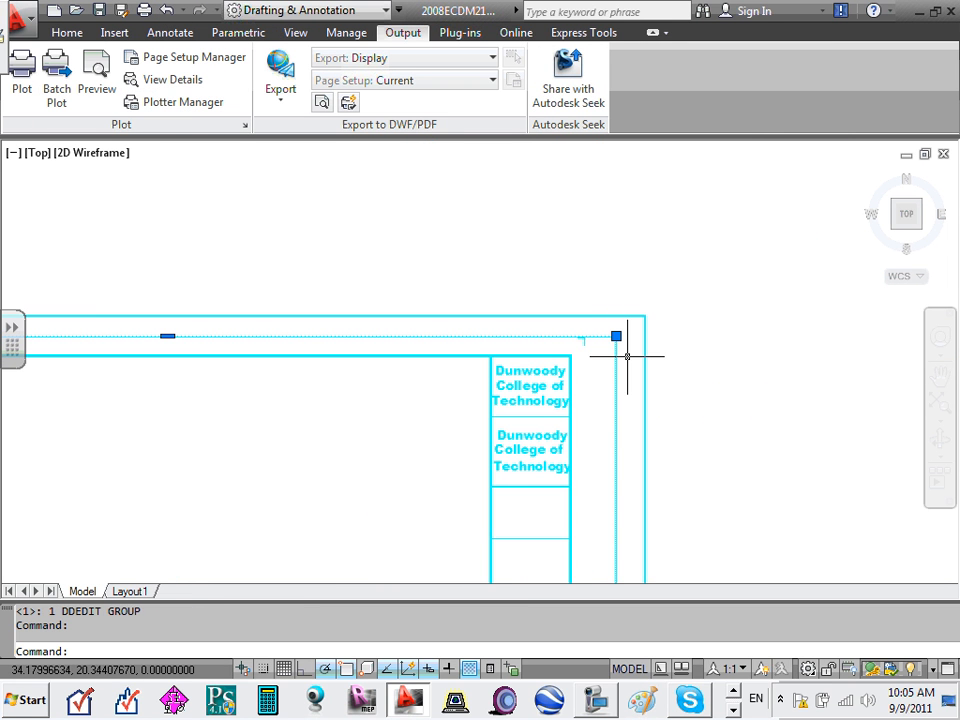
key(Delete)
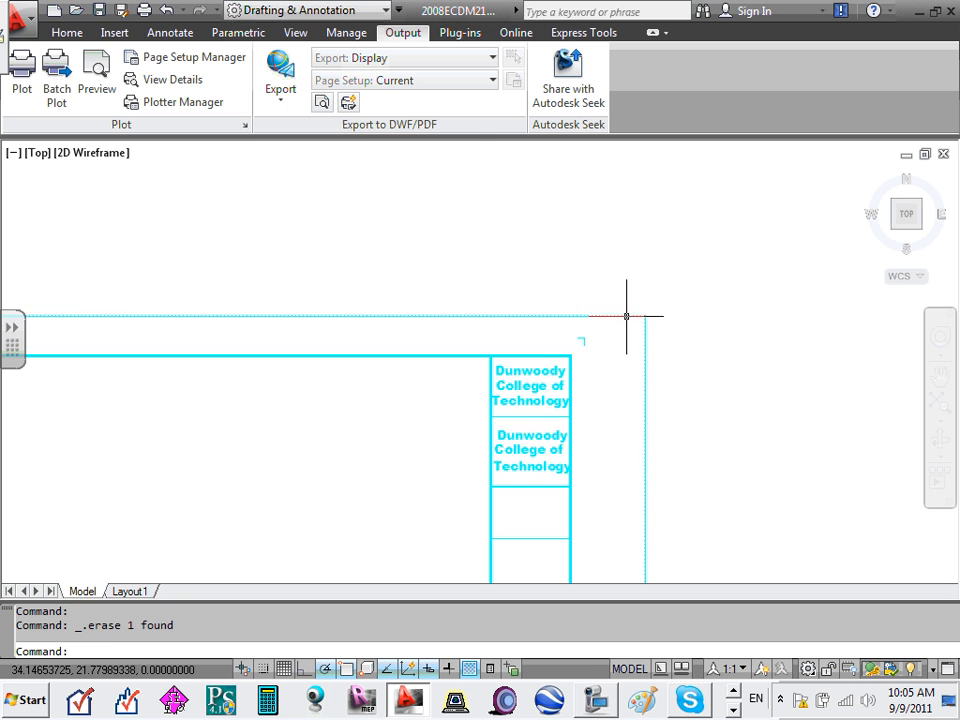
double_click(627, 317)
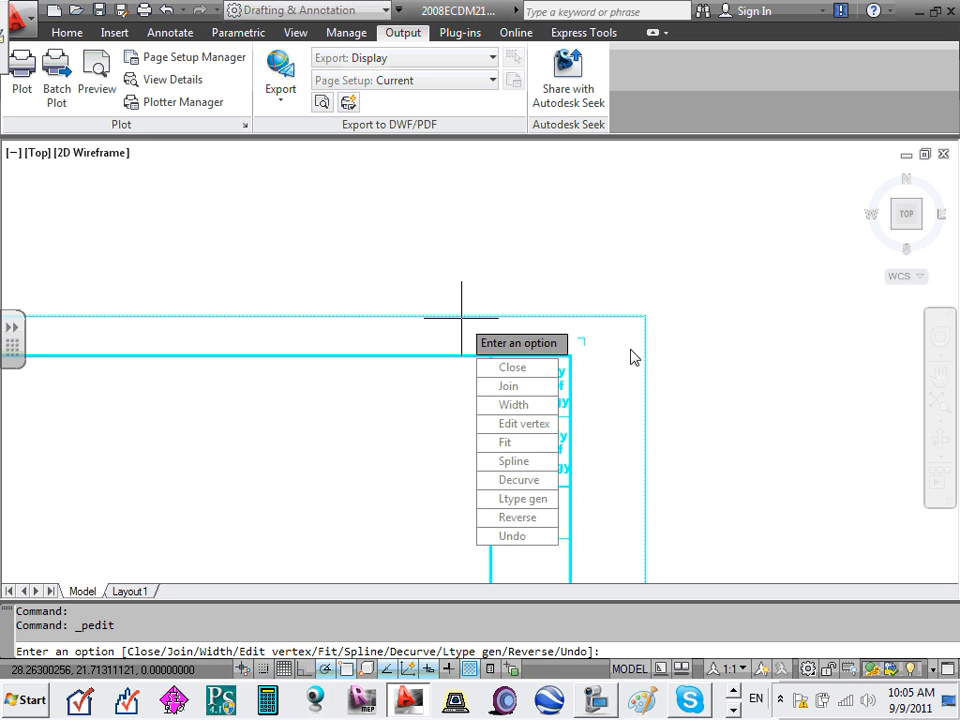
key(Escape)
key(Escape)
click(594, 316)
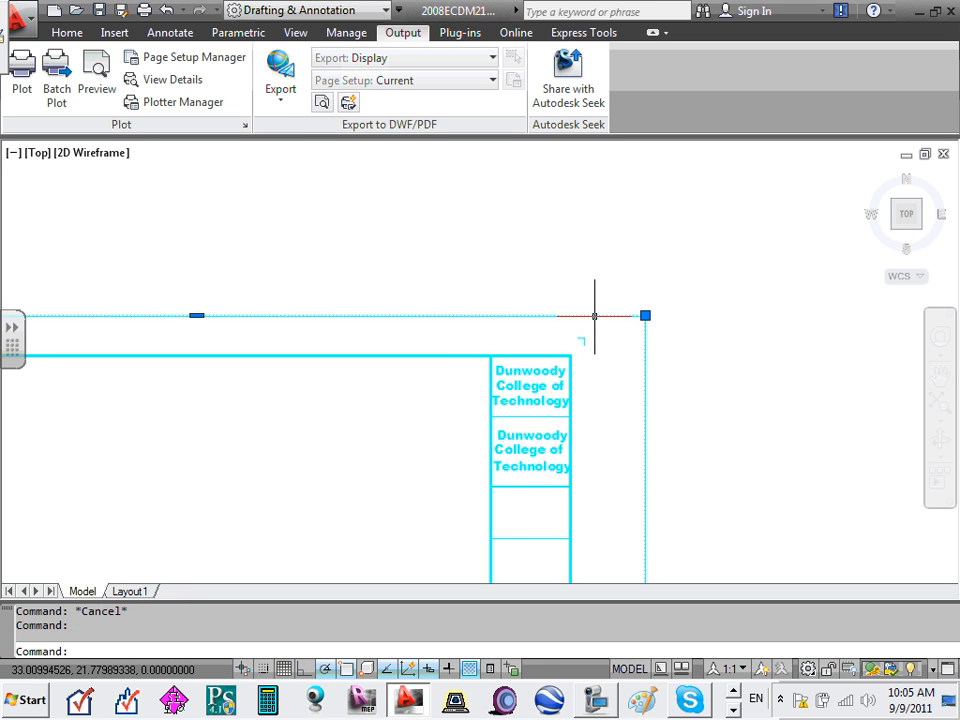
key(Delete)
scroll(594, 317, down, 5)
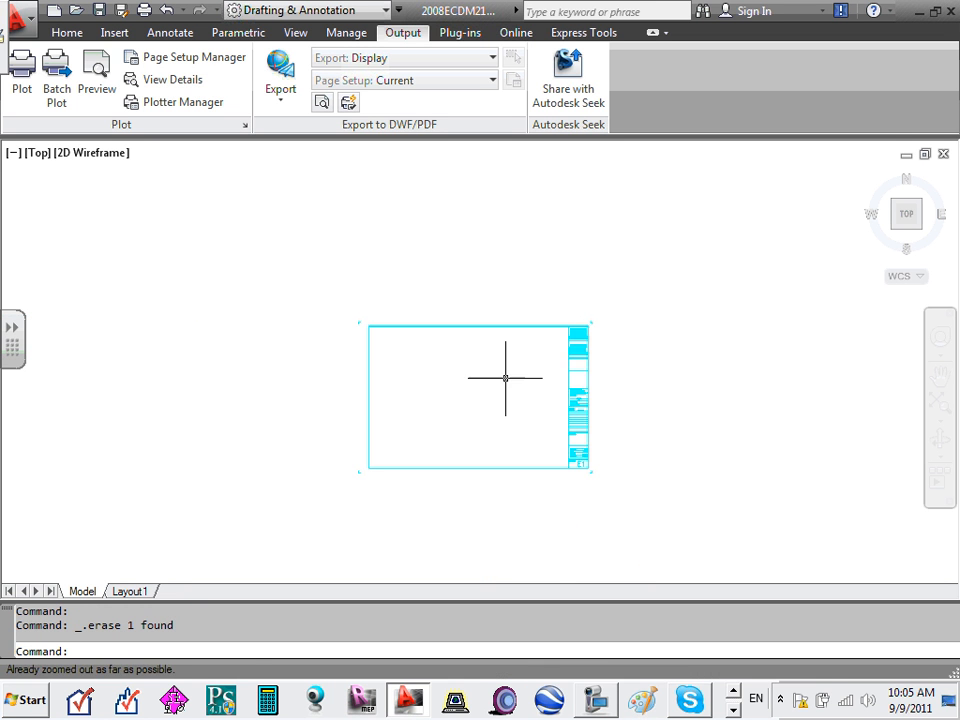
- Bring the project information fields into view and open the ECDM211 project number text in place
scroll(540, 390, up, 8)
middle_drag(827, 459, 386, 422)
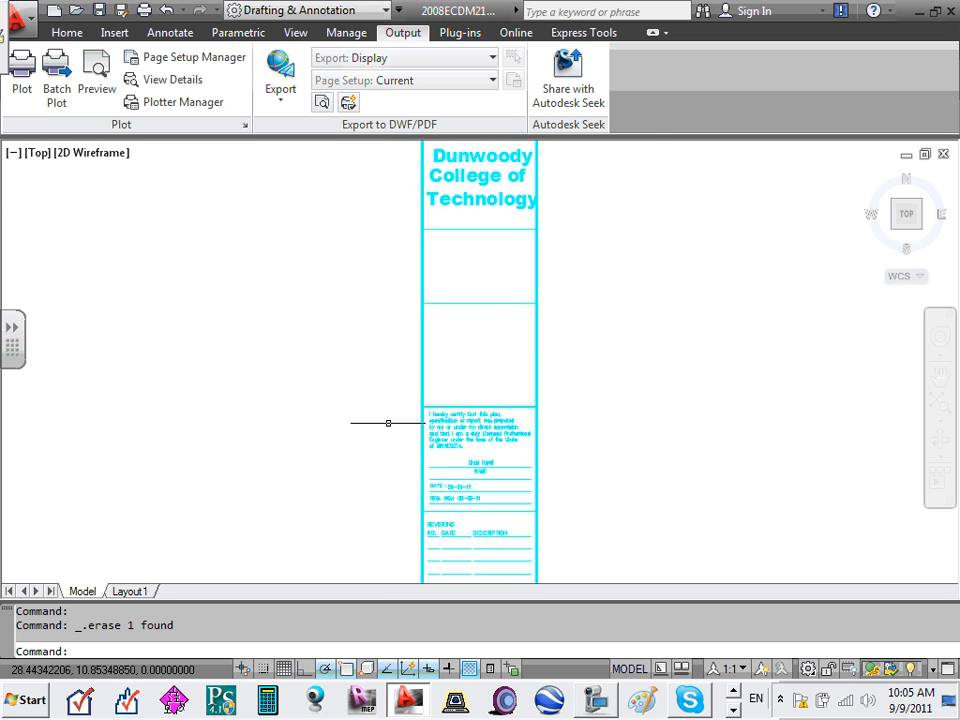
scroll(438, 395, down, 2)
scroll(440, 390, down, 1)
scroll(452, 369, up, 8)
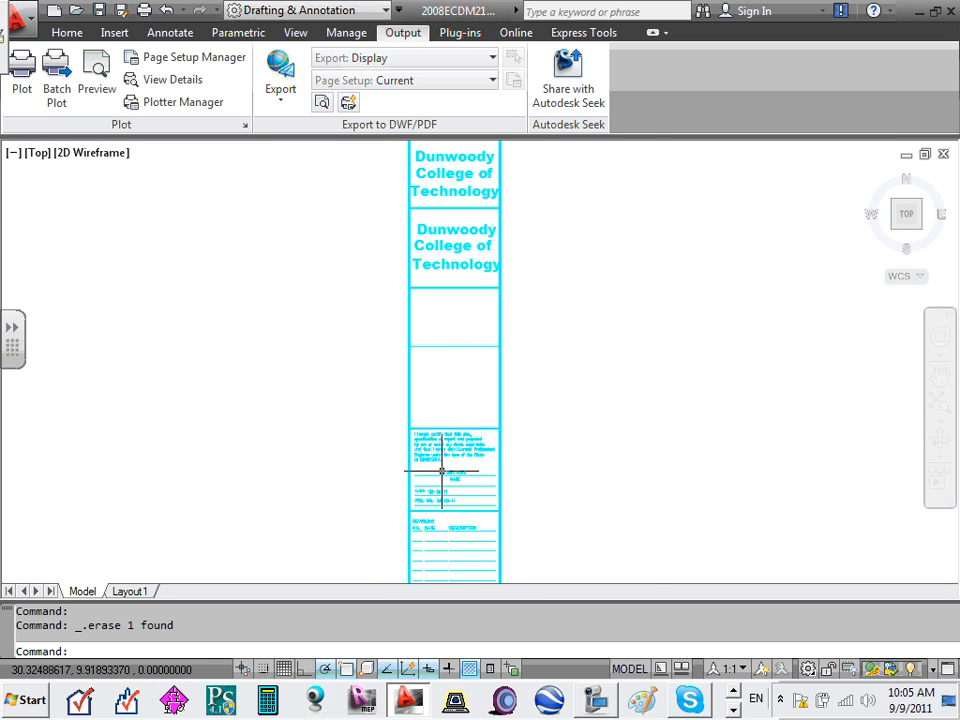
scroll(443, 524, down, 6)
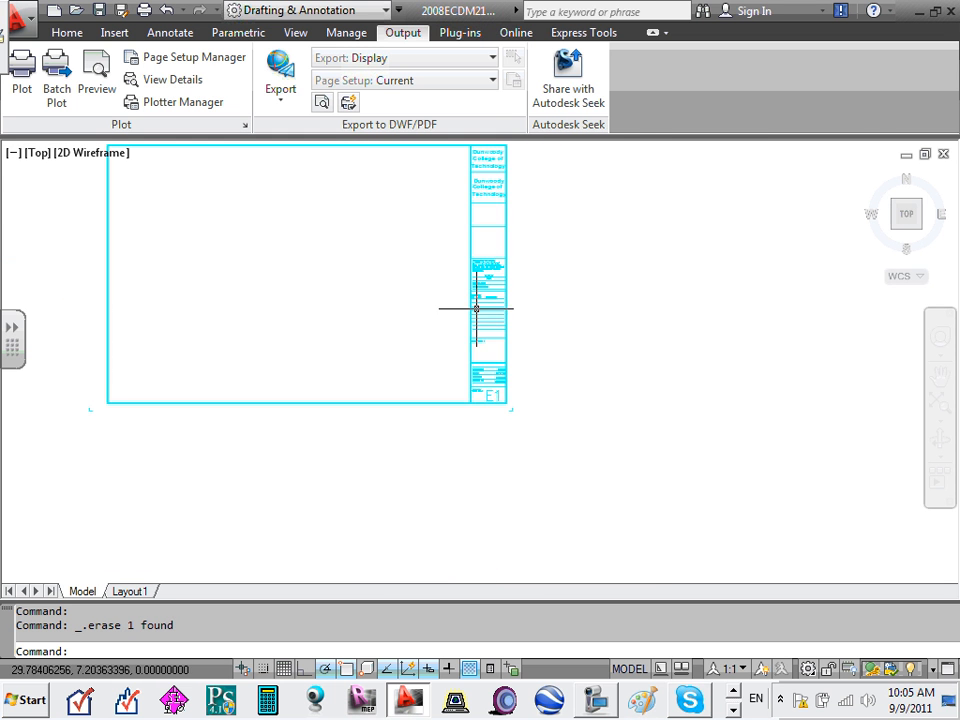
scroll(471, 311, up, 3)
scroll(478, 369, up, 4)
scroll(496, 263, up, 2)
middle_drag(496, 263, 520, 431)
scroll(503, 335, down, 3)
scroll(537, 262, up, 3)
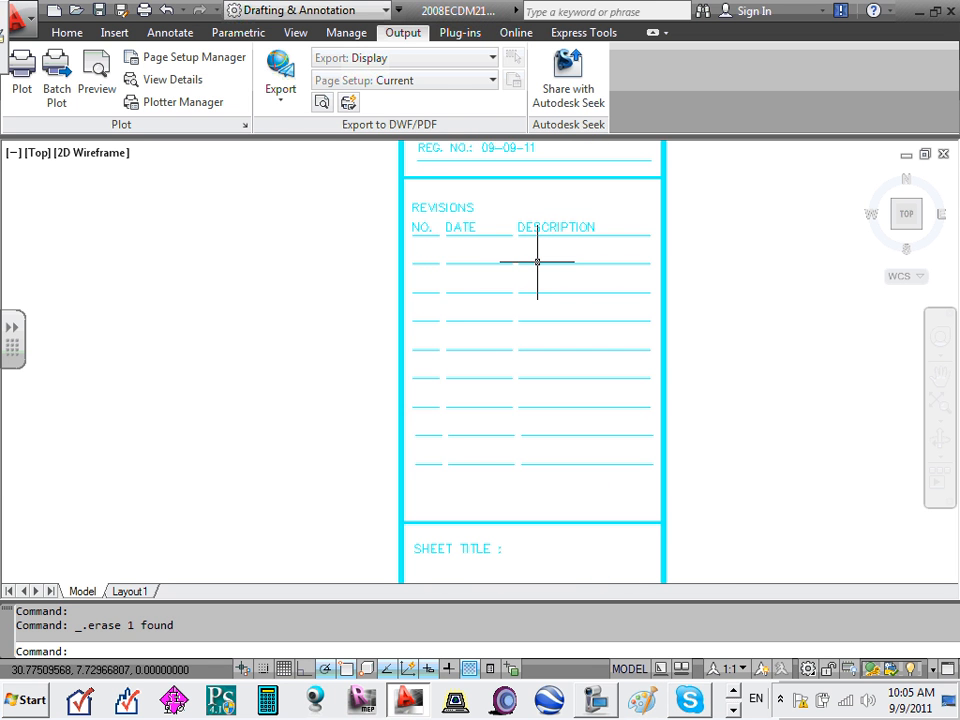
scroll(531, 260, up, 2)
scroll(530, 352, down, 10)
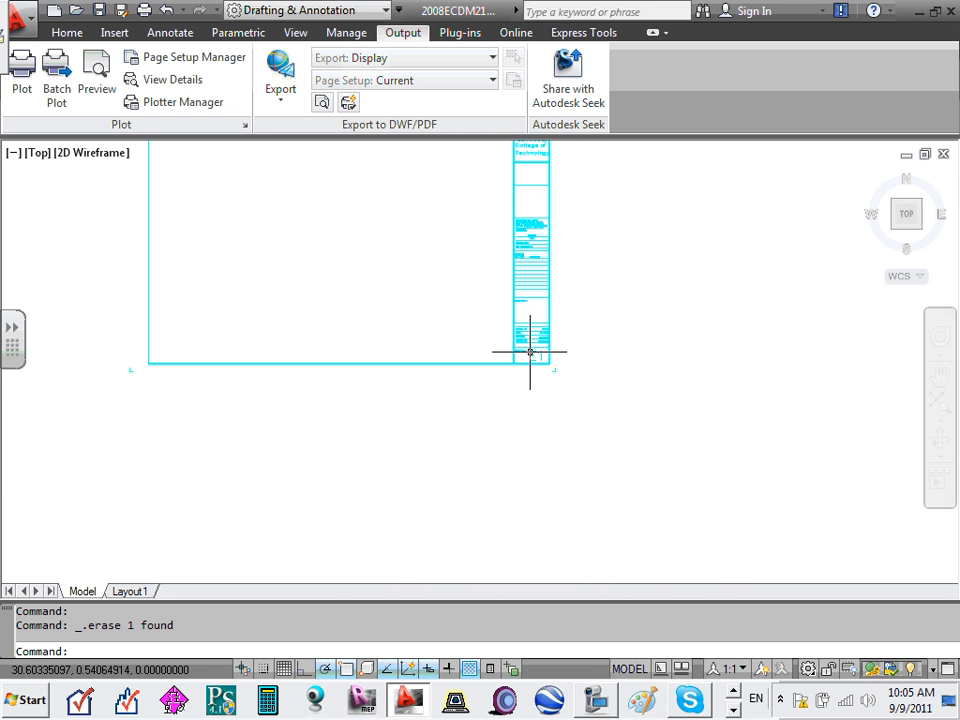
scroll(530, 352, up, 9)
middle_drag(557, 296, 550, 354)
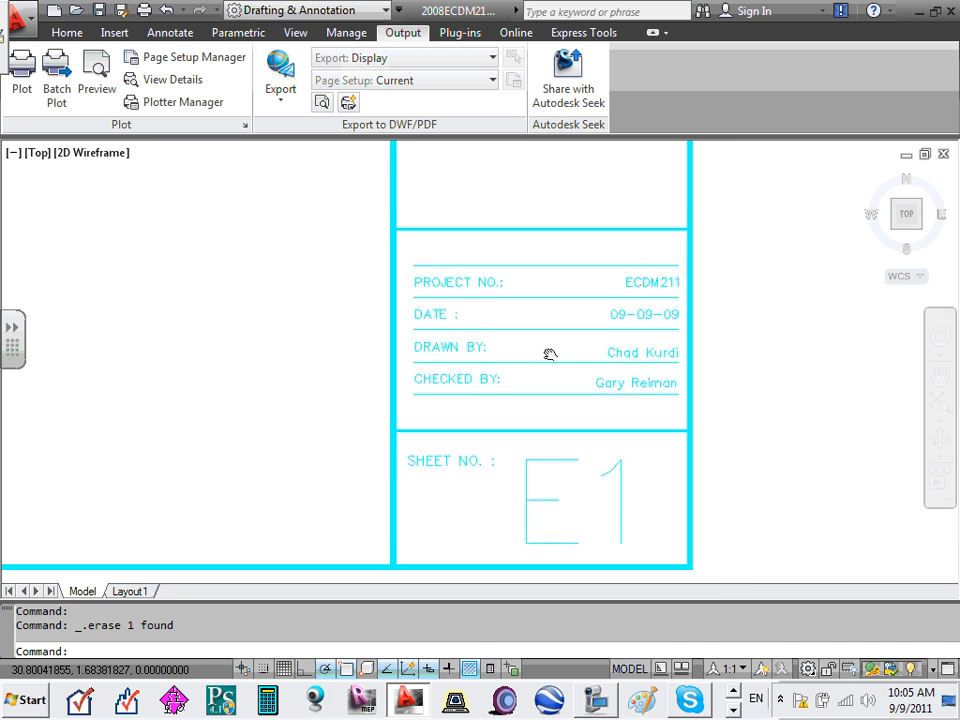
scroll(664, 289, up, 1)
click(664, 285)
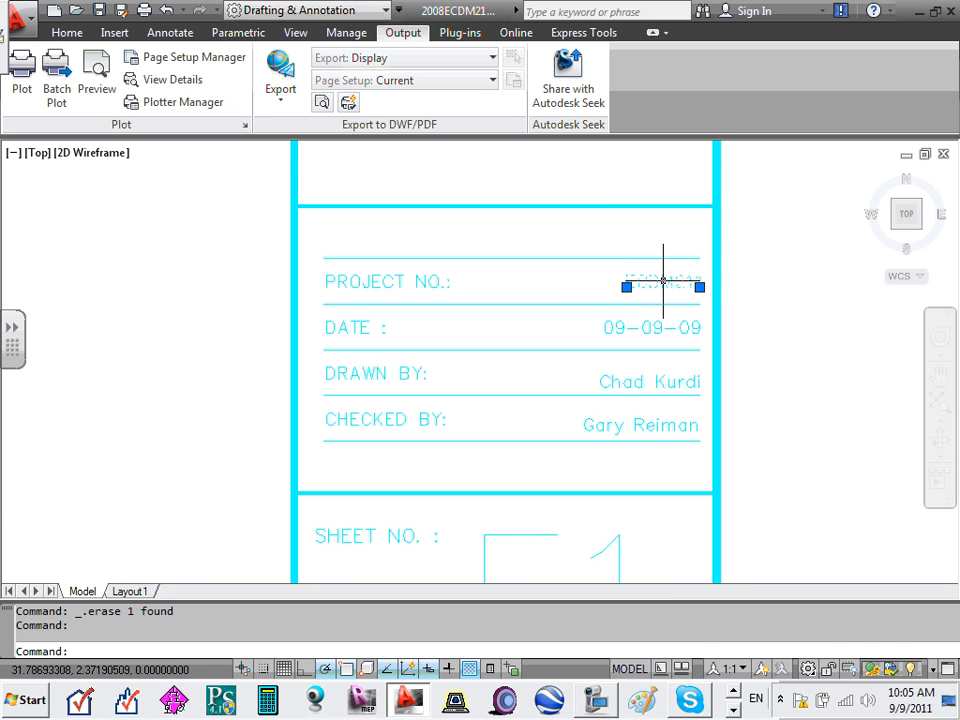
double_click(664, 283)
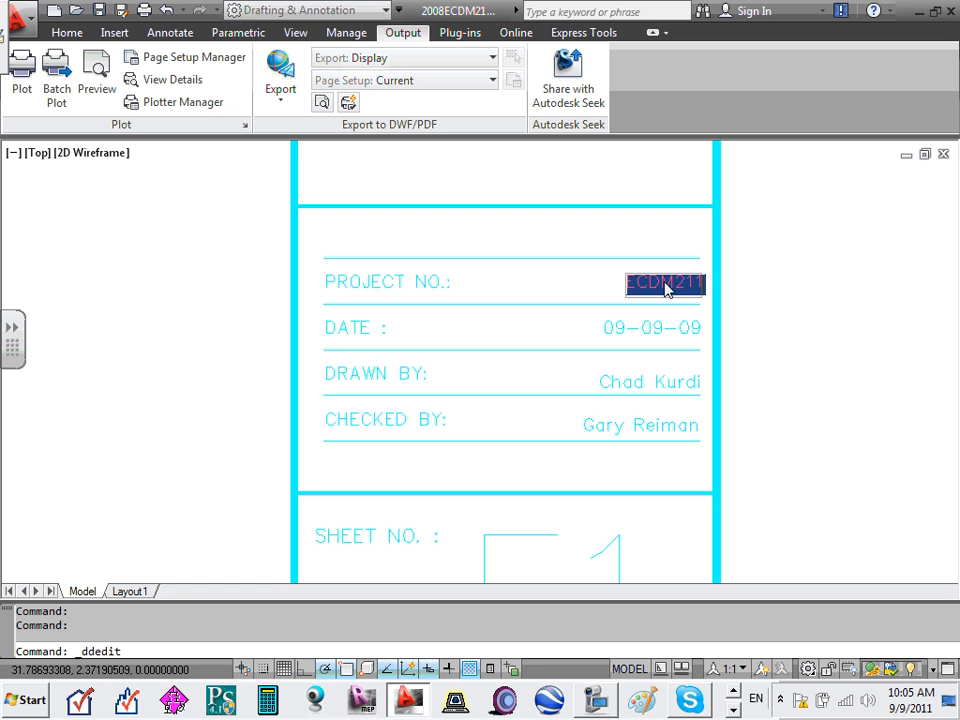
click(664, 328)
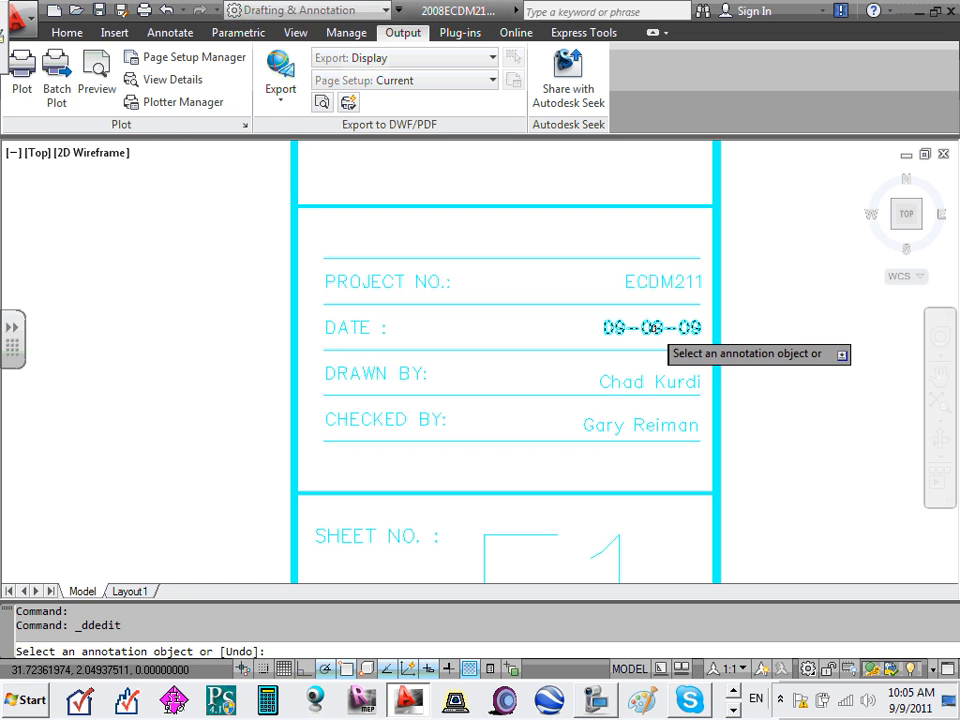
- Select the DATE's trailing digits and type 7-11 so it reads 09-07-11
click(653, 330)
click(654, 331)
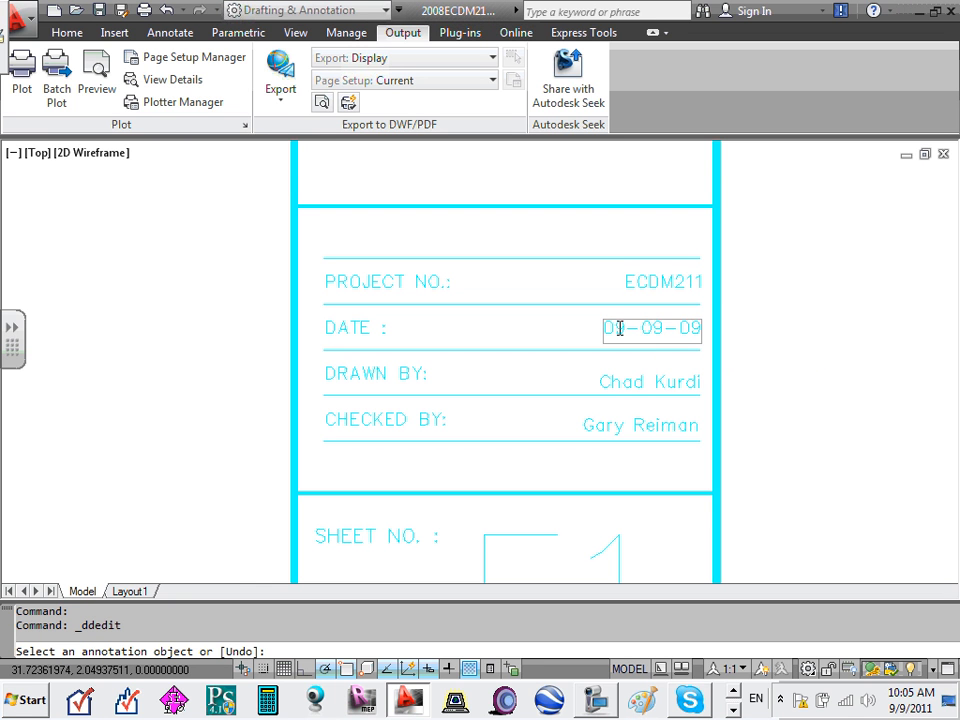
drag(653, 328, 700, 336)
text(7-)
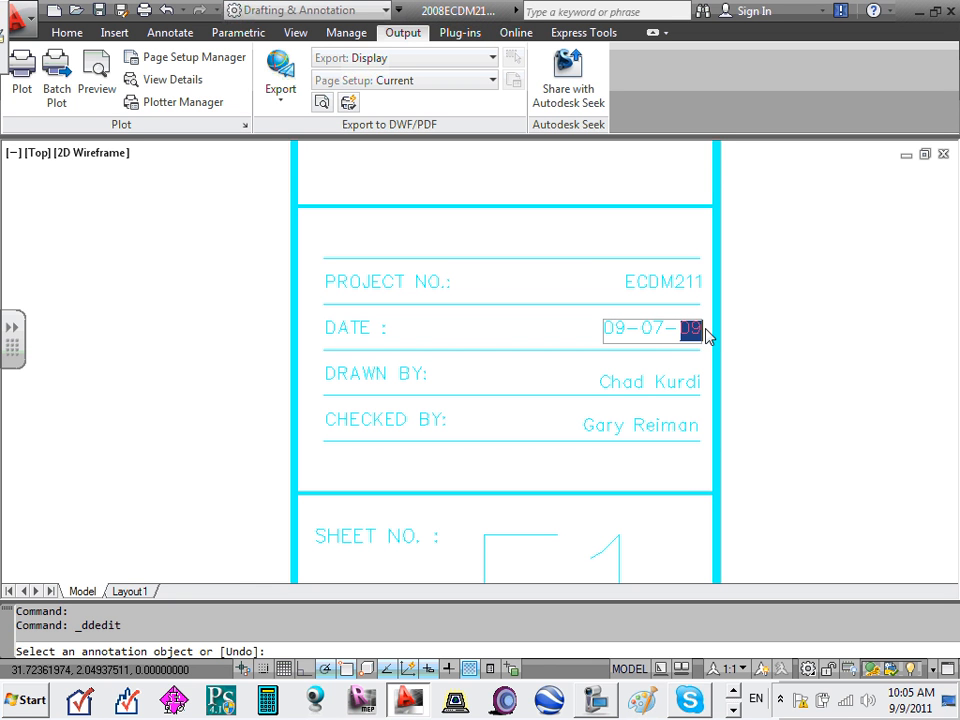
text(11)
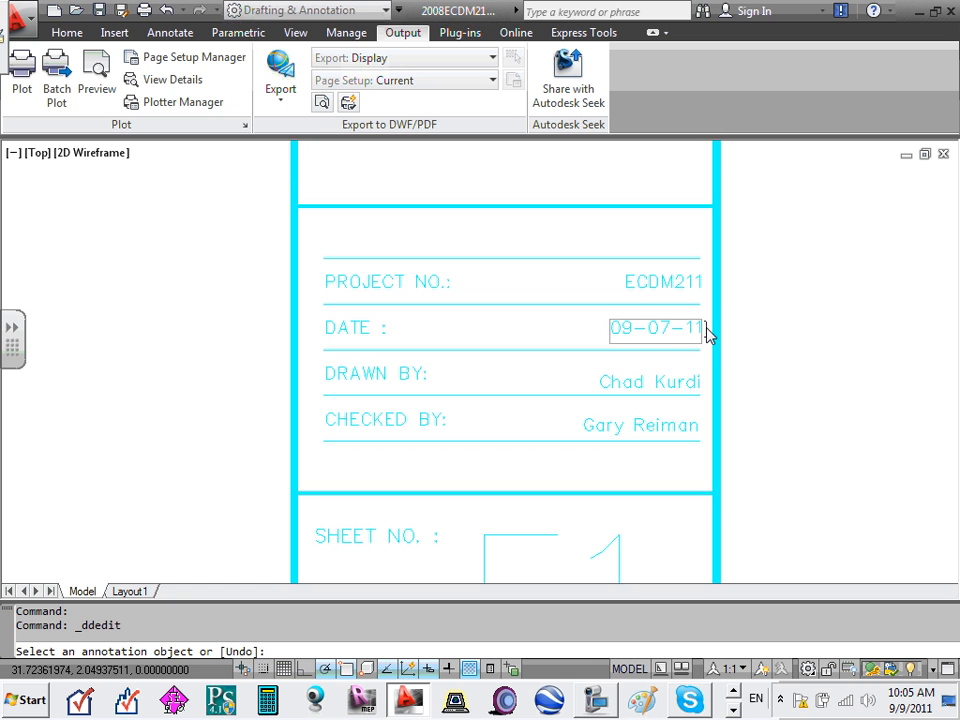
- Commit the 09-07-11 date and fill CHECKED BY and DRAWN BY with the people's names
click(653, 382)
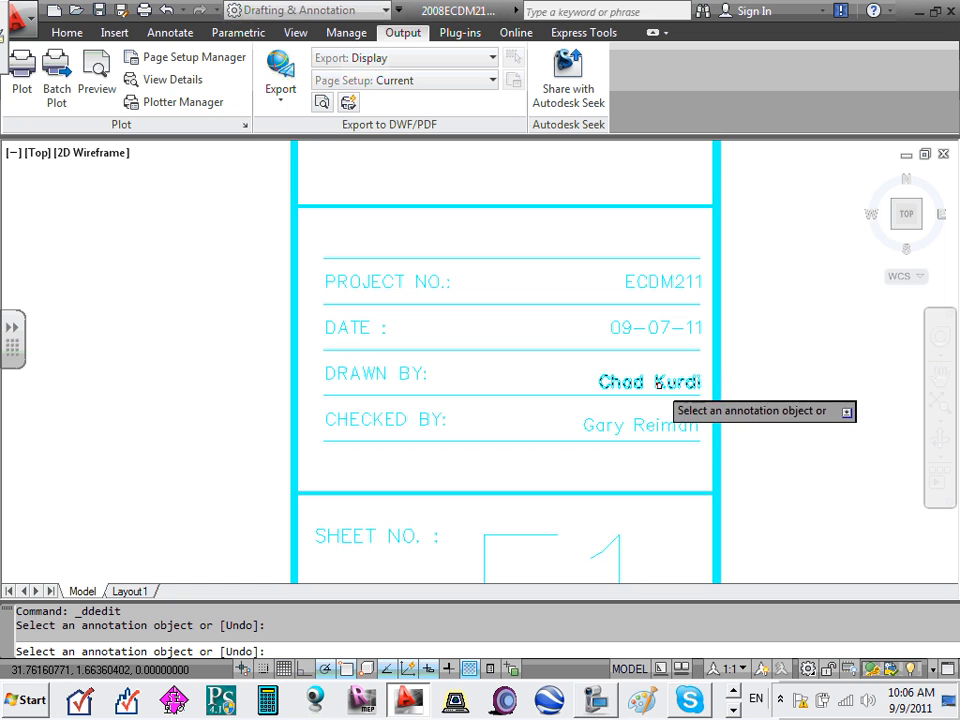
click(658, 384)
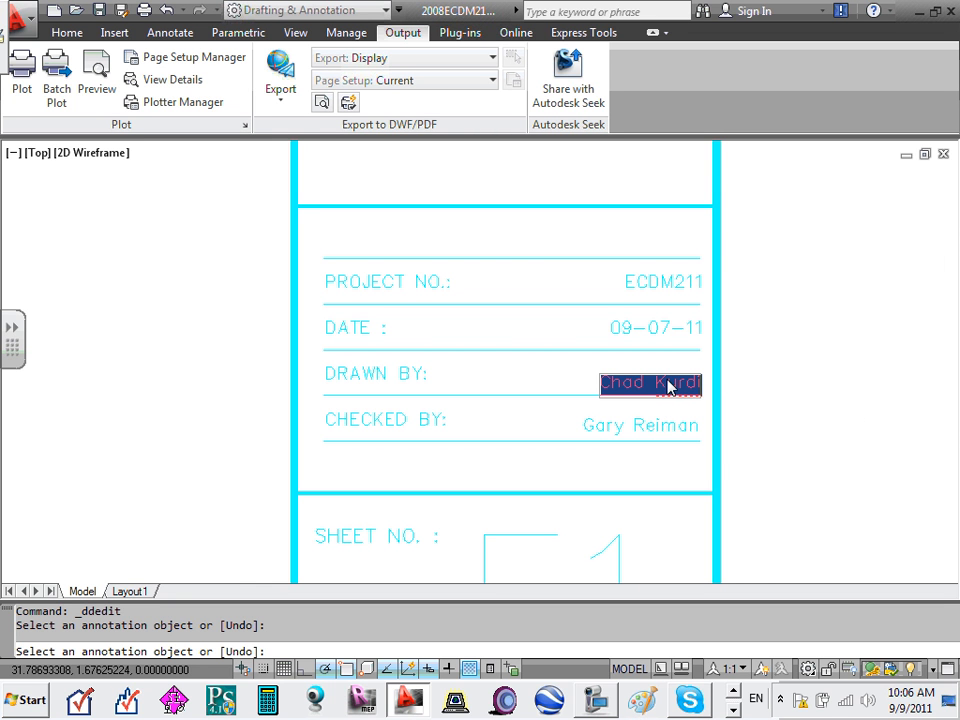
click(659, 427)
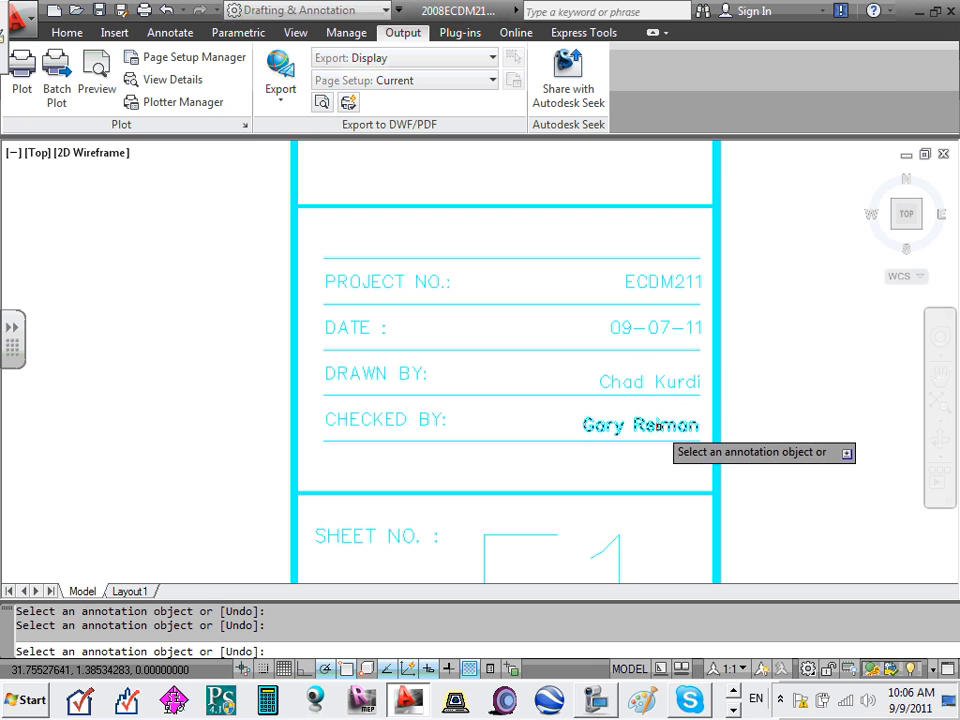
click(659, 426)
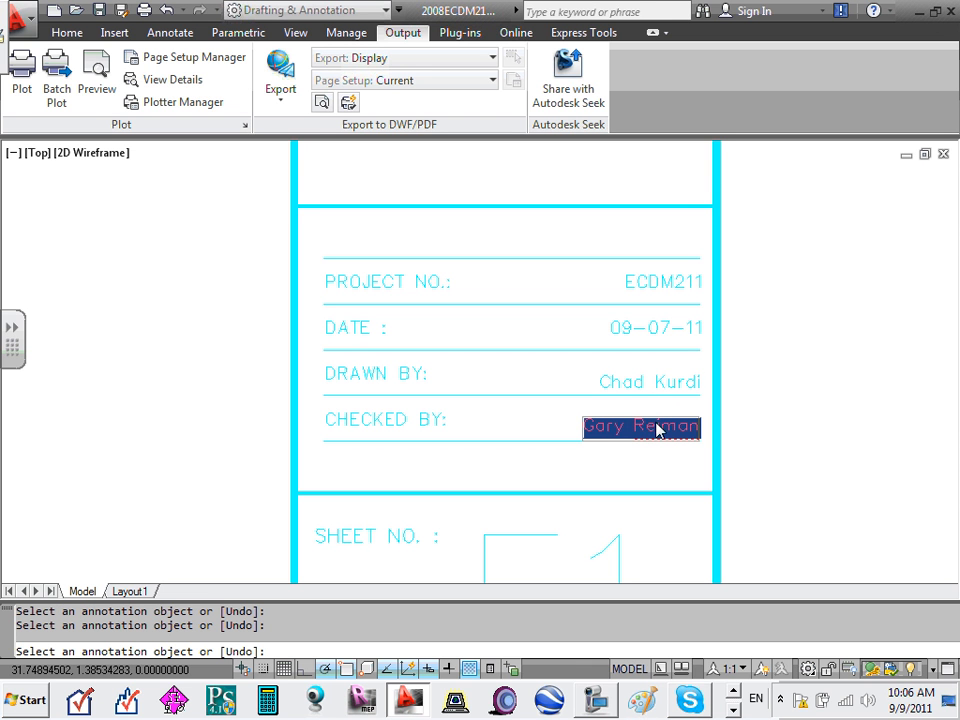
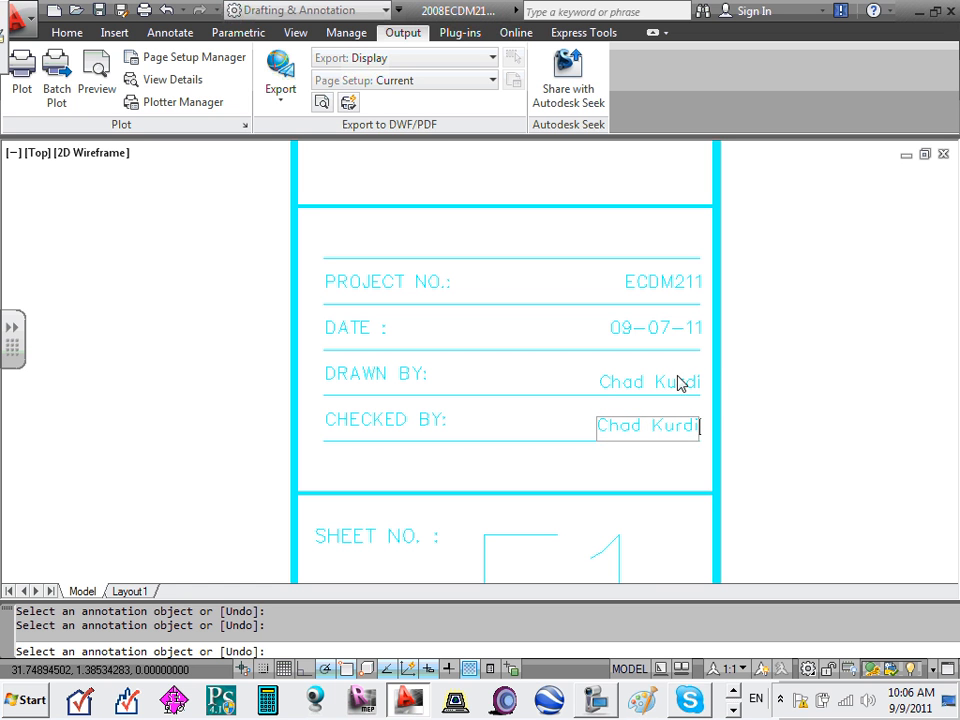
click(679, 383)
click(673, 388)
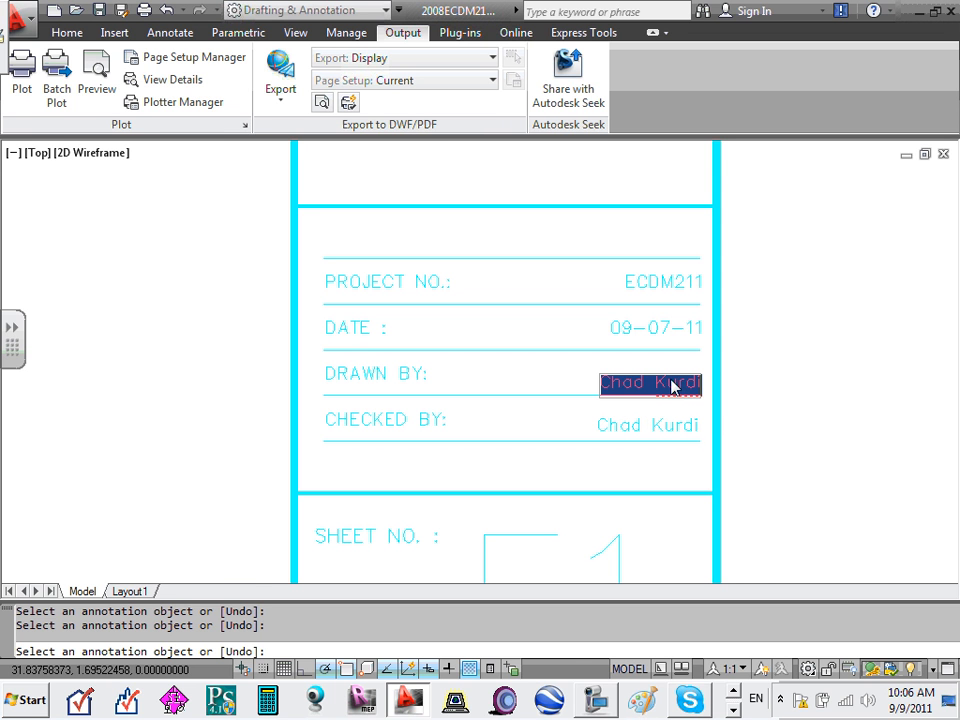
text(Ph)
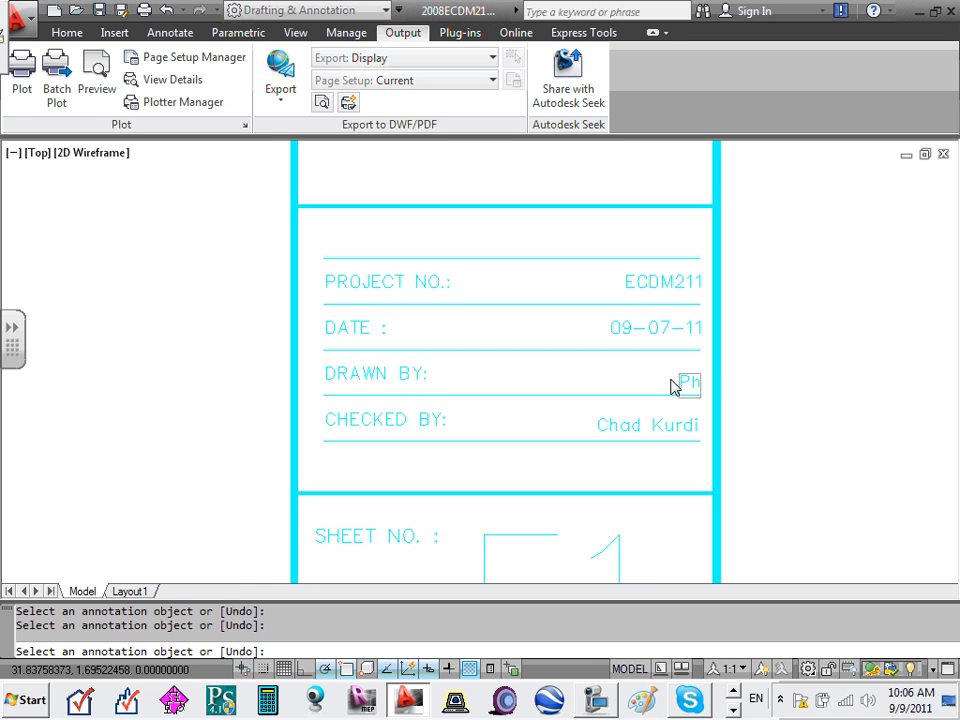
text(il)
click(562, 401)
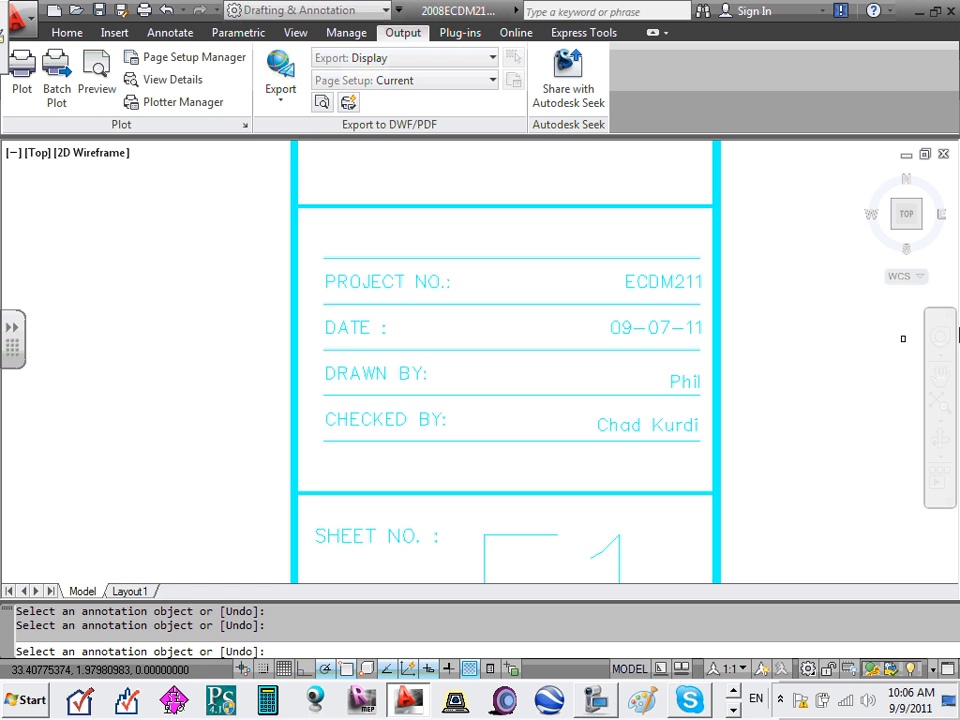
- Replace the CHECKED BY full name with the checker's initials
click(660, 428)
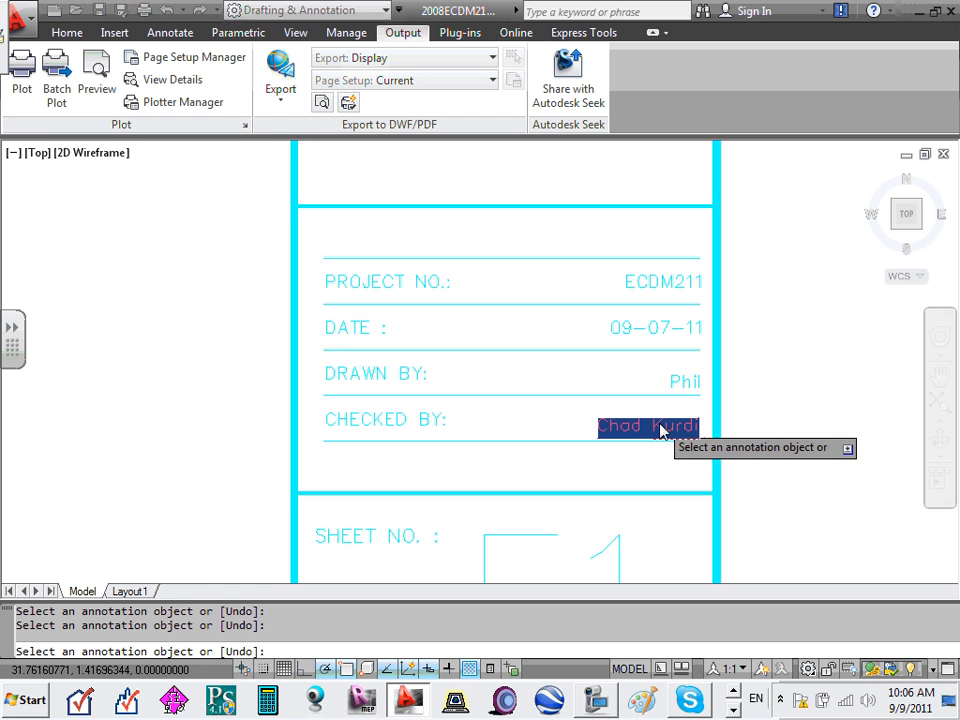
text(CSK)
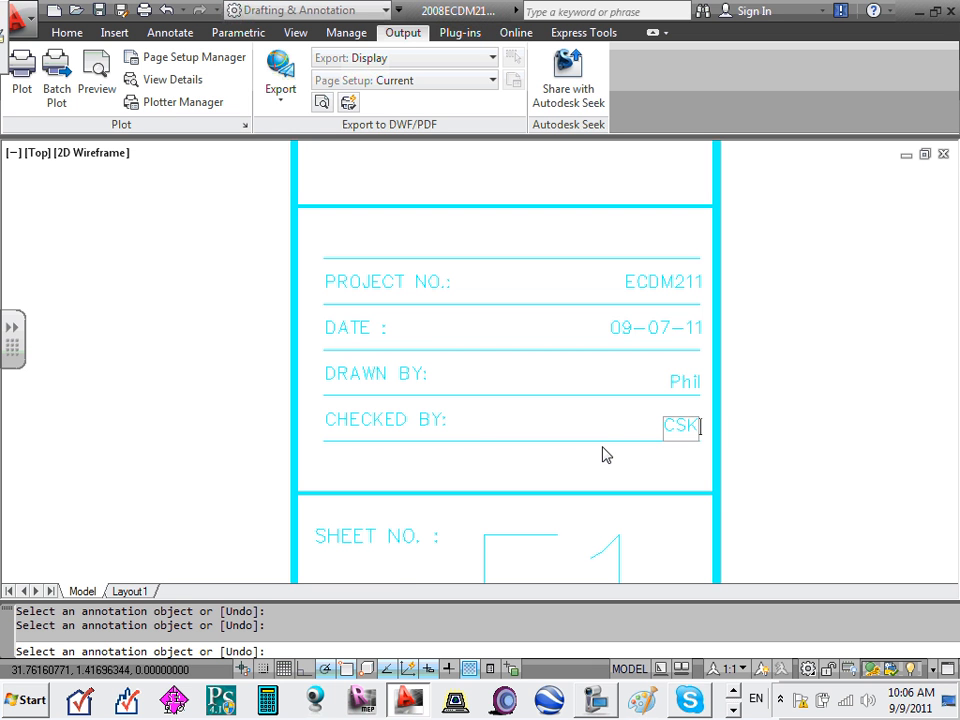
key(Return)
scroll(570, 420, down, 2)
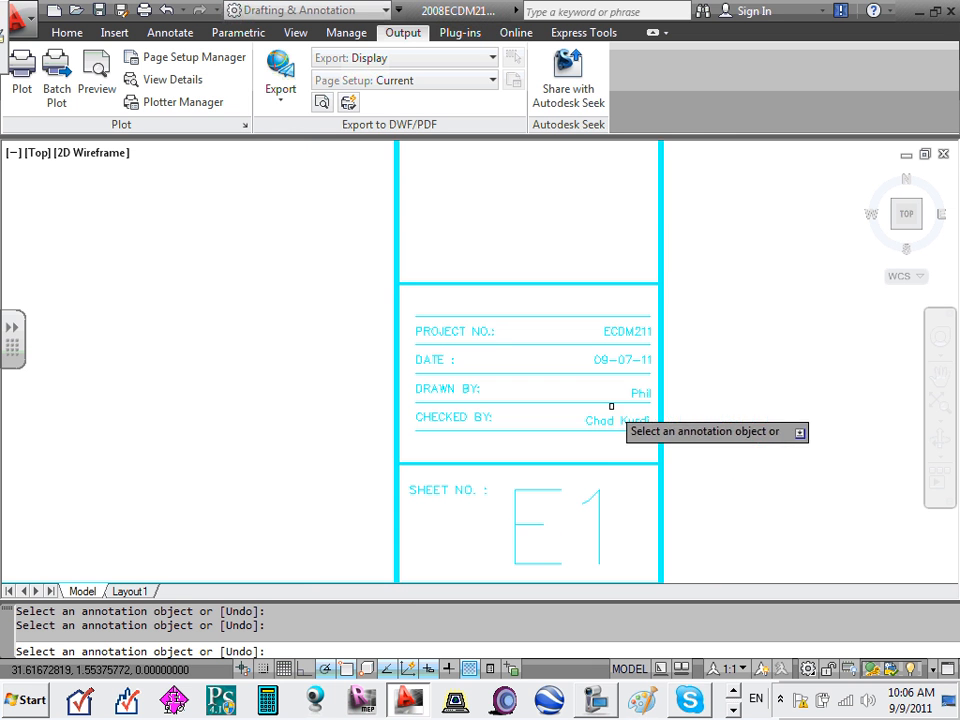
click(606, 423)
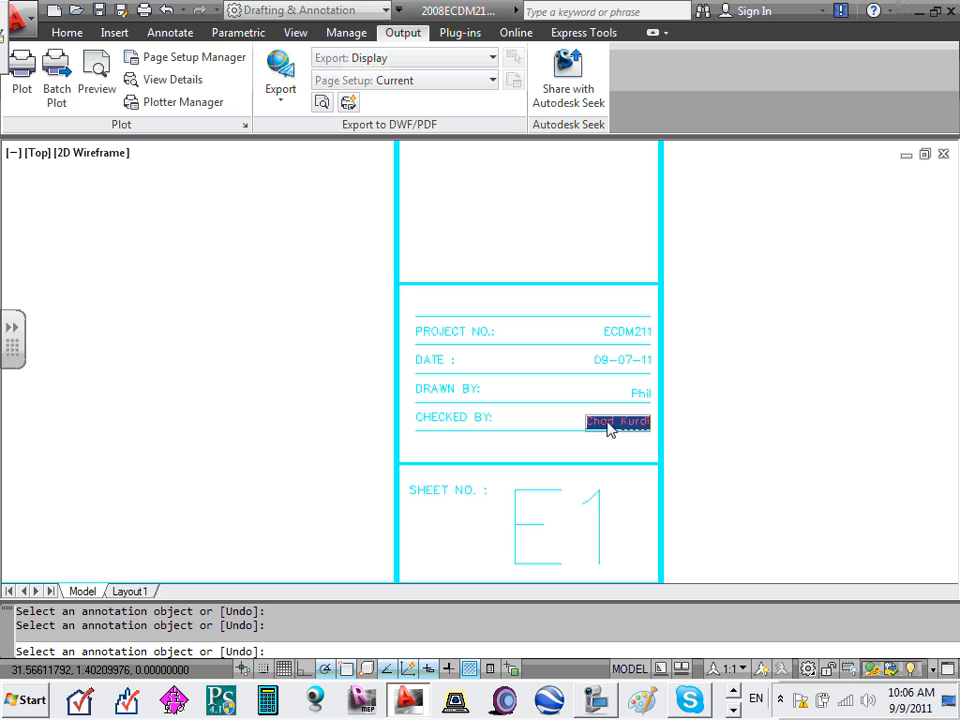
key(BackSpace)
text(CSK)
key(Return)
scroll(600, 470, down, 4)
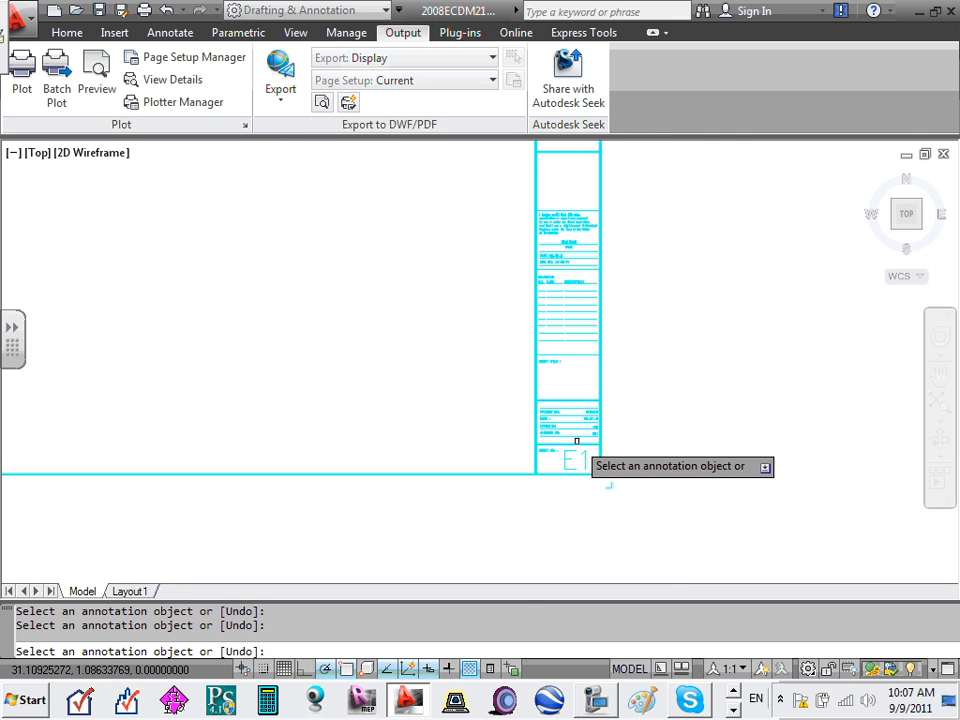
scroll(570, 442, up, 4)
middle_drag(559, 469, 574, 354)
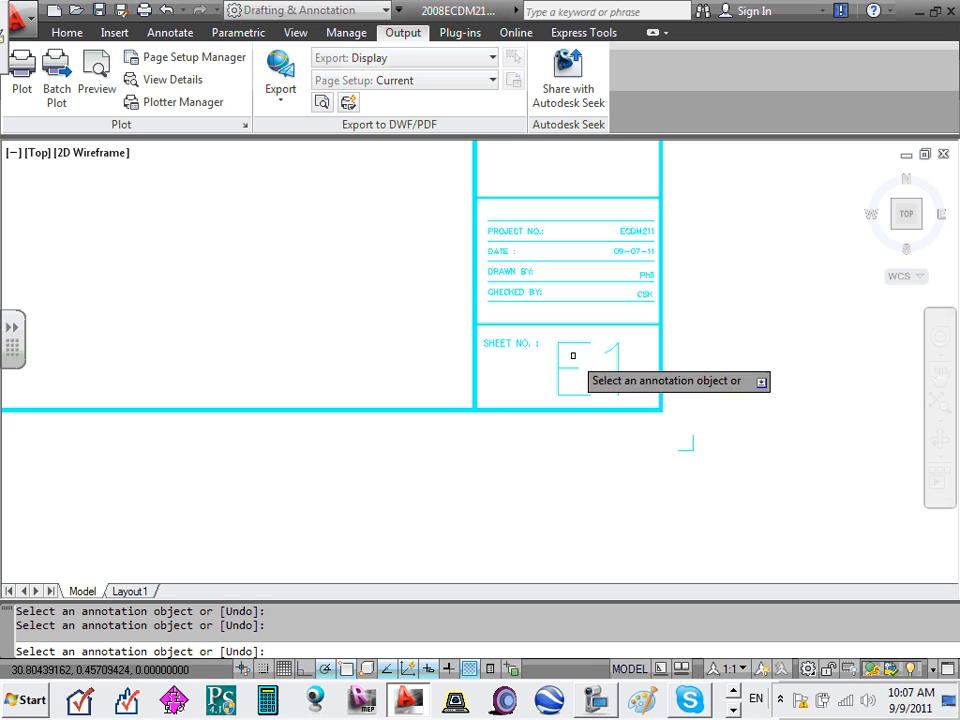
scroll(587, 205, up, 3)
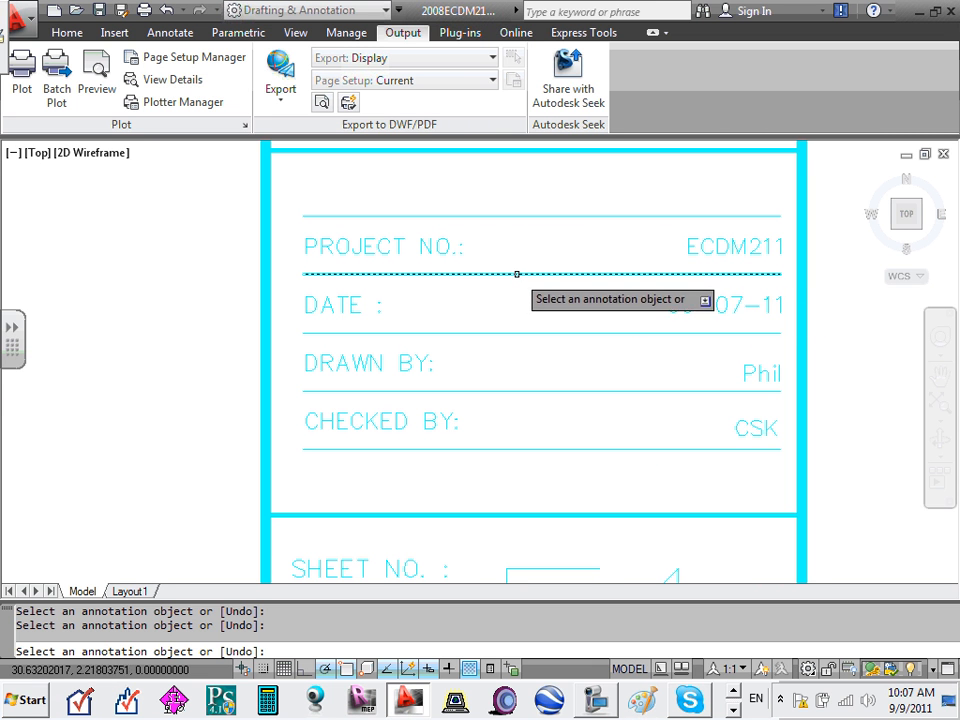
scroll(504, 272, down, 3)
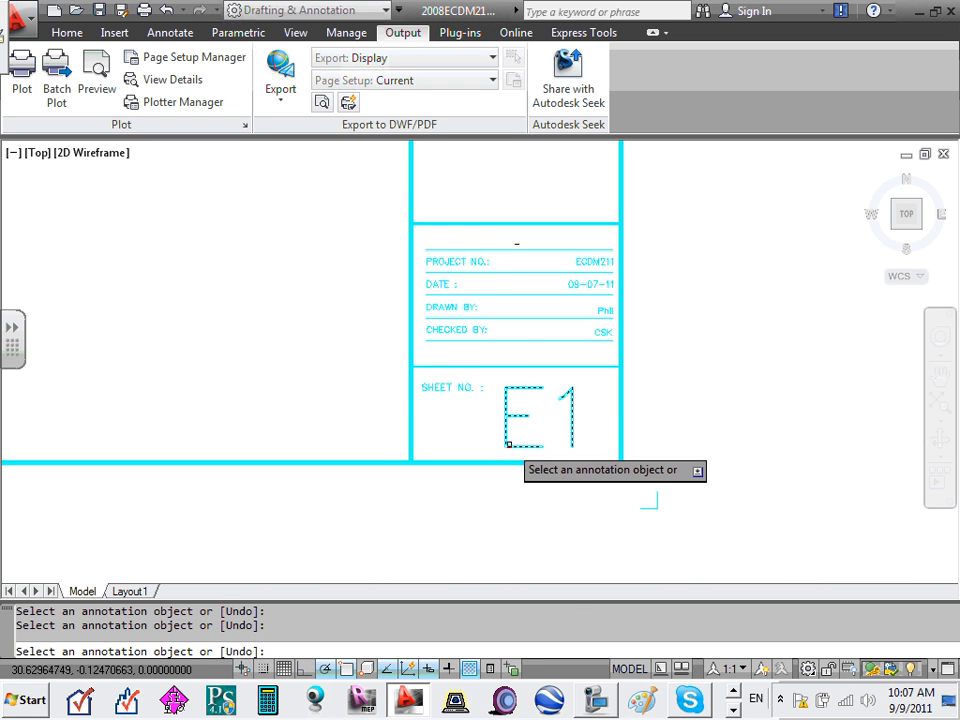
scroll(510, 437, up, 2)
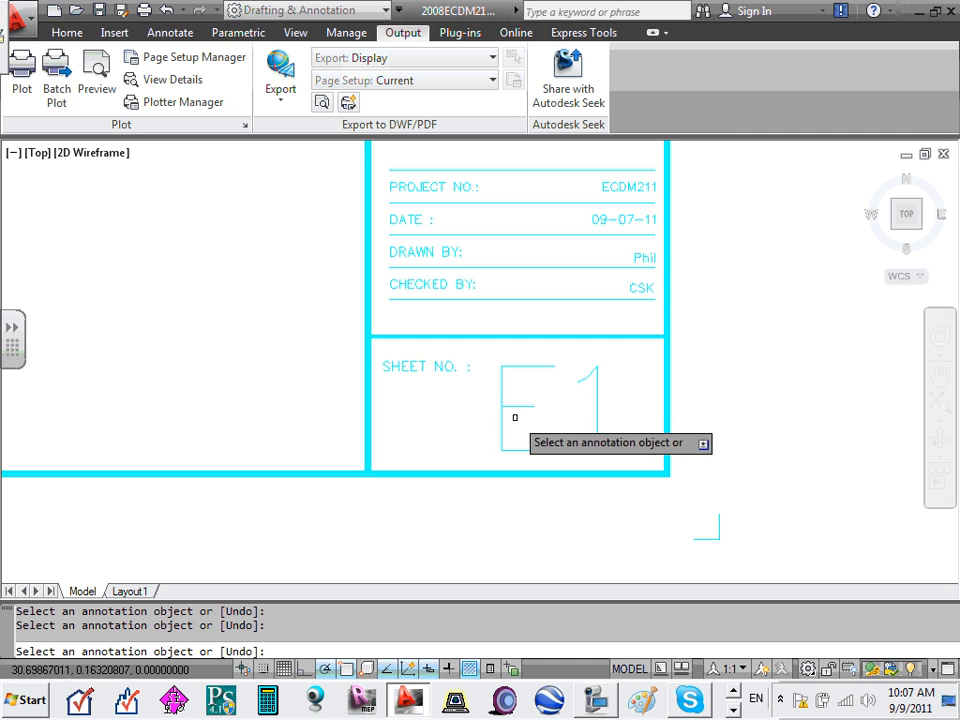
- Cancel text editing and erase the E1 text from the SHEET NO. box
key(Escape)
scroll(527, 407, up, 3)
scroll(530, 403, down, 10)
scroll(530, 403, down, 2)
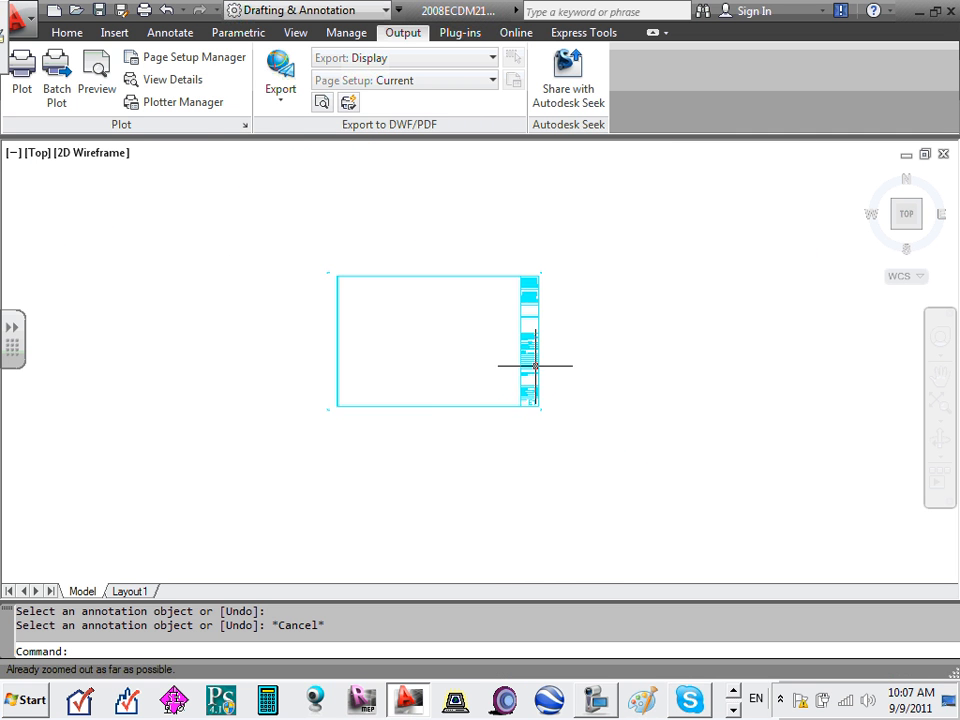
scroll(531, 364, up, 5)
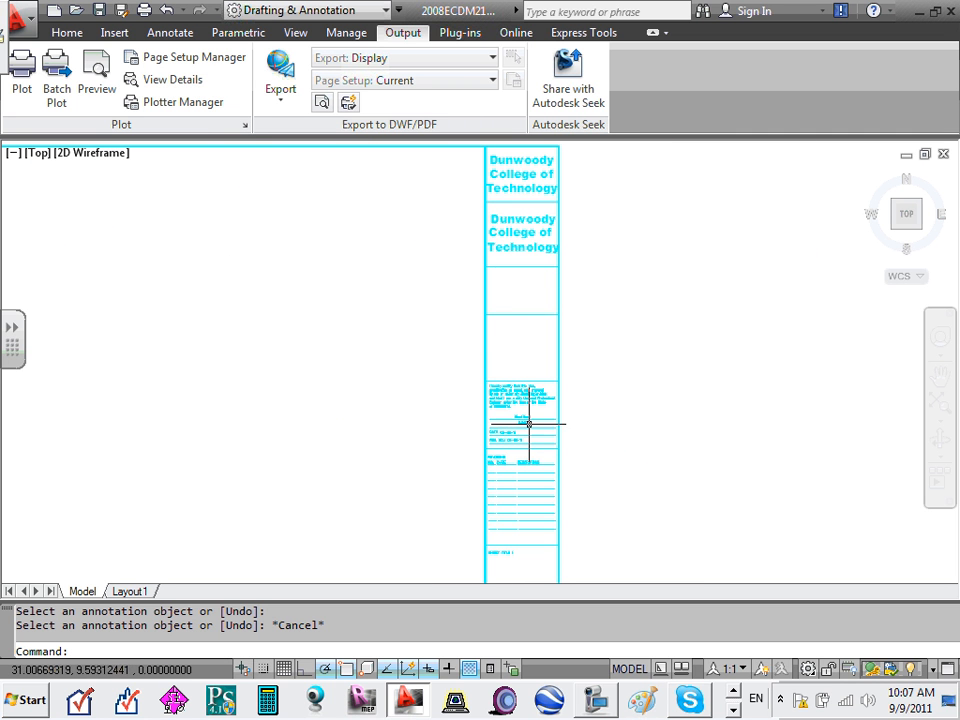
scroll(514, 444, down, 5)
scroll(525, 480, up, 5)
scroll(553, 369, up, 3)
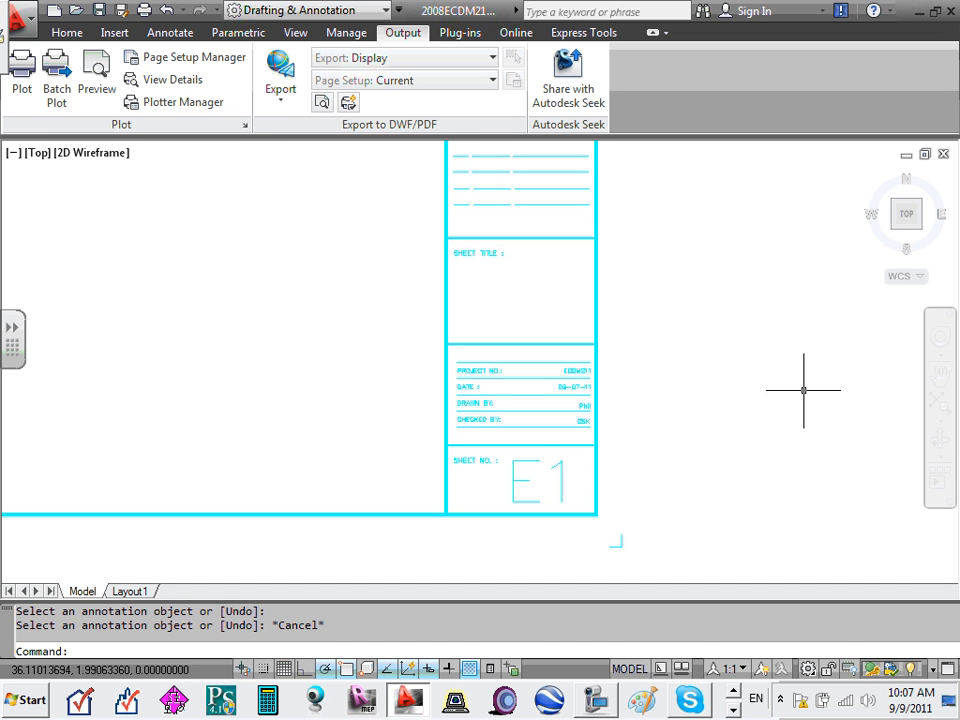
click(535, 486)
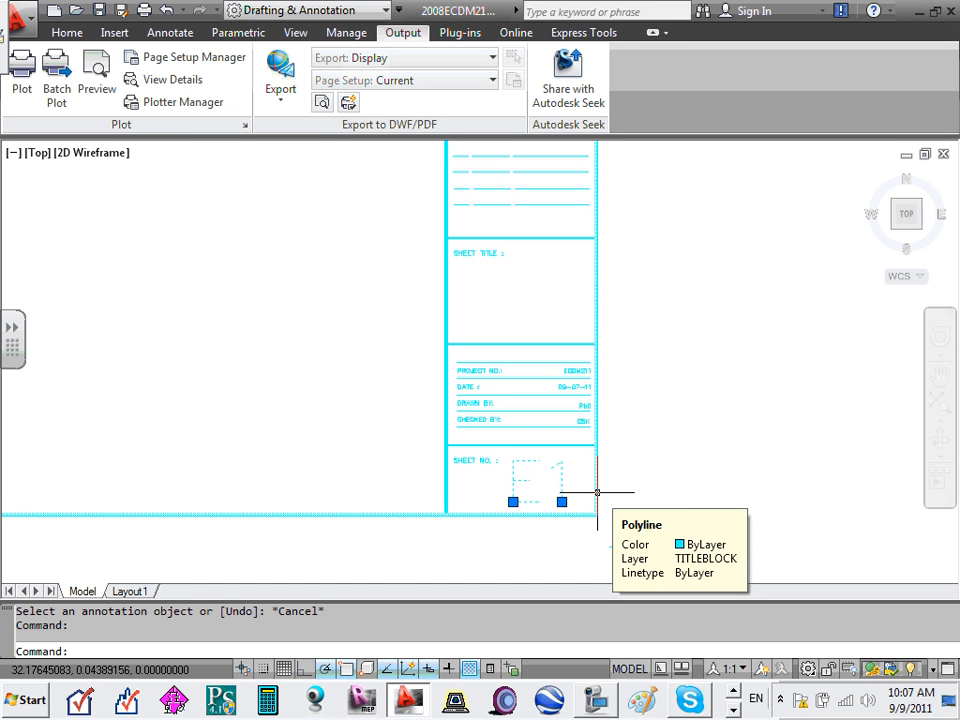
key(Delete)
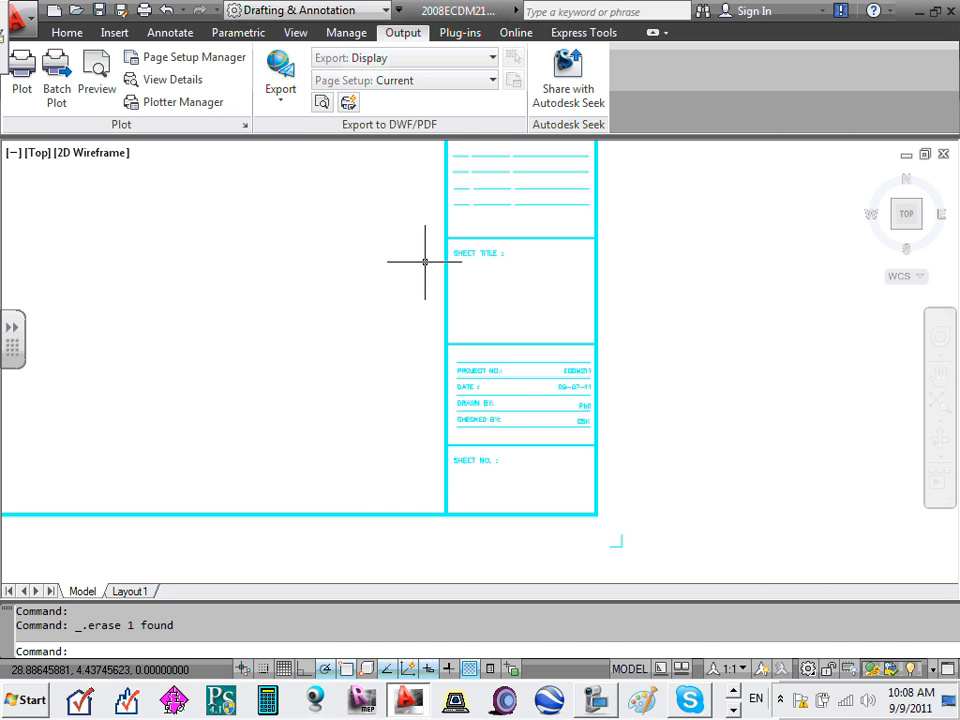
scroll(577, 268, up, 4)
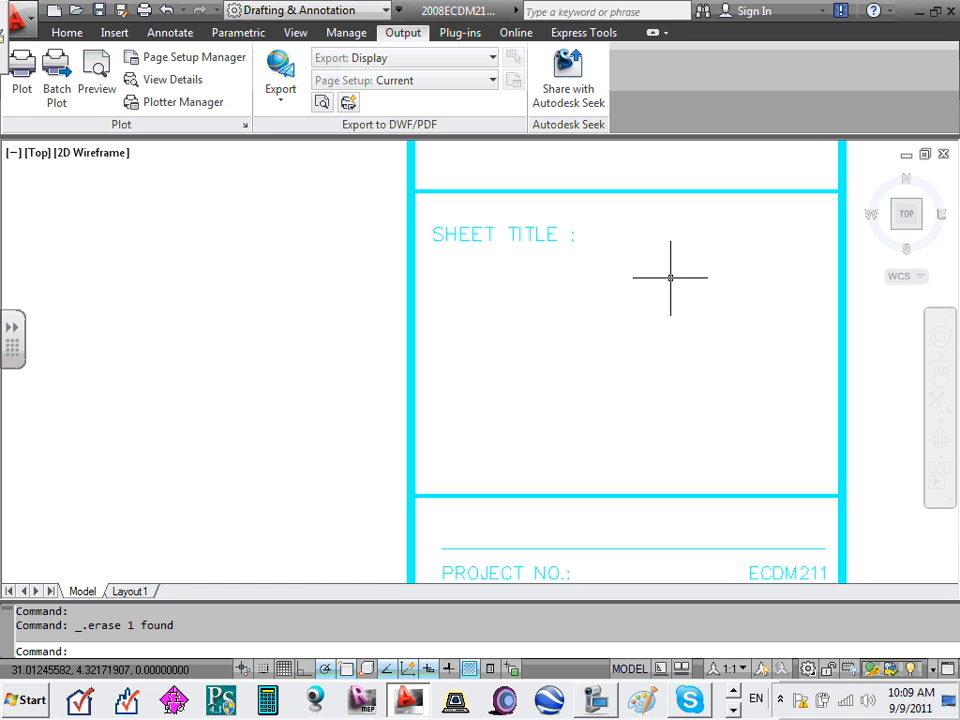
- Pan up past the sheet title and revisions table to the Dunwoody College of Technology boxes
scroll(531, 268, down, 4)
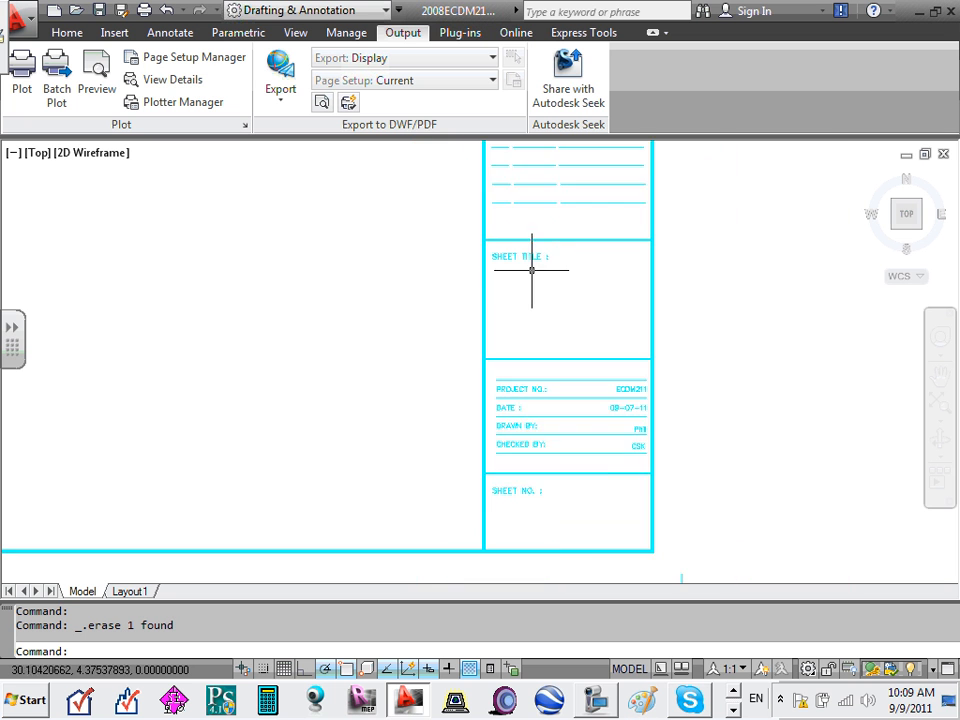
scroll(555, 546, up, 3)
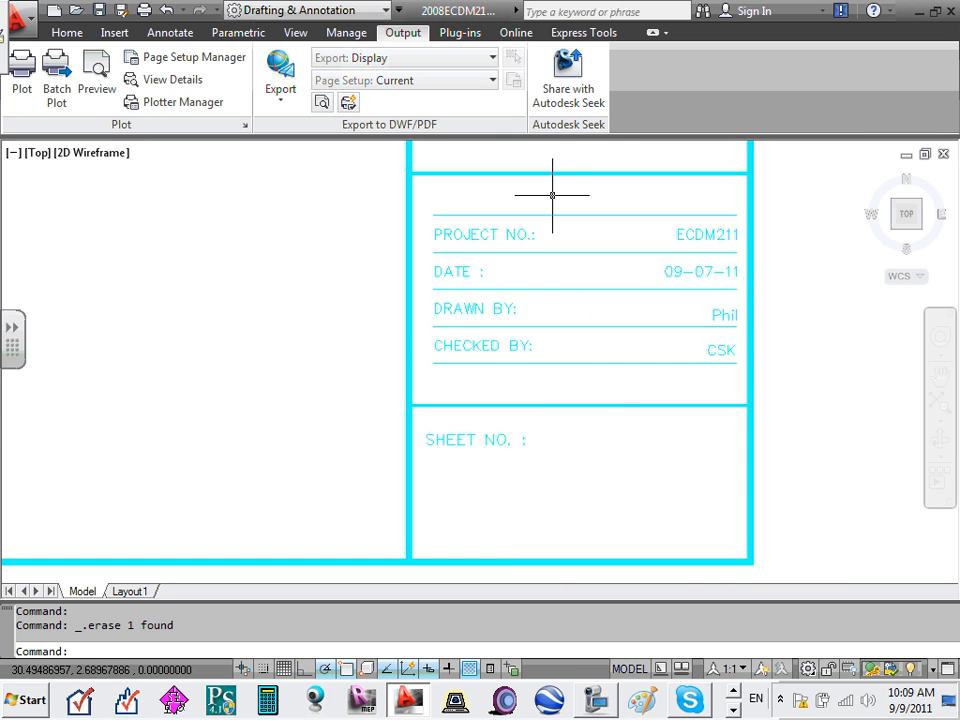
scroll(556, 200, down, 2)
middle_drag(559, 208, 579, 352)
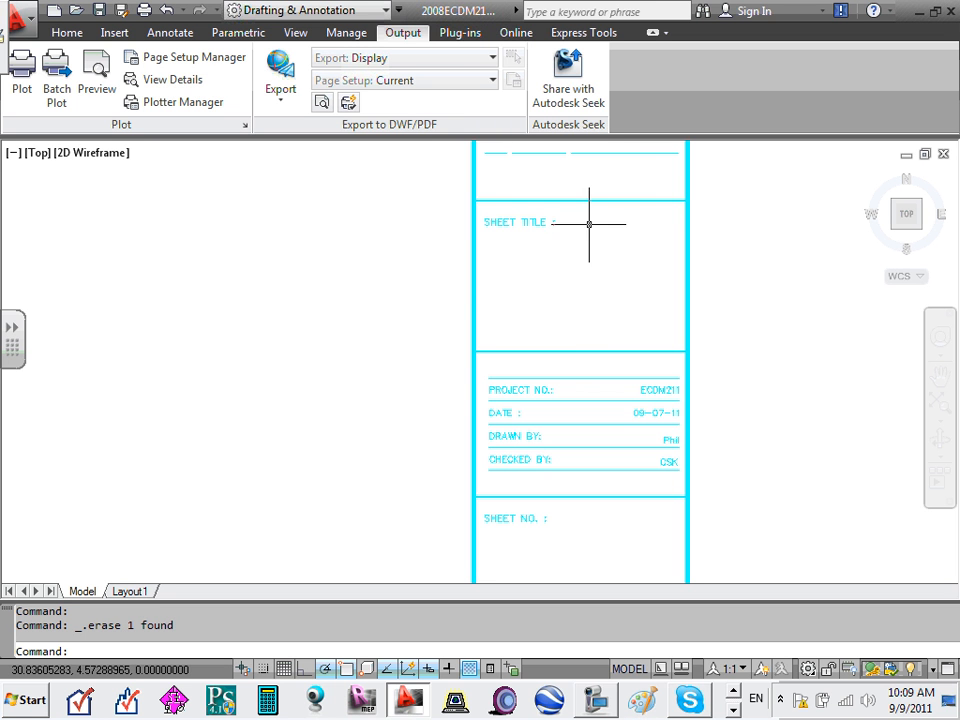
middle_drag(591, 223, 589, 555)
scroll(589, 555, up, 2)
middle_drag(618, 334, 617, 456)
scroll(617, 430, down, 7)
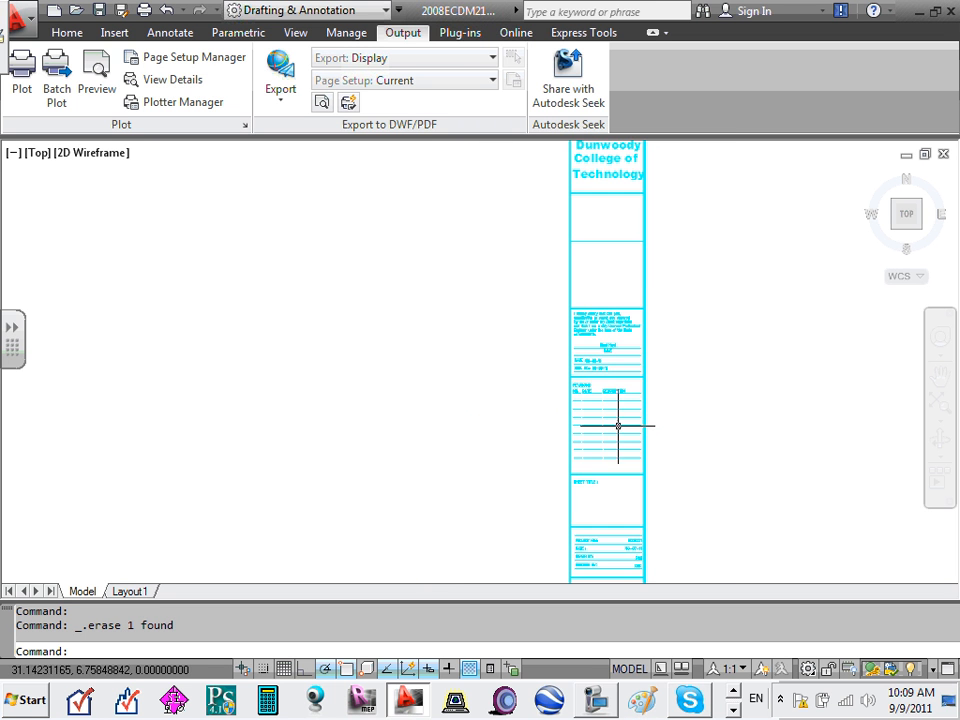
scroll(617, 325, up, 4)
scroll(617, 326, up, 2)
middle_drag(617, 328, 622, 418)
middle_drag(621, 231, 618, 315)
scroll(620, 305, up, 2)
scroll(624, 280, down, 7)
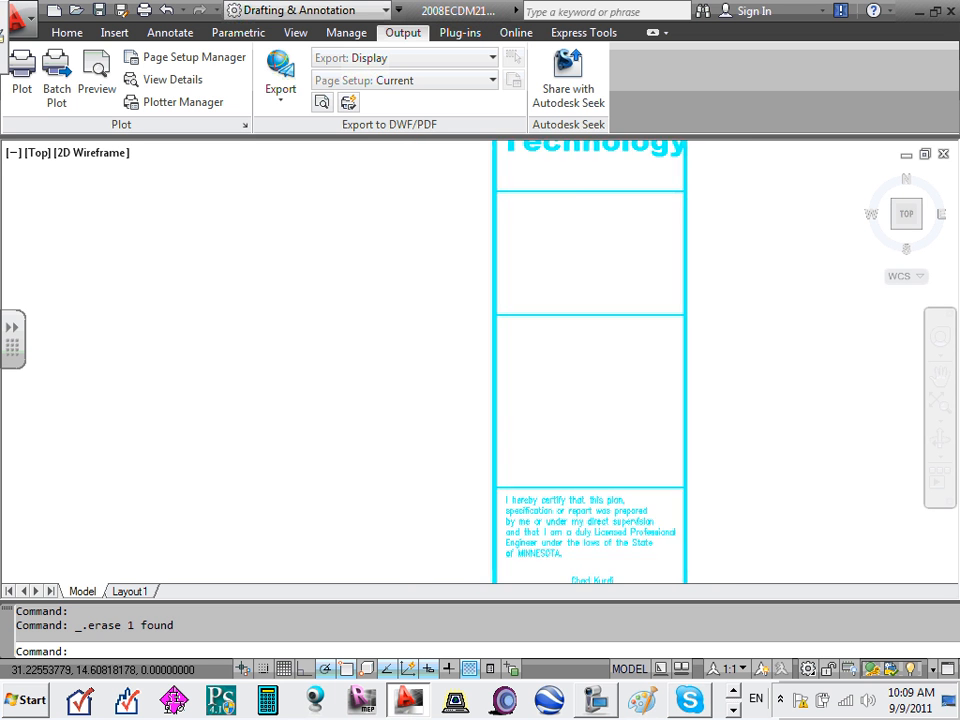
scroll(622, 263, up, 1)
middle_drag(621, 264, 617, 302)
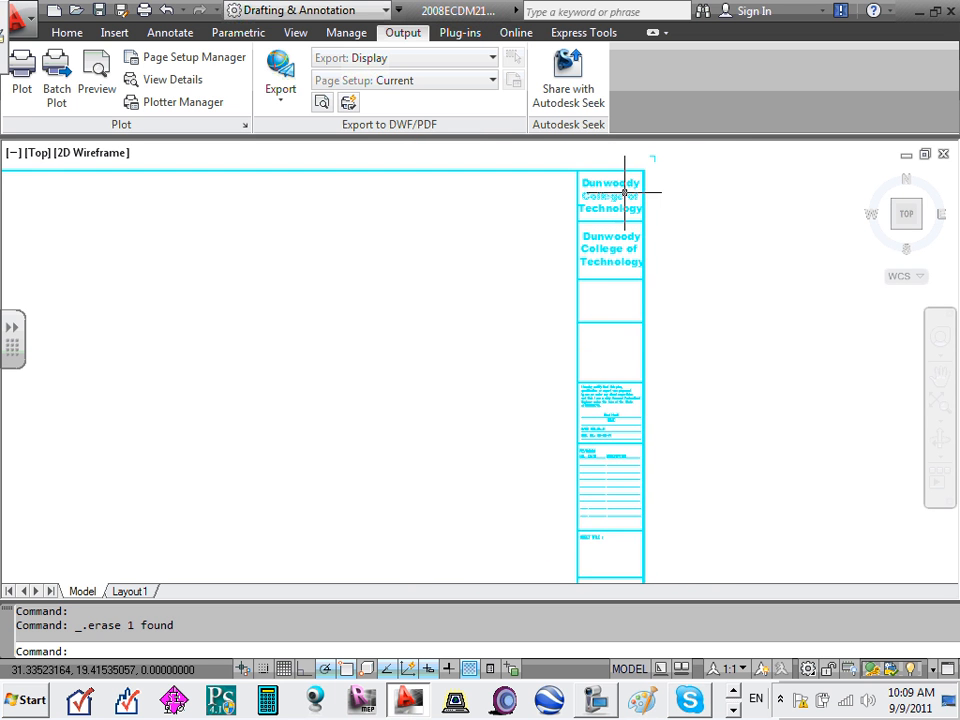
scroll(615, 197, up, 2)
scroll(615, 197, up, 3)
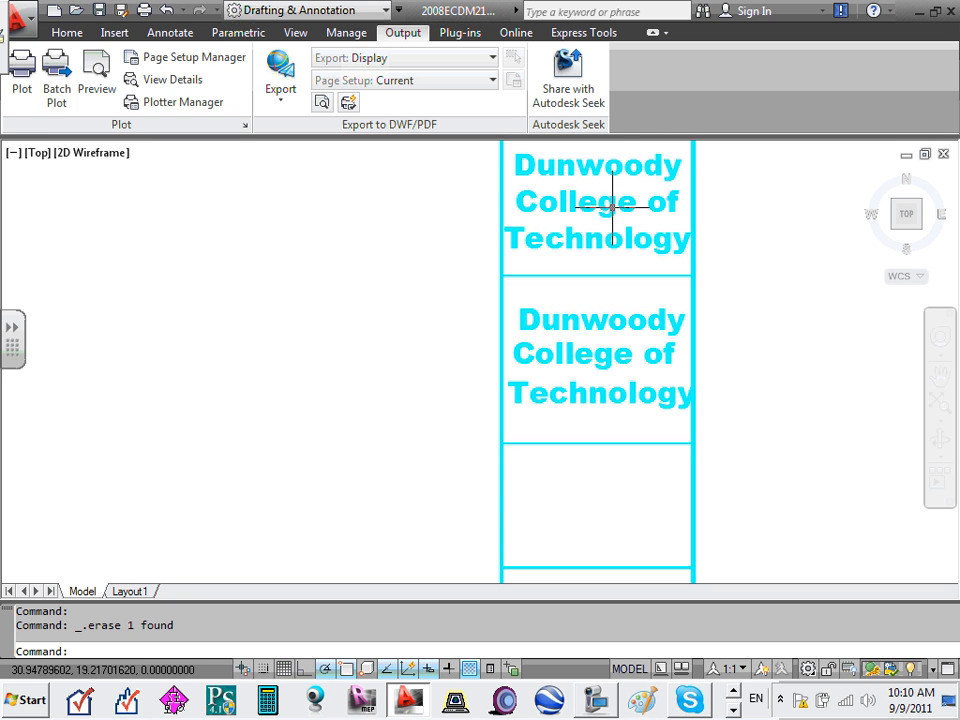
middle_drag(615, 300, 615, 356)
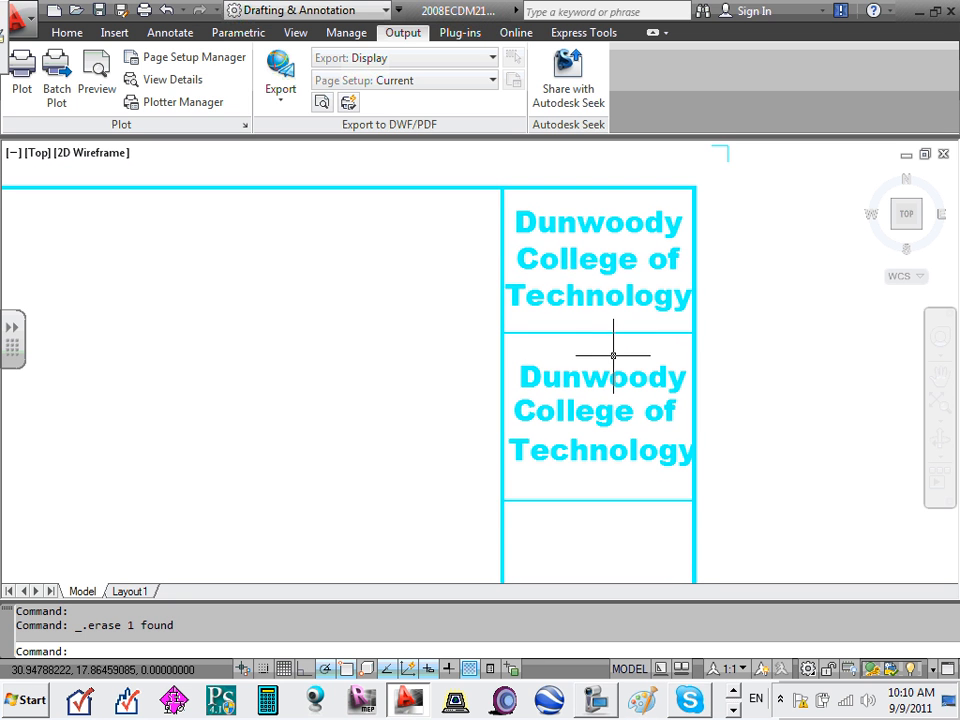
- Change the top cell's Technology text line to 'Logo'
click(566, 259)
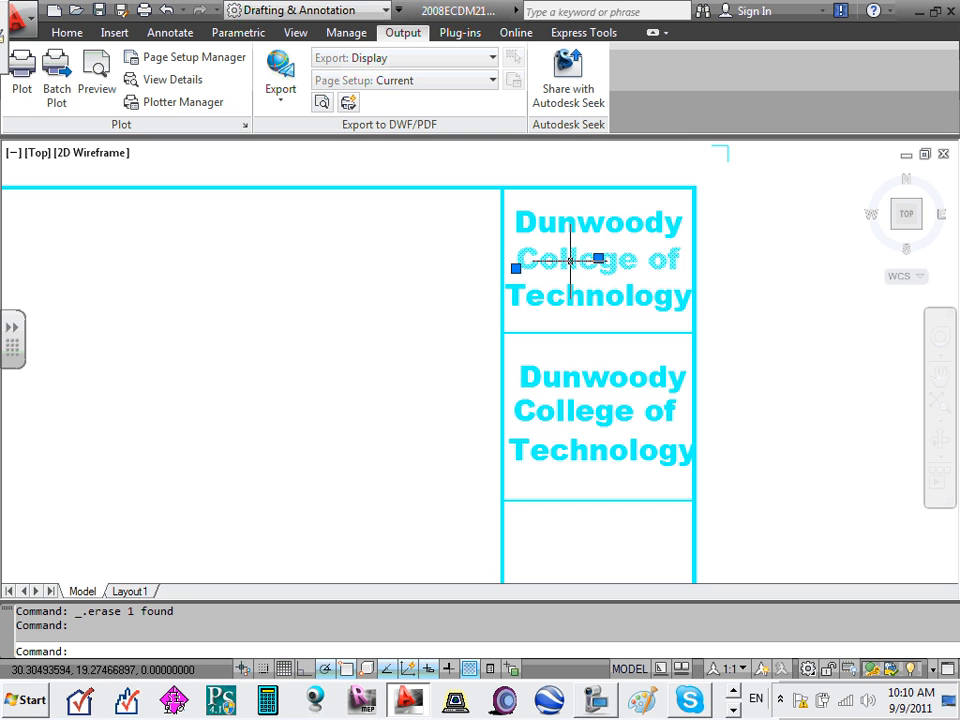
click(578, 227)
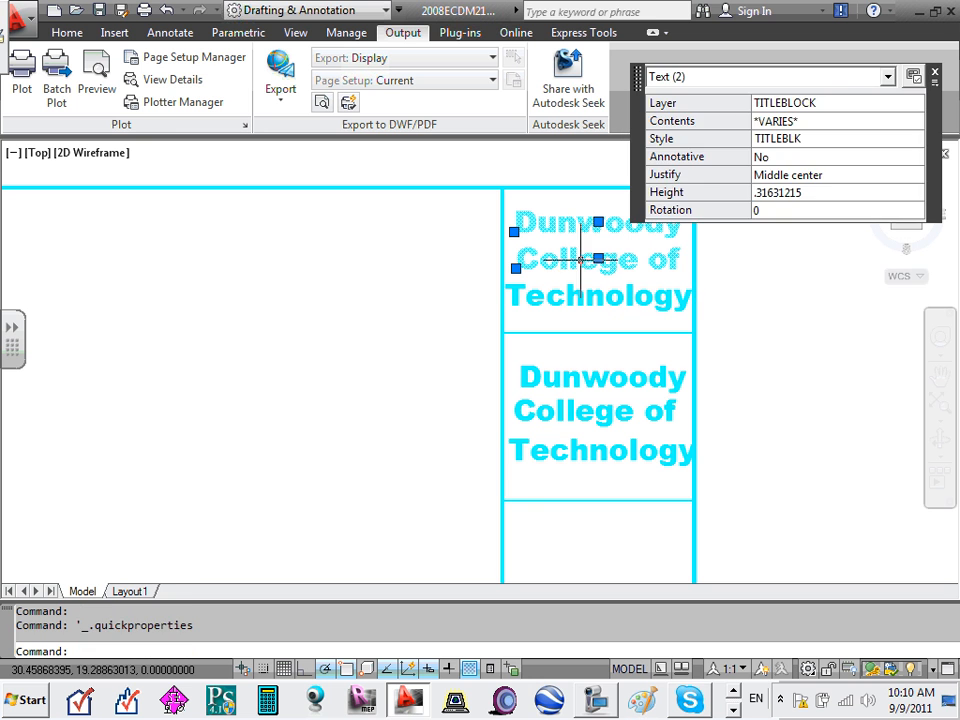
key(Escape)
key(Escape)
click(598, 295)
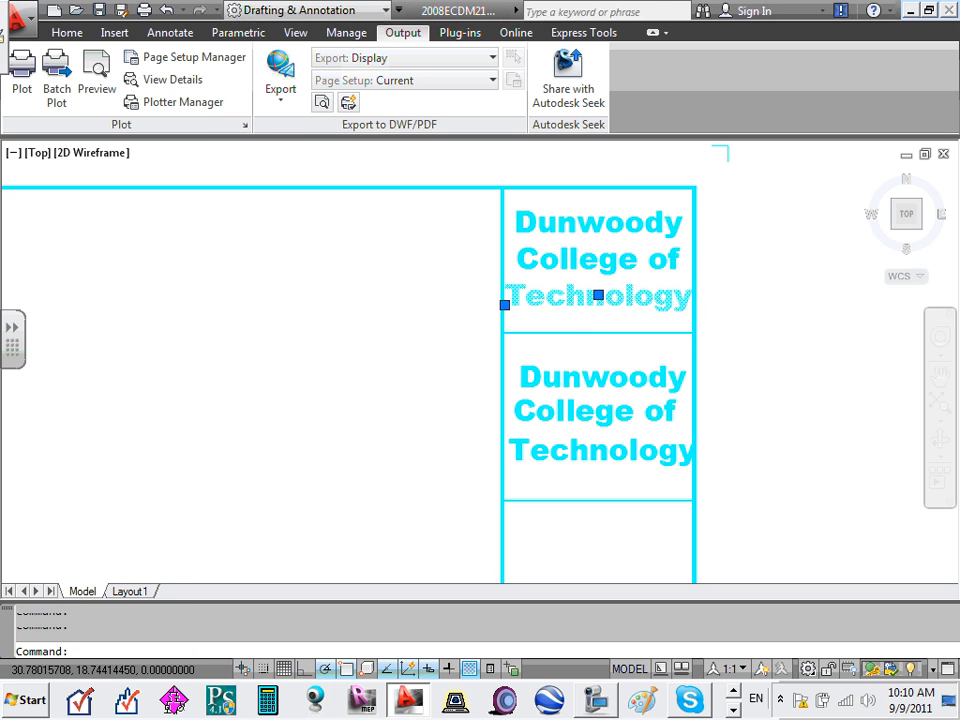
double_click(598, 295)
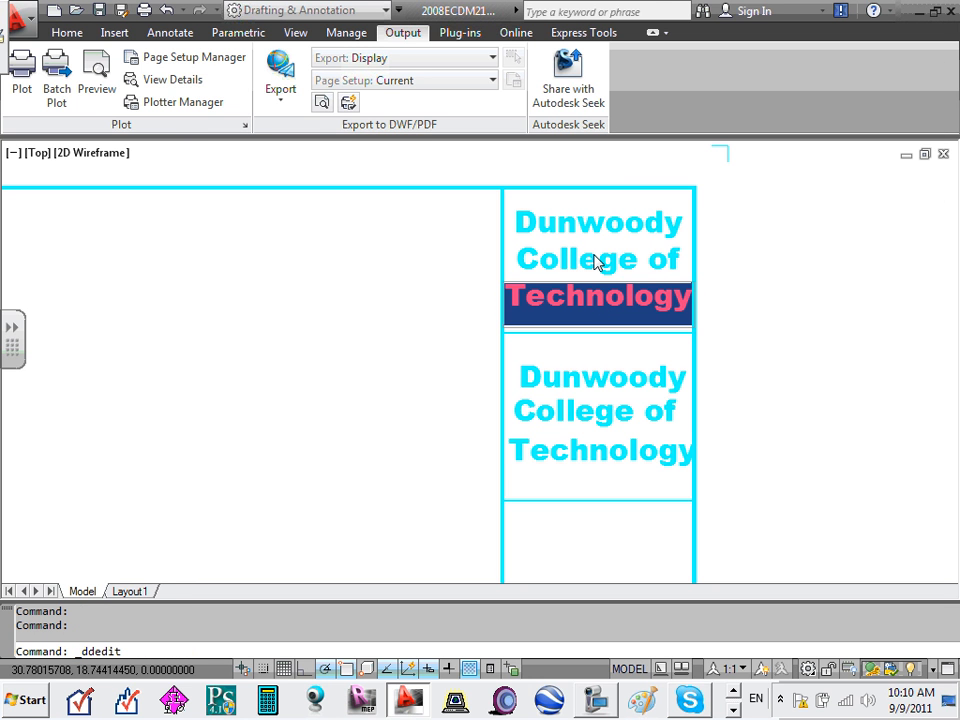
text(Logo)
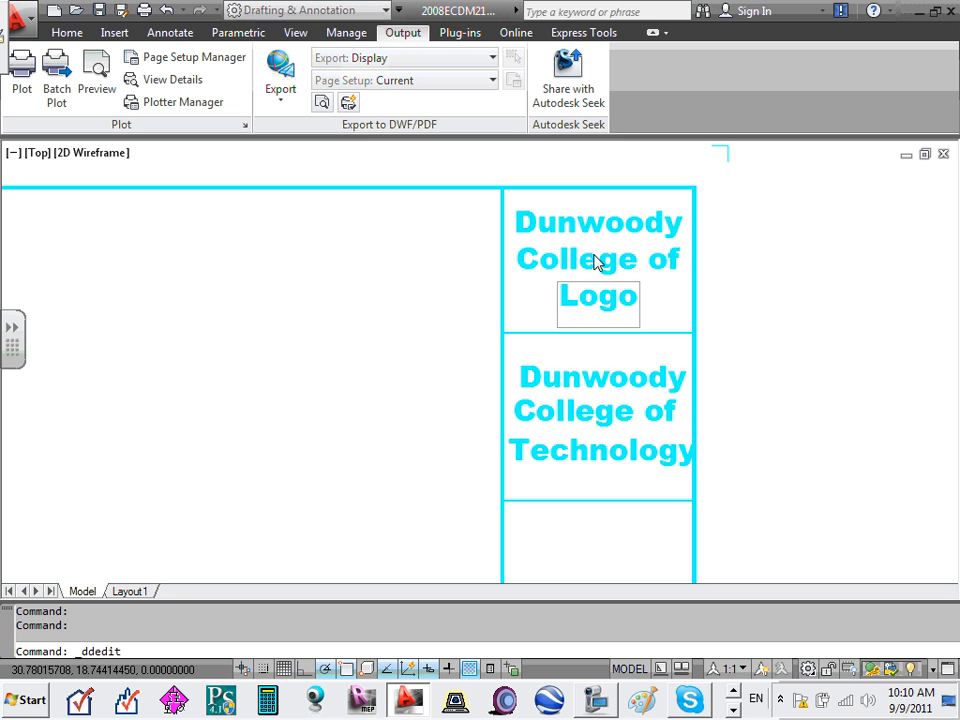
key(Return)
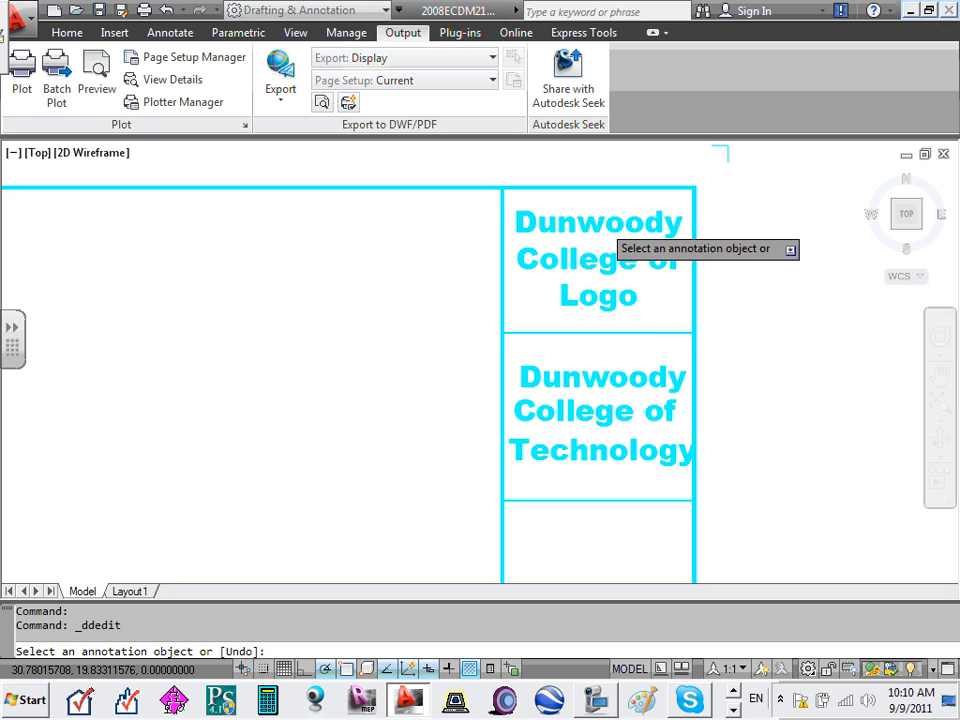
- Erase the Dunwoody and College of lines and move the Logo label higher
click(604, 232)
key(Delete)
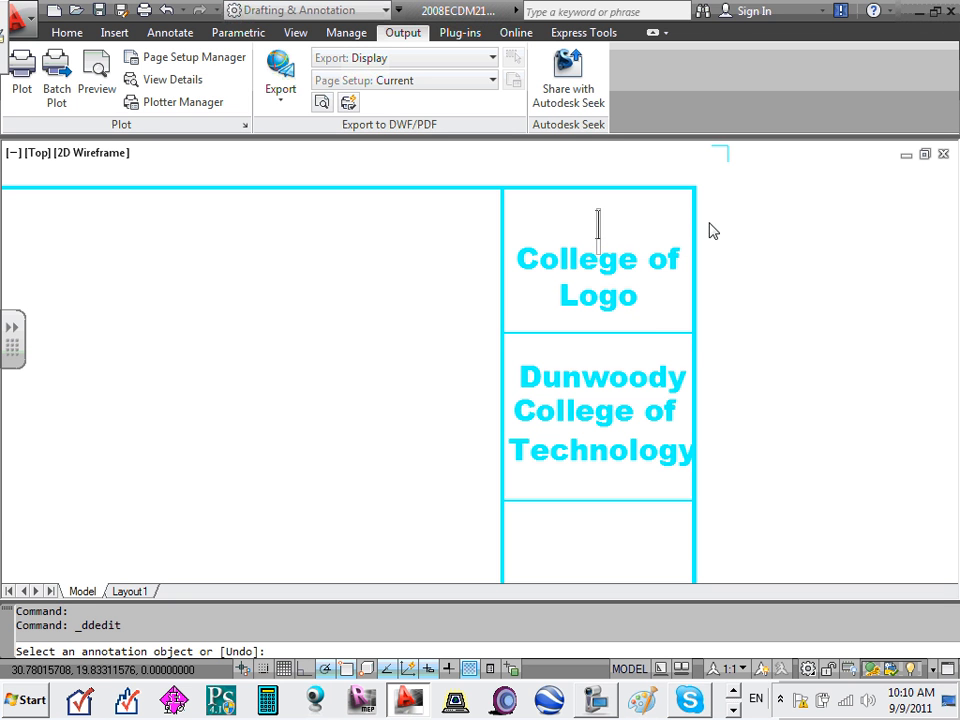
click(388, 217)
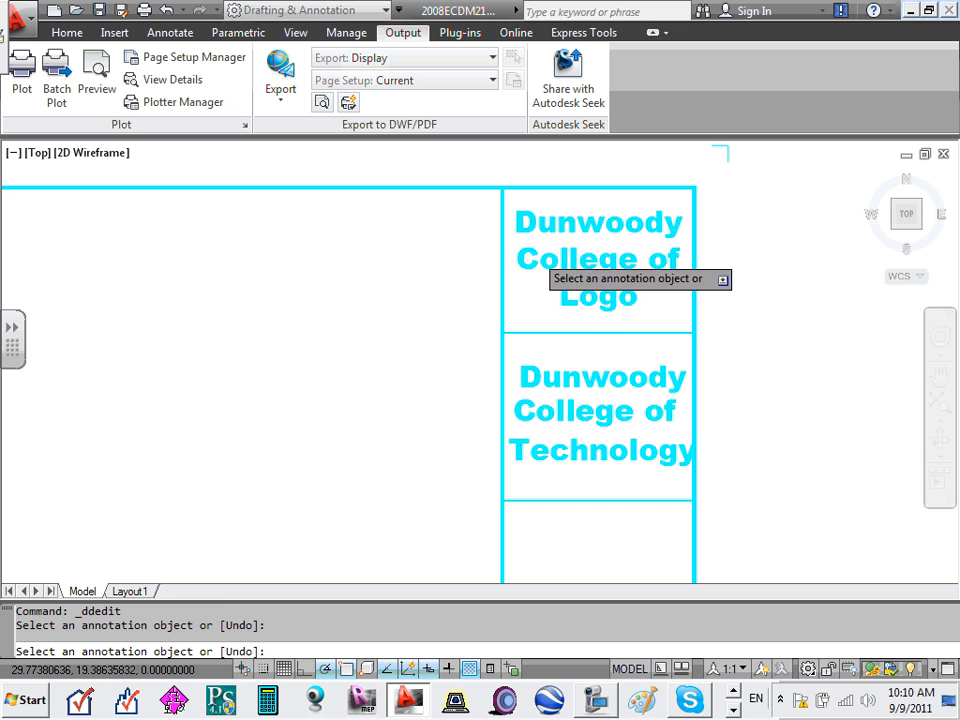
click(537, 262)
key(Escape)
key(Escape)
click(529, 231)
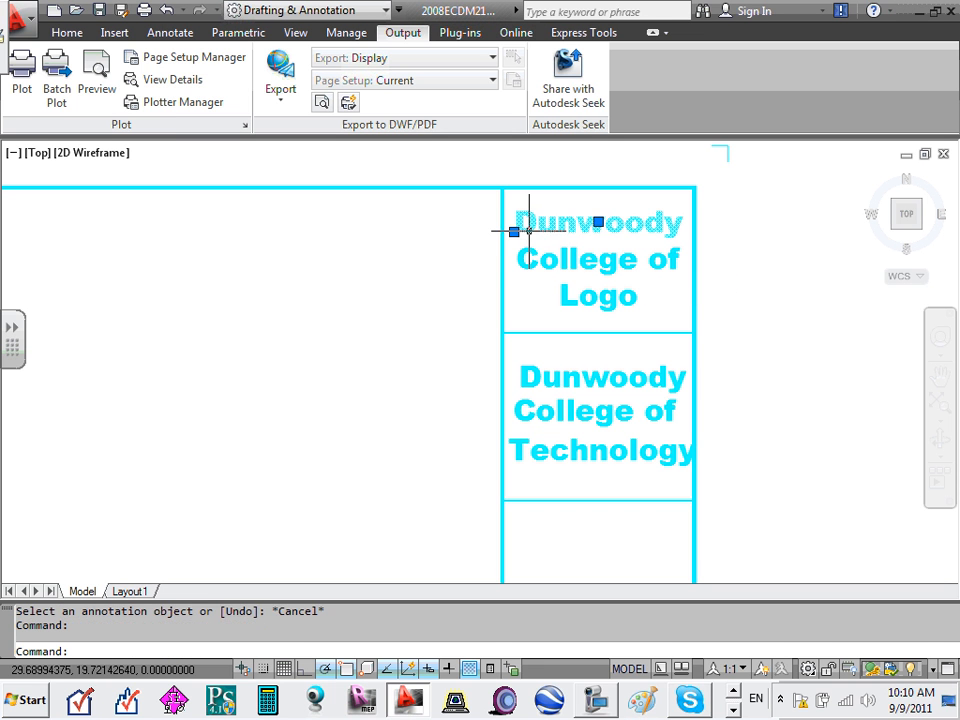
key(Delete)
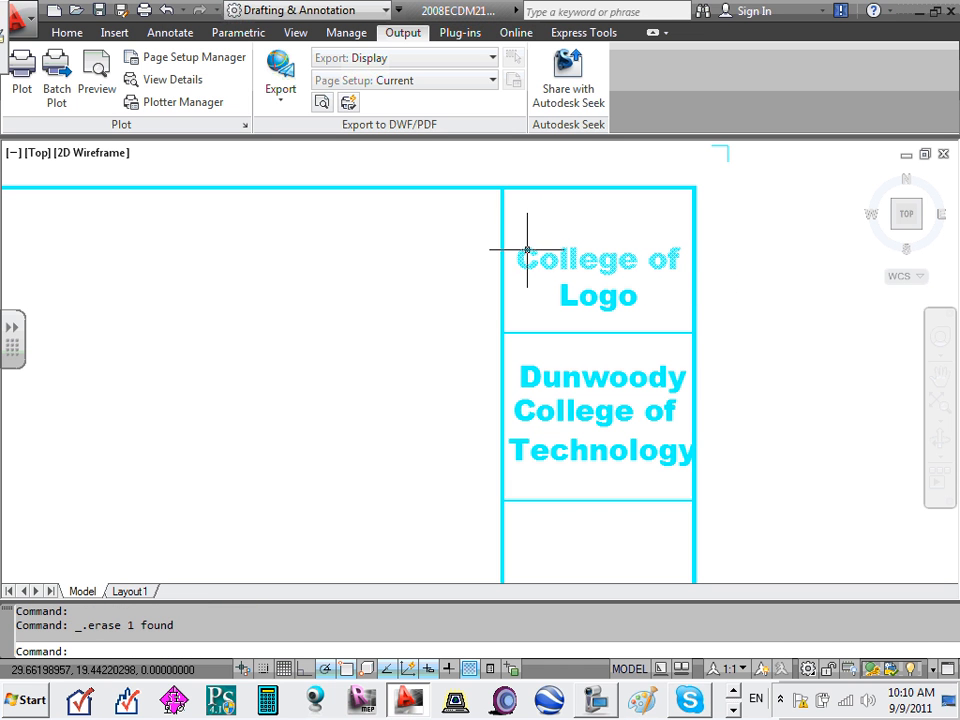
click(519, 252)
key(Delete)
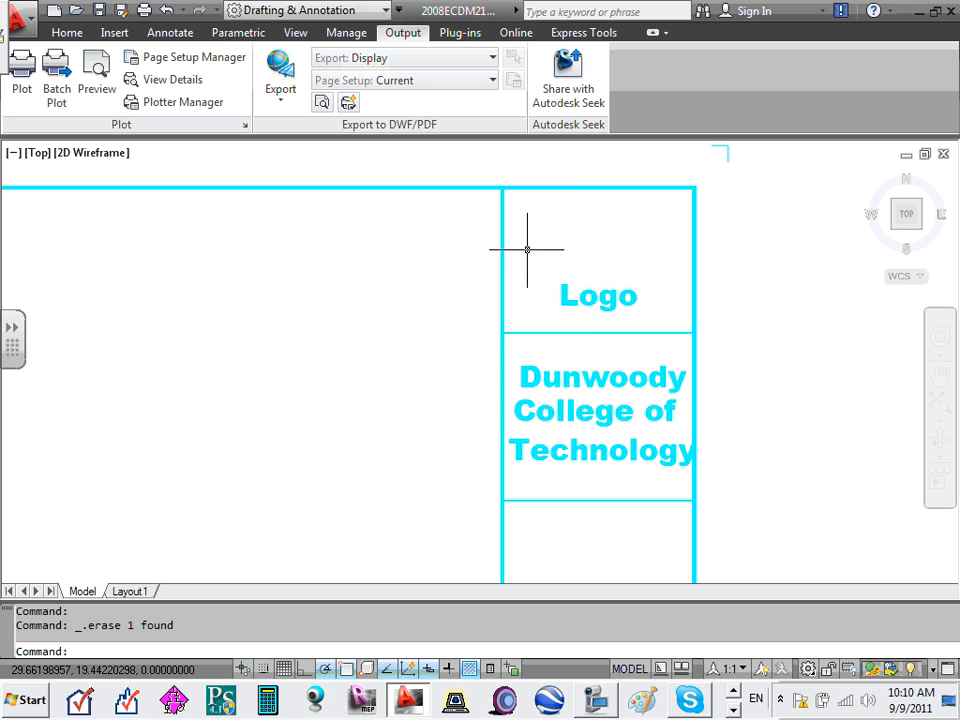
click(565, 296)
click(598, 295)
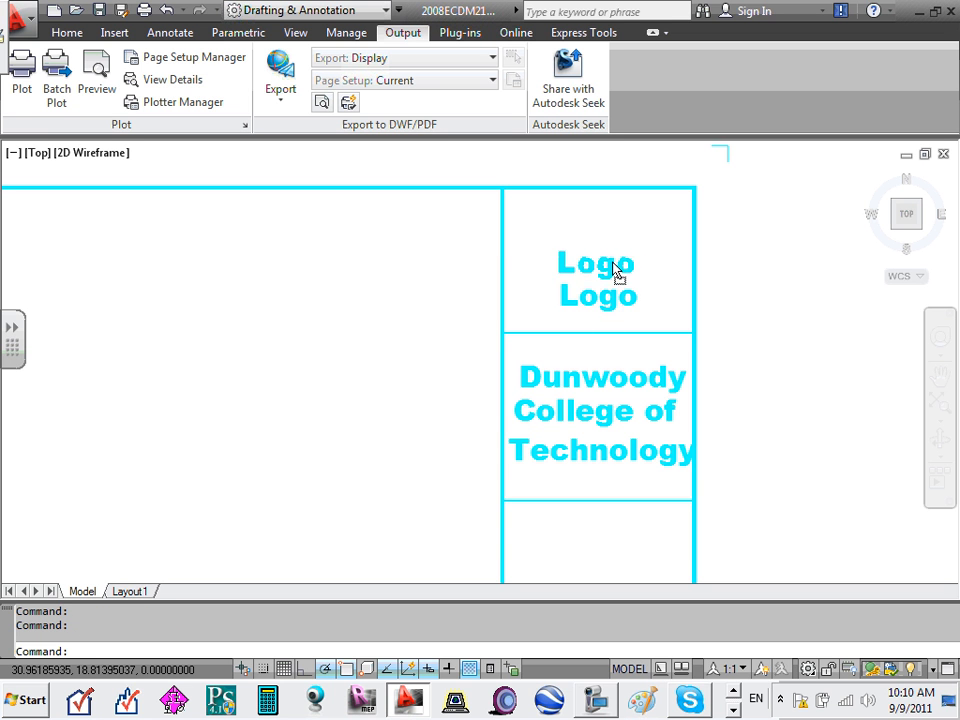
- Change the second cell's Dunwoody text to 'Company Name' and move it up
click(618, 258)
key(Escape)
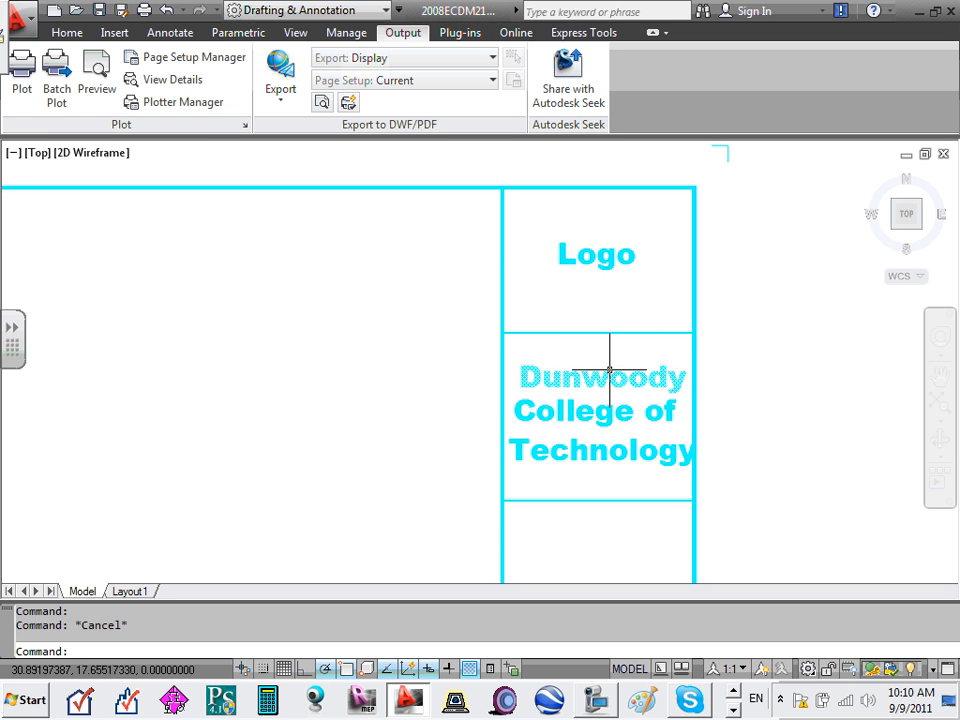
click(617, 376)
double_click(617, 376)
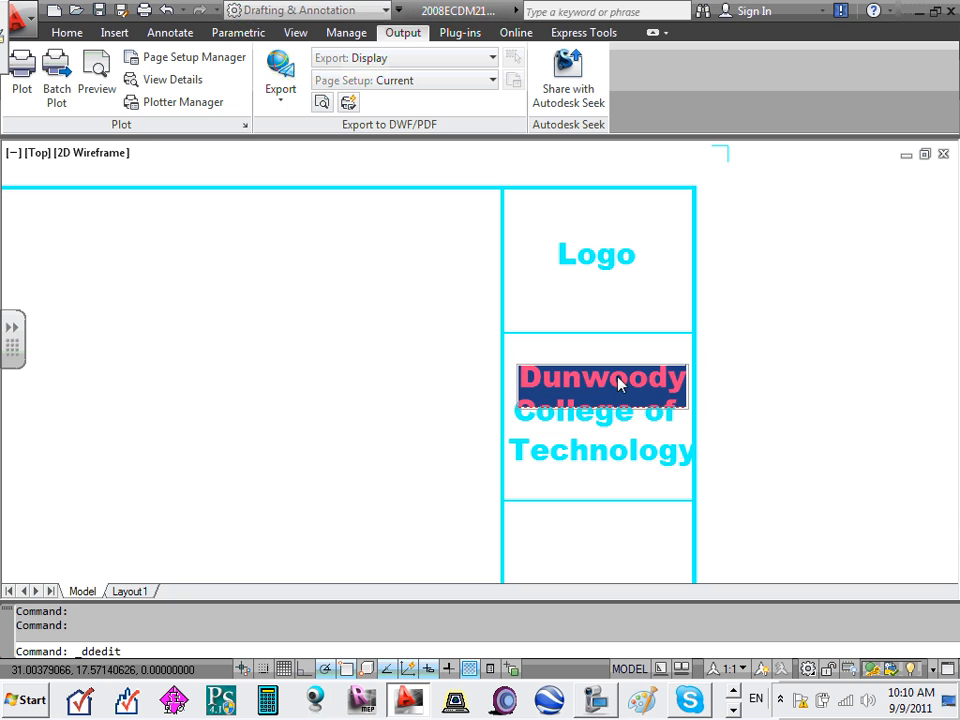
text(Co)
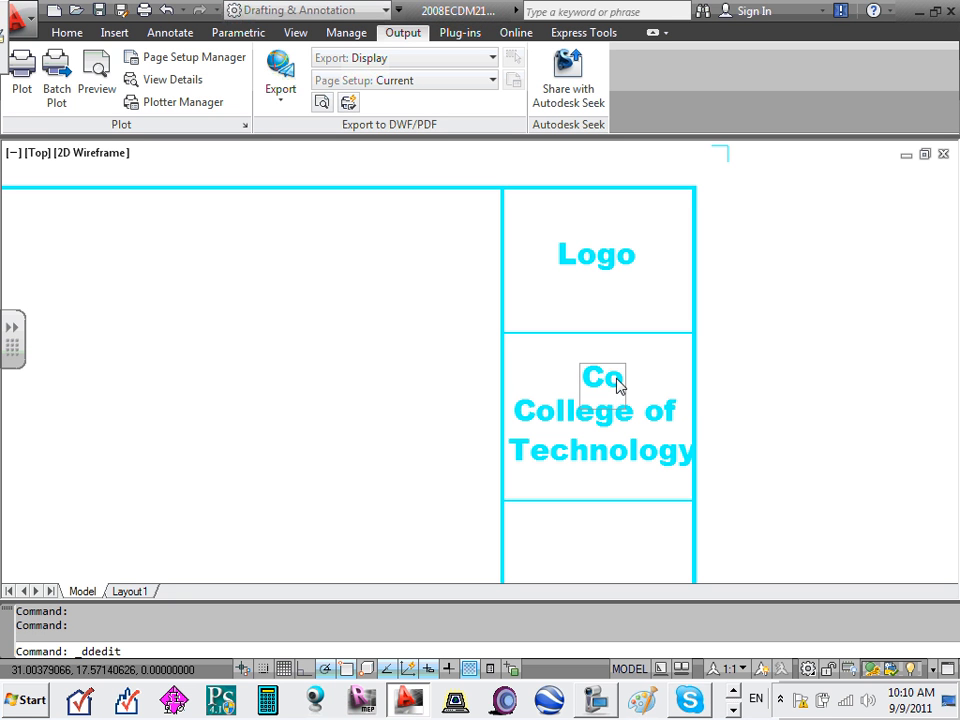
text(mpany)
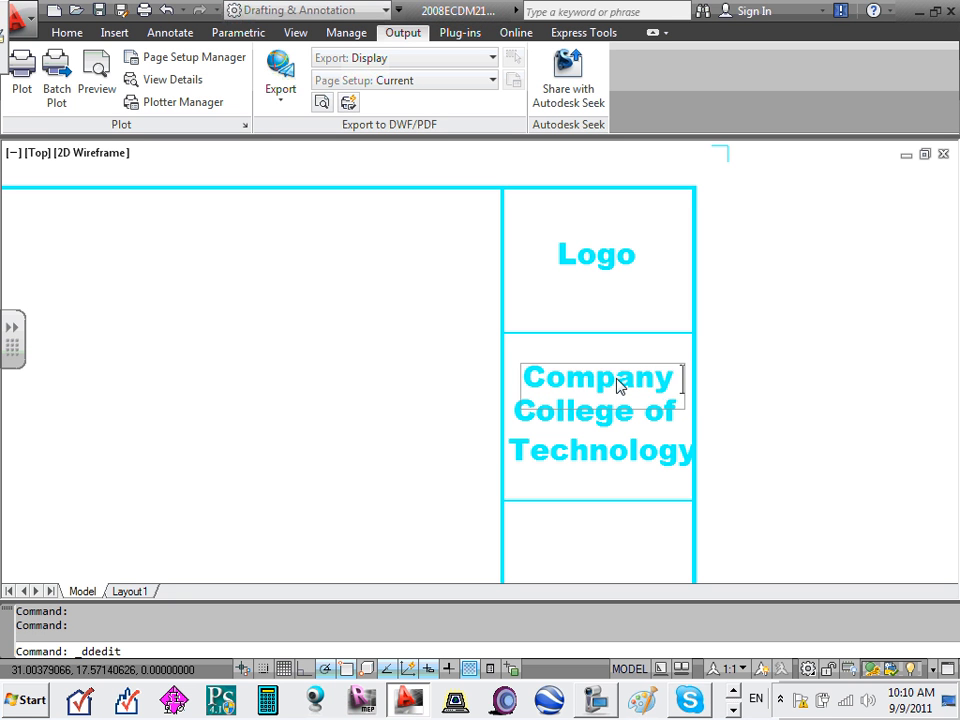
text( Name)
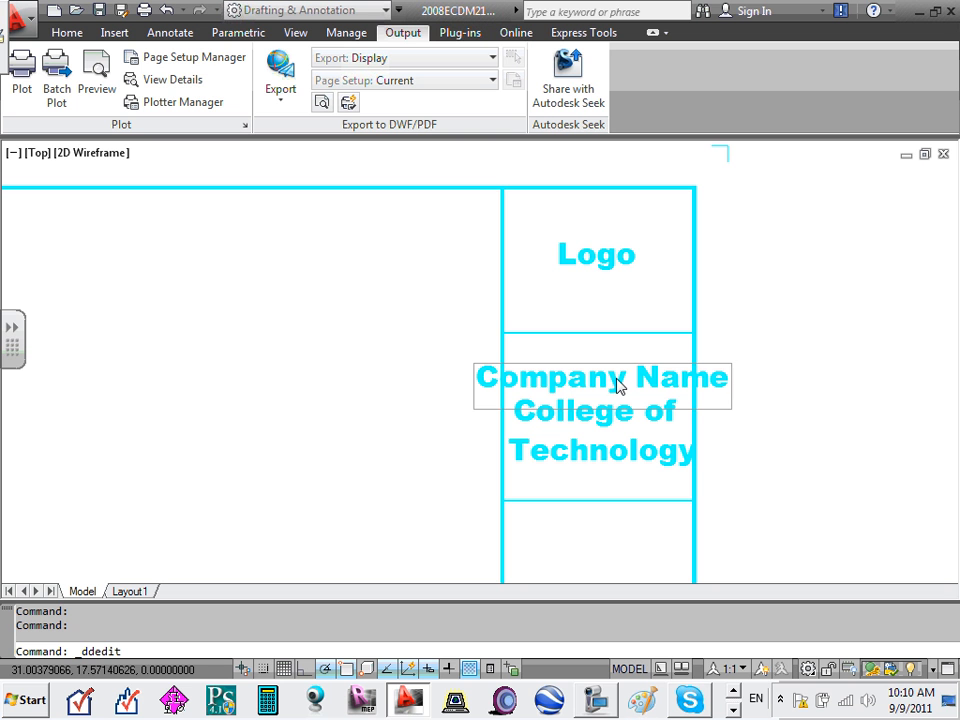
key(Return)
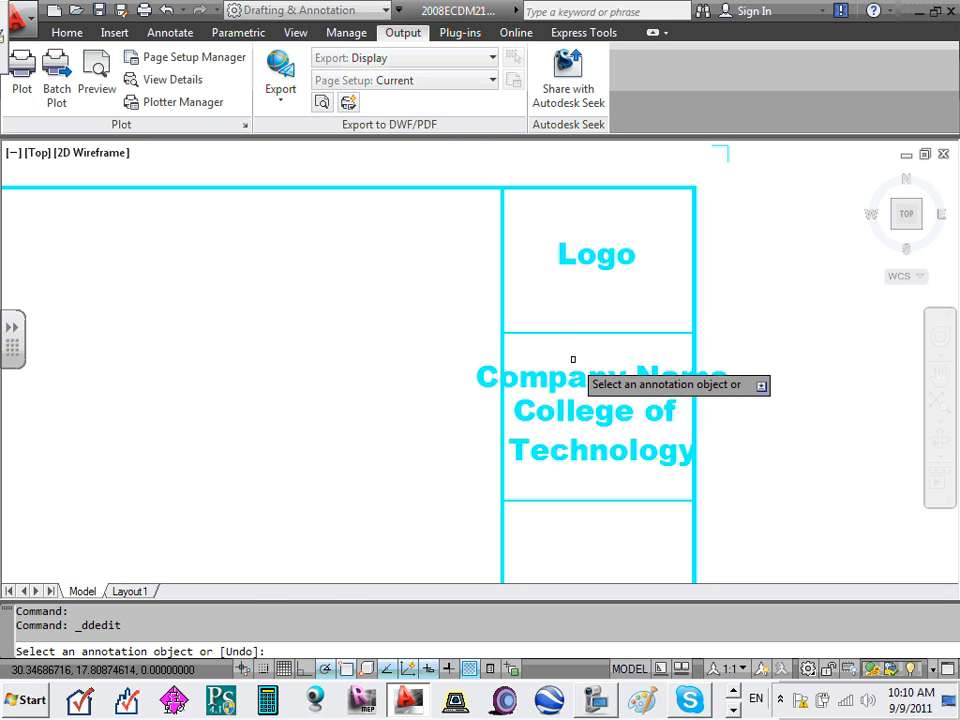
key(Escape)
click(599, 381)
drag(595, 379, 633, 367)
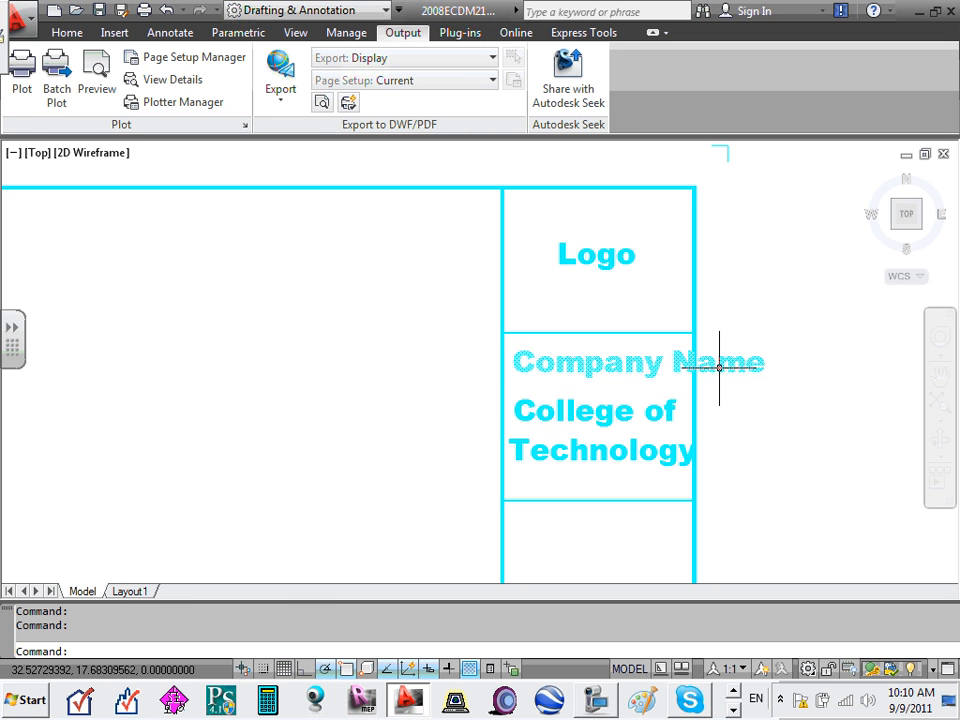
- Change the College of line to 'Name' and trim the first line to 'Company'
click(610, 411)
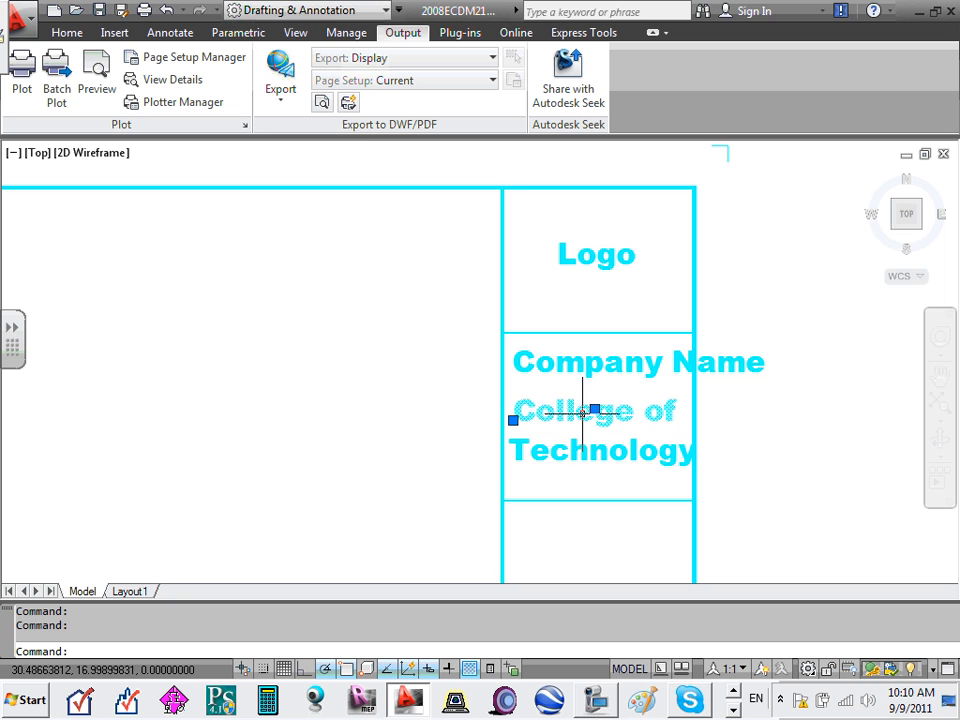
double_click(584, 414)
text(Name)
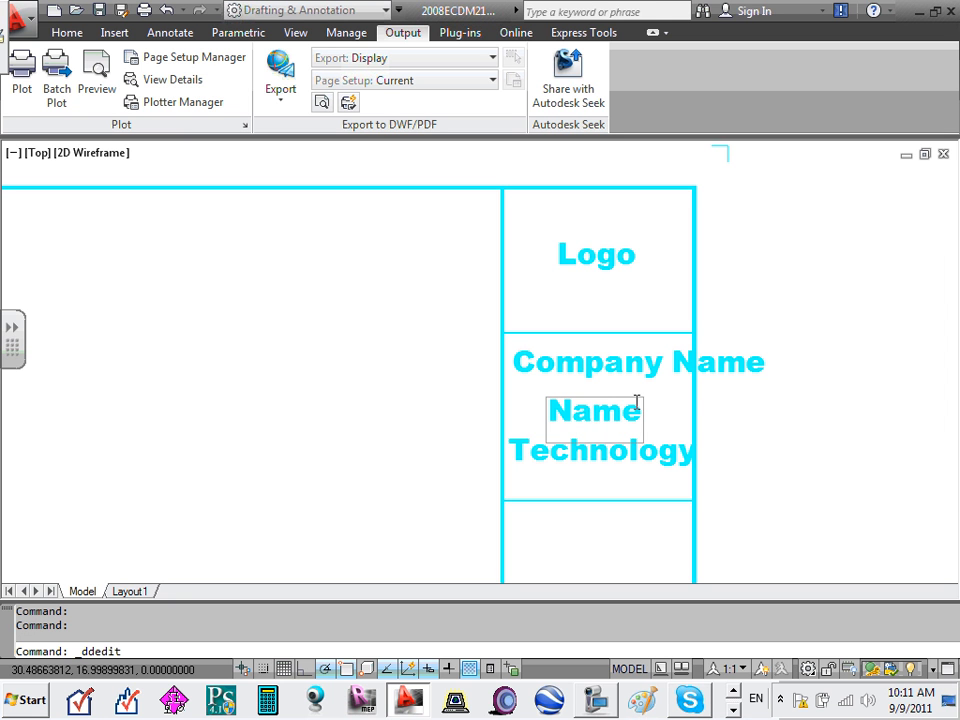
click(634, 366)
click(640, 370)
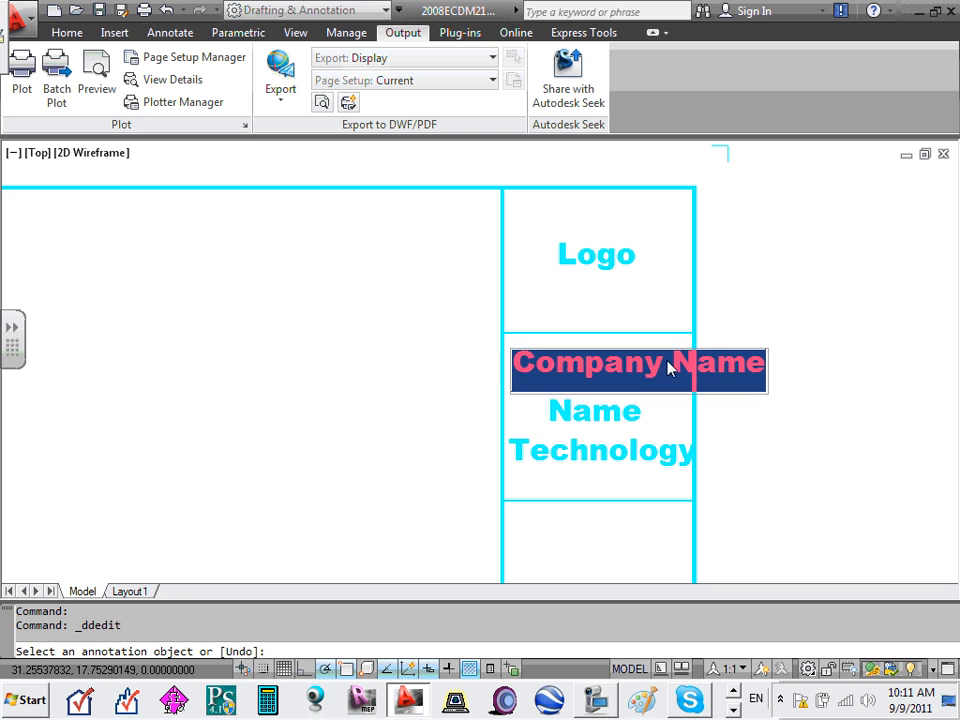
click(661, 362)
key(Delete)
key(Delete)
key(Delete)
key(Delete)
key(Delete)
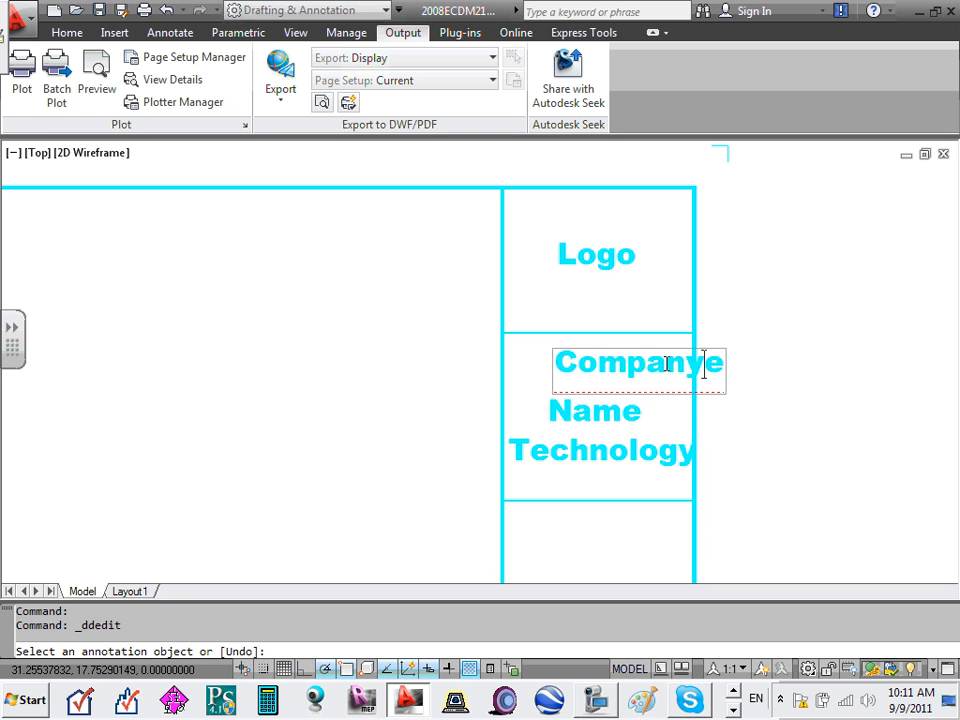
key(Return)
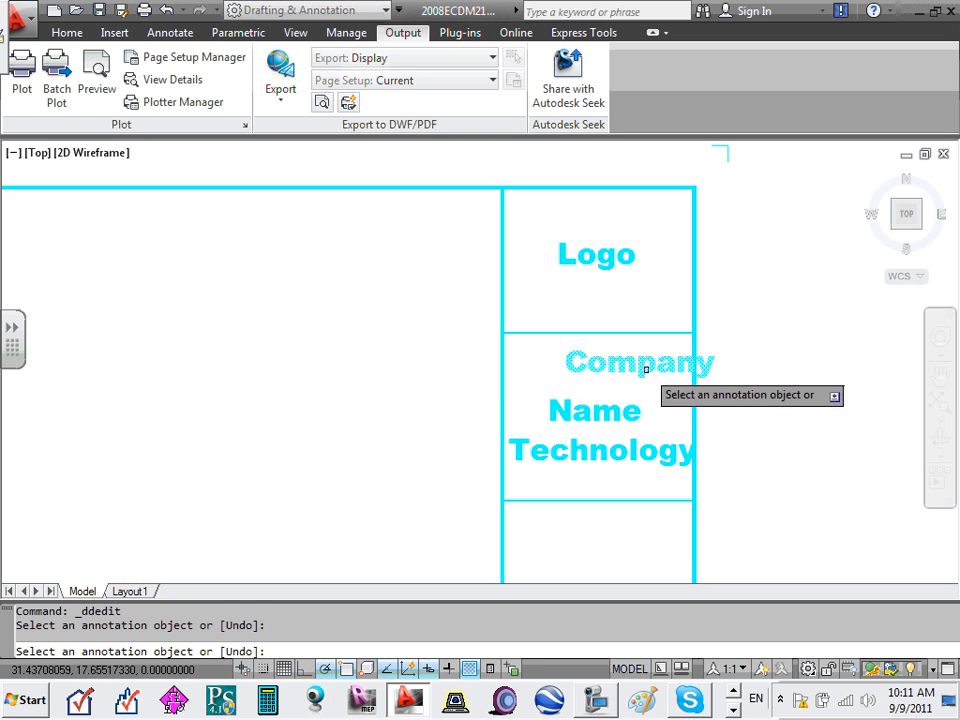
- Centre the Company text in its cell and erase the Technology line
click(646, 369)
key(Return)
key(Escape)
click(624, 356)
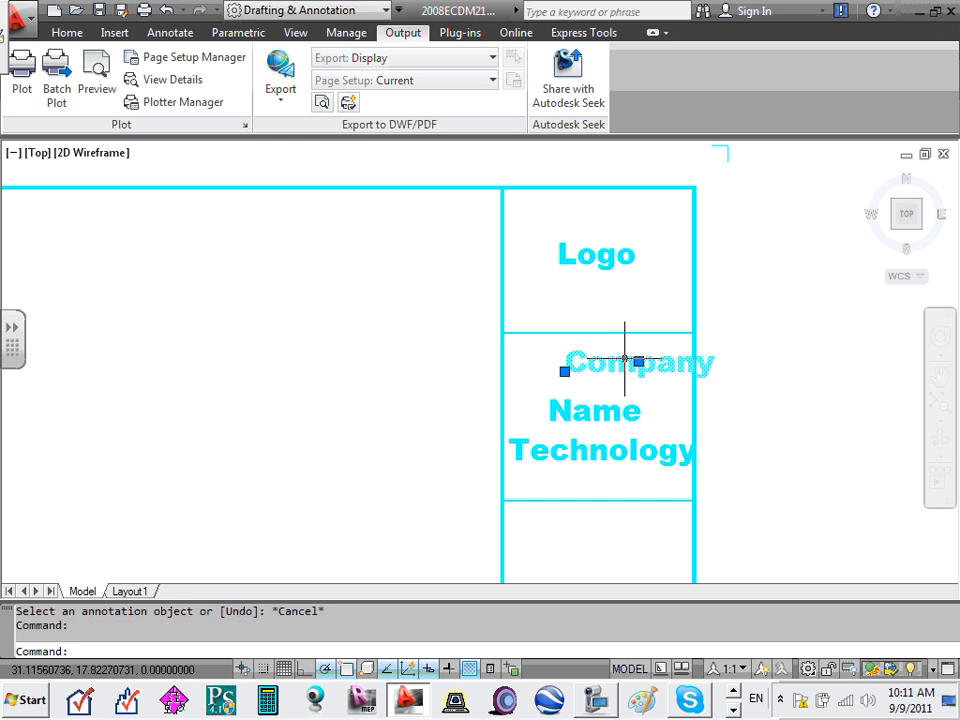
drag(624, 356, 580, 370)
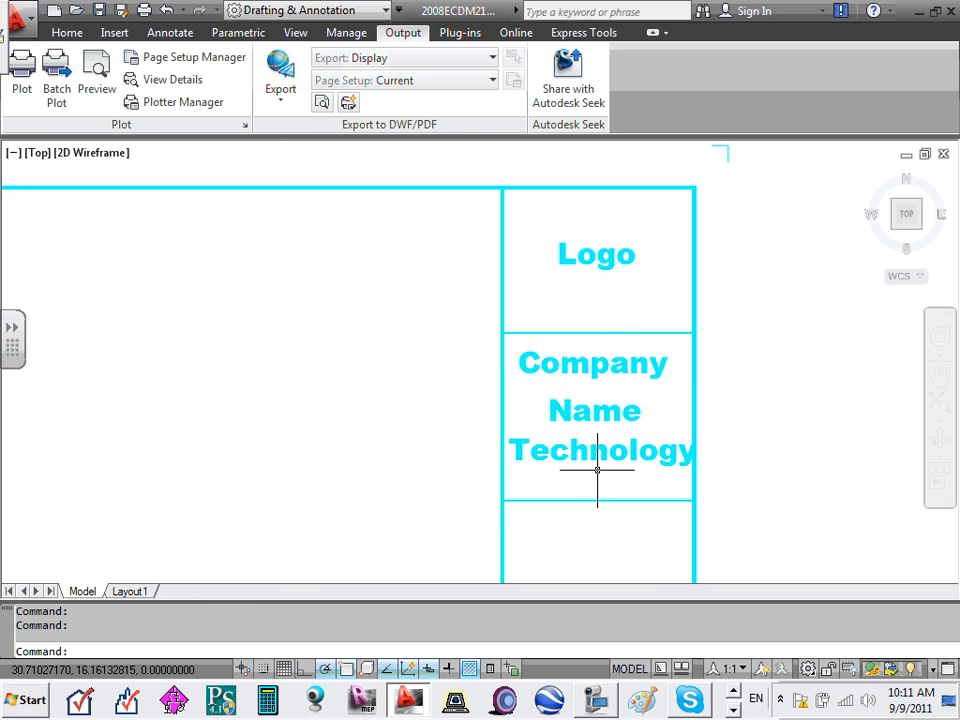
key(Delete)
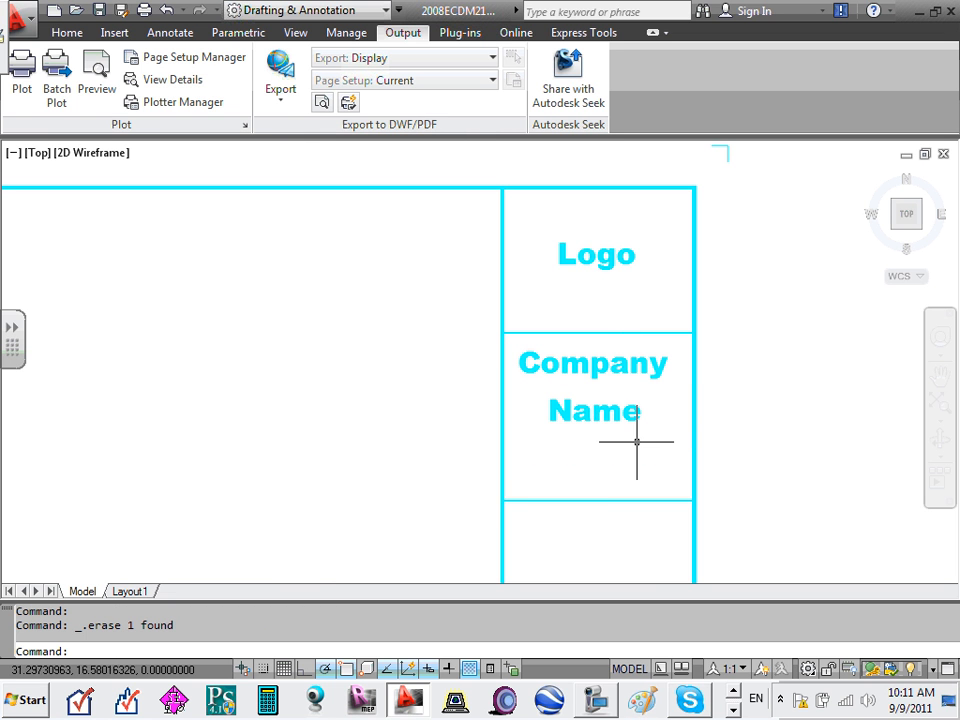
scroll(636, 442, down, 5)
- Select both Company Name text lines and copy them with a base point
scroll(651, 443, up, 3)
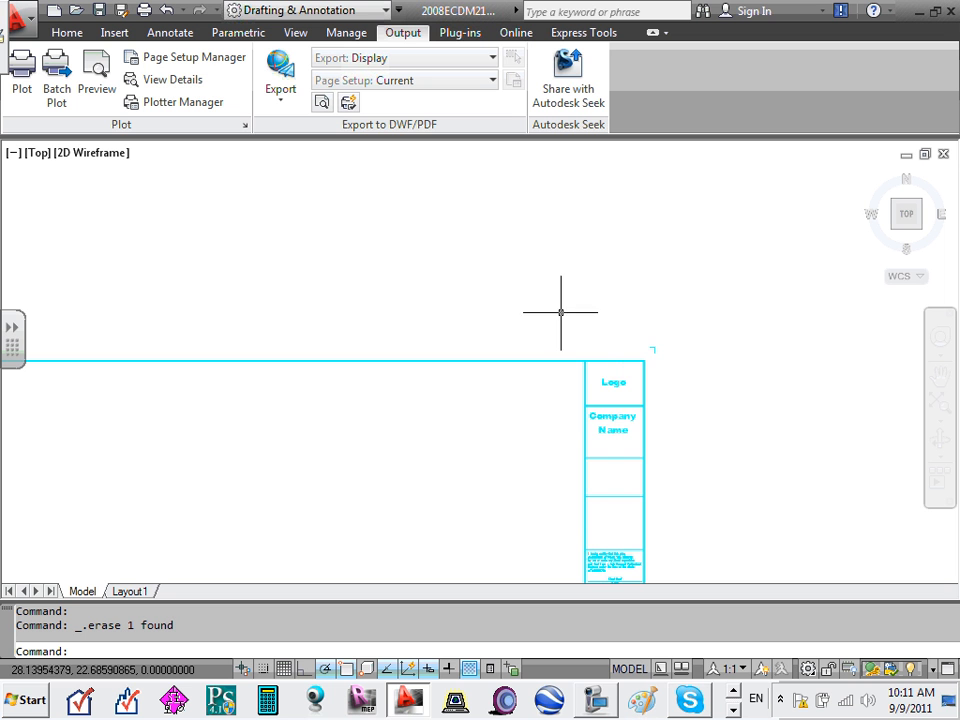
mouse_move(598, 424)
middle_down()
mouse_move(606, 426)
mouse_move(588, 240)
middle_up()
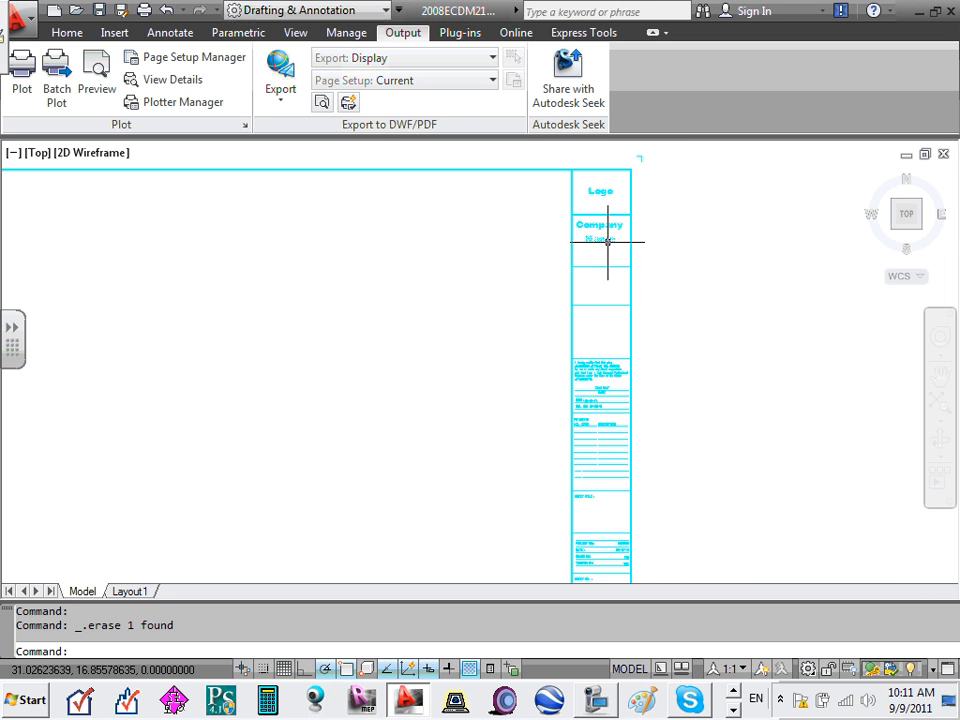
scroll(600, 255, up, 3)
middle_drag(588, 326, 589, 280)
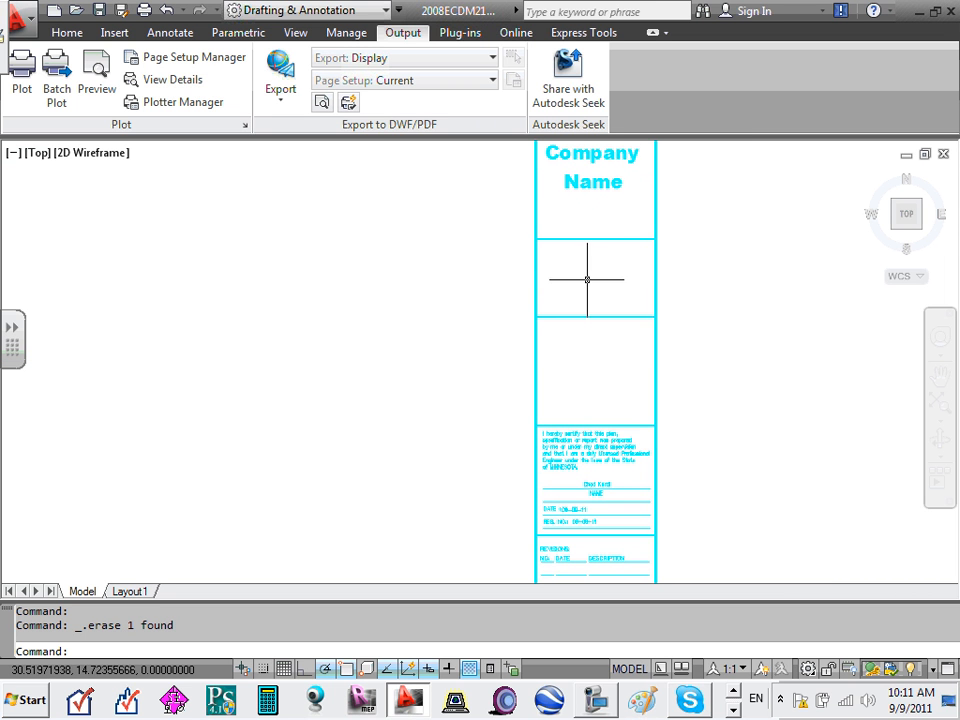
click(600, 160)
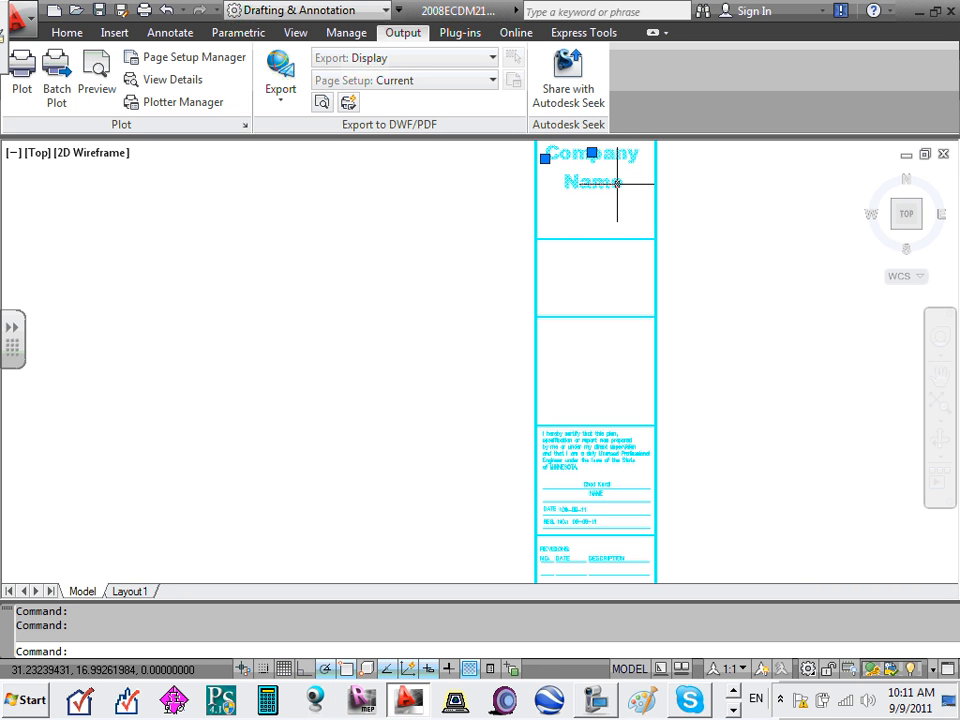
click(617, 184)
right_click(615, 186)
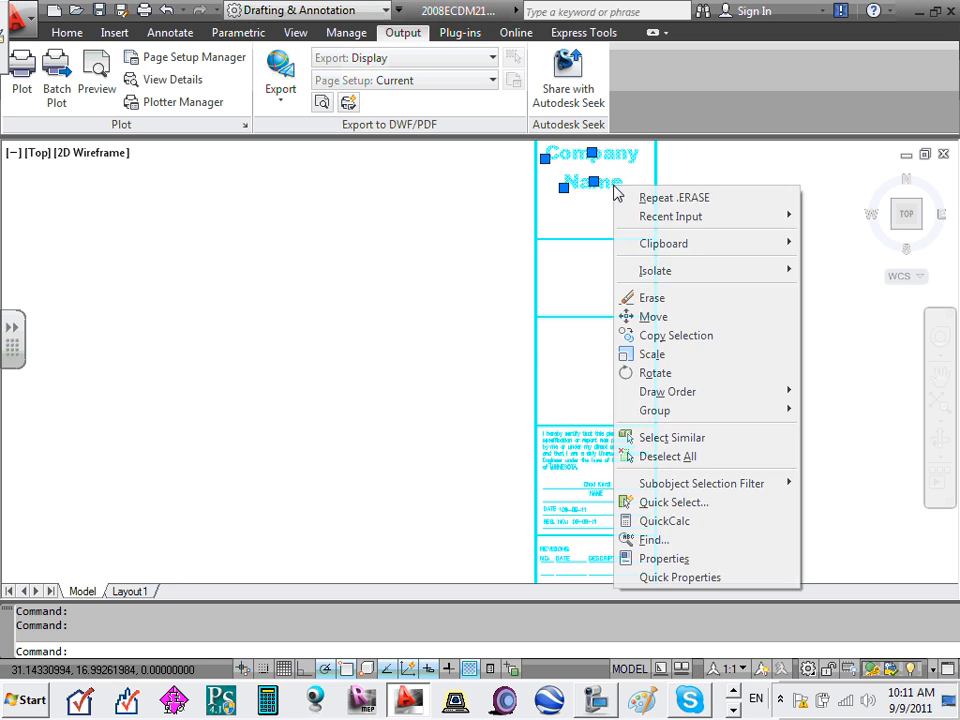
mouse_move(677, 255)
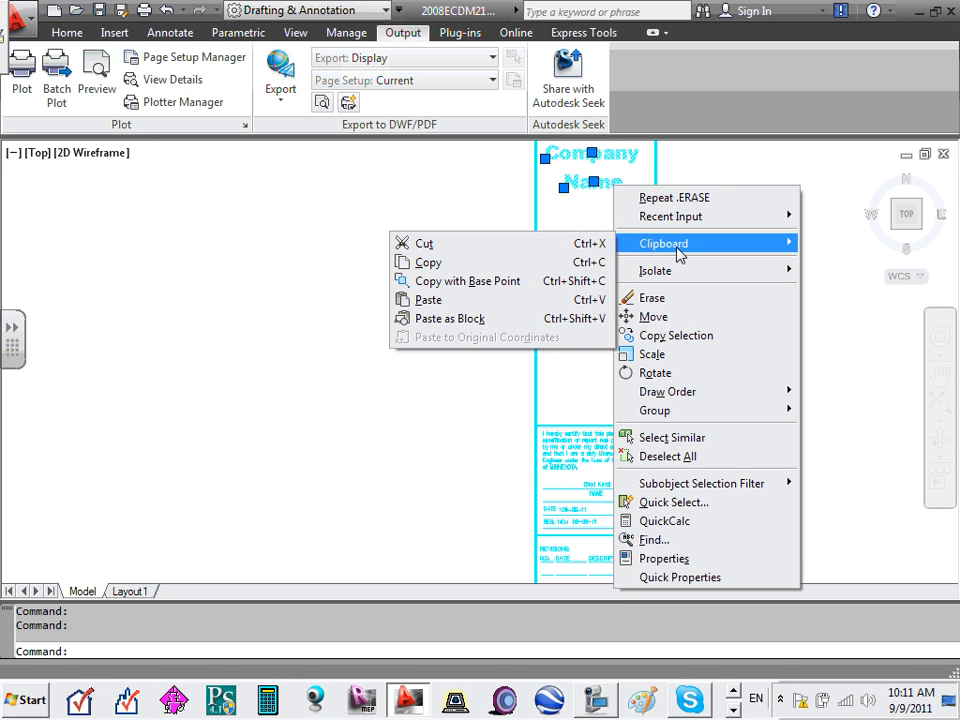
click(414, 283)
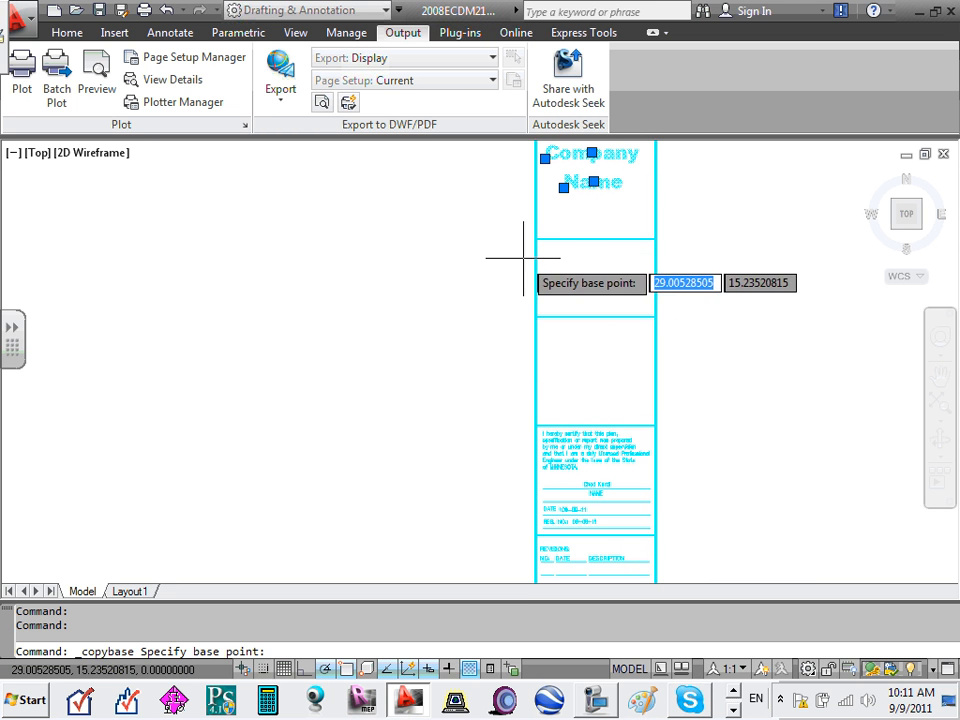
click(542, 246)
- Paste Company Name into the empty cell below, then paste another copy
right_click(553, 268)
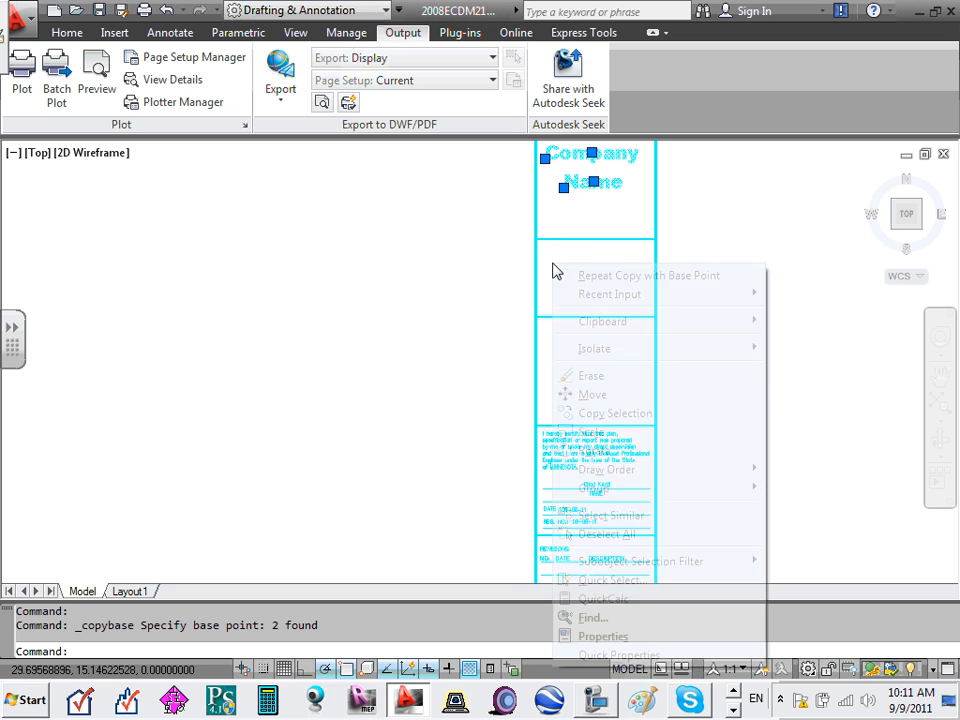
mouse_move(604, 302)
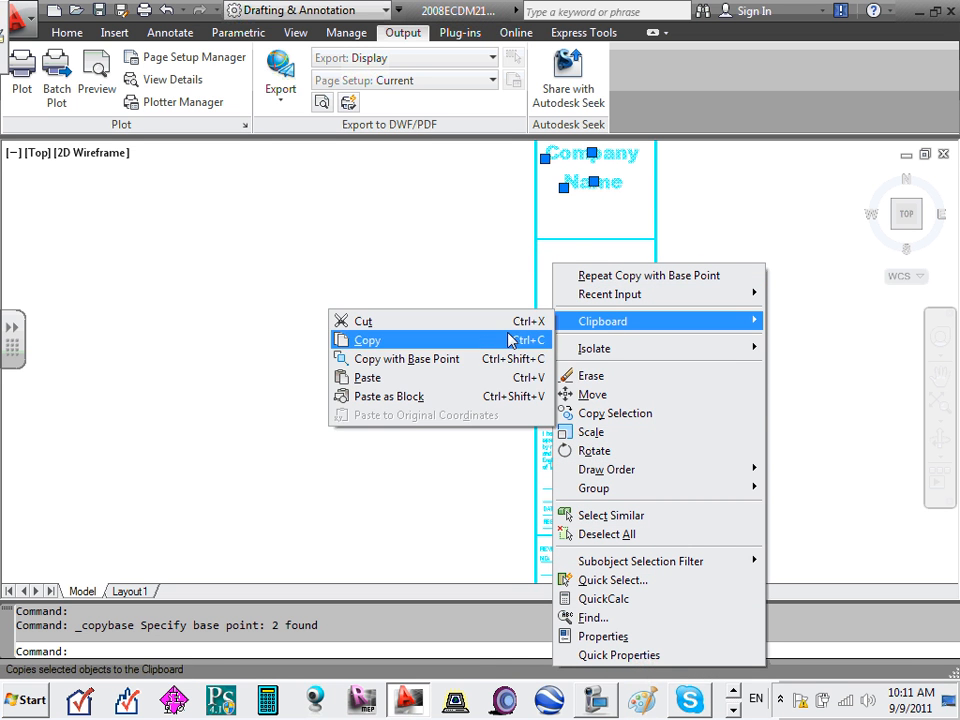
click(395, 377)
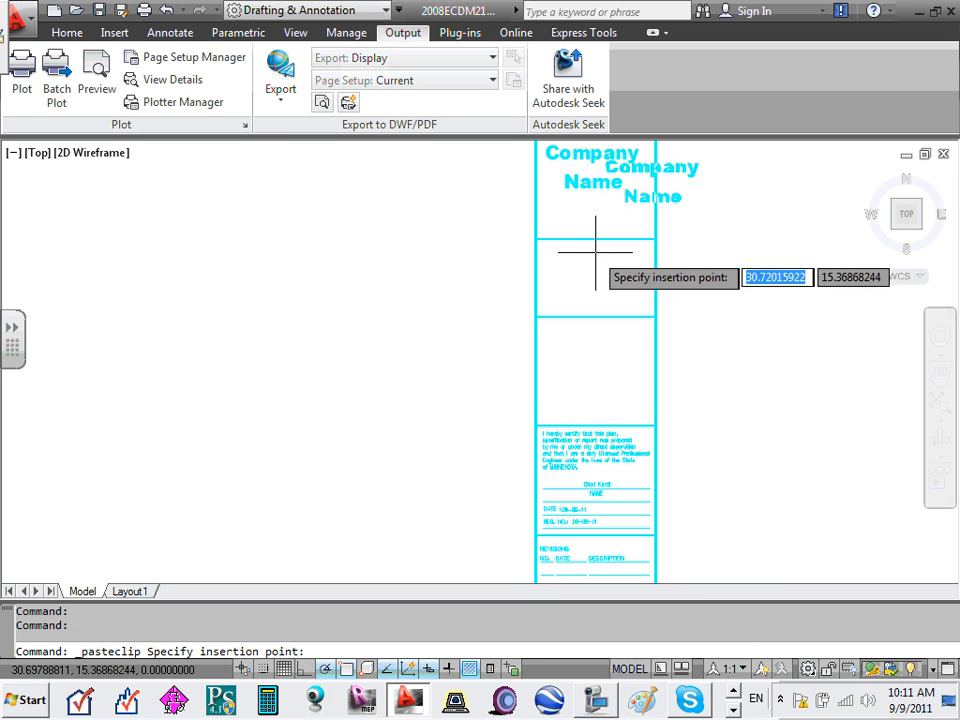
click(535, 347)
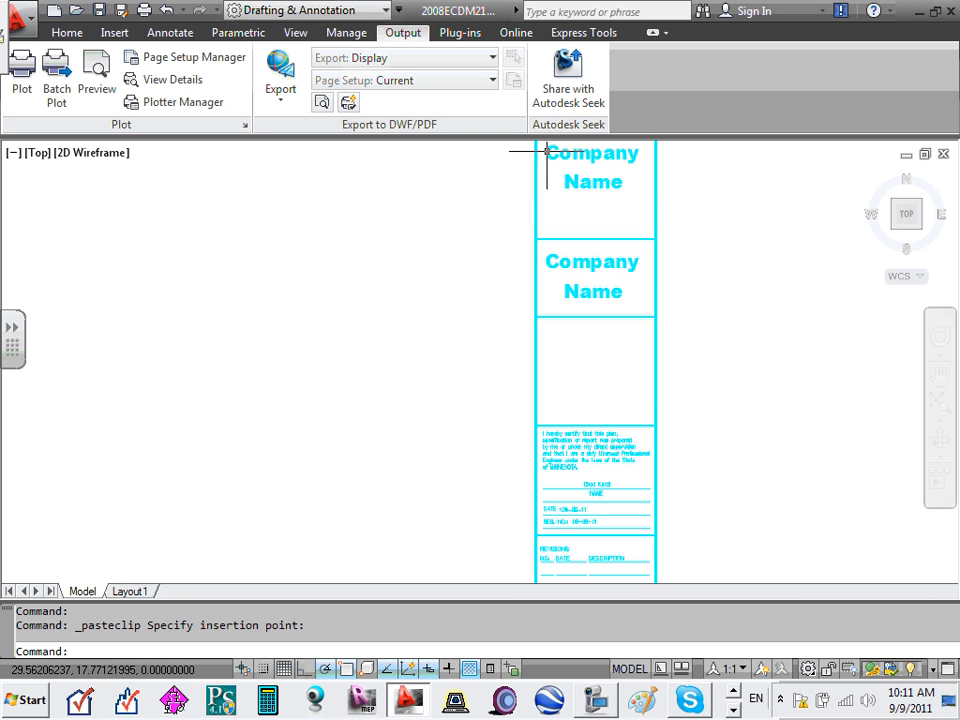
right_click(561, 348)
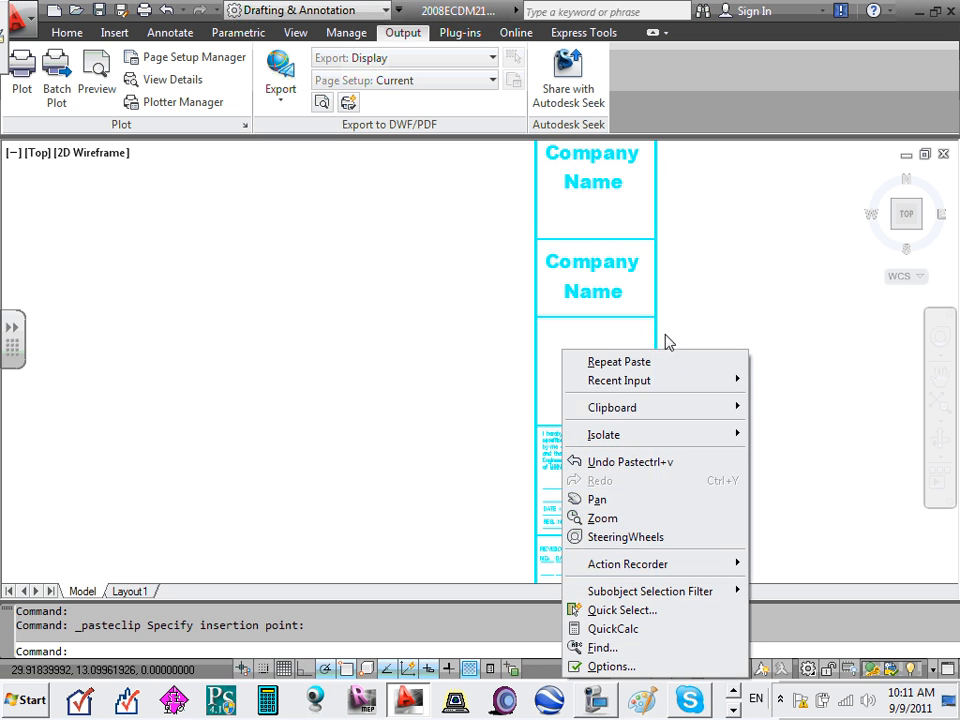
mouse_move(676, 410)
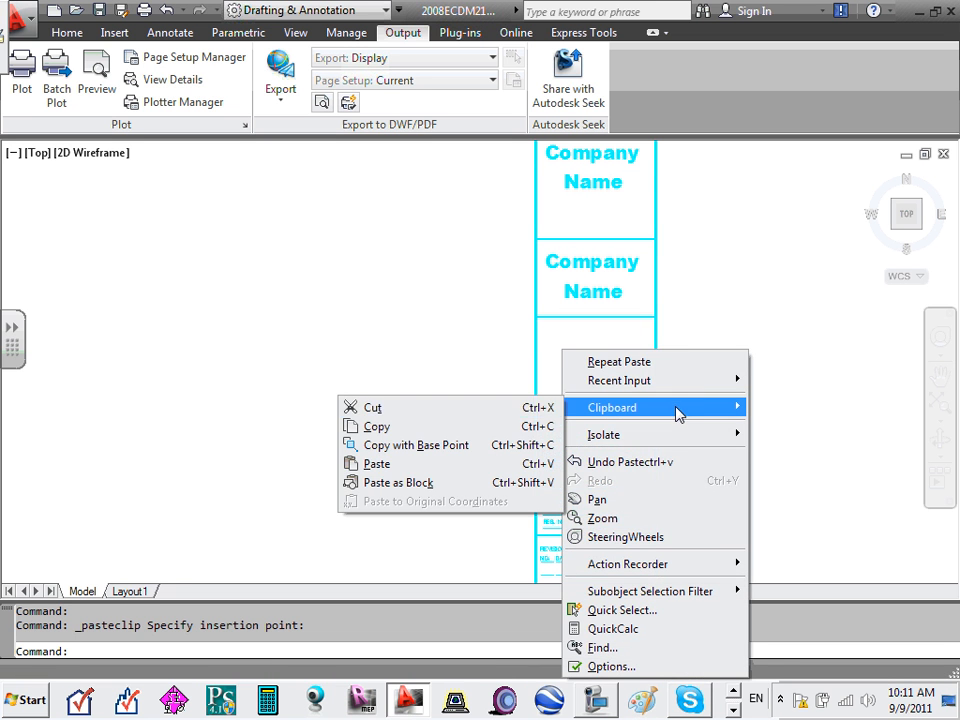
click(376, 464)
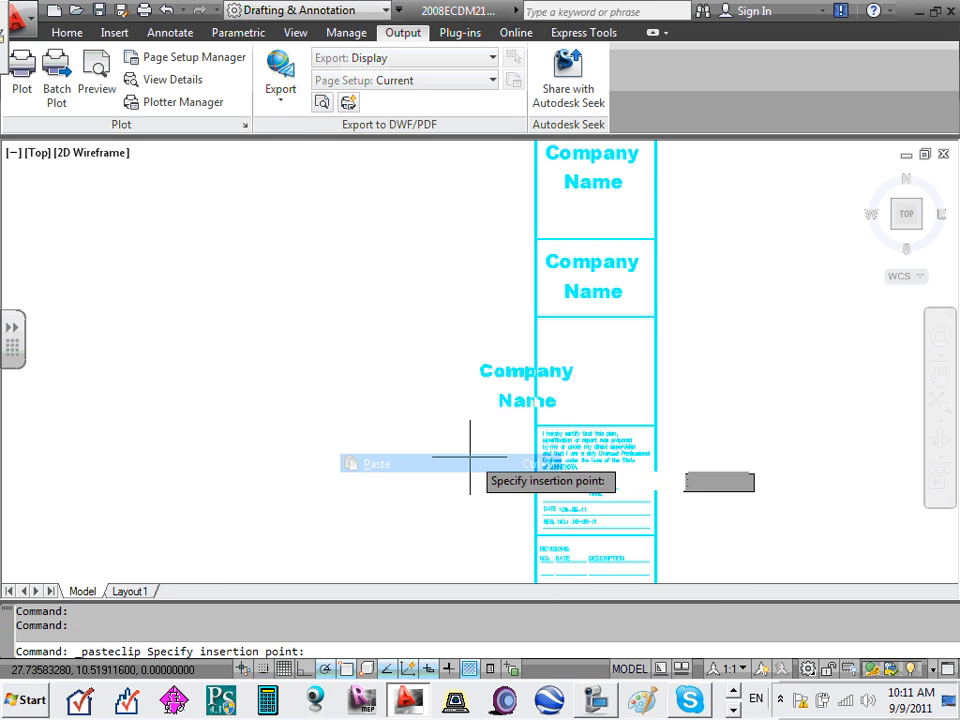
- Place the third copy, retype the second cell's Company as 'Arcetict' and delete its Name line
click(542, 423)
click(542, 423)
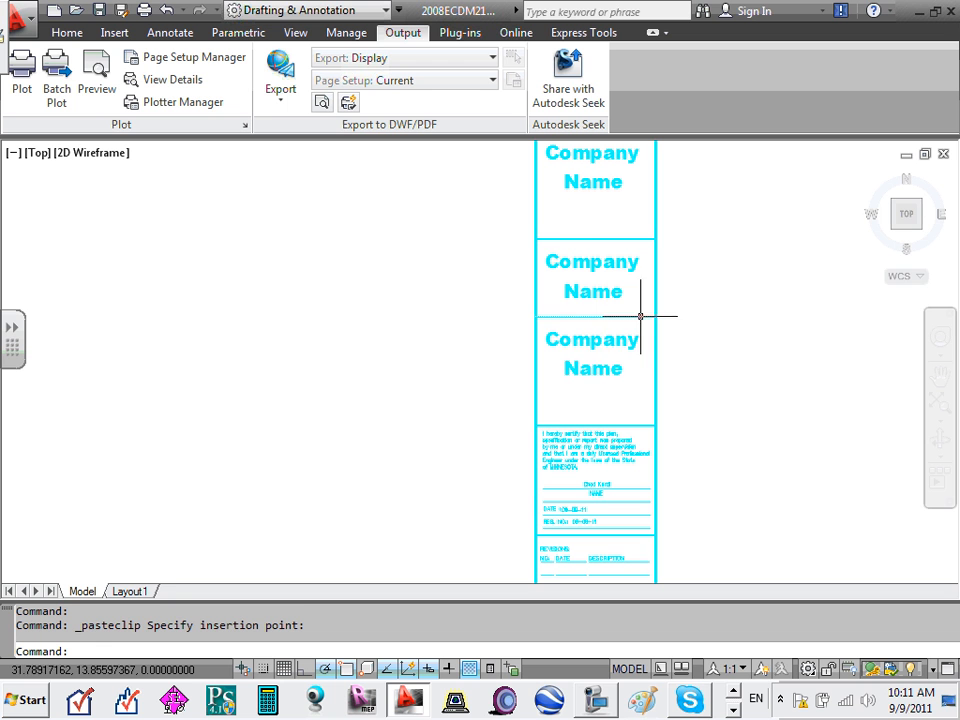
click(592, 262)
double_click(592, 262)
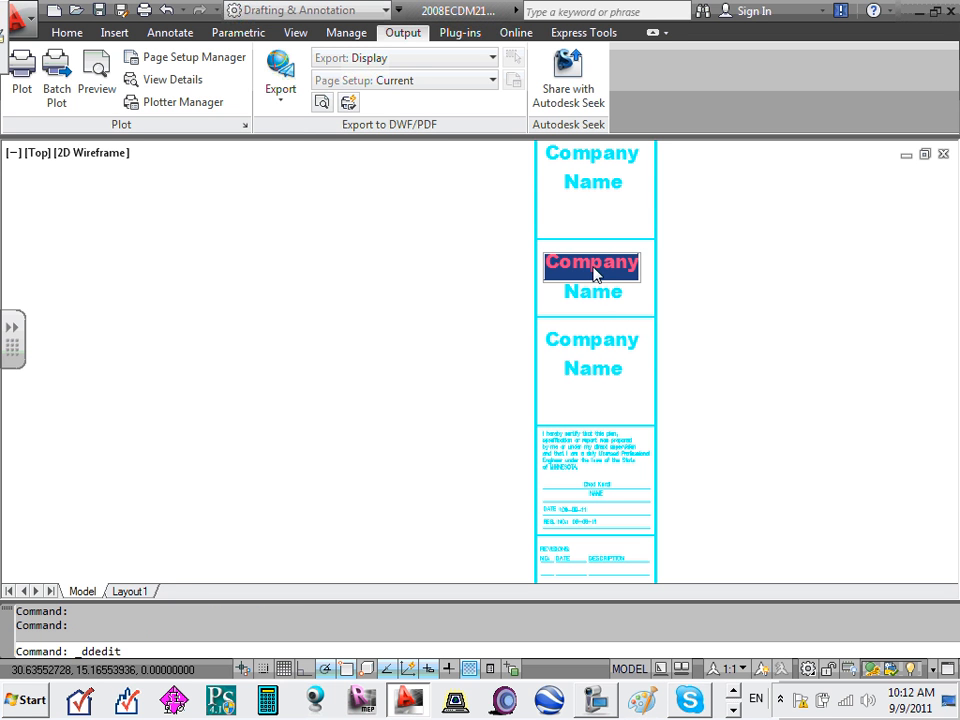
text(A)
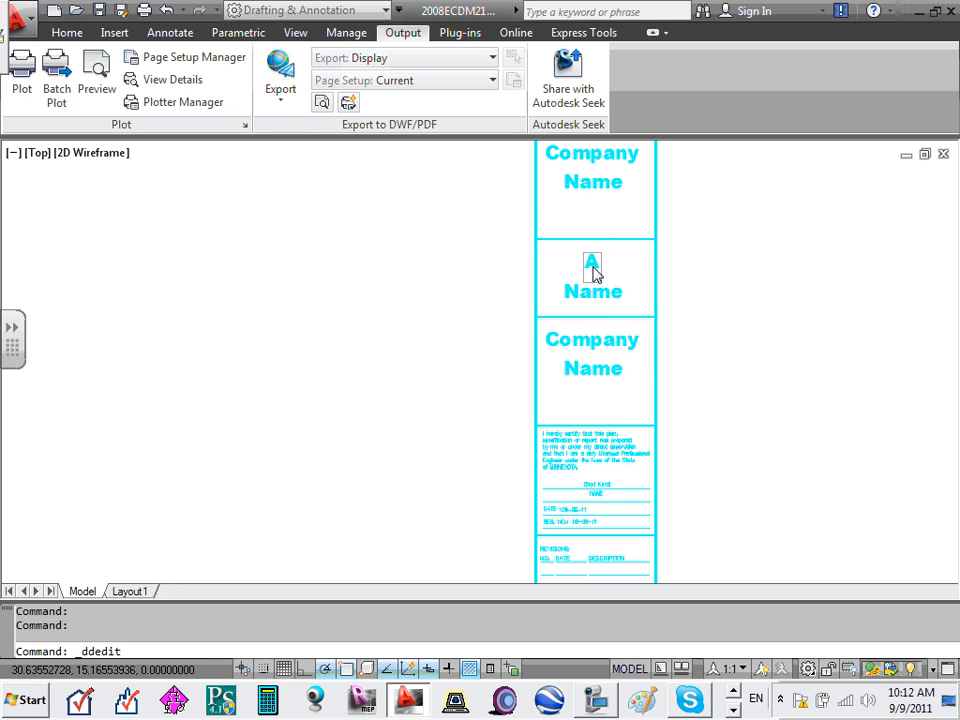
text(rcetict)
key(Return)
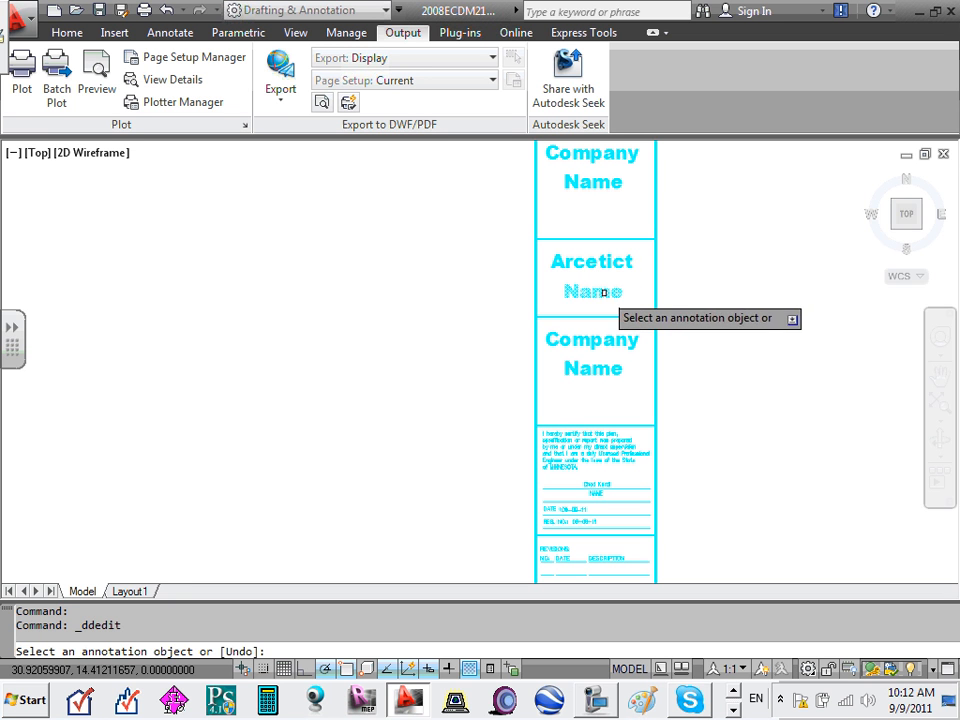
click(607, 298)
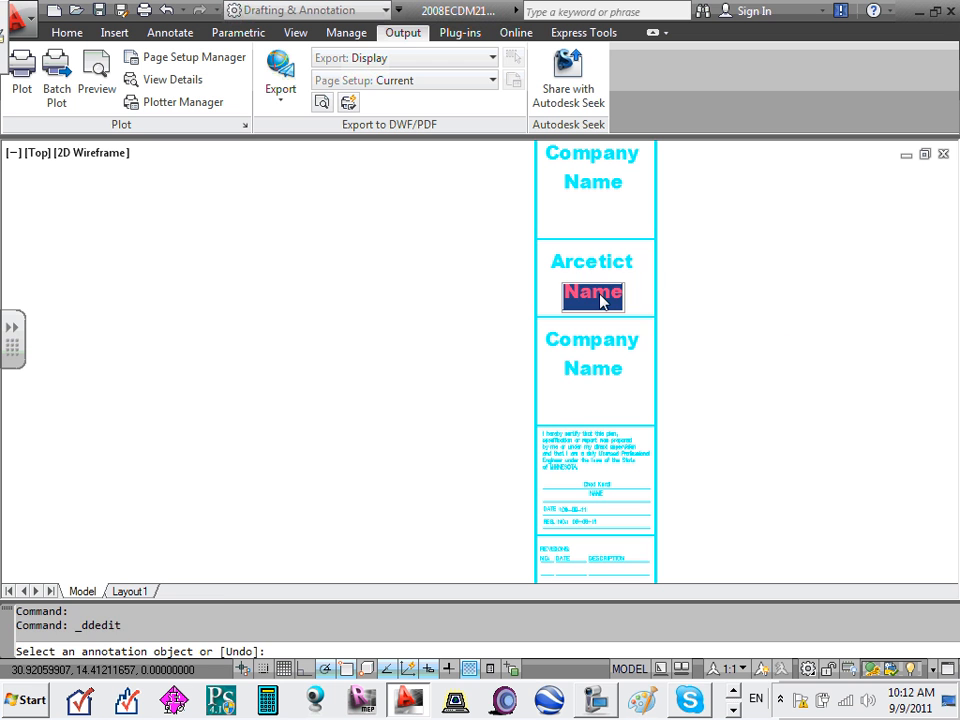
key(Escape)
click(575, 296)
key(Delete)
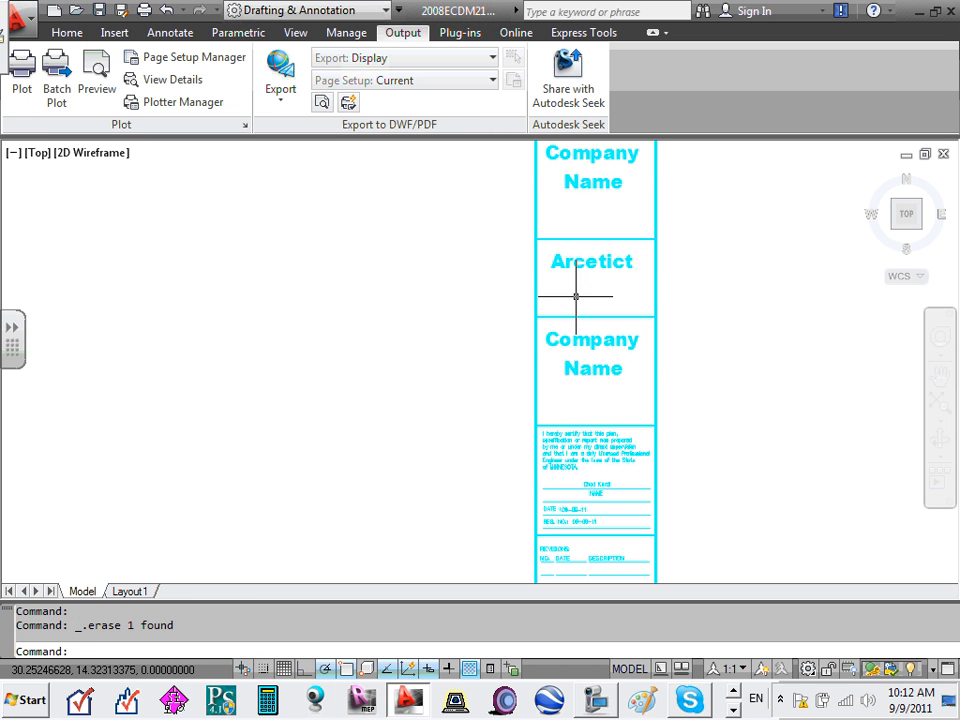
- Change the third cell's Company text to 'Contractos'
click(615, 340)
double_click(613, 345)
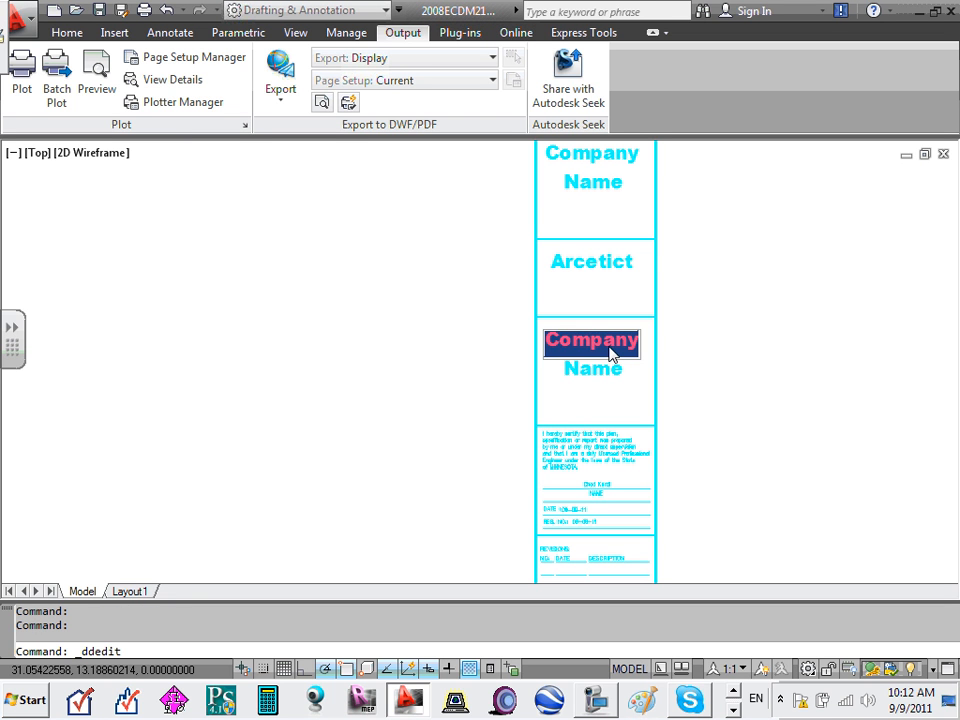
text(Cont)
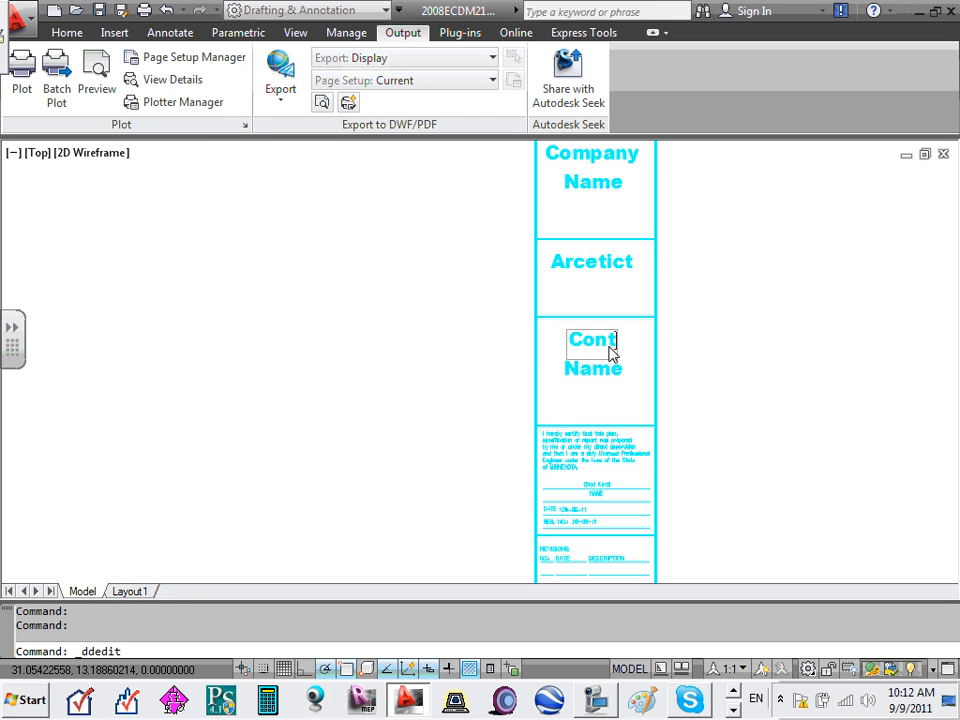
text(ractos)
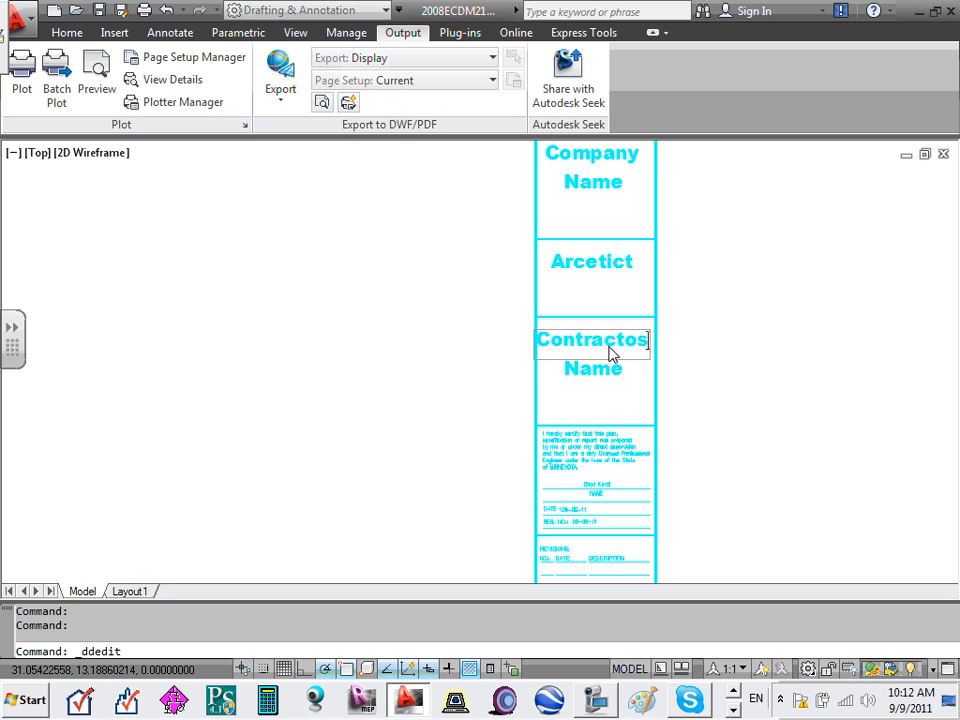
click(577, 261)
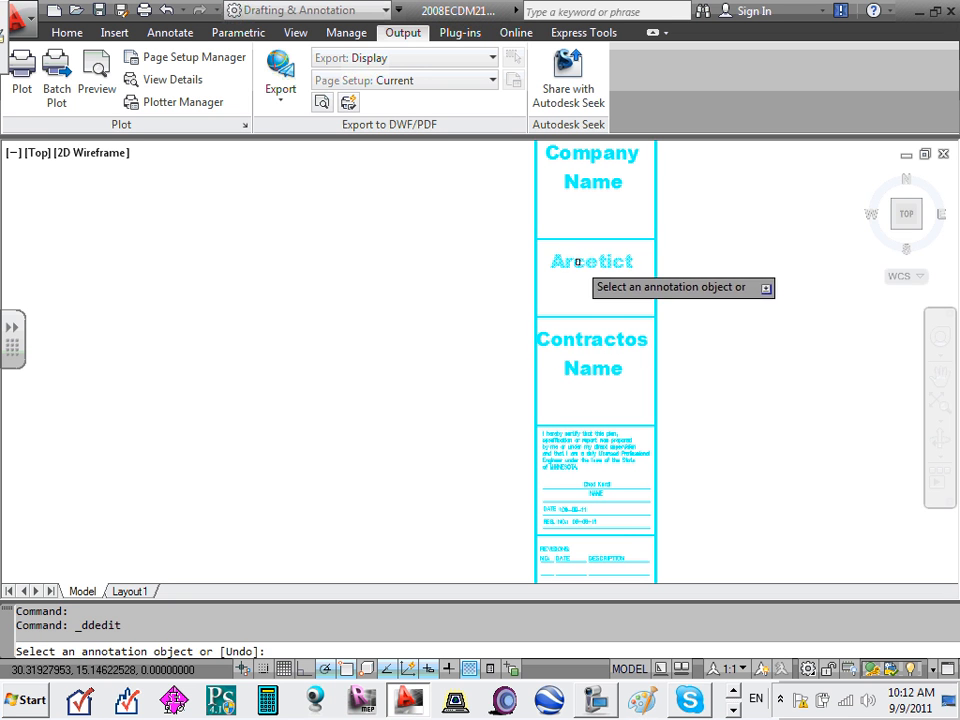
- Correct the 'Arcetict' spelling to 'Architect' using the spelling suggestions
click(583, 262)
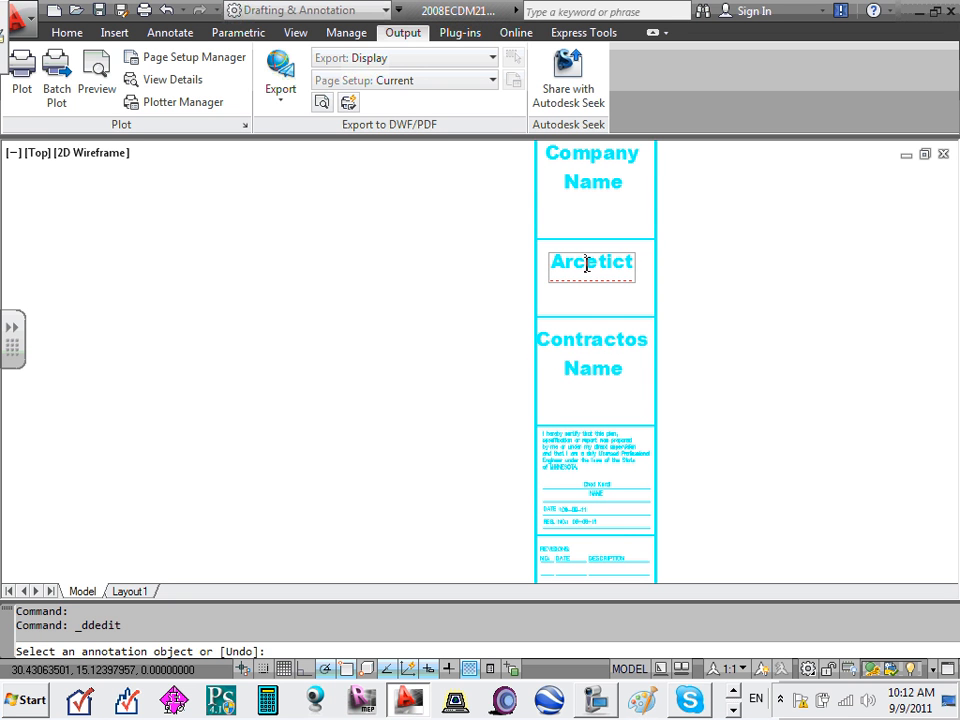
text(h)
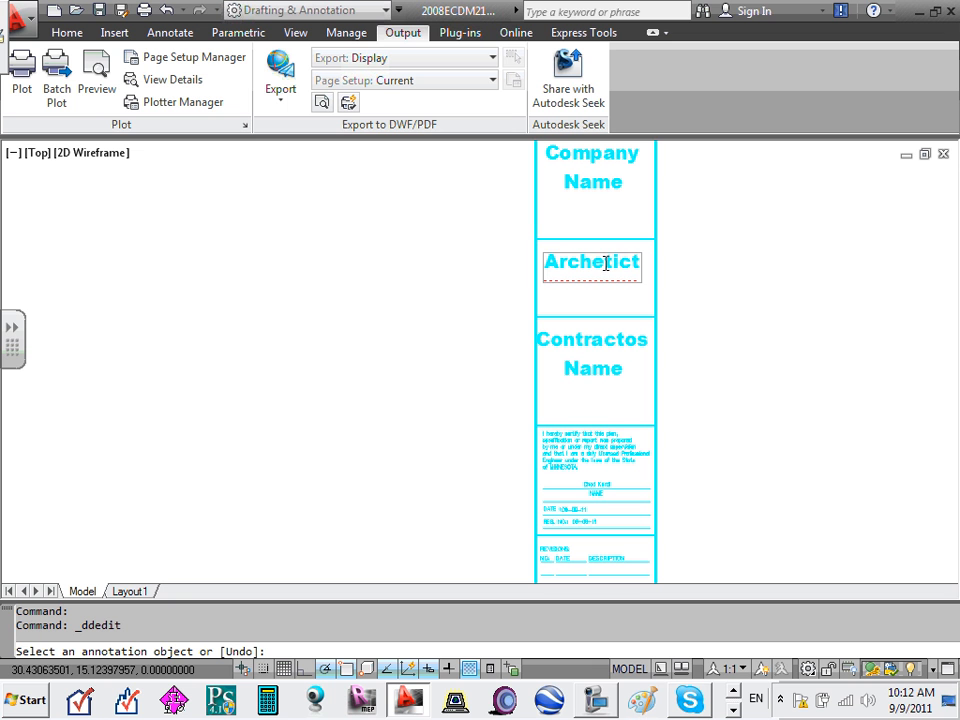
key(BackSpace)
text(i)
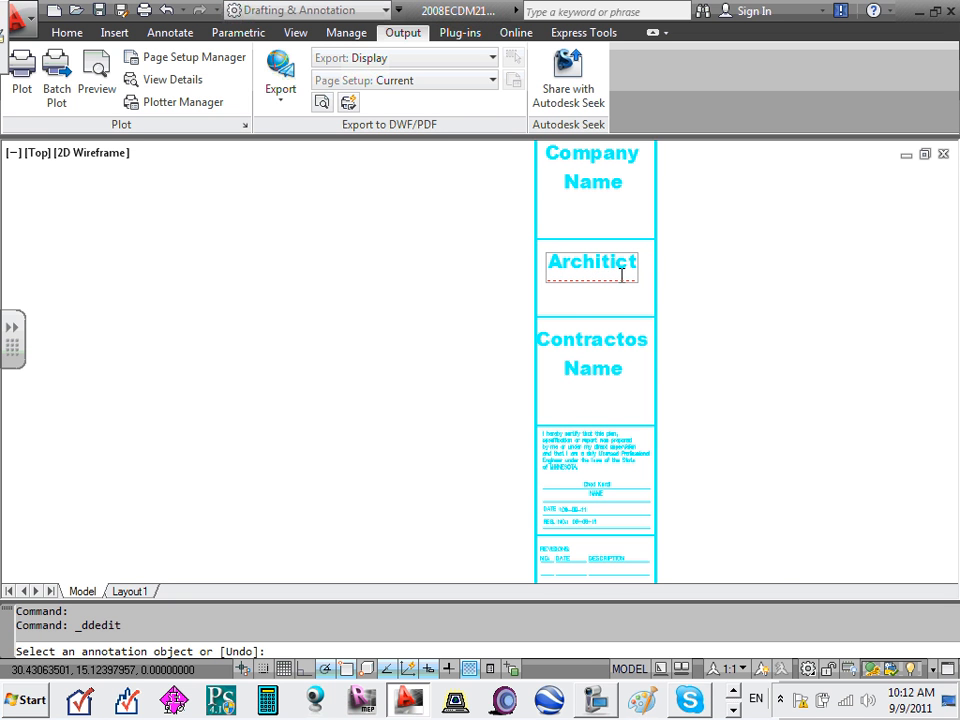
right_click(600, 264)
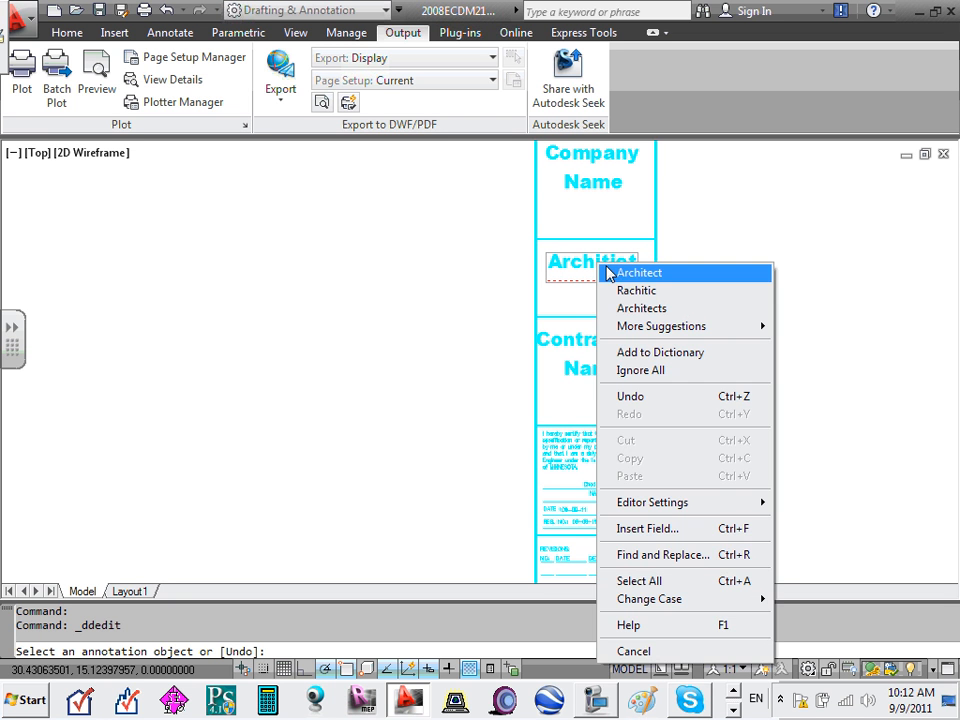
click(638, 276)
click(608, 295)
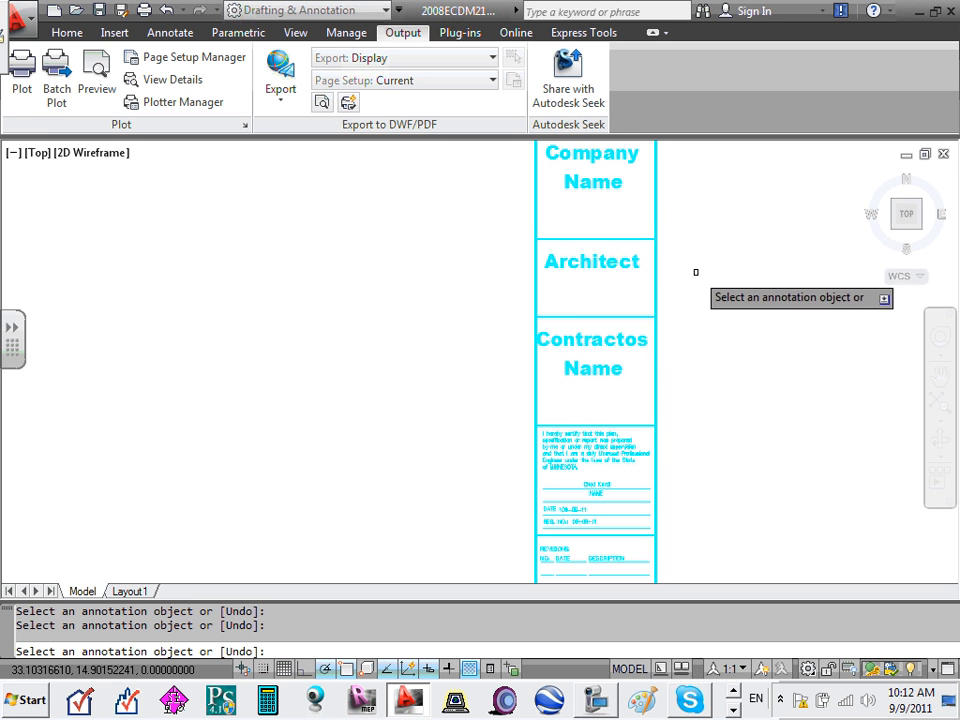
key(Escape)
key(Escape)
scroll(603, 261, down, 2)
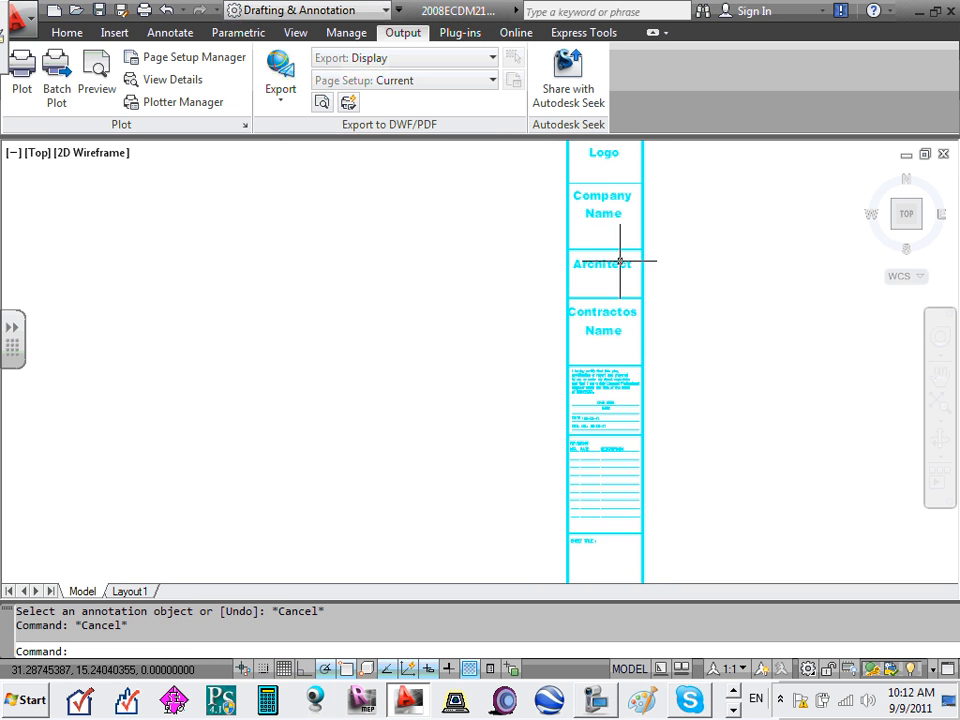
scroll(604, 261, up, 2)
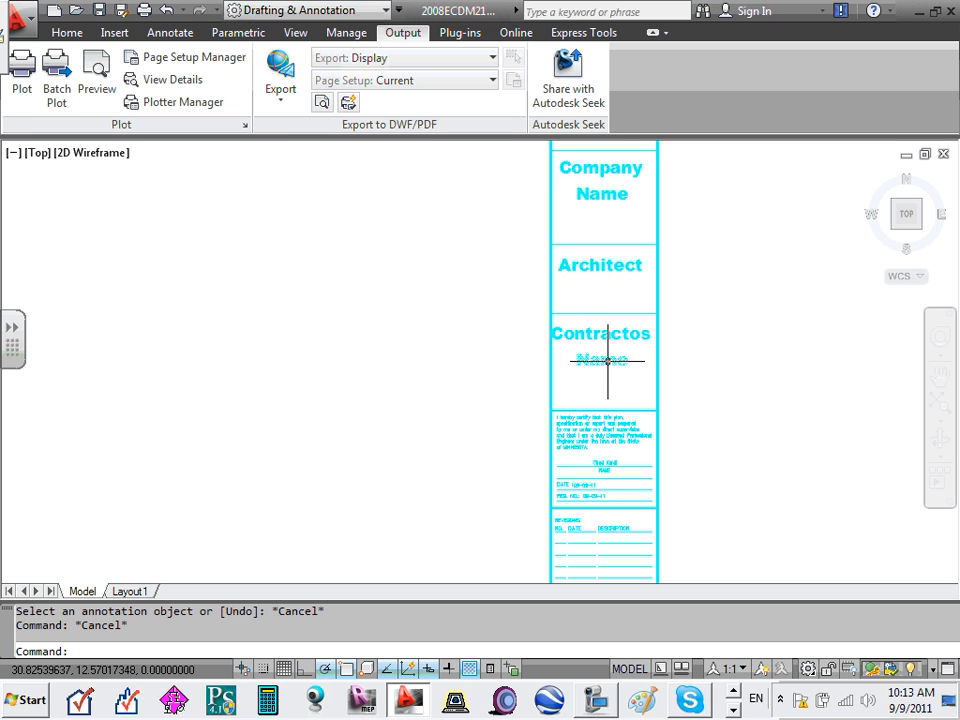
middle_drag(610, 302, 592, 488)
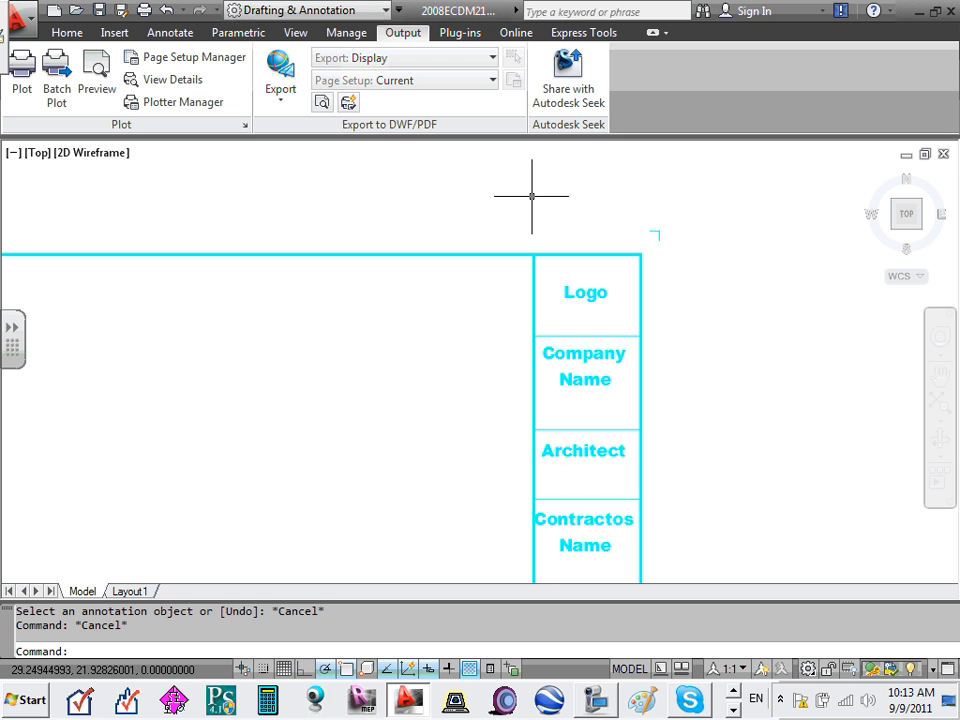
scroll(532, 196, down, 4)
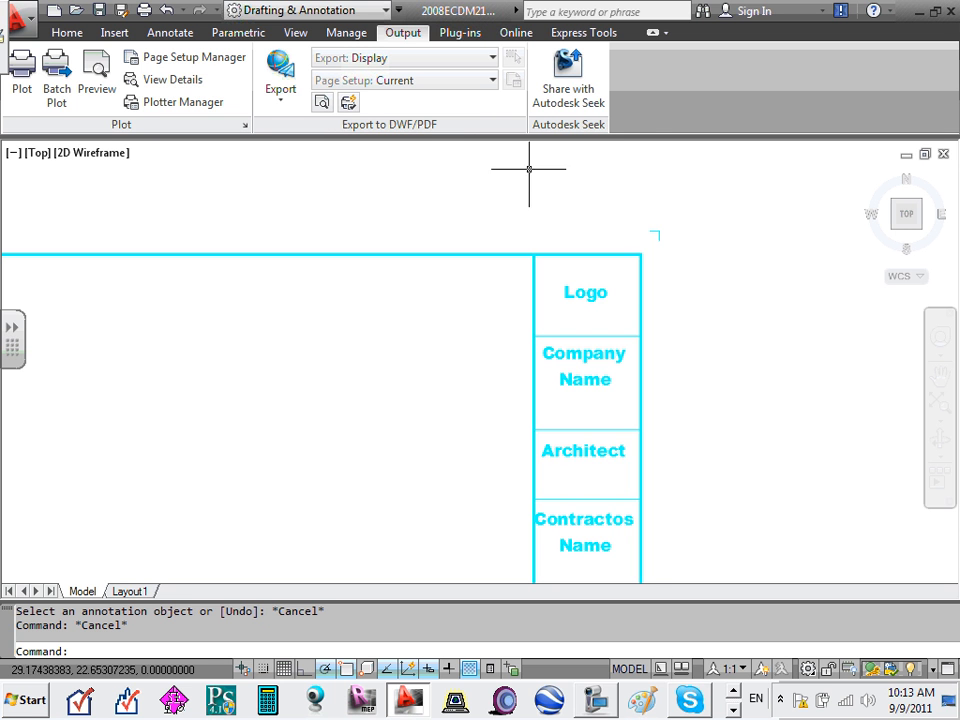
scroll(582, 270, up, 3)
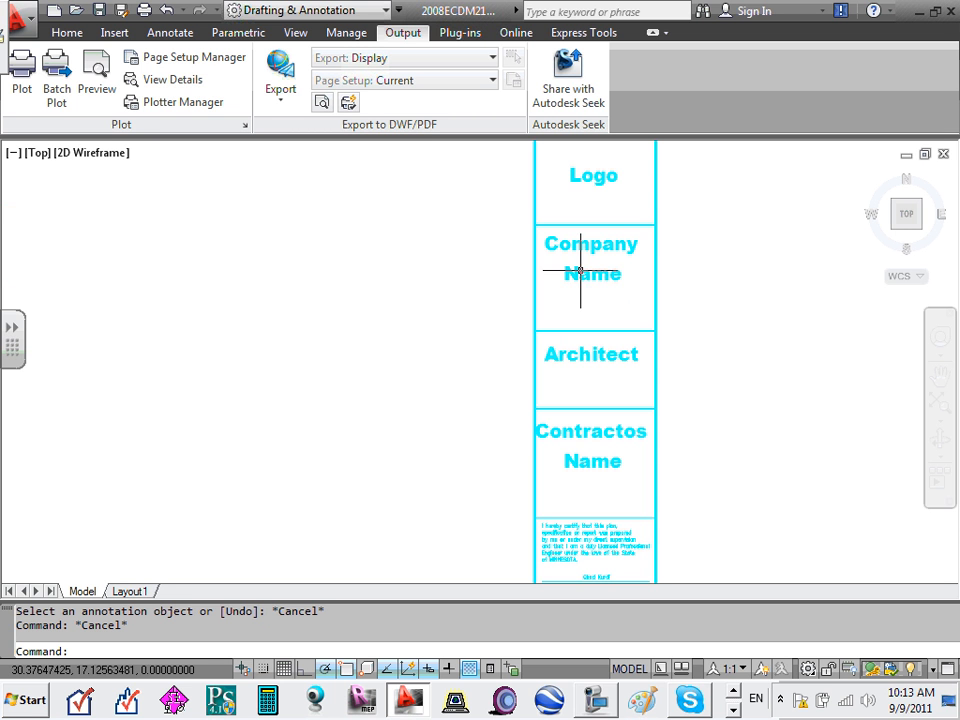
scroll(577, 275, down, 2)
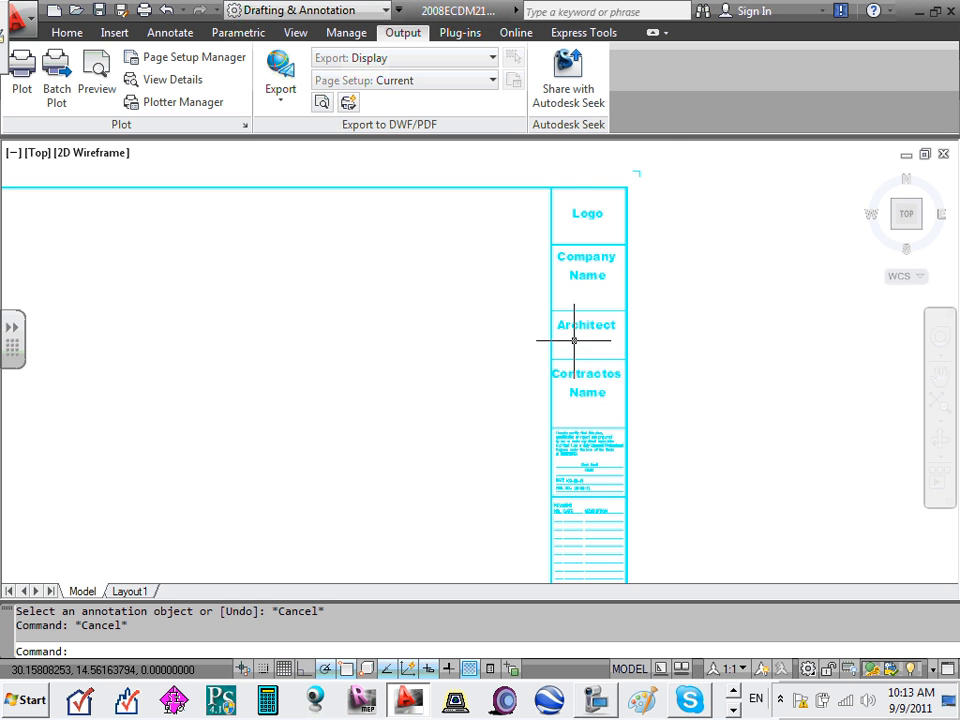
scroll(595, 206, up, 4)
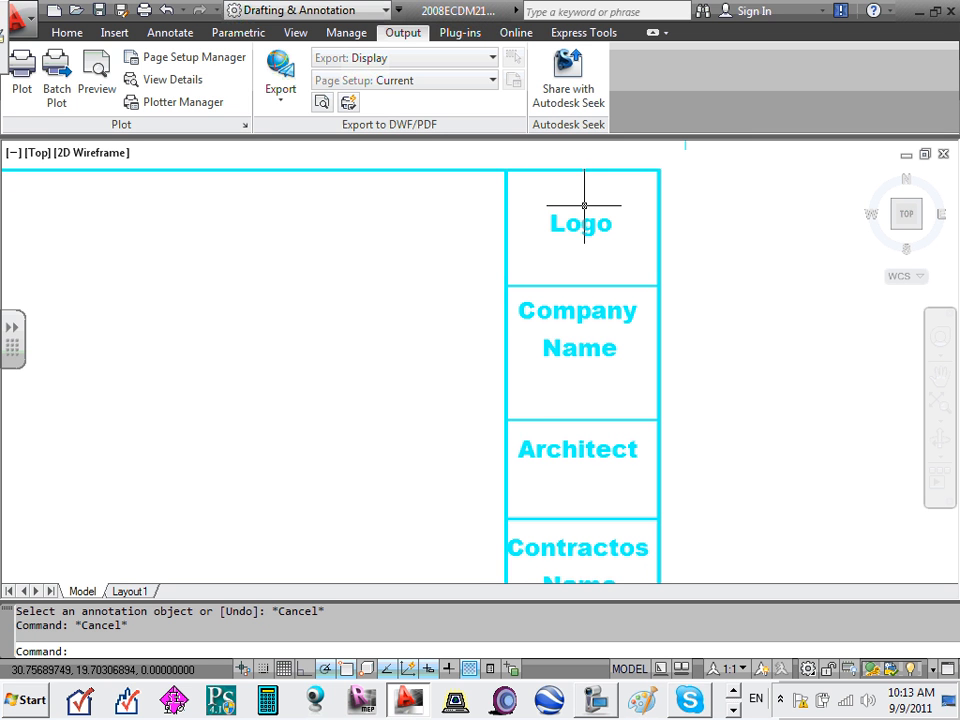
middle_drag(587, 205, 593, 214)
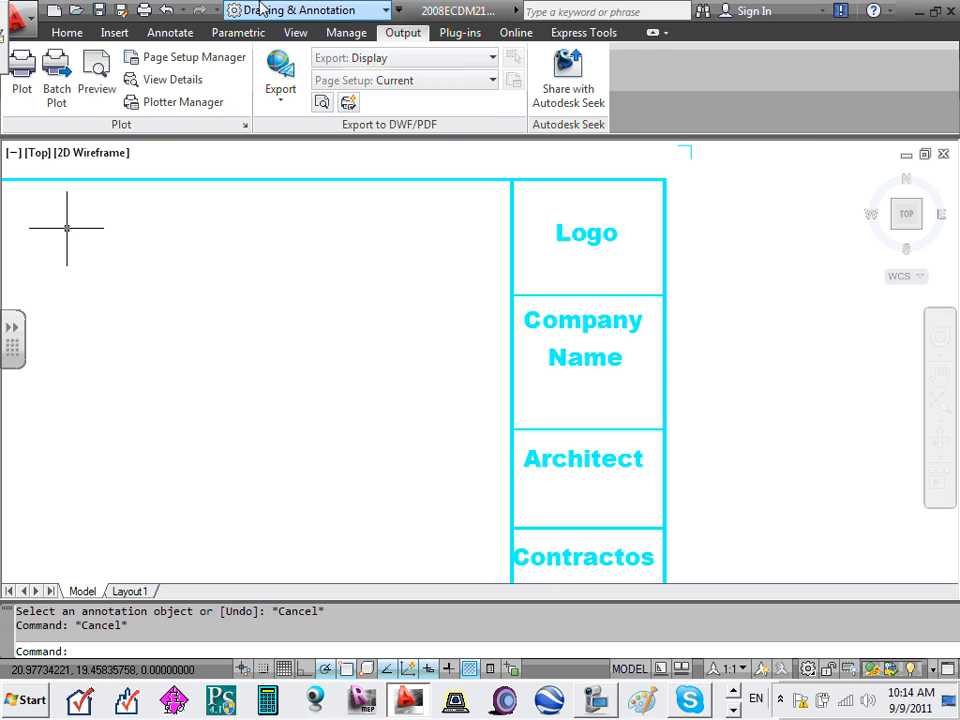
- Attach an image: show All files and choose the photo JPG from Desktop > Private
click(118, 35)
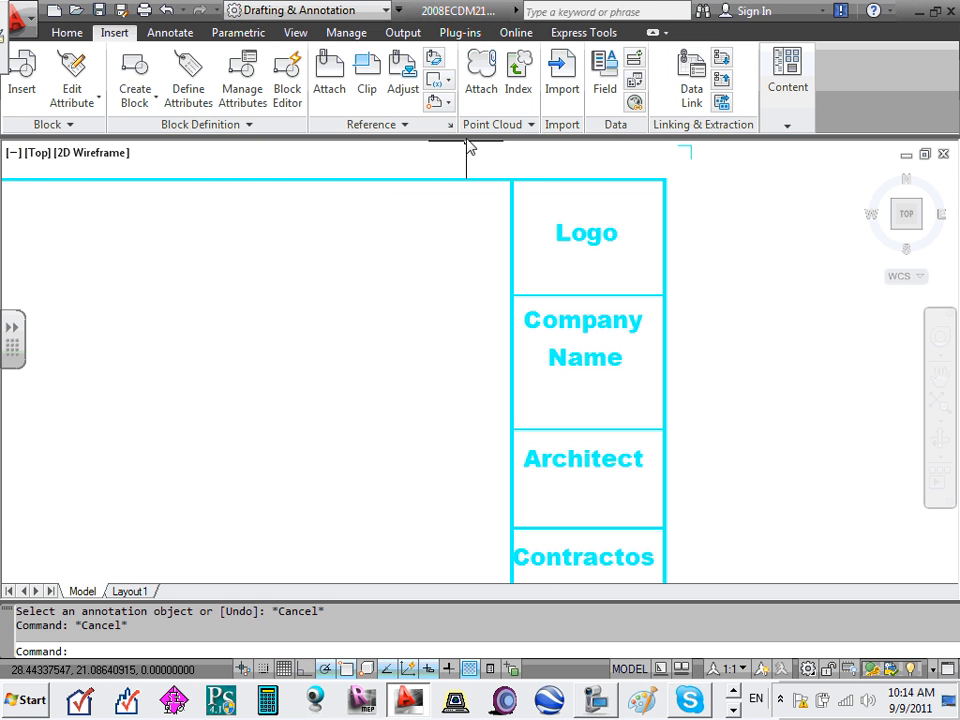
click(331, 88)
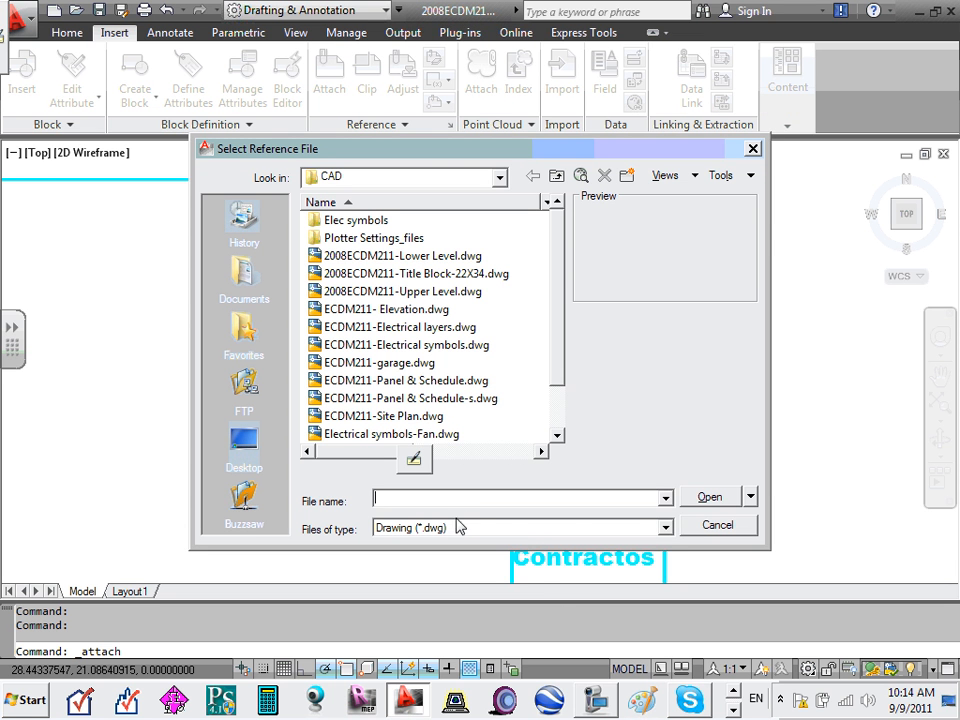
click(665, 527)
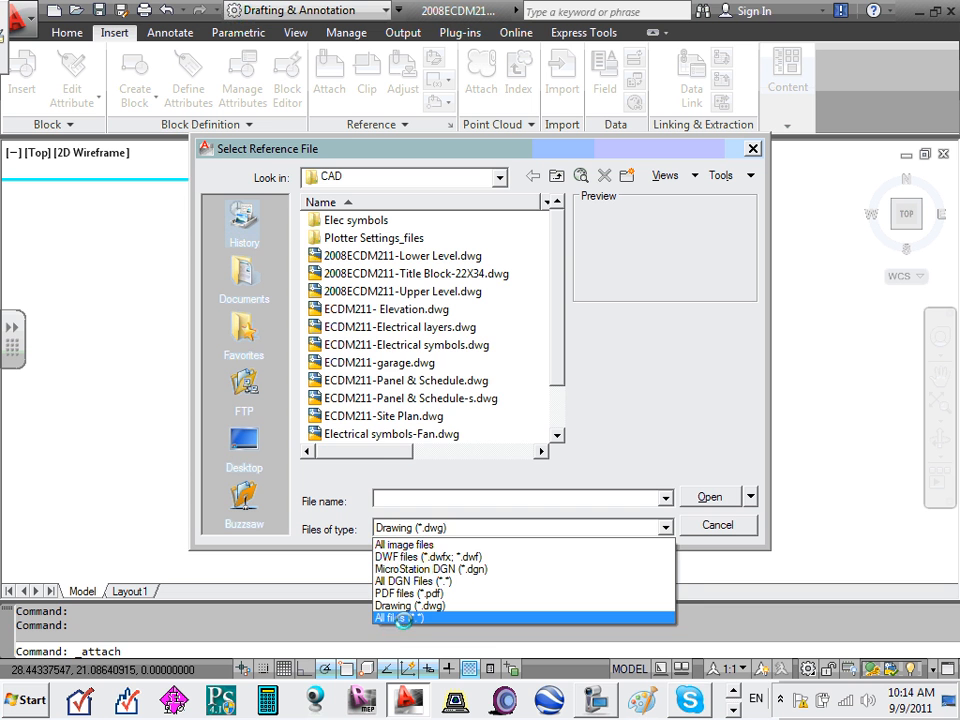
click(403, 618)
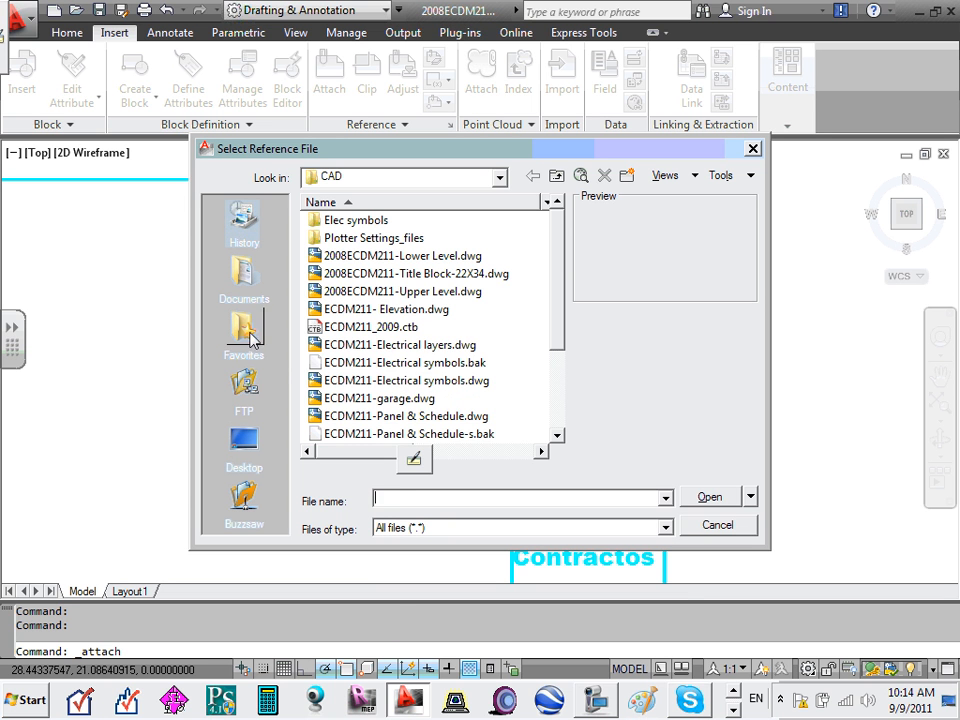
click(243, 440)
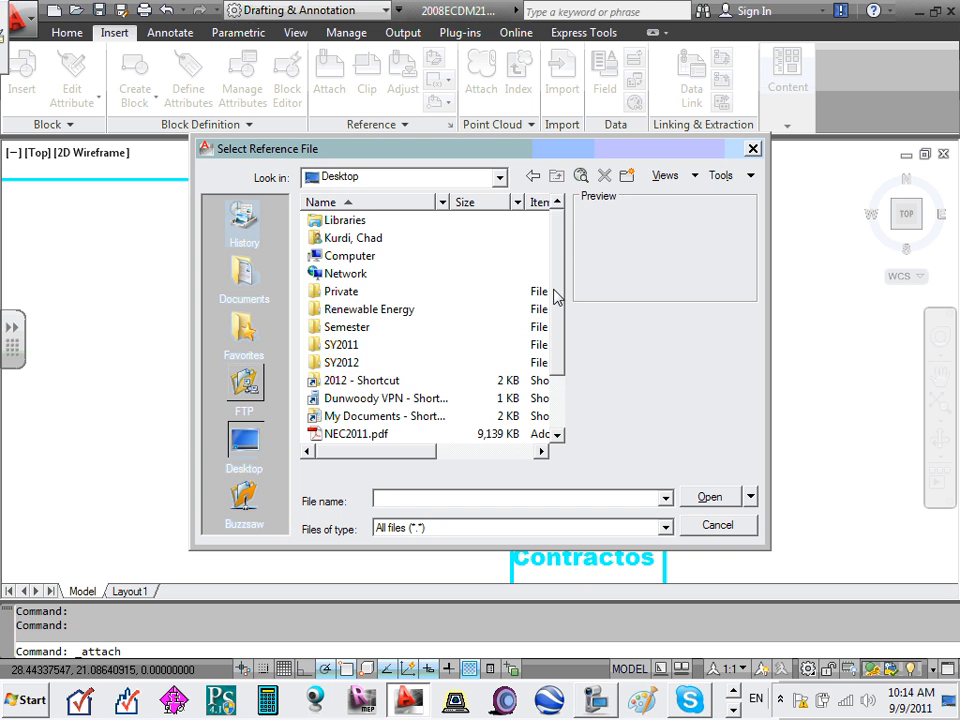
scroll(545, 315, down, 2)
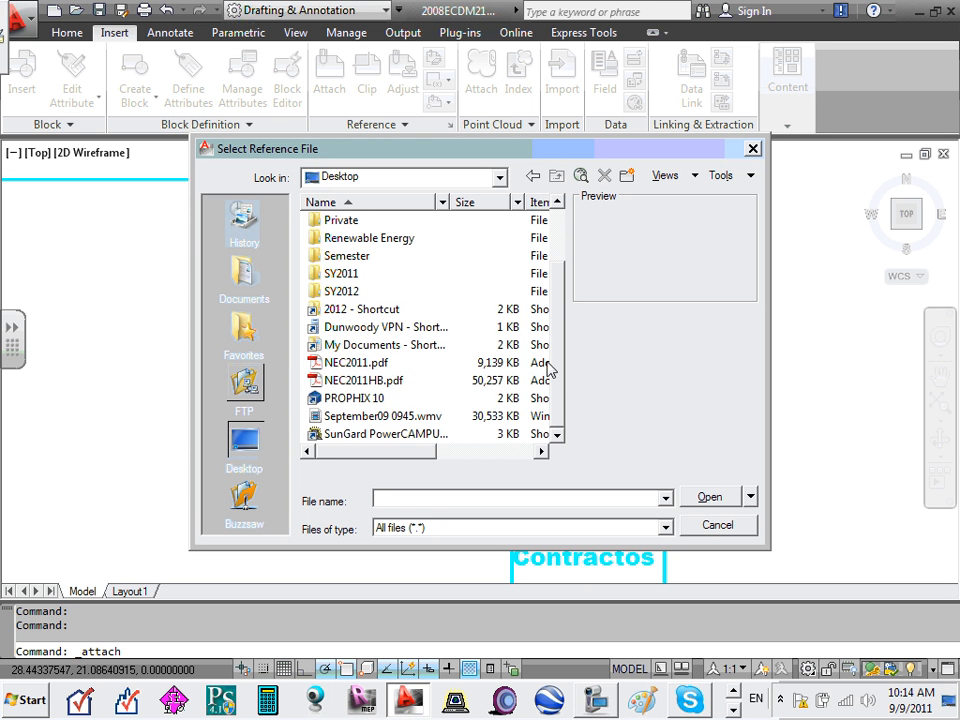
double_click(345, 222)
scroll(348, 320, down, 2)
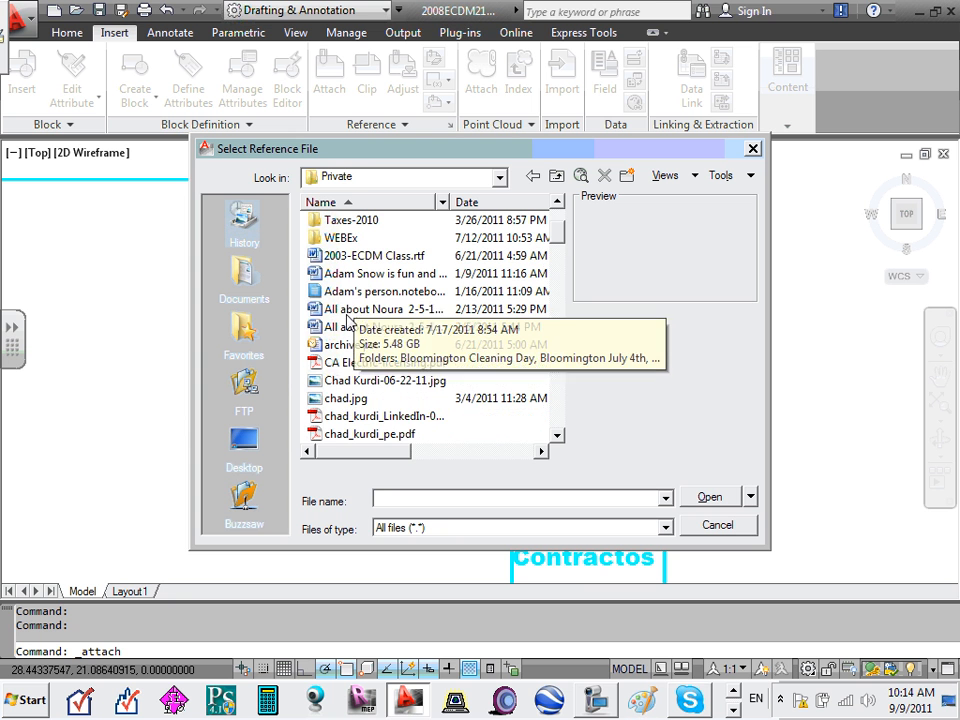
click(352, 401)
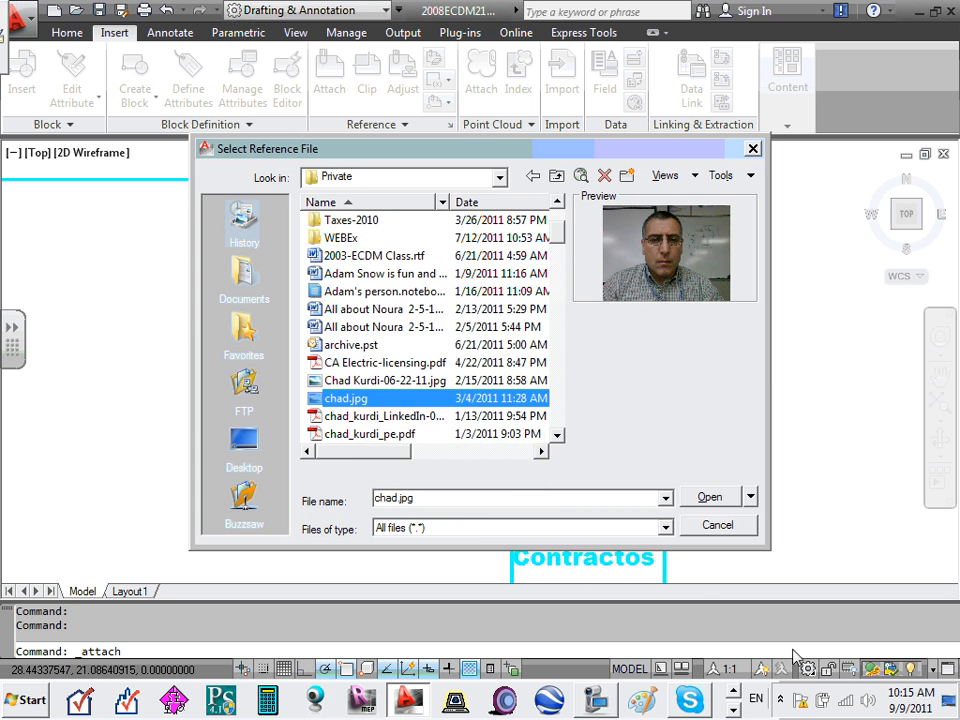
click(711, 497)
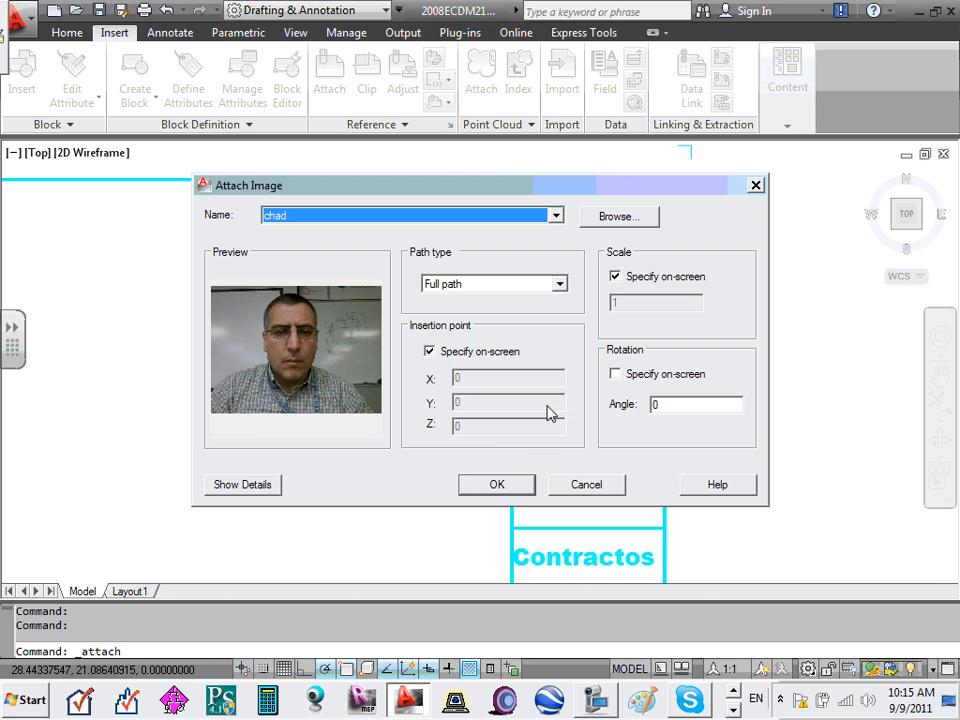
- Insert the photo at the title block corner at scale 1, then drag it into the Logo cell
click(495, 486)
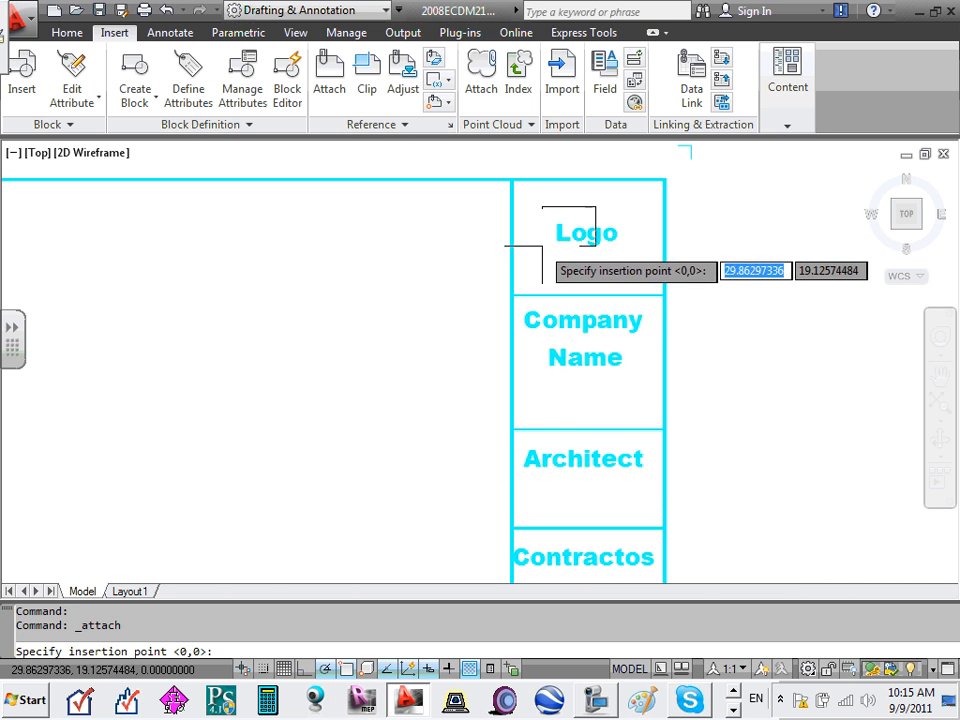
click(511, 180)
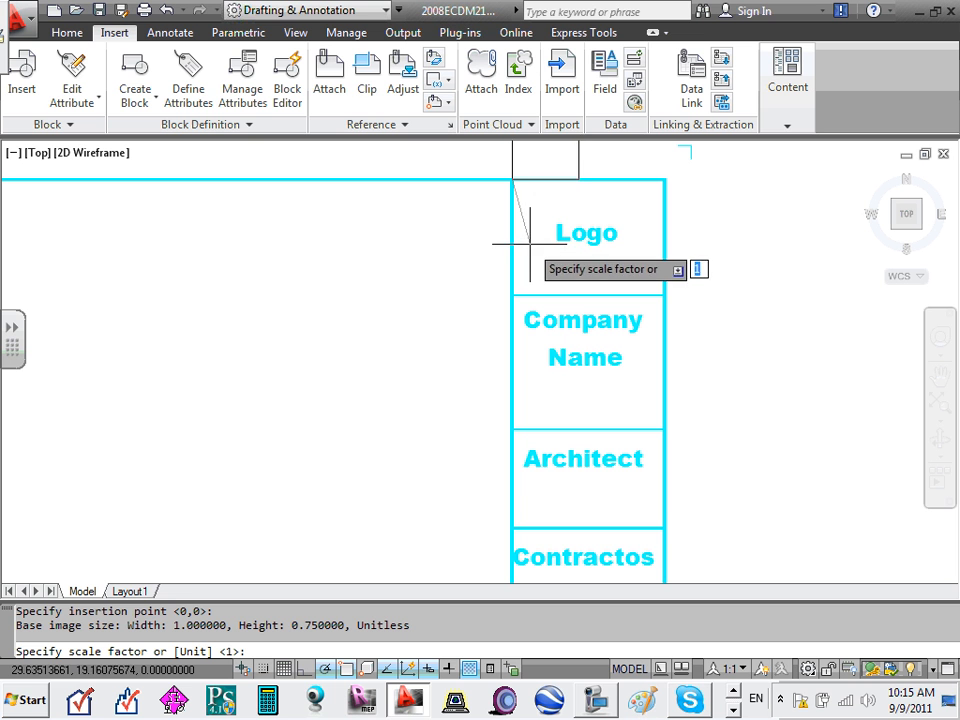
click(634, 268)
scroll(612, 253, down, 4)
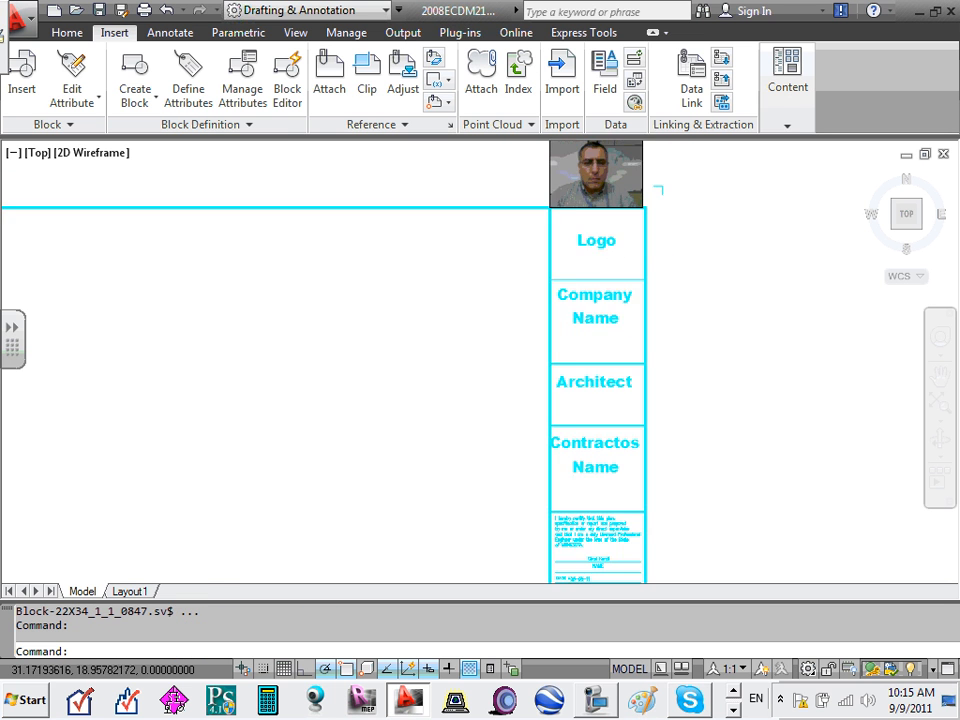
scroll(602, 188, up, 5)
click(605, 176)
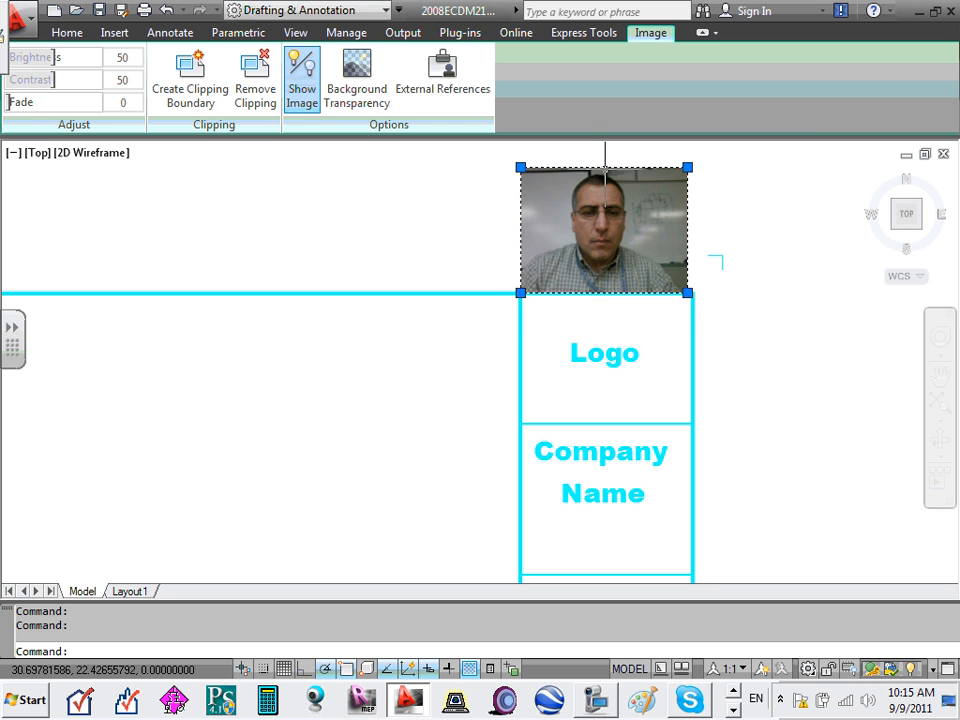
drag(605, 176, 609, 298)
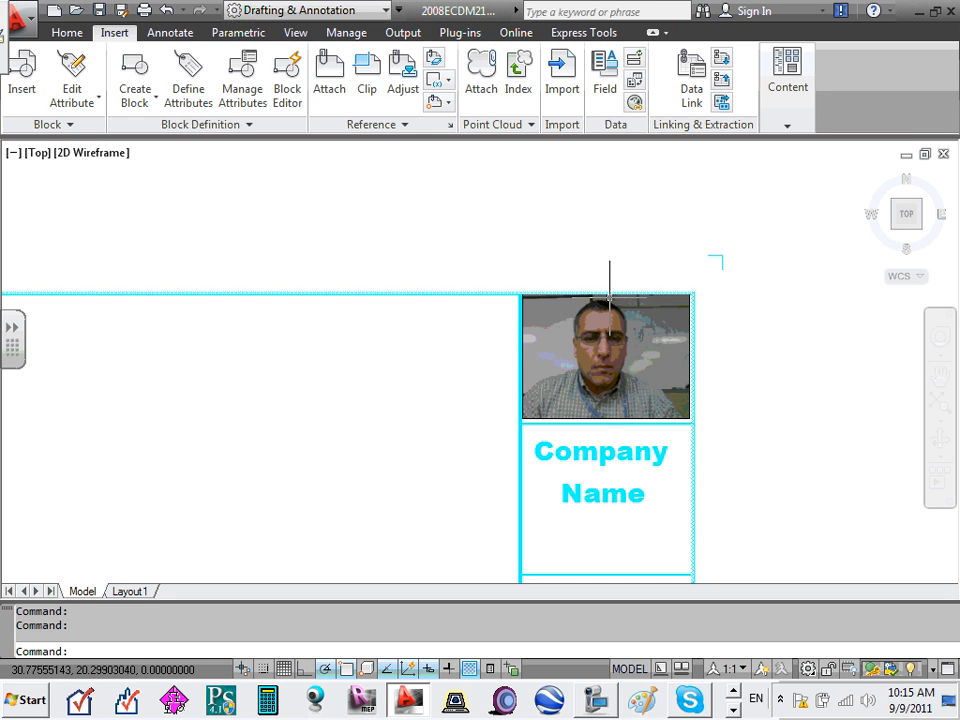
key(Escape)
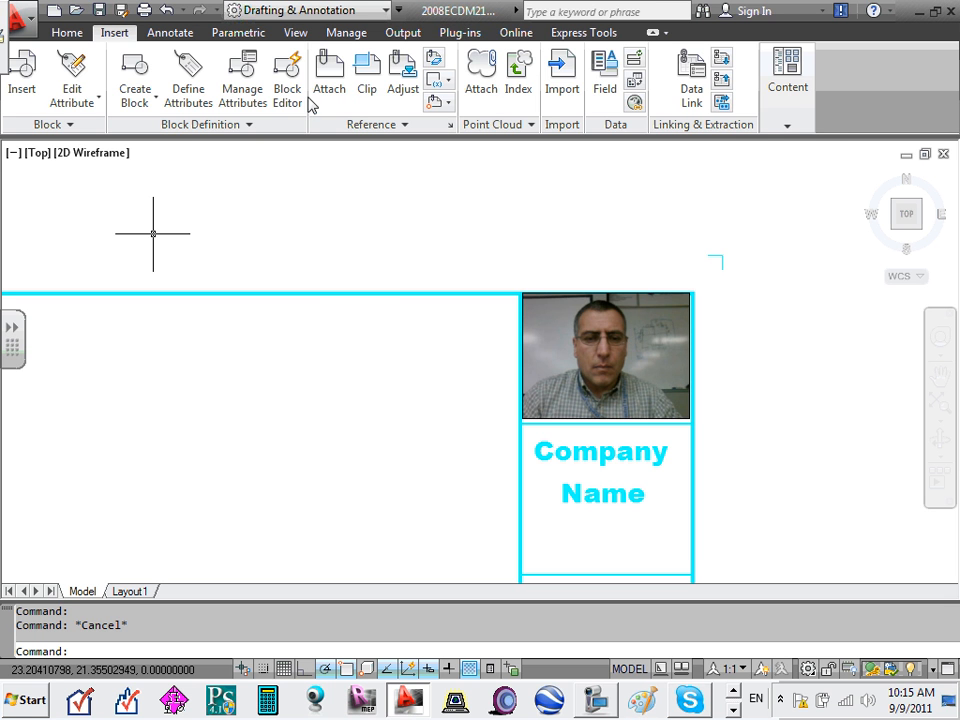
click(335, 80)
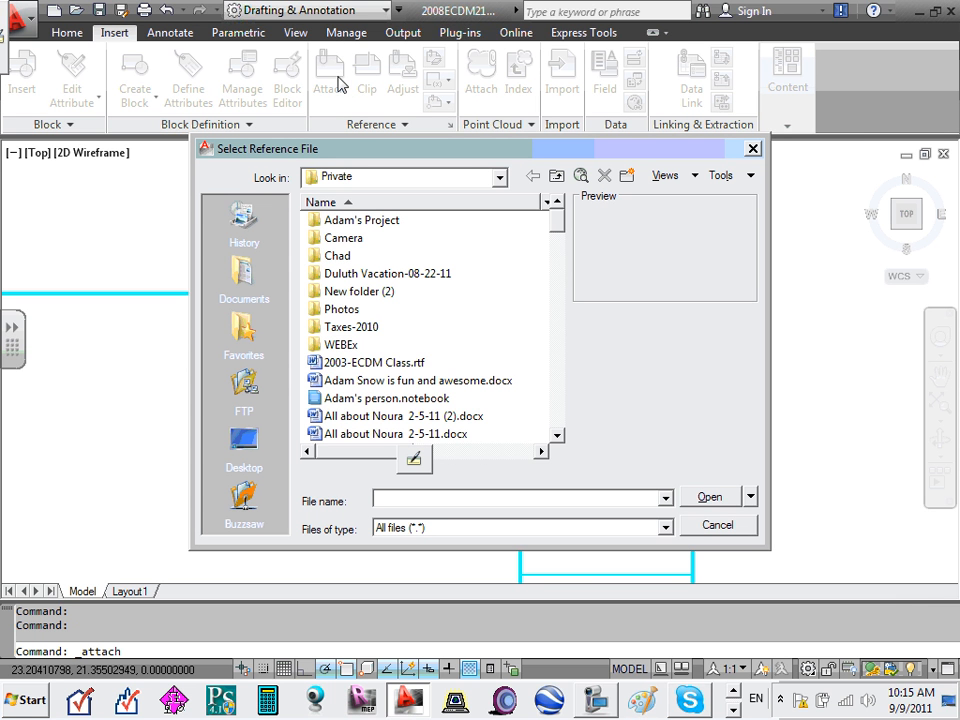
click(753, 149)
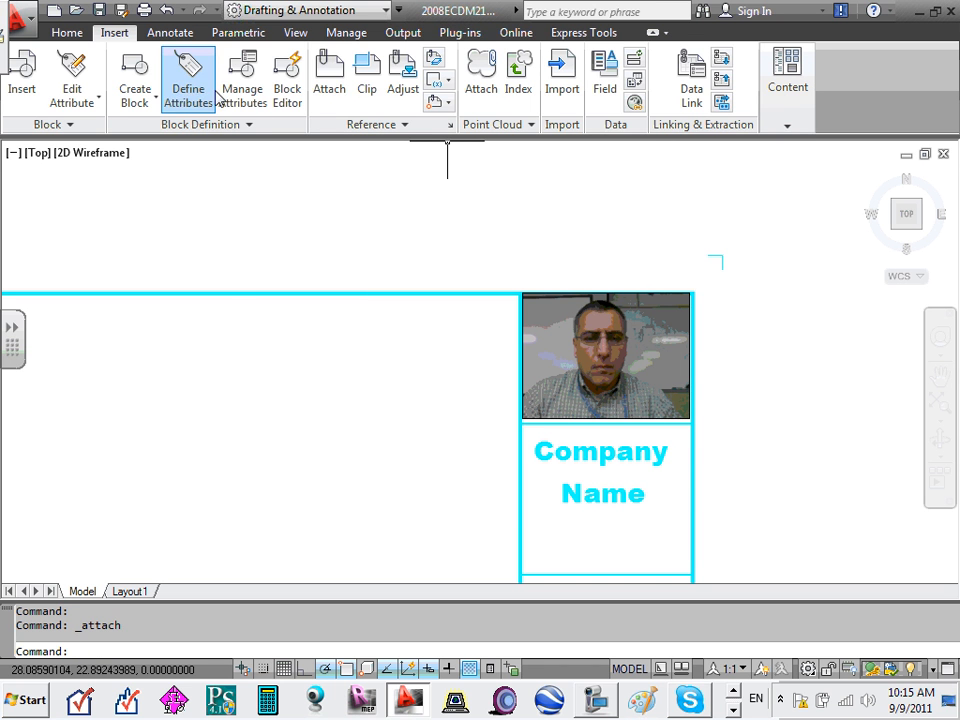
click(563, 86)
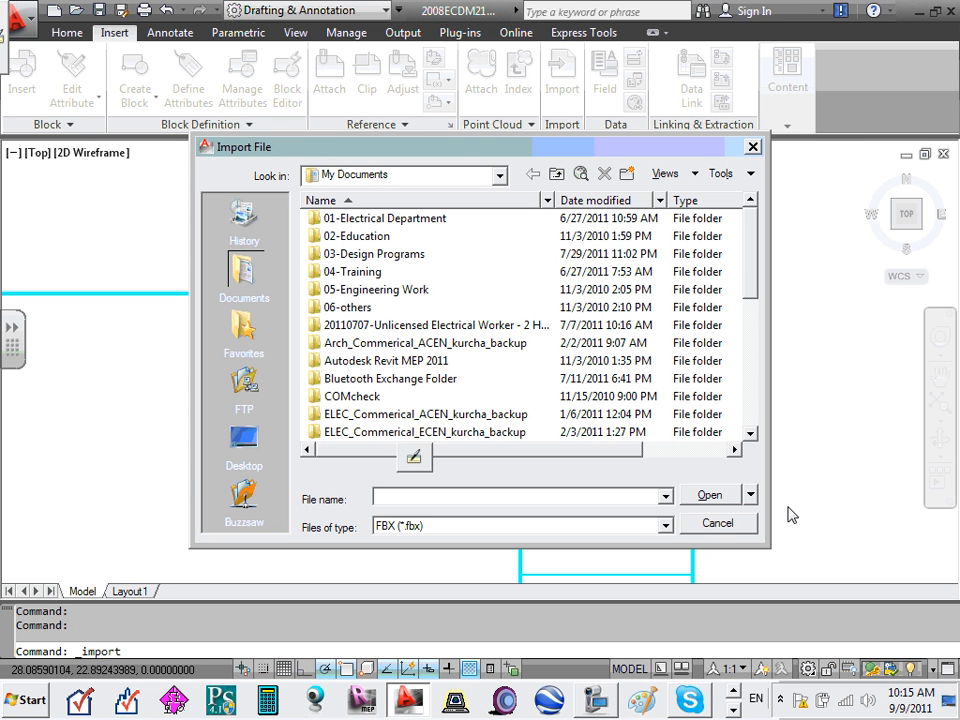
click(709, 526)
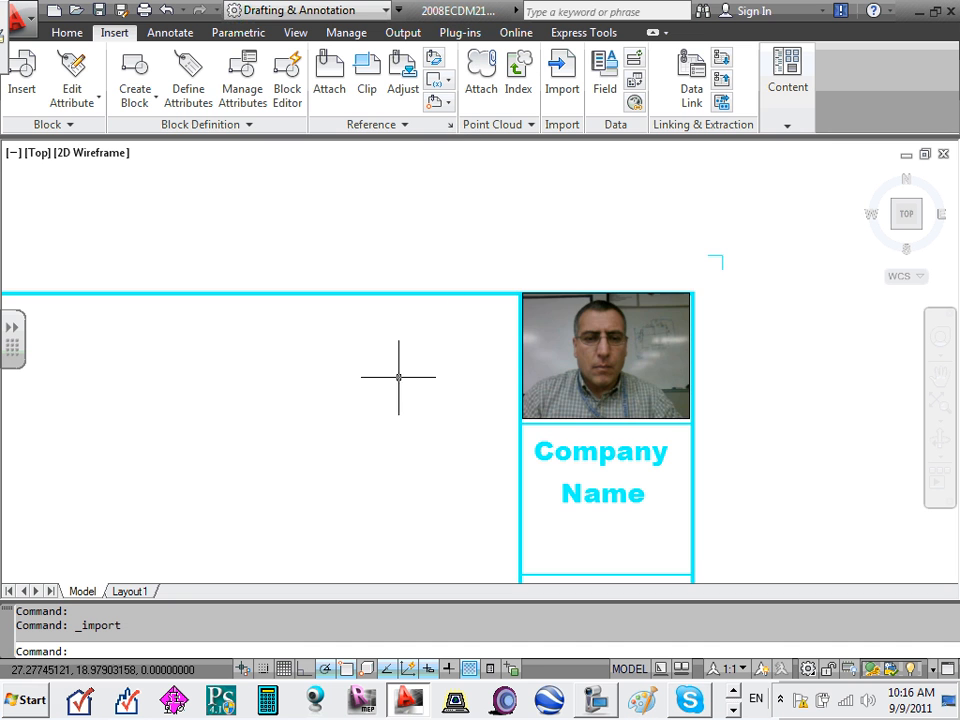
scroll(400, 385, down, 6)
middle_drag(420, 422, 491, 331)
scroll(651, 261, up, 8)
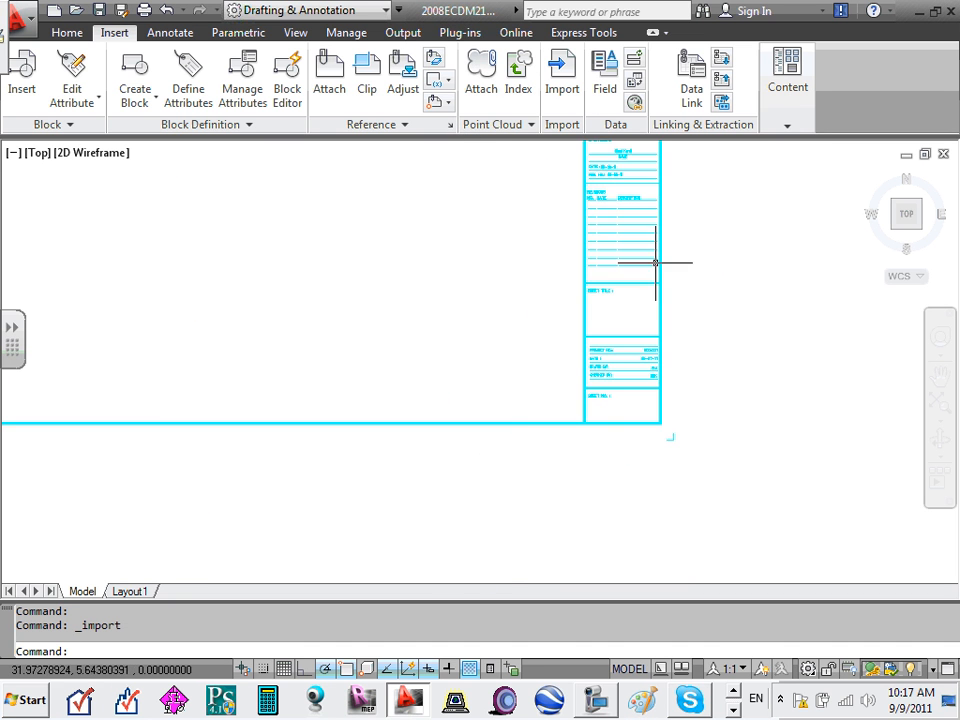
scroll(611, 285, down, 8)
middle_drag(509, 275, 533, 371)
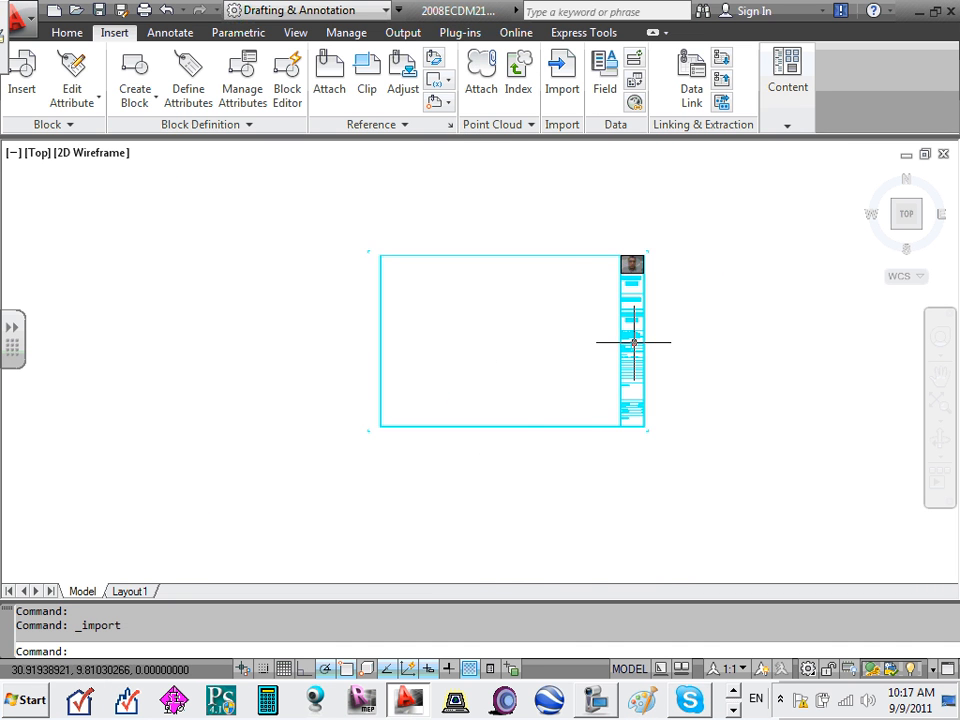
scroll(633, 341, up, 6)
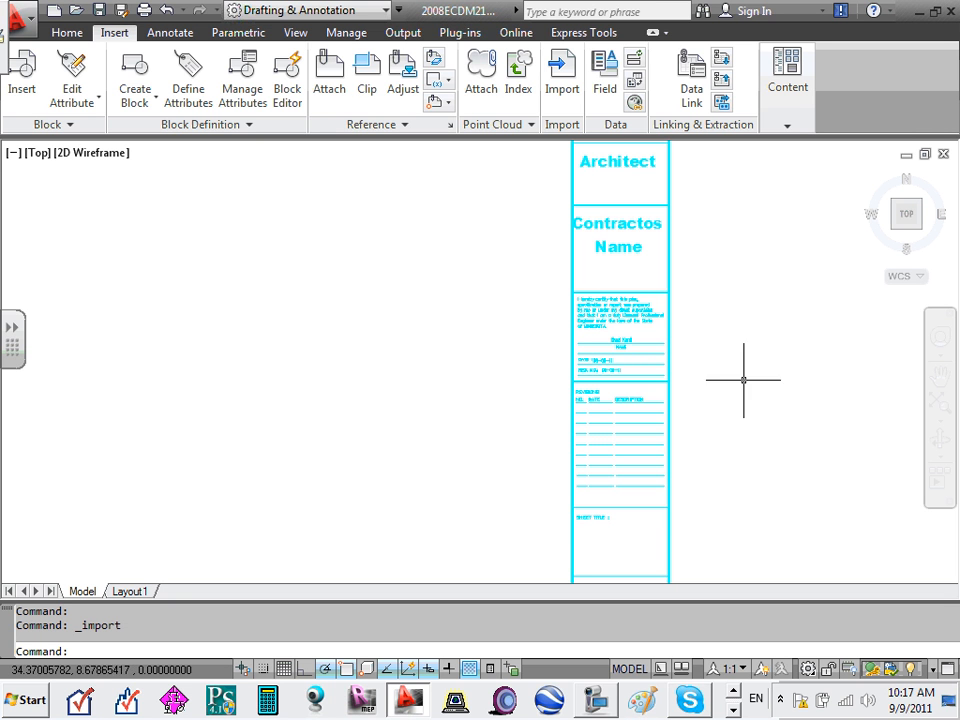
key(Escape)
scroll(640, 345, up, 5)
scroll(626, 349, down, 10)
scroll(628, 429, up, 12)
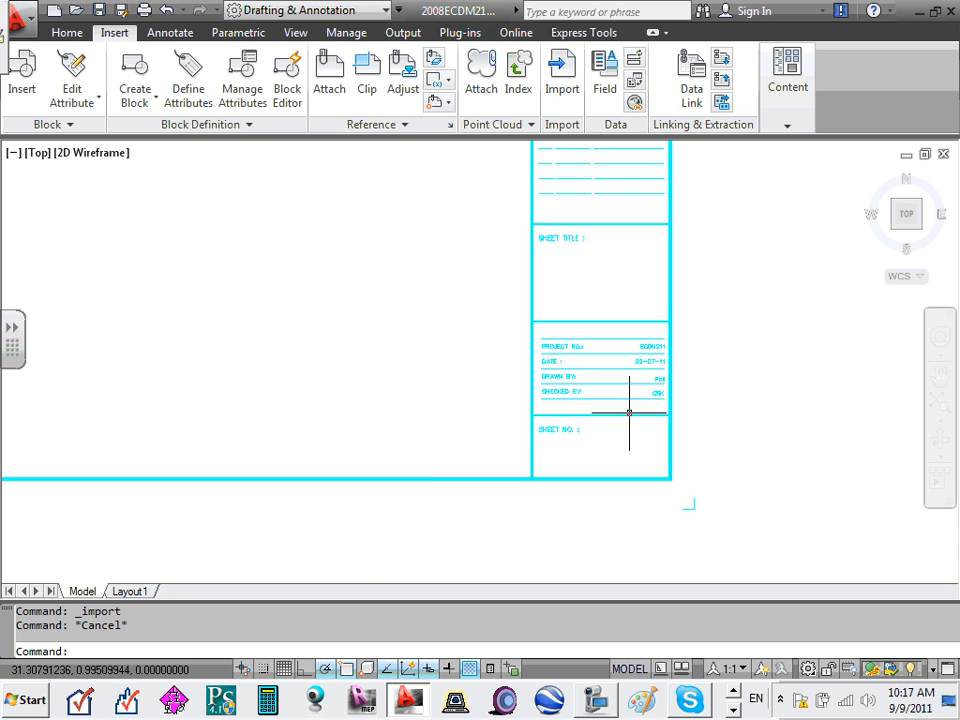
middle_drag(509, 419, 509, 419)
scroll(531, 476, down, 5)
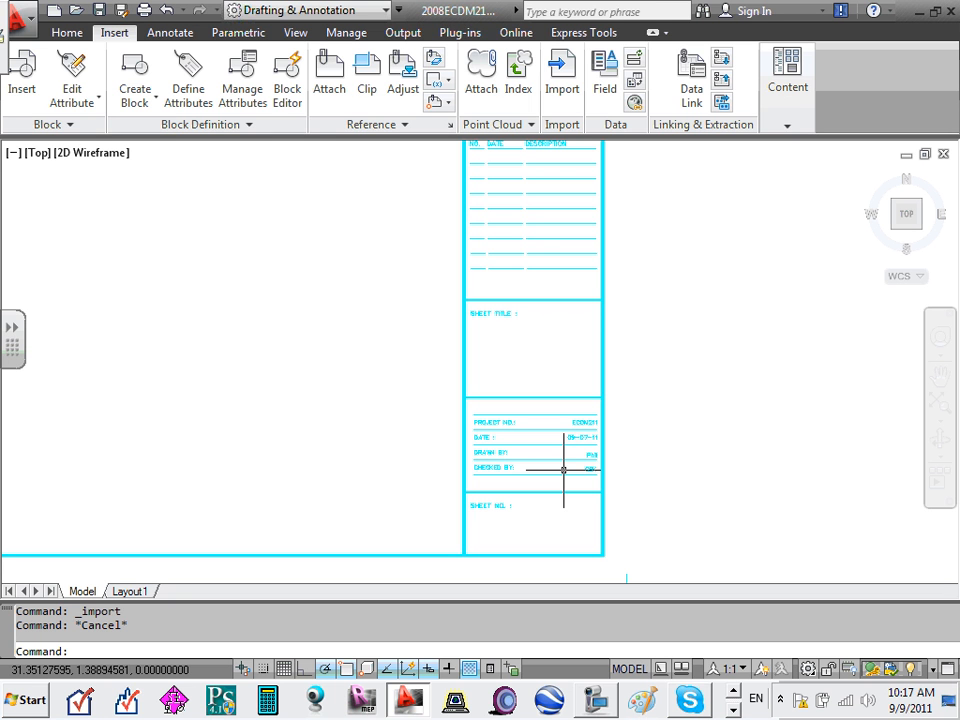
click(67, 33)
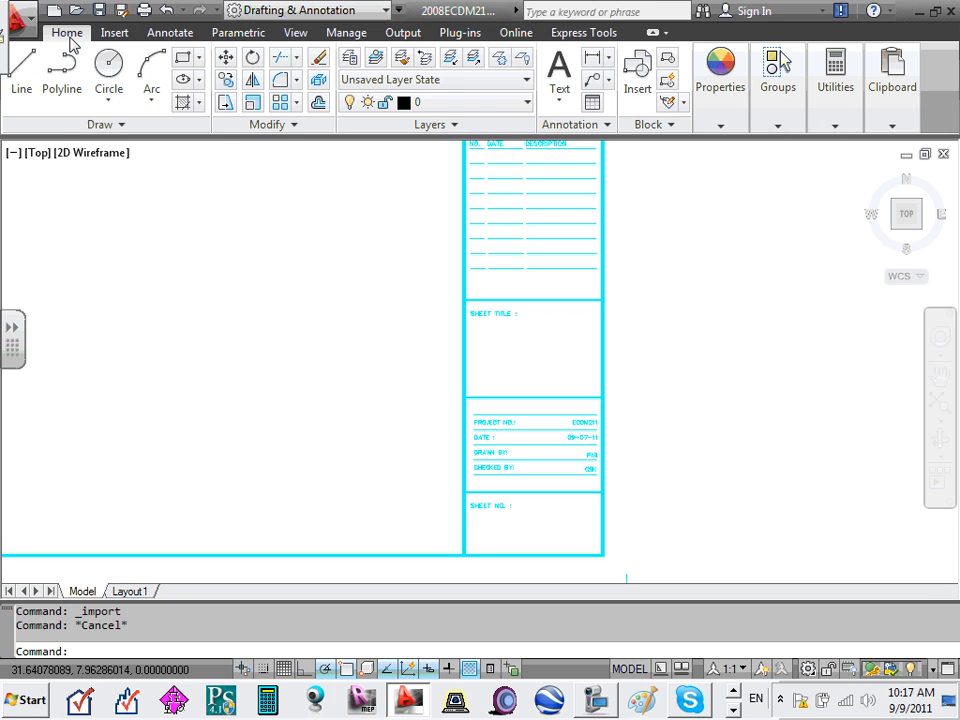
click(561, 100)
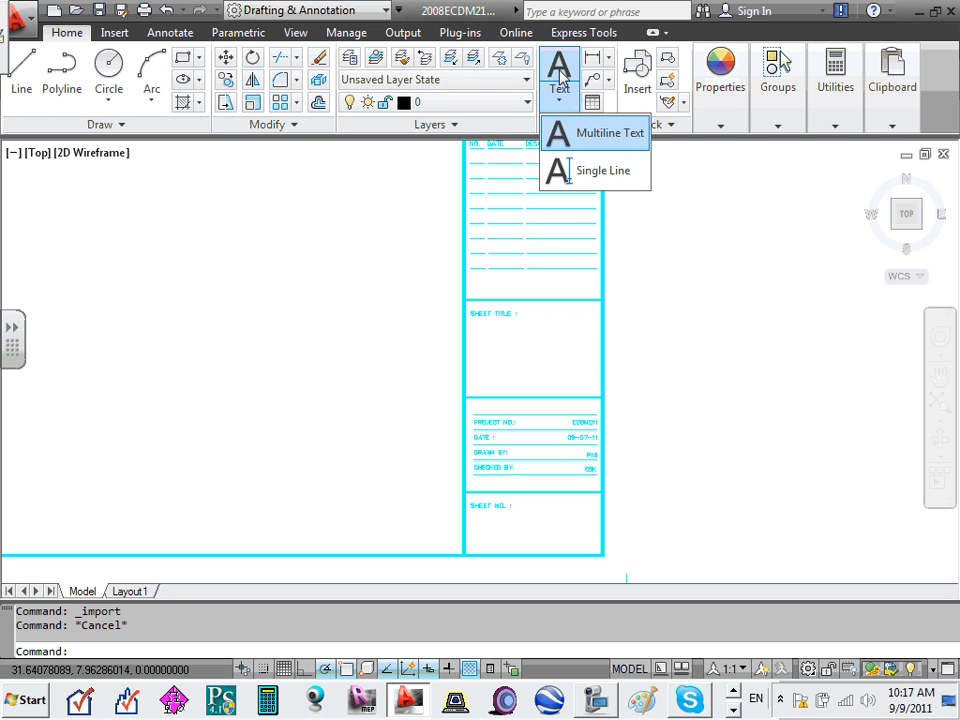
click(575, 133)
click(499, 520)
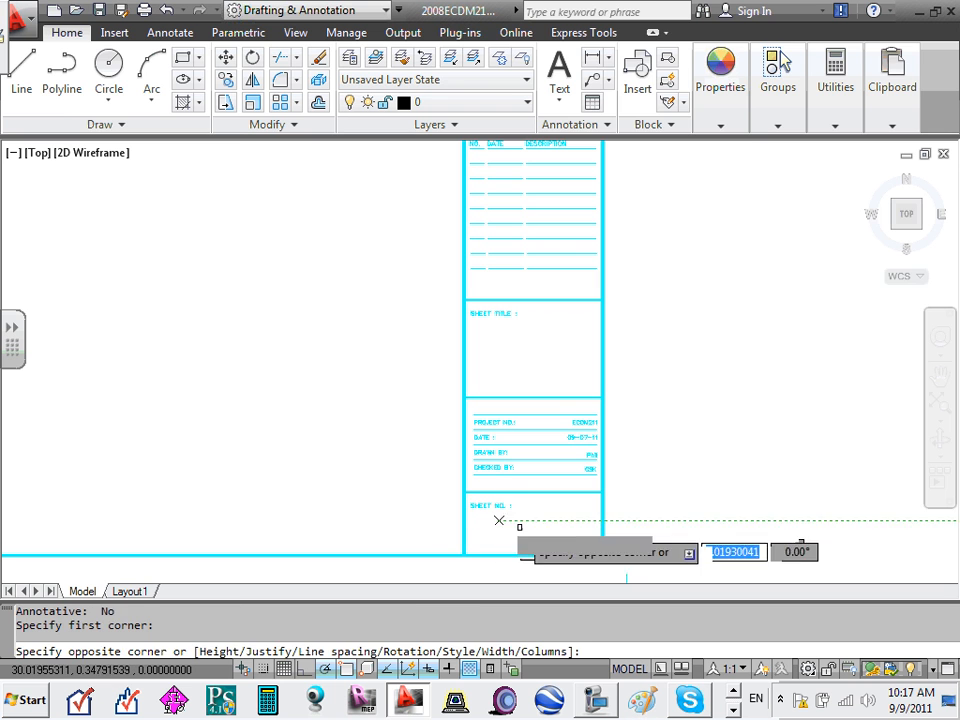
click(561, 536)
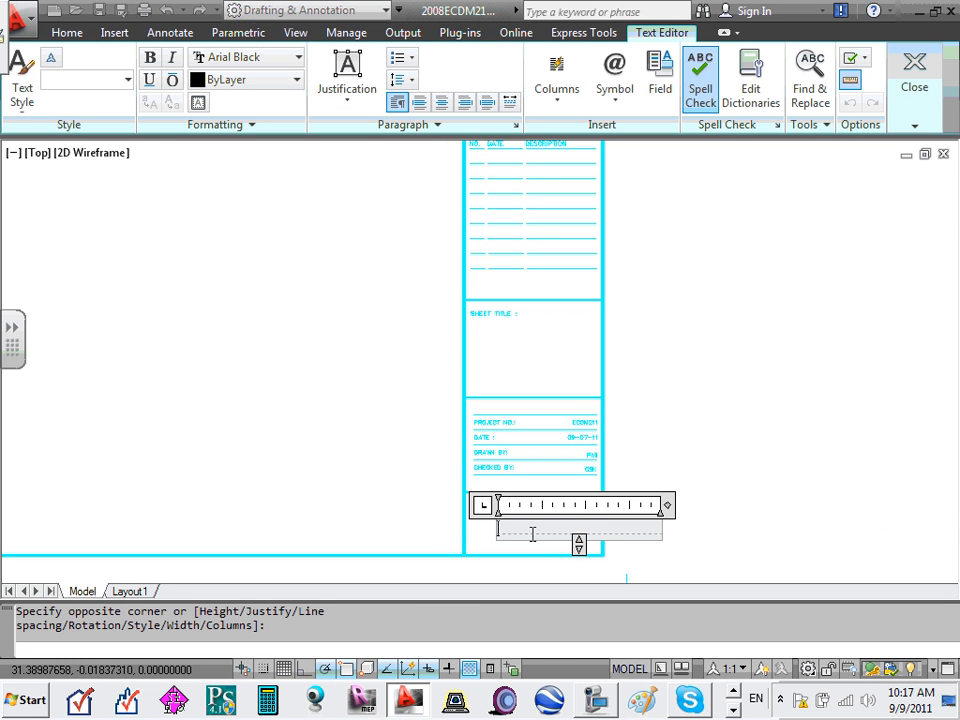
text(uitytytr)
key(Return)
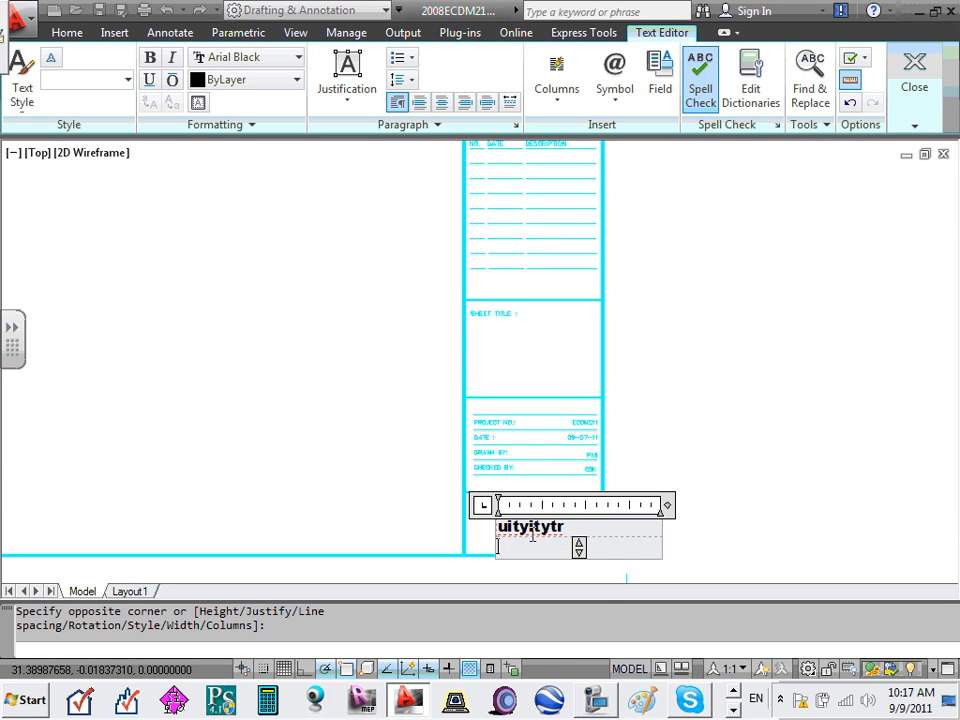
click(621, 469)
scroll(512, 514, up, 2)
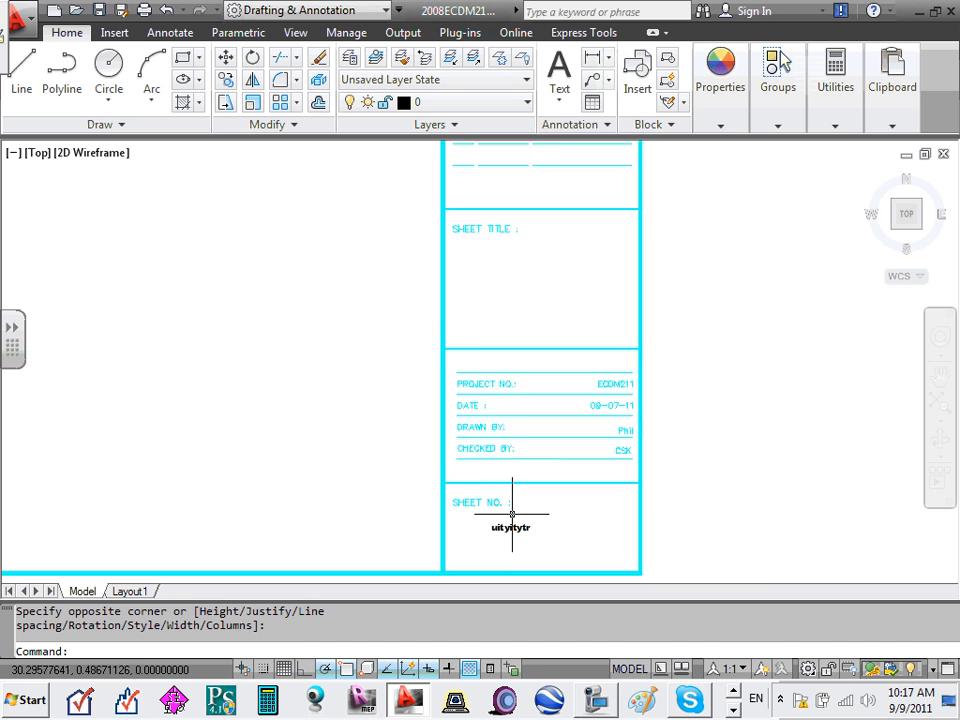
scroll(512, 514, up, 6)
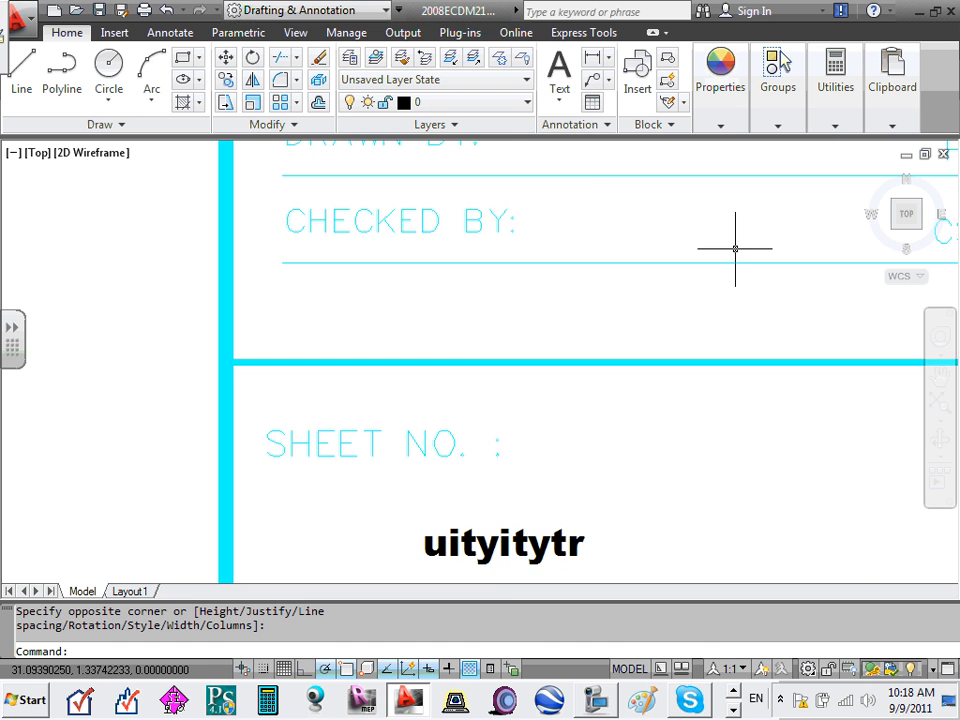
scroll(555, 475, down, 3)
click(555, 480)
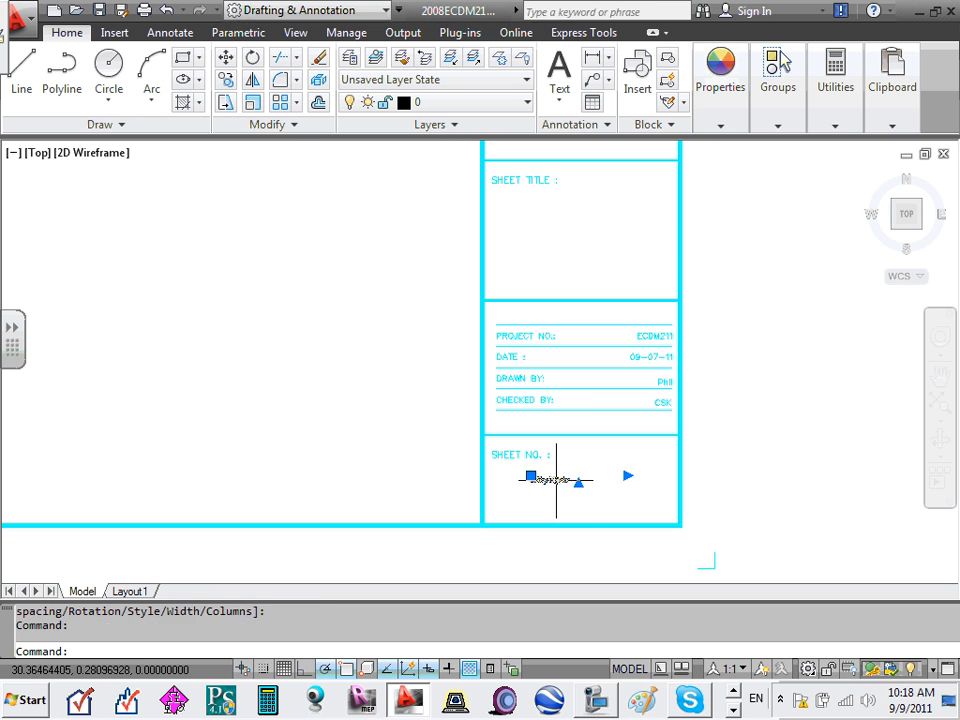
key(Delete)
scroll(595, 360, down, 2)
- Save and close 2008ECDM211-Title Block-22X34.dwg, then minimize AutoCAD to show the CAD folder
scroll(469, 302, down, 4)
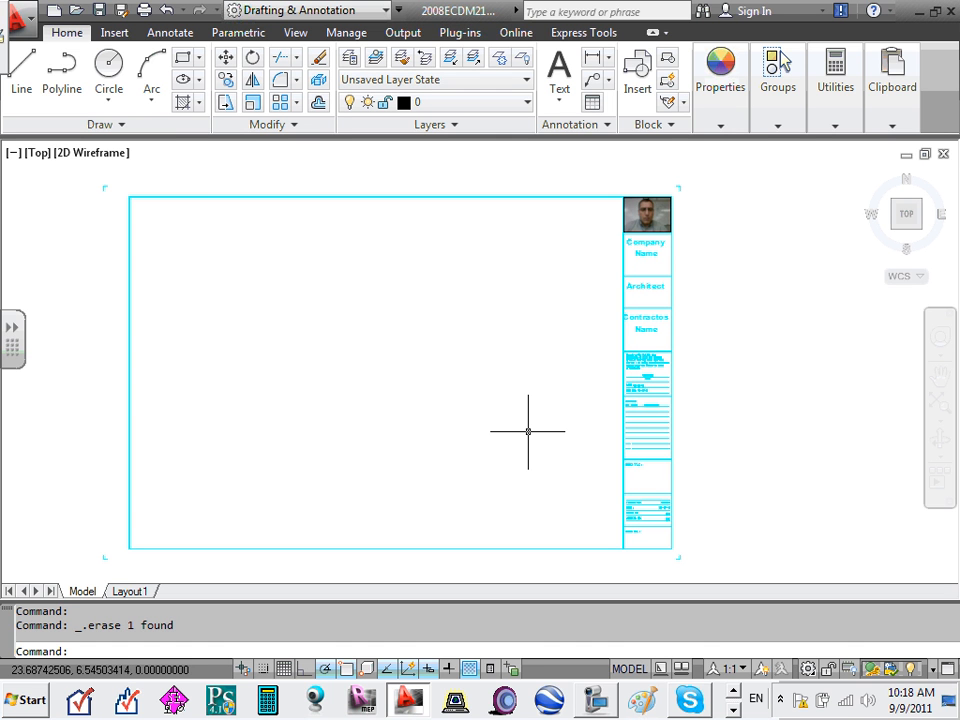
click(100, 11)
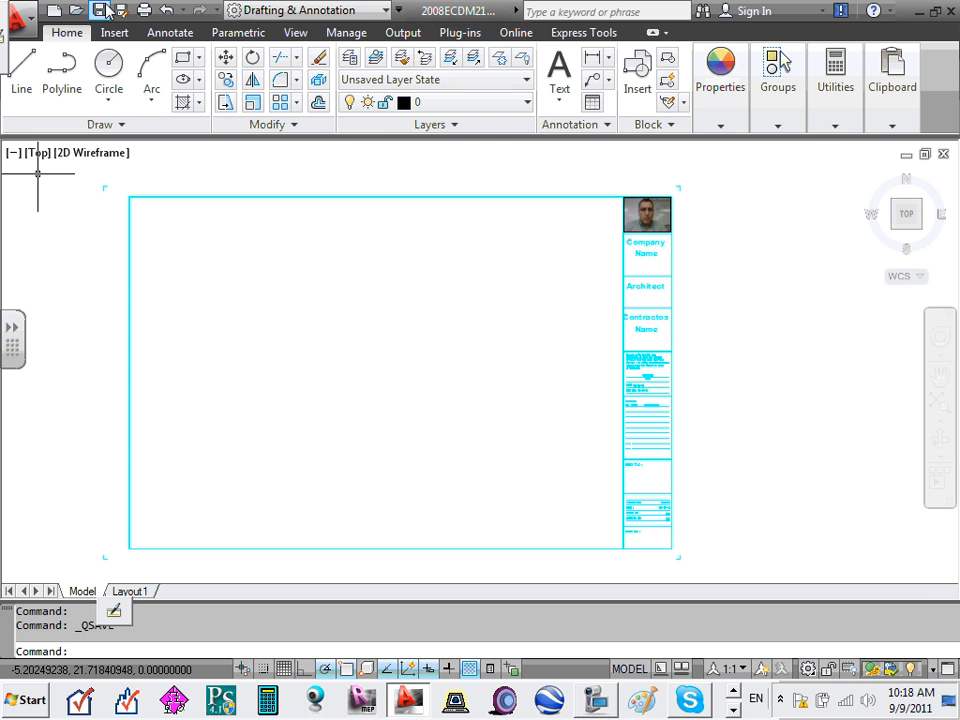
click(943, 155)
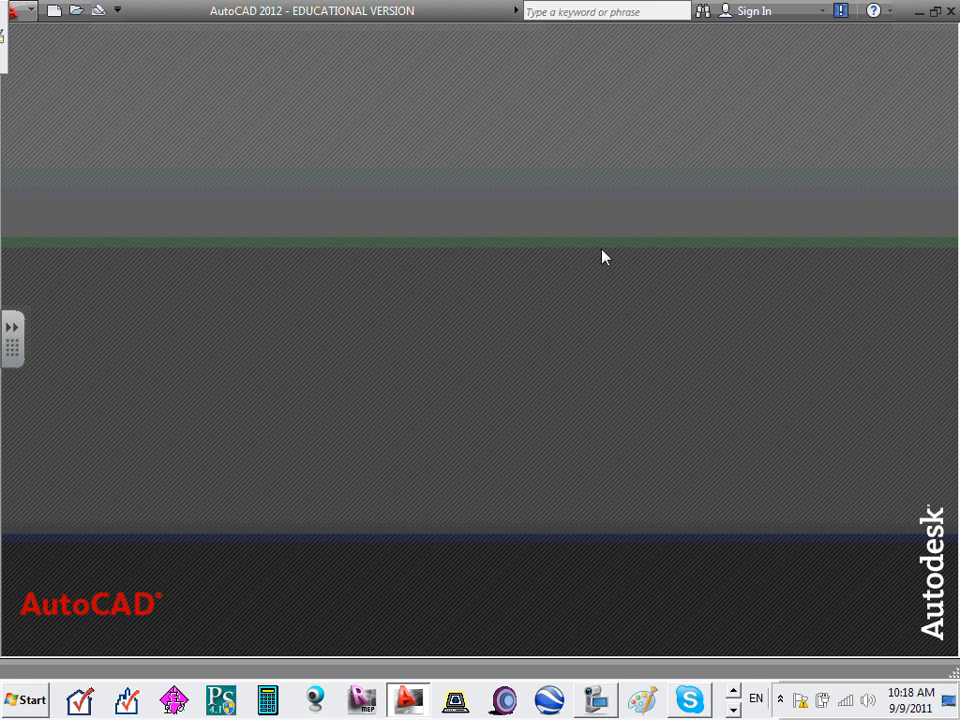
click(921, 14)
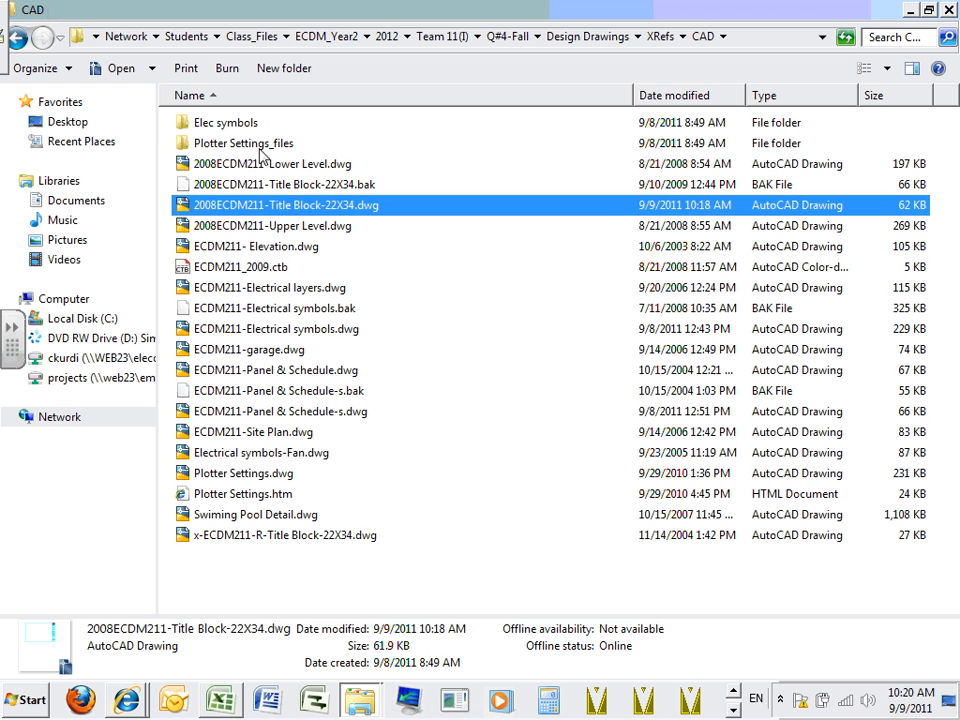
- Open 2008ECDM211-Upper Level.dwg from the CAD folder in AutoCAD 2012
click(308, 230)
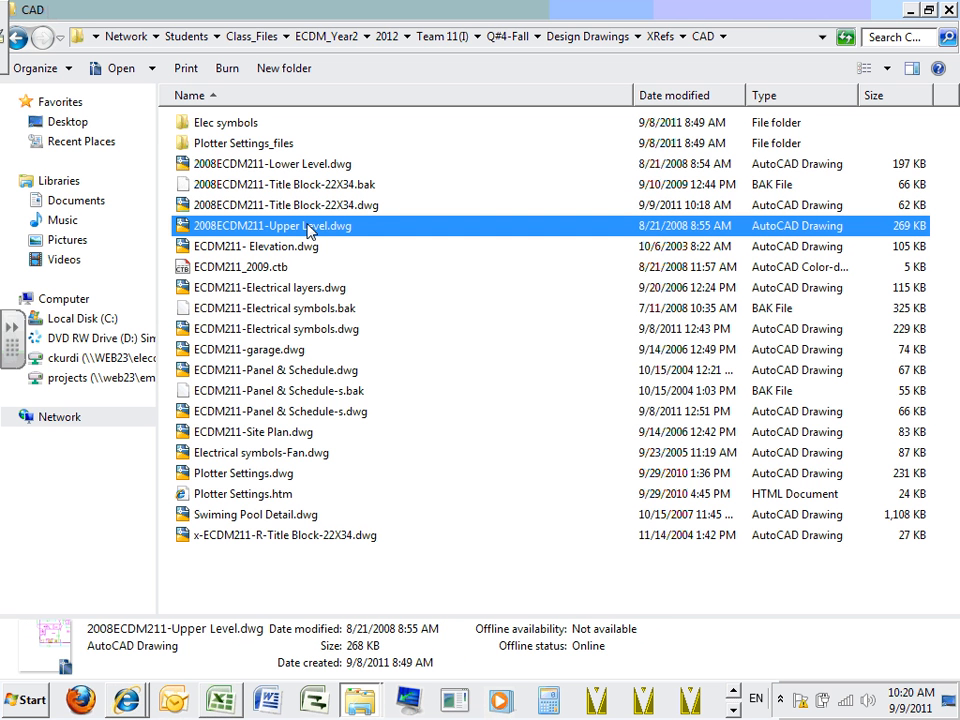
double_click(308, 228)
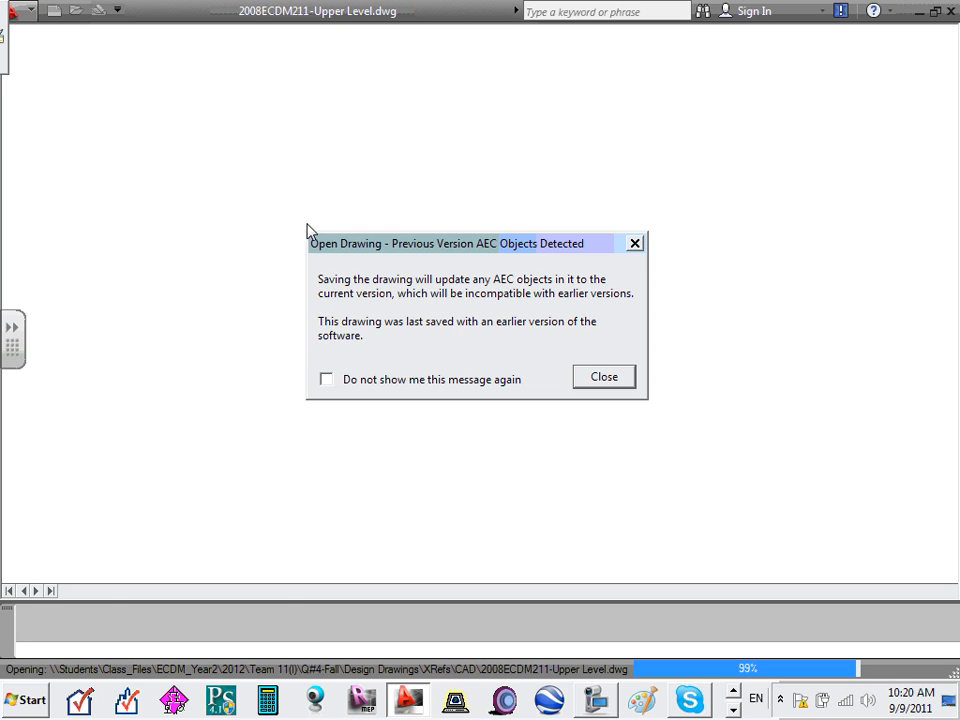
- Close the AEC objects notice, ignore unresolved references, and return to the Model tab
click(623, 386)
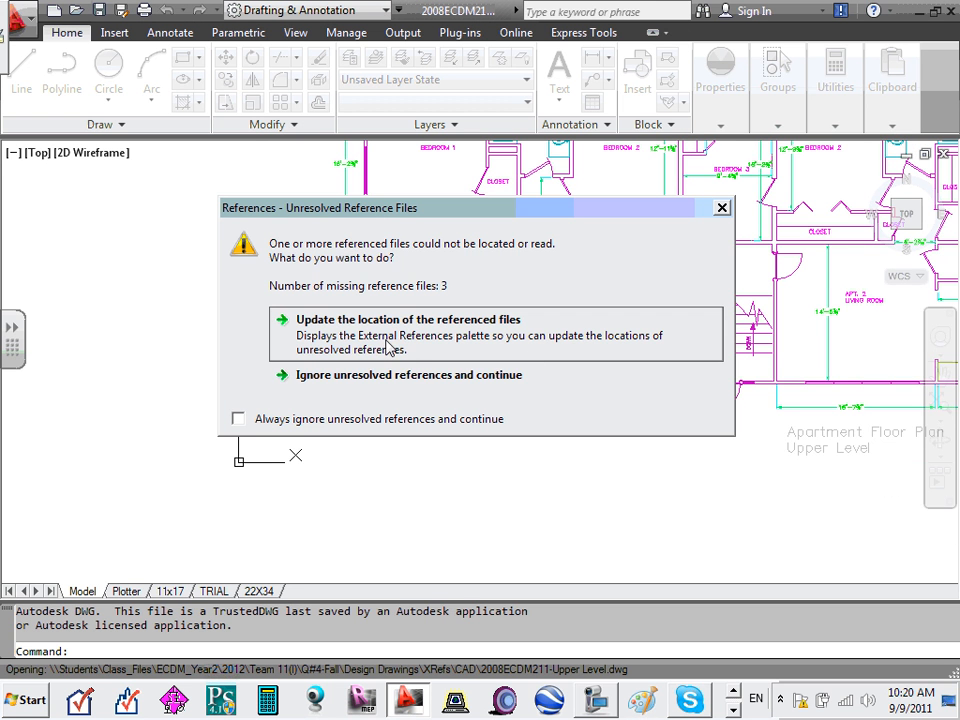
click(385, 378)
scroll(384, 383, down, 2)
scroll(432, 382, up, 5)
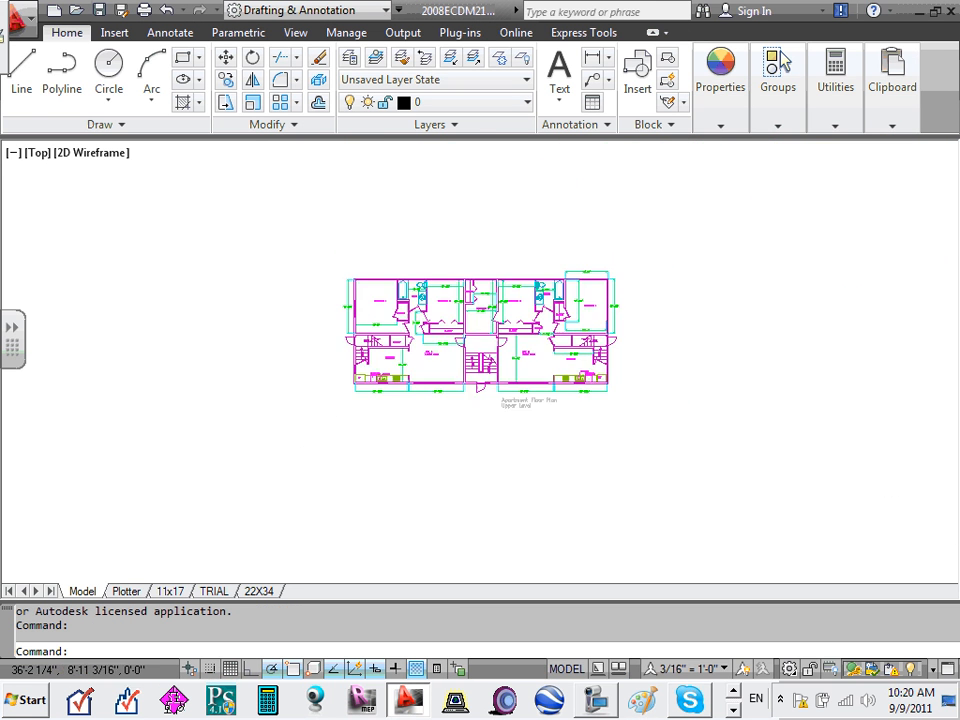
scroll(455, 362, down, 1)
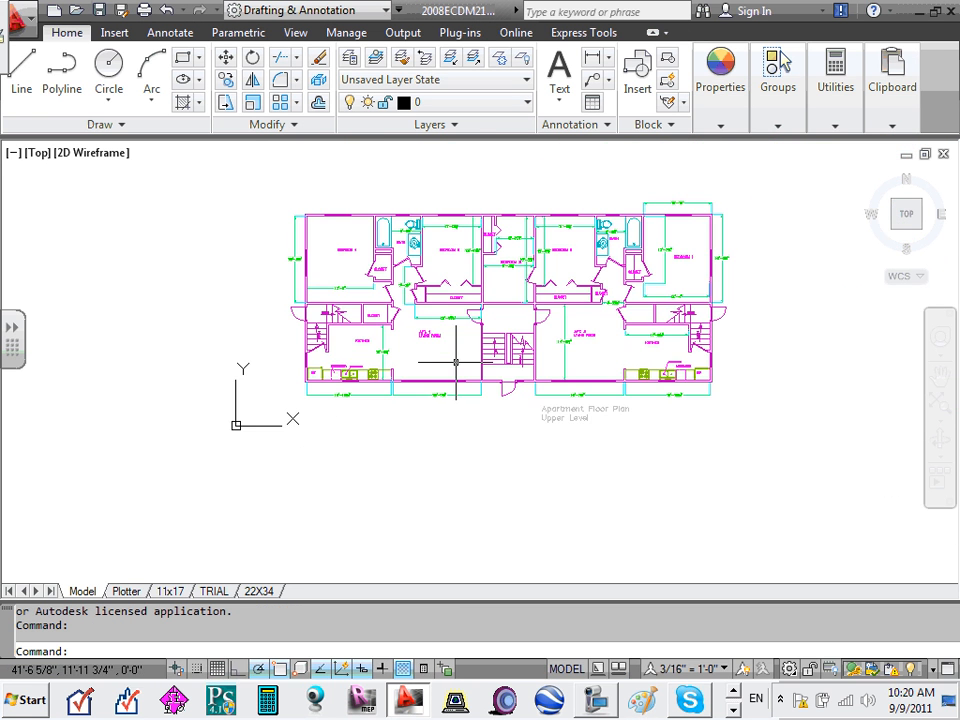
click(122, 592)
click(83, 592)
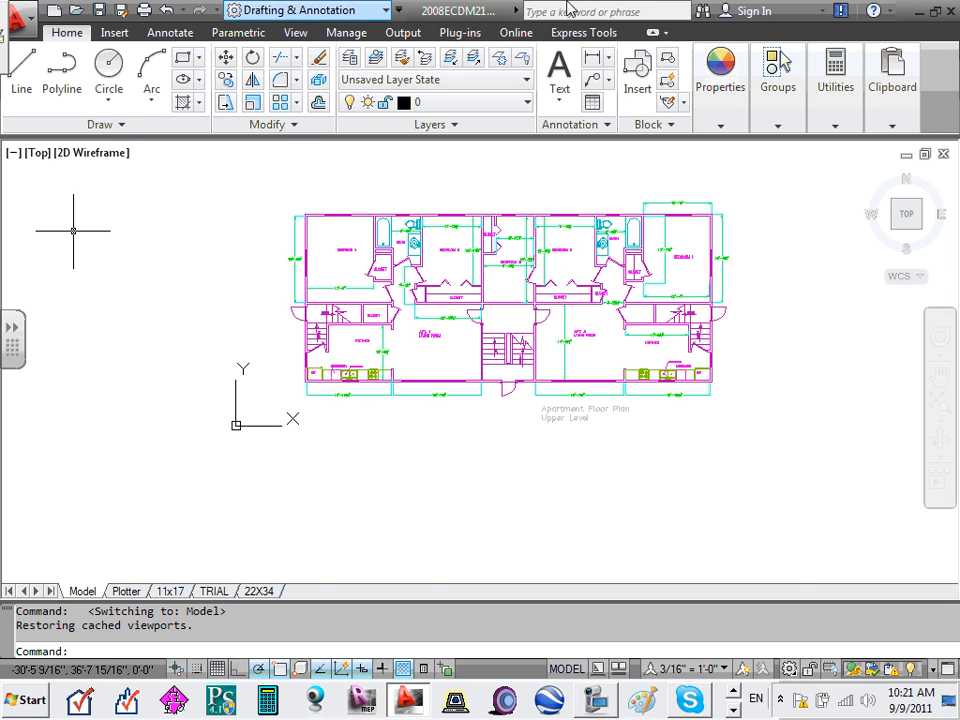
scroll(400, 214, up, 6)
click(474, 214)
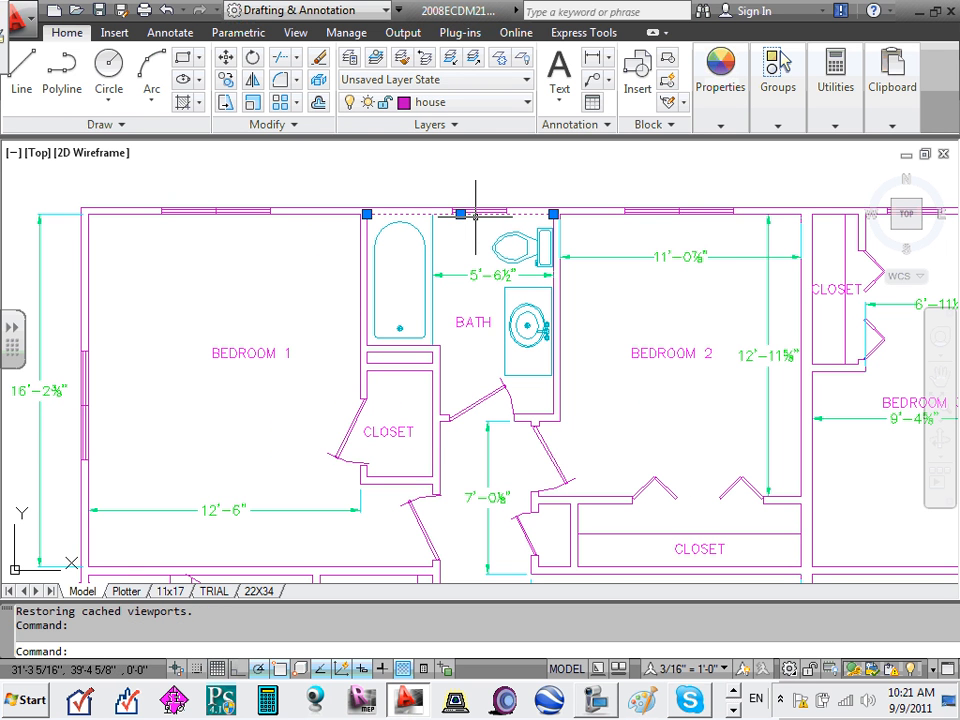
click(700, 213)
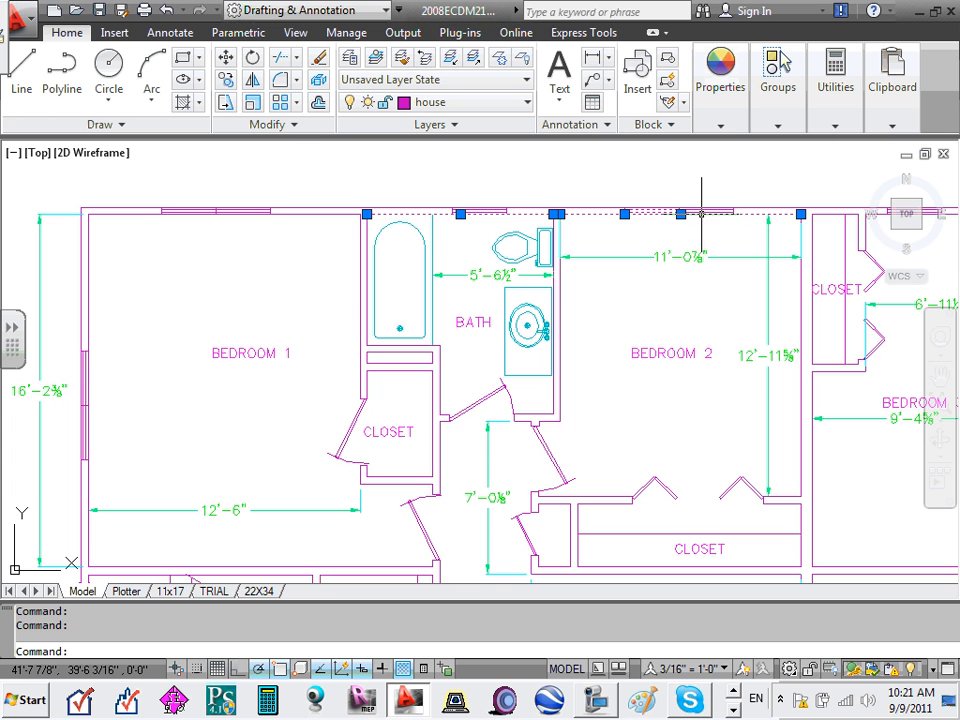
key(Escape)
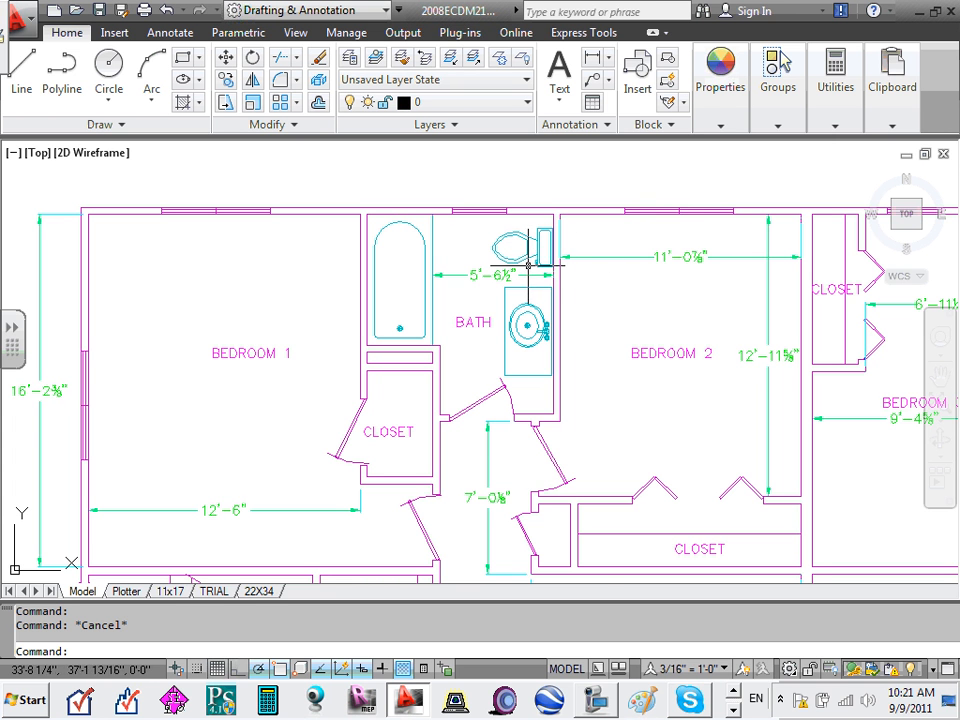
scroll(514, 250, up, 5)
click(535, 245)
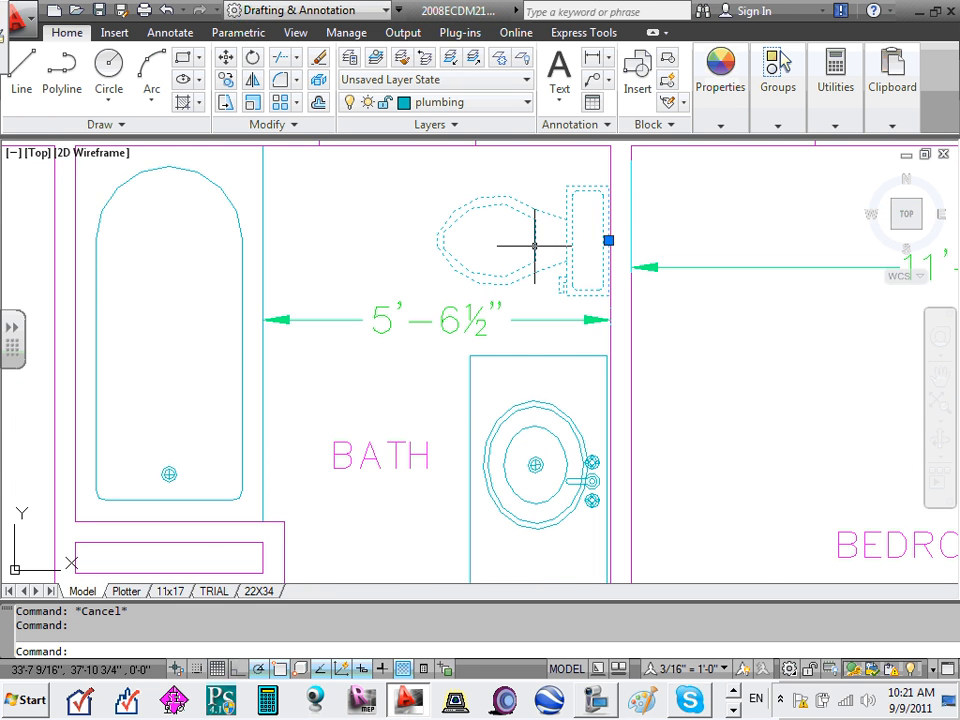
scroll(535, 245, down, 5)
scroll(552, 242, up, 2)
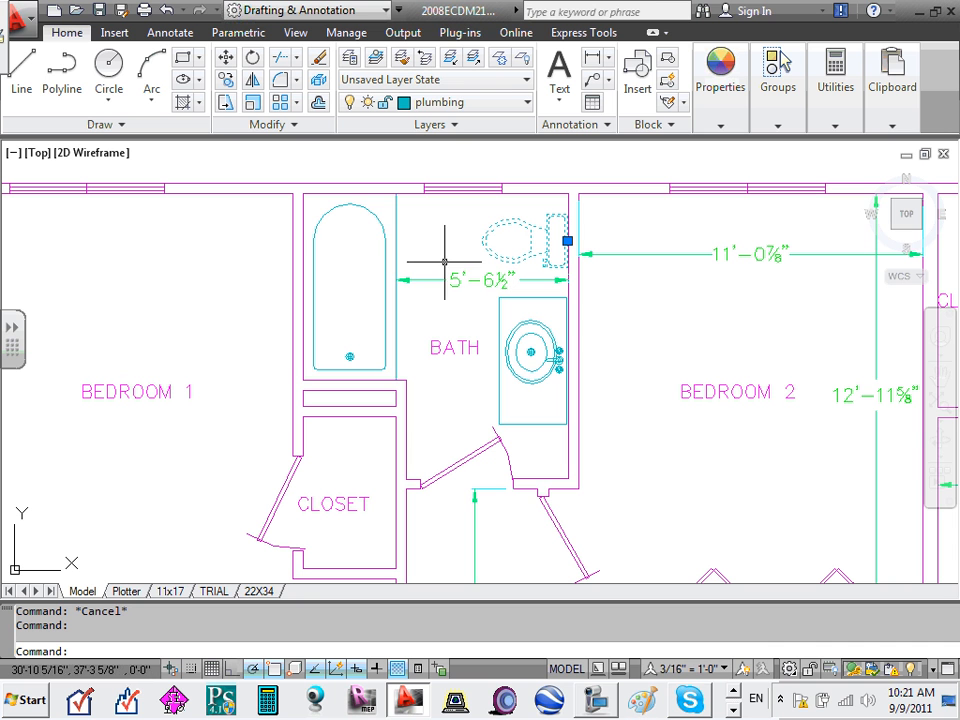
key(Escape)
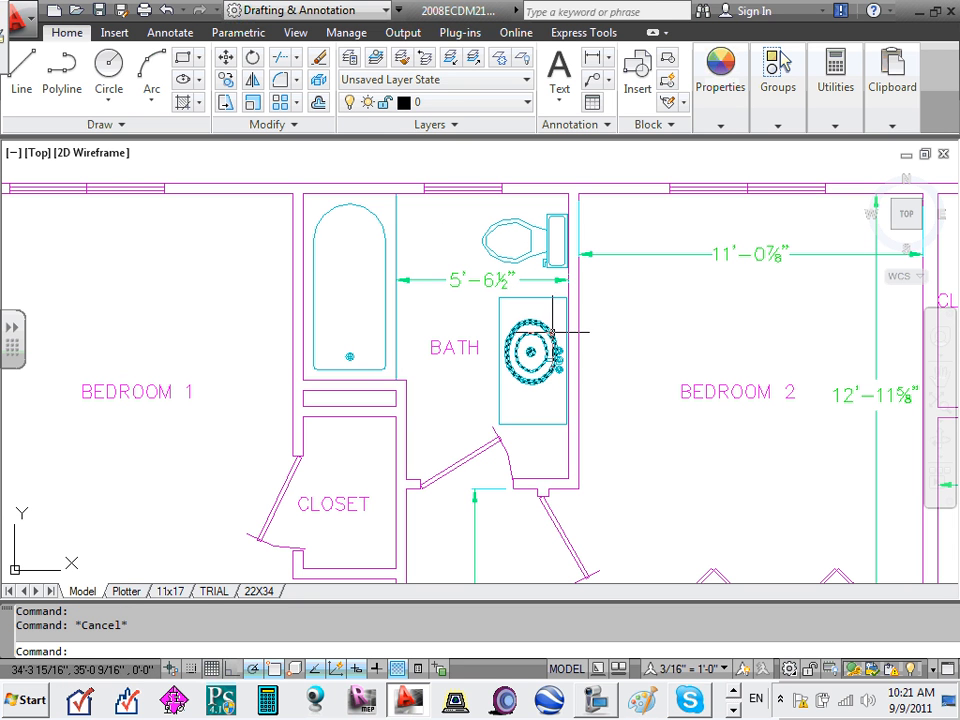
click(545, 332)
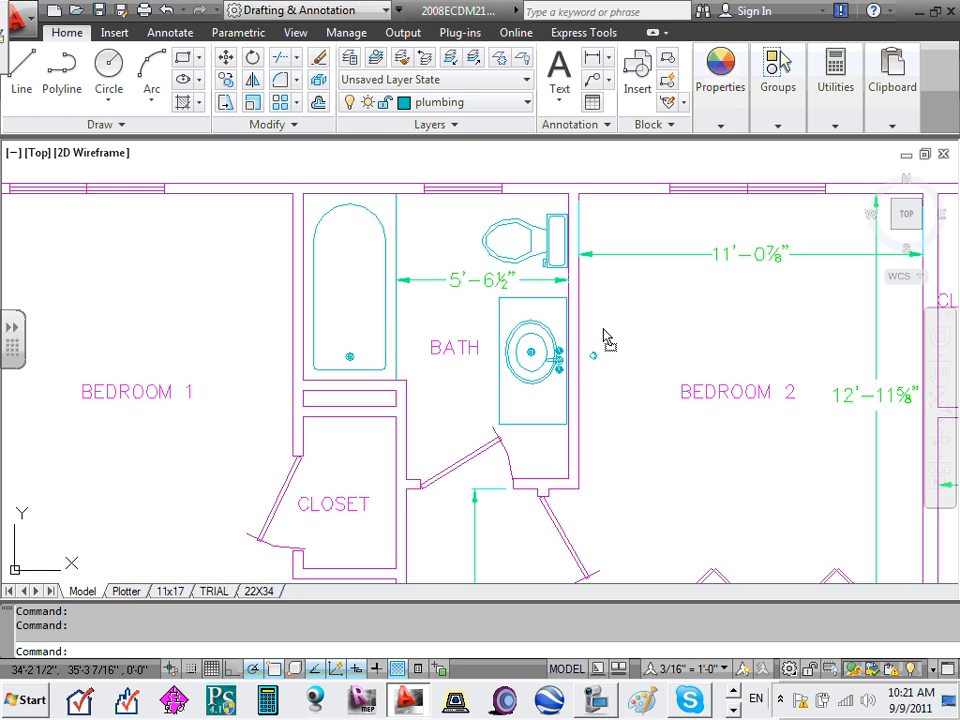
click(594, 355)
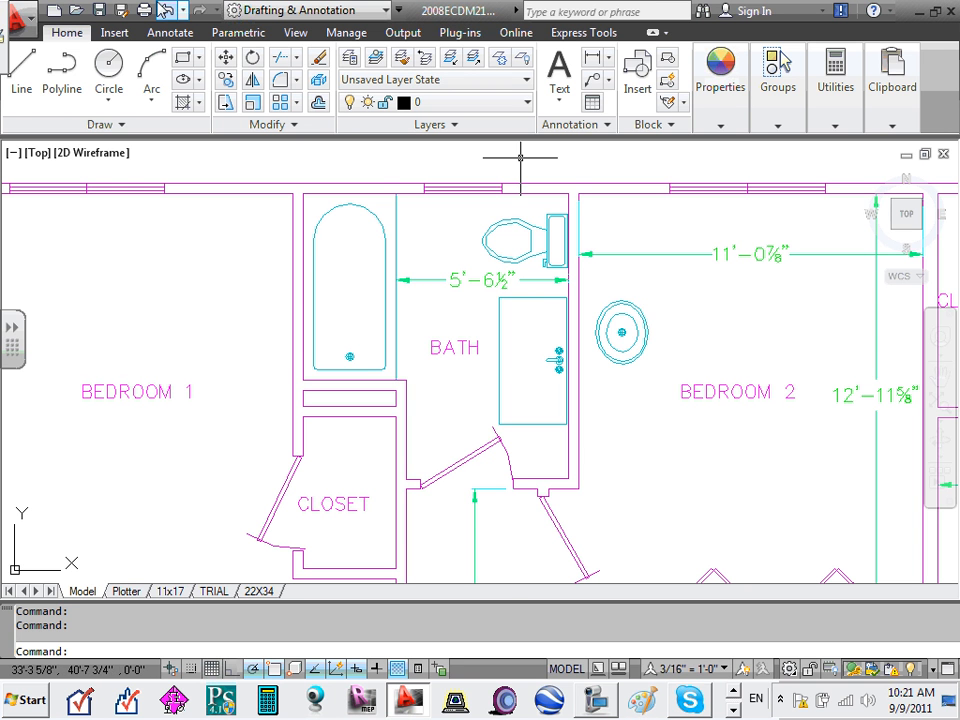
click(166, 10)
scroll(398, 232, down, 7)
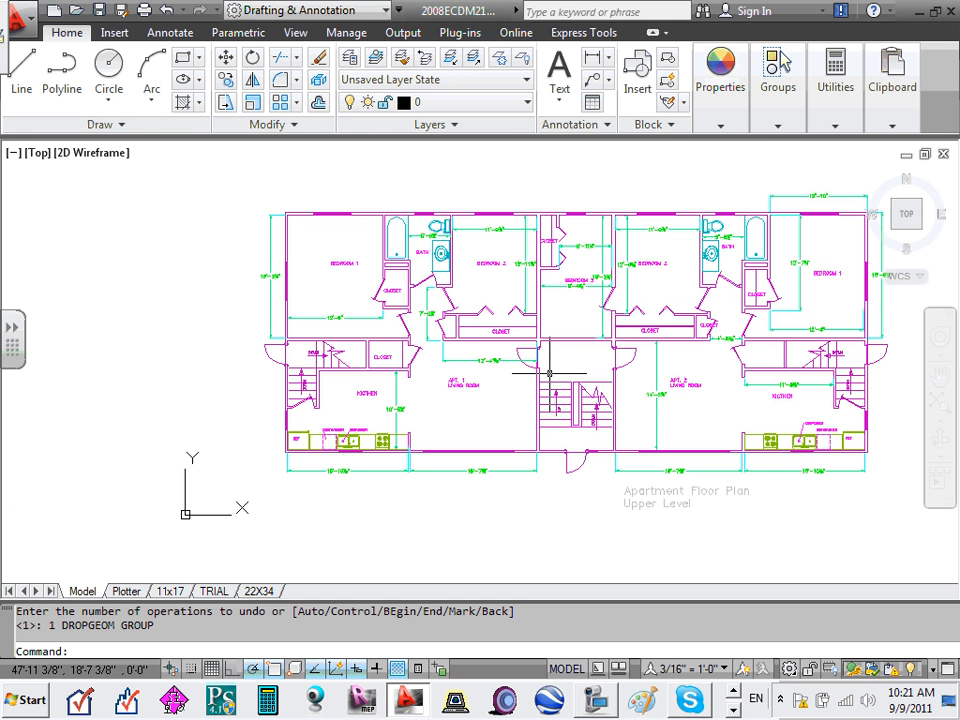
scroll(590, 290, up, 5)
middle_drag(558, 276, 510, 347)
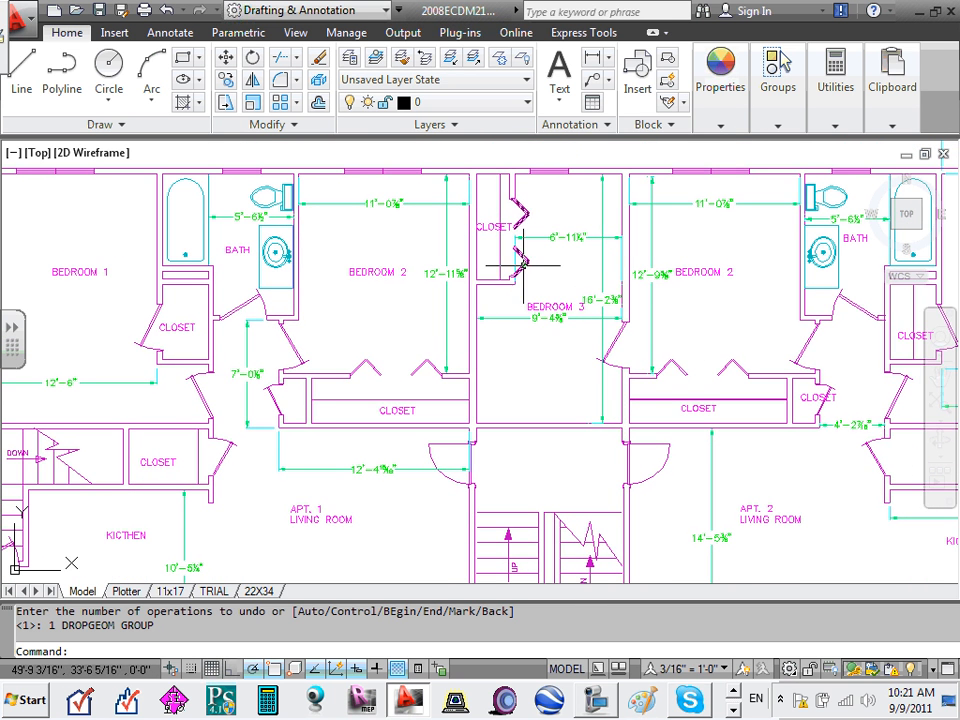
scroll(501, 304, up, 2)
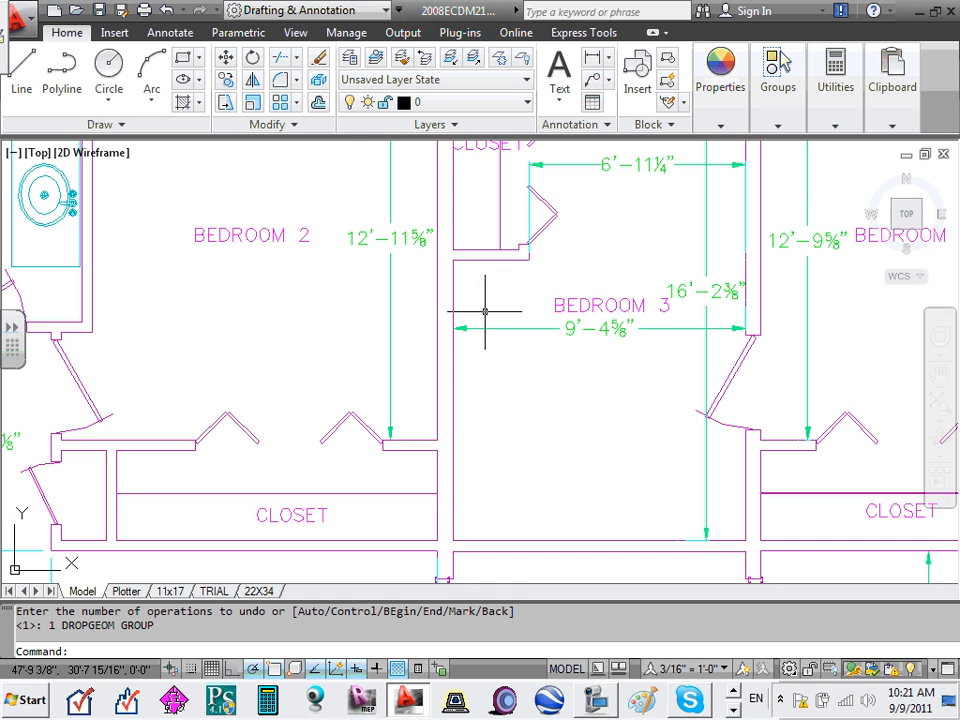
scroll(489, 304, up, 1)
scroll(489, 304, down, 5)
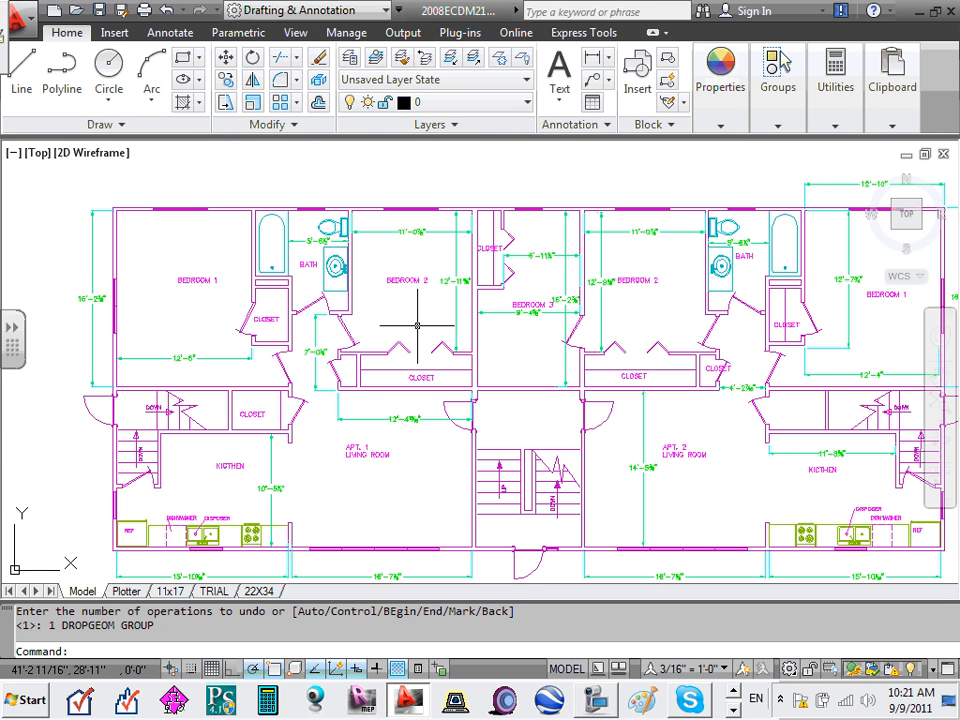
scroll(265, 212, up, 4)
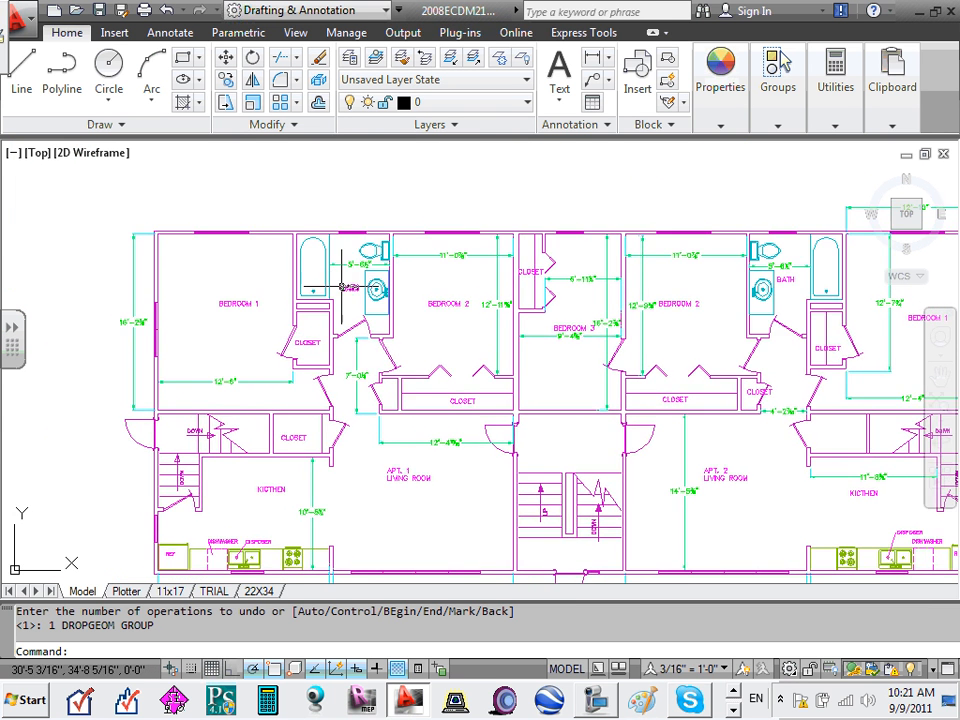
scroll(371, 270, up, 1)
scroll(371, 270, up, 3)
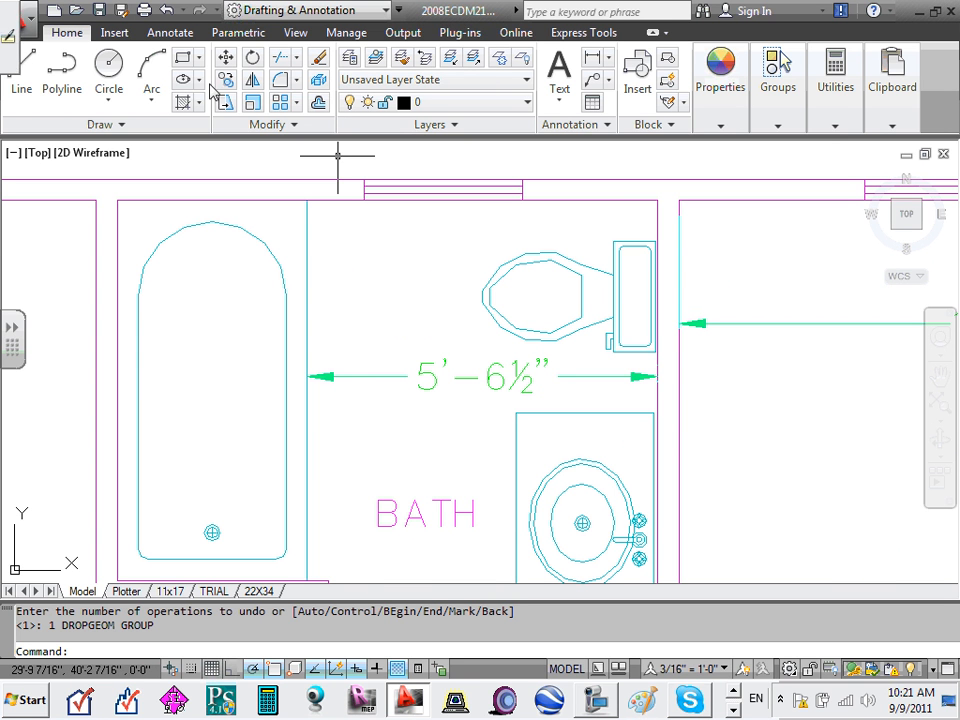
- Draw a small rectangle between the bathroom tub and the toilet
click(185, 62)
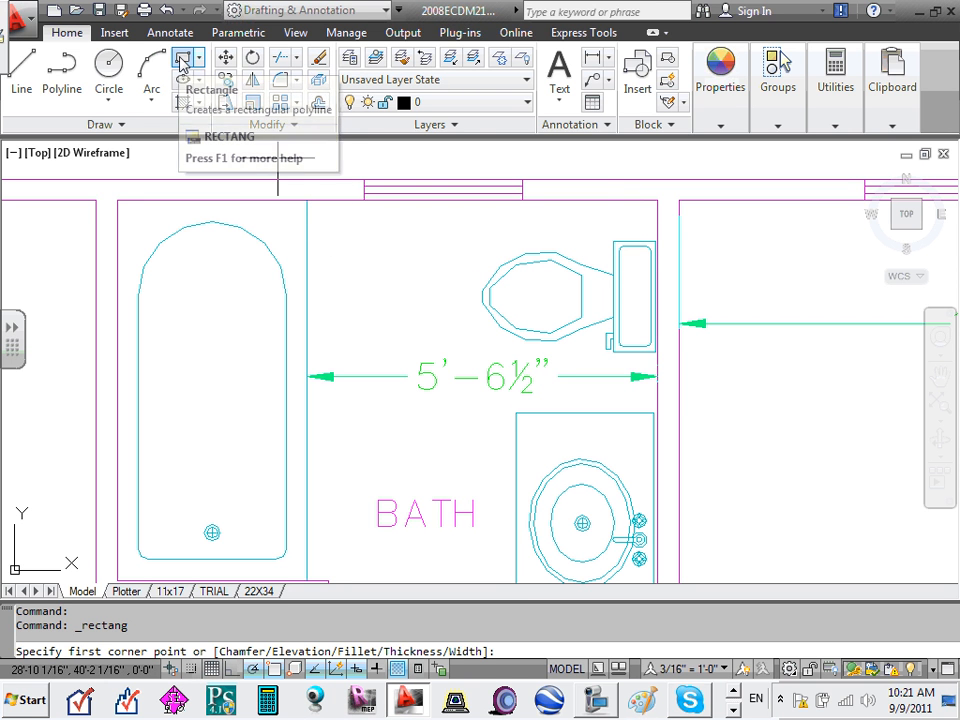
click(329, 212)
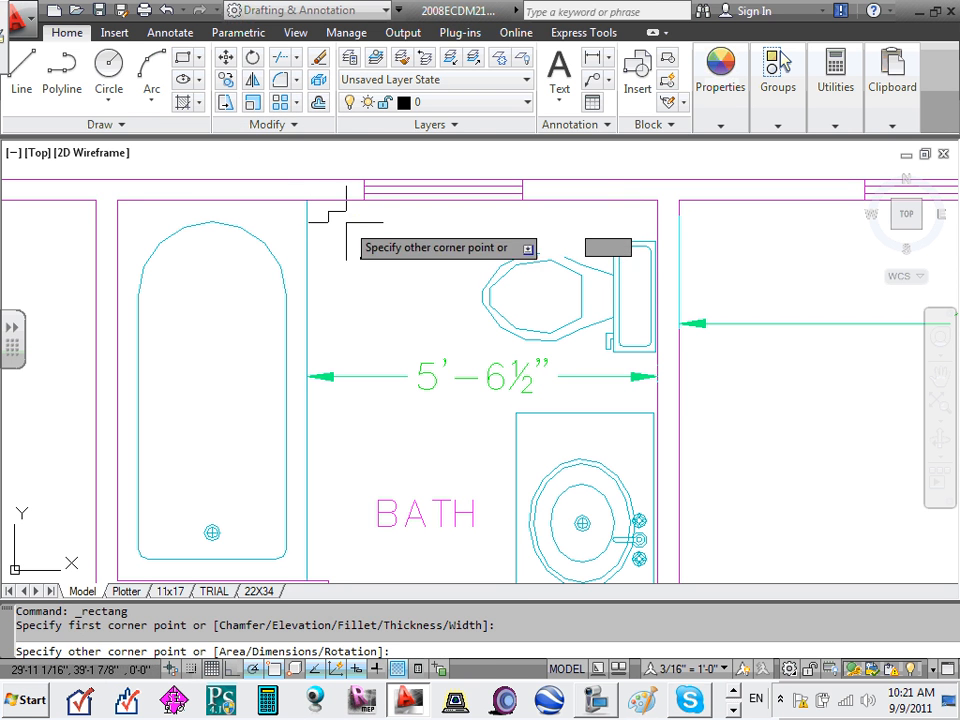
click(390, 252)
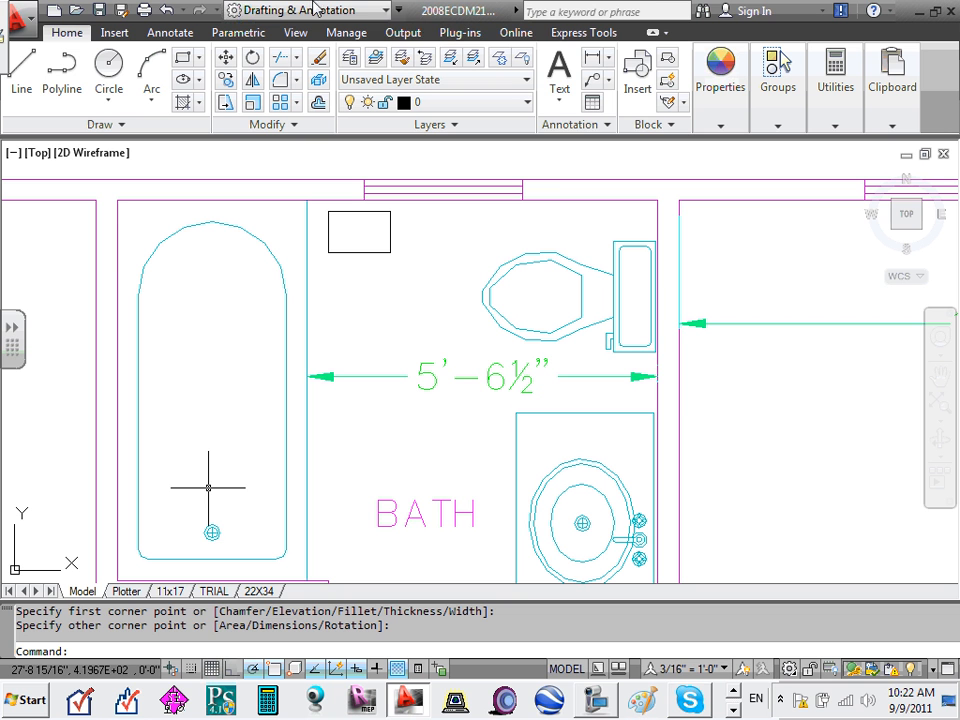
click(559, 98)
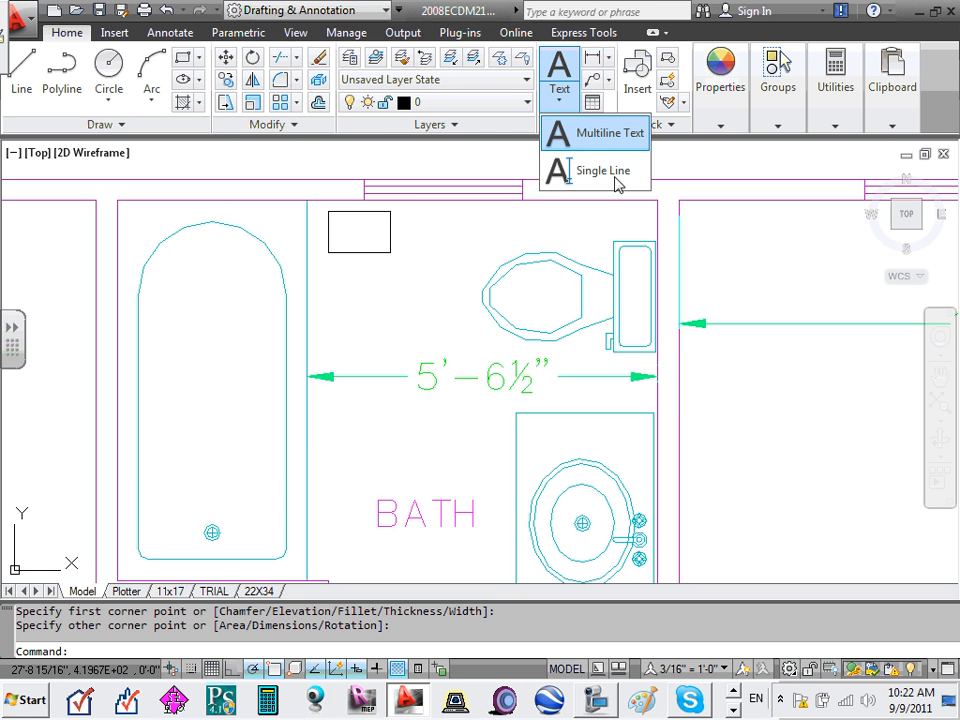
- Delete the existing DW text inside the bathroom rectangle
click(589, 178)
click(358, 230)
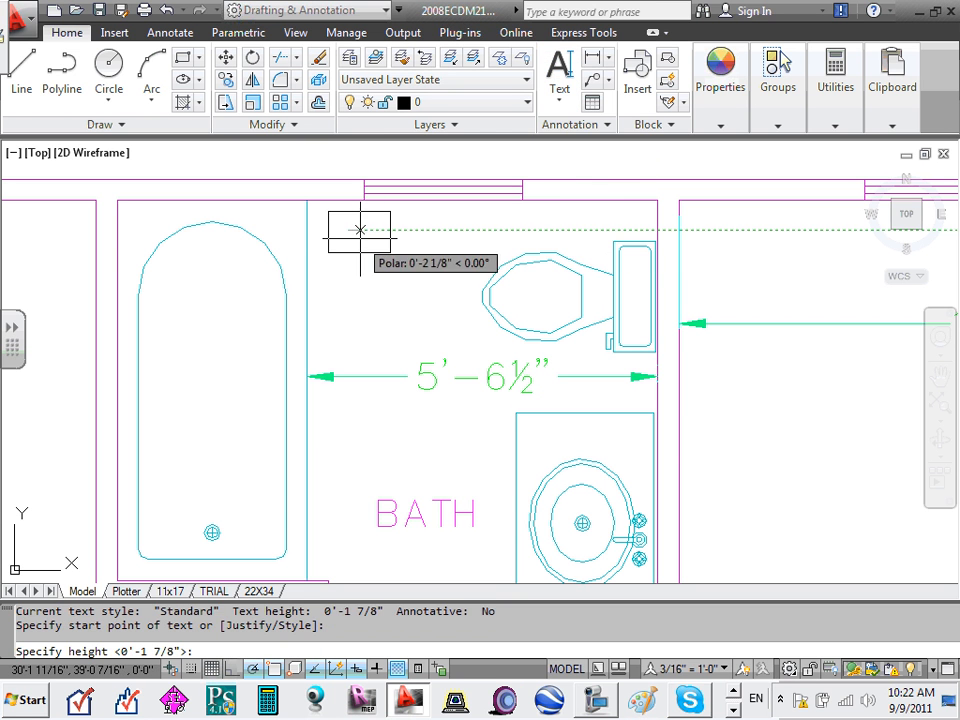
key(Return)
key(Return)
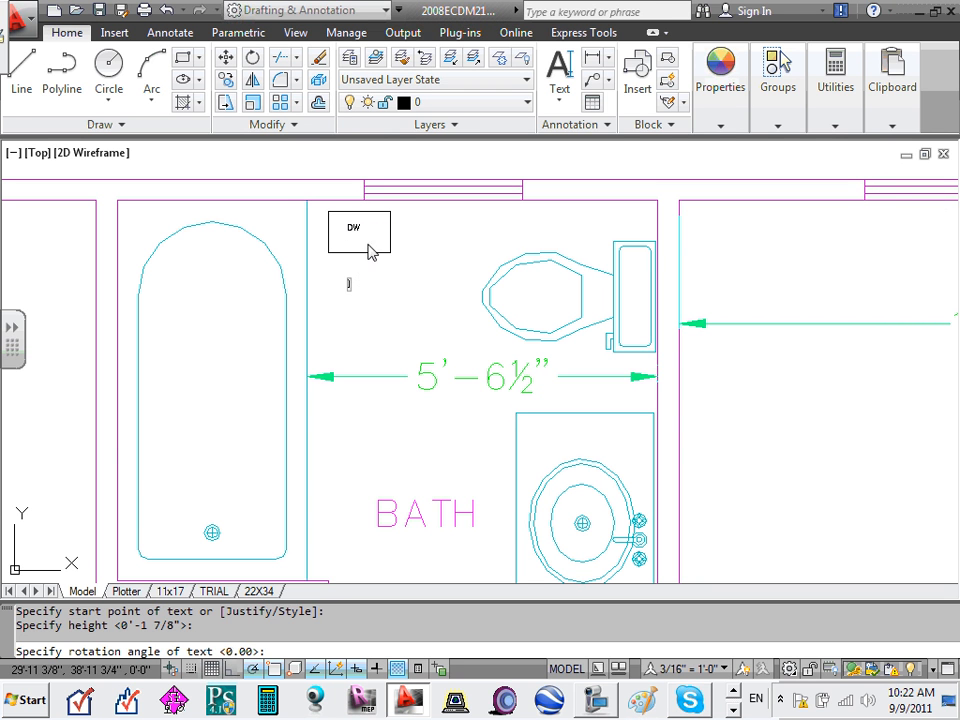
key(Escape)
click(346, 230)
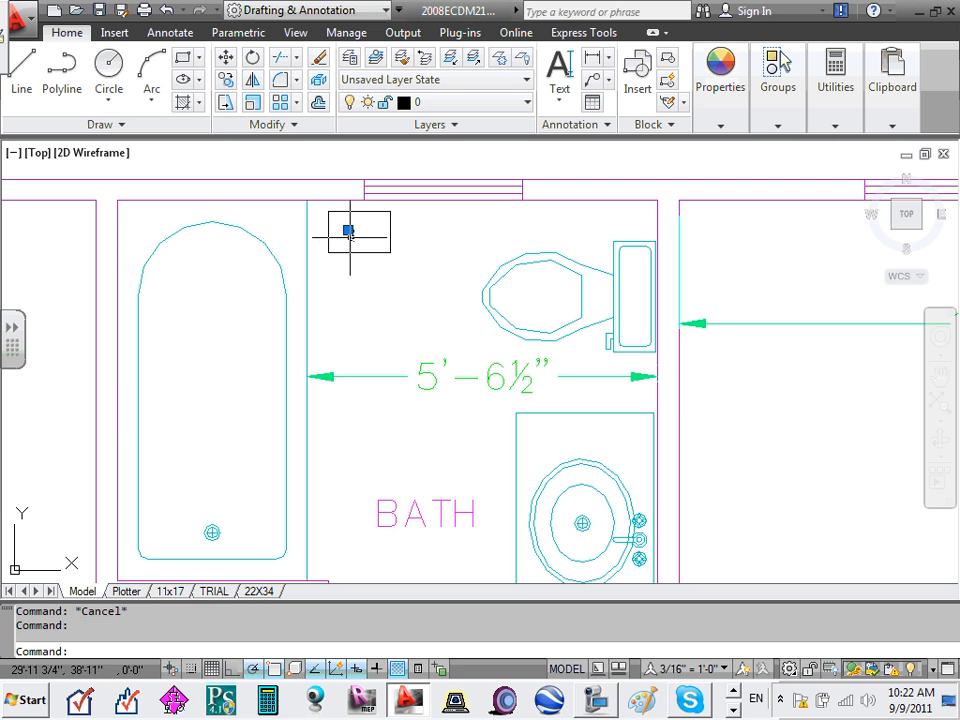
click(347, 230)
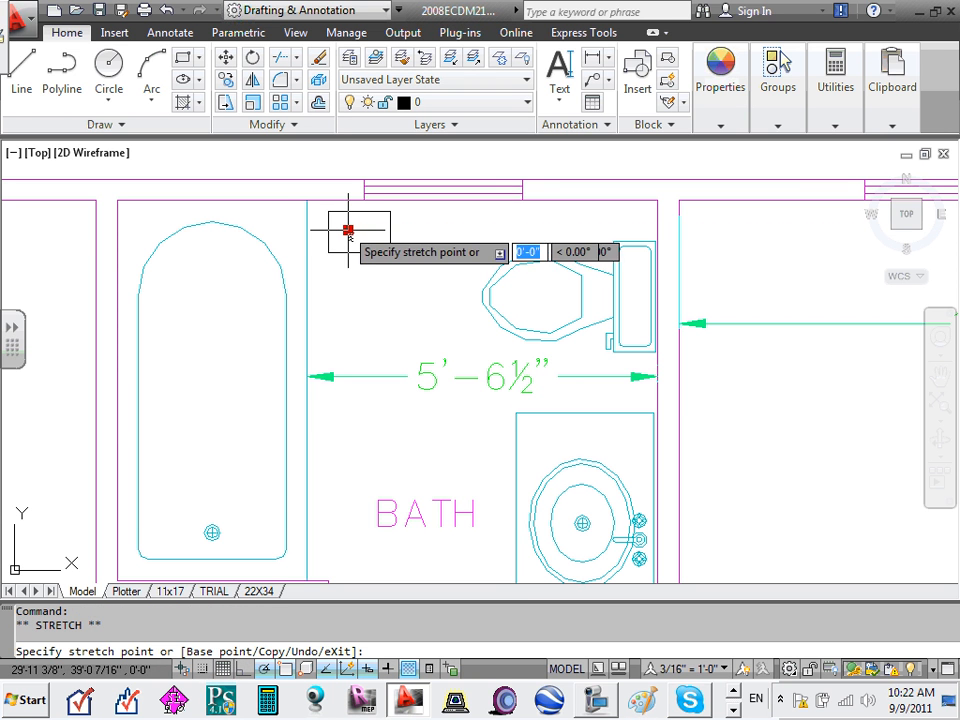
key(Escape)
key(Delete)
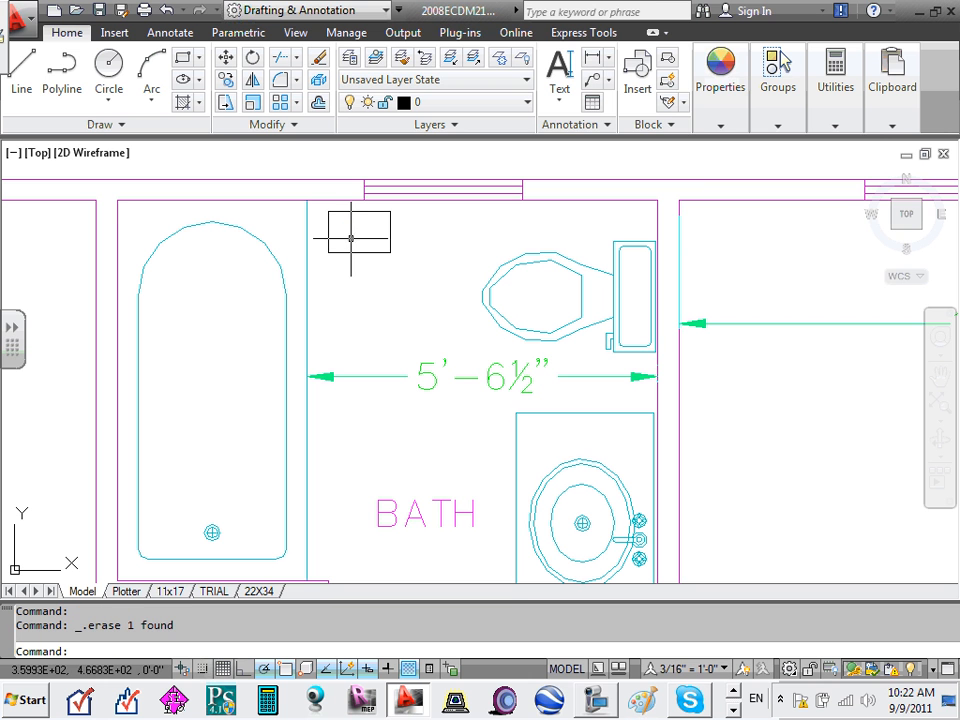
- Add single-line DW text in the rectangle at default height and 270° rotation
click(559, 97)
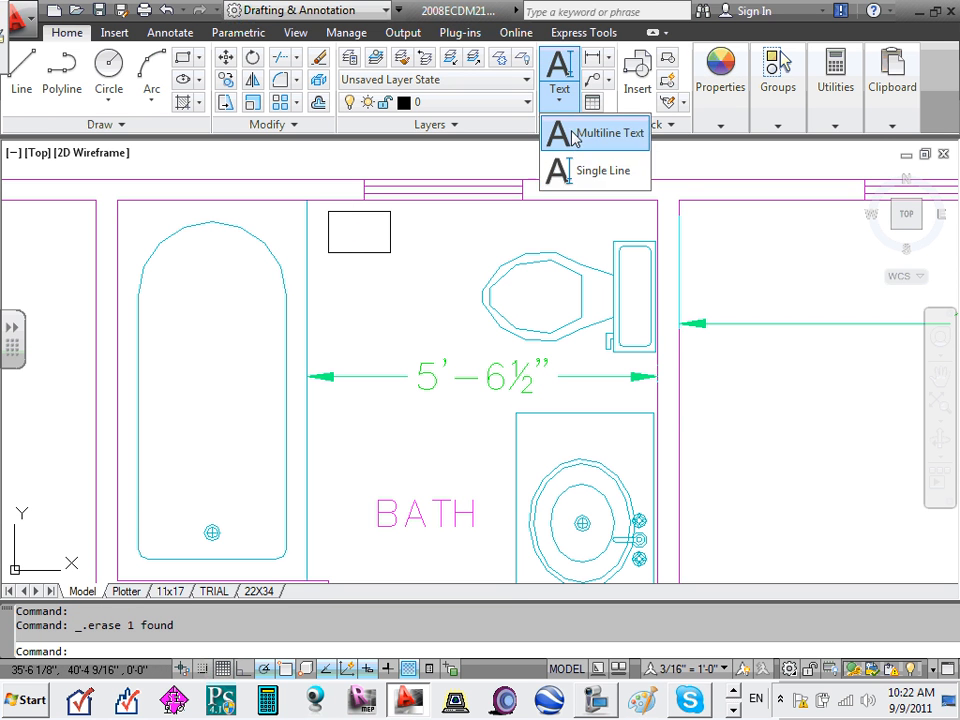
click(578, 172)
click(345, 231)
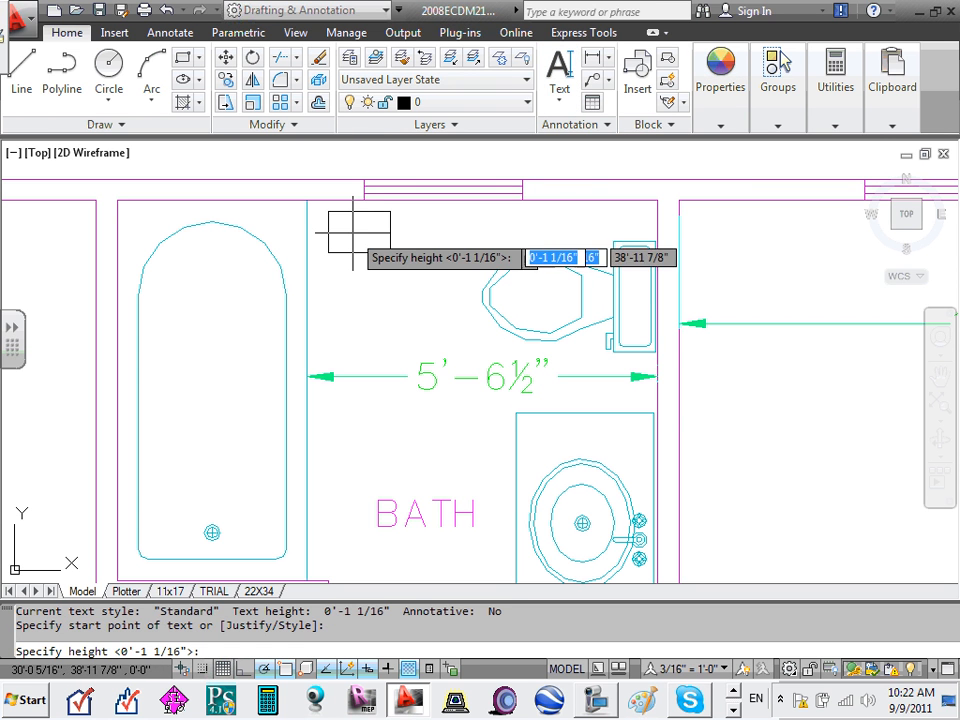
key(Return)
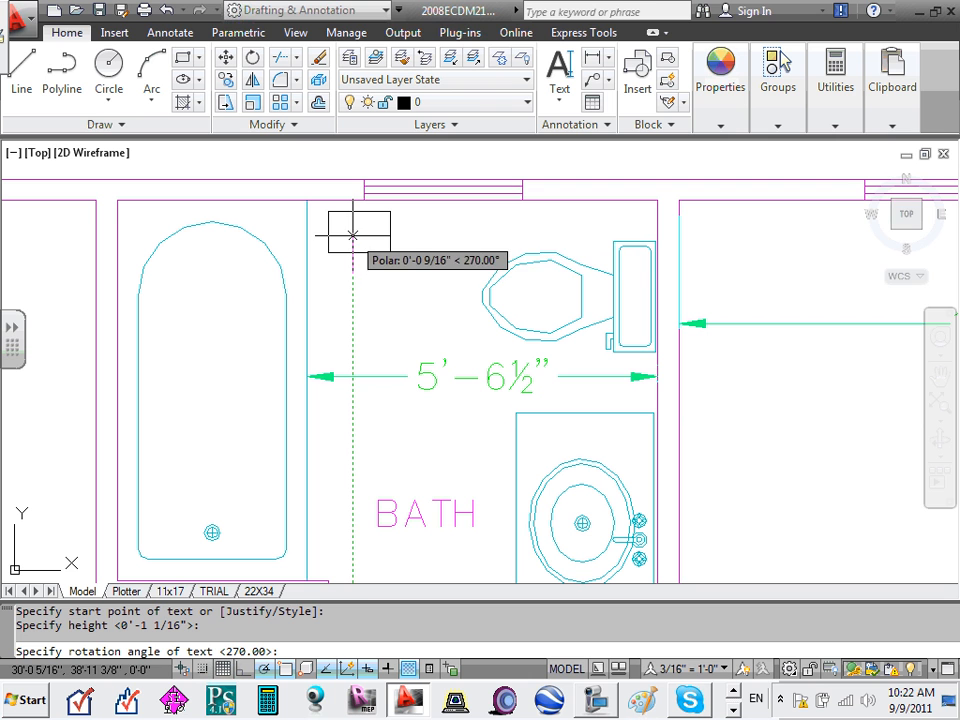
key(Return)
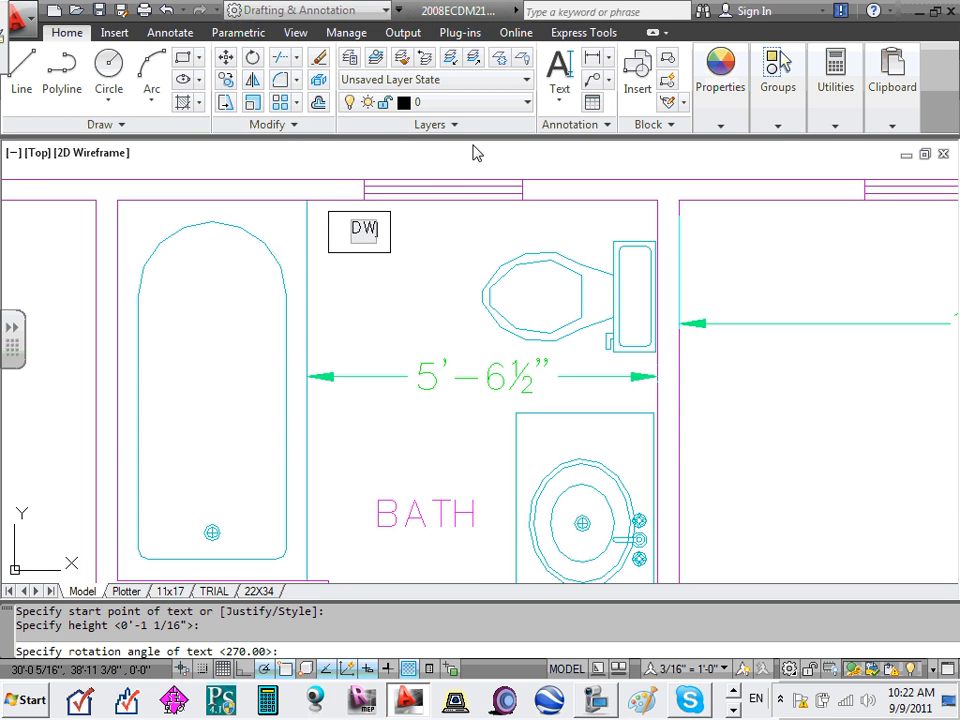
click(433, 205)
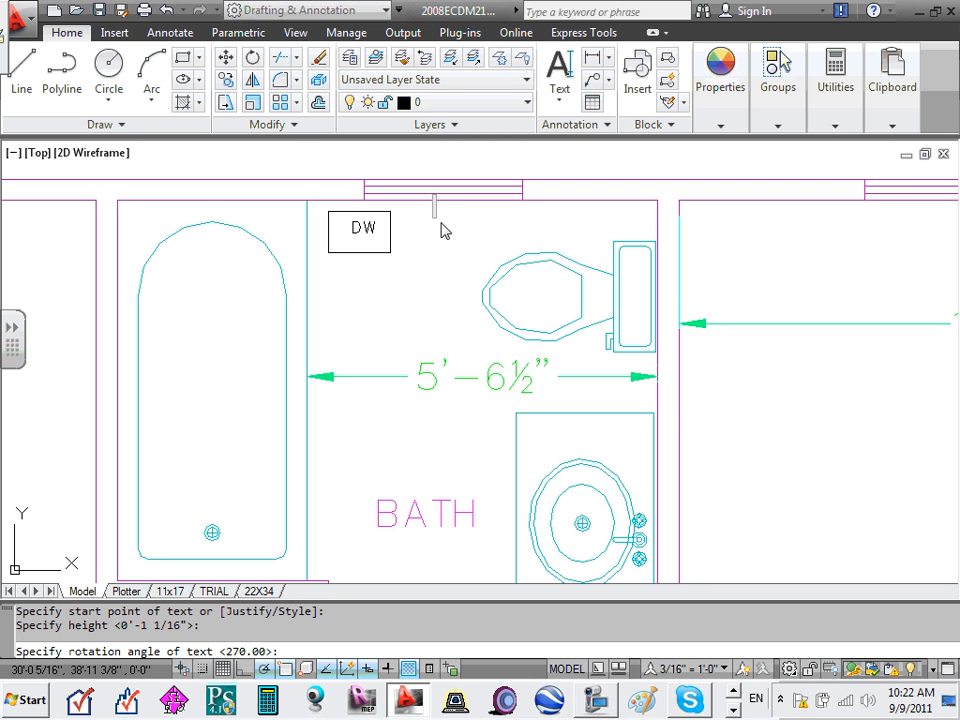
key(Return)
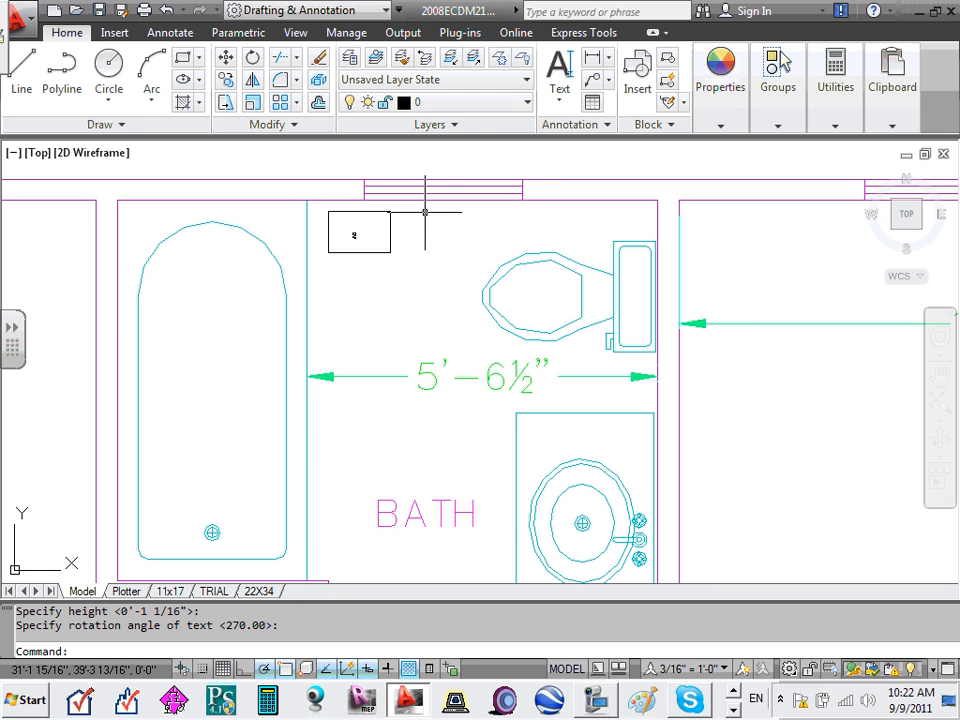
- Check the new DW label with DDEDIT, then exit the edit
click(357, 237)
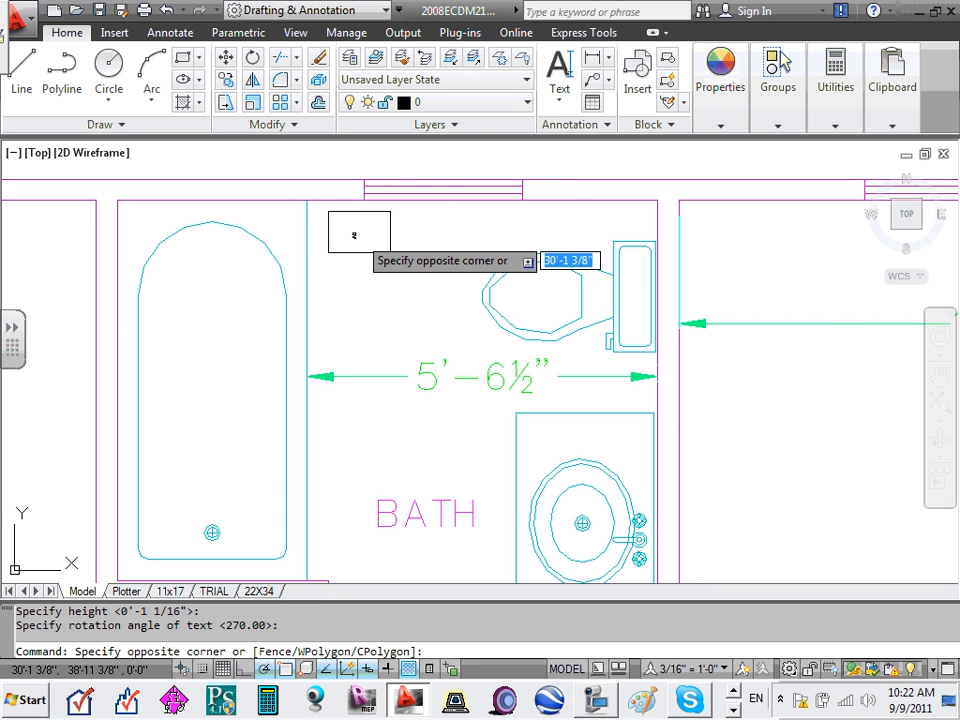
double_click(358, 238)
key(Return)
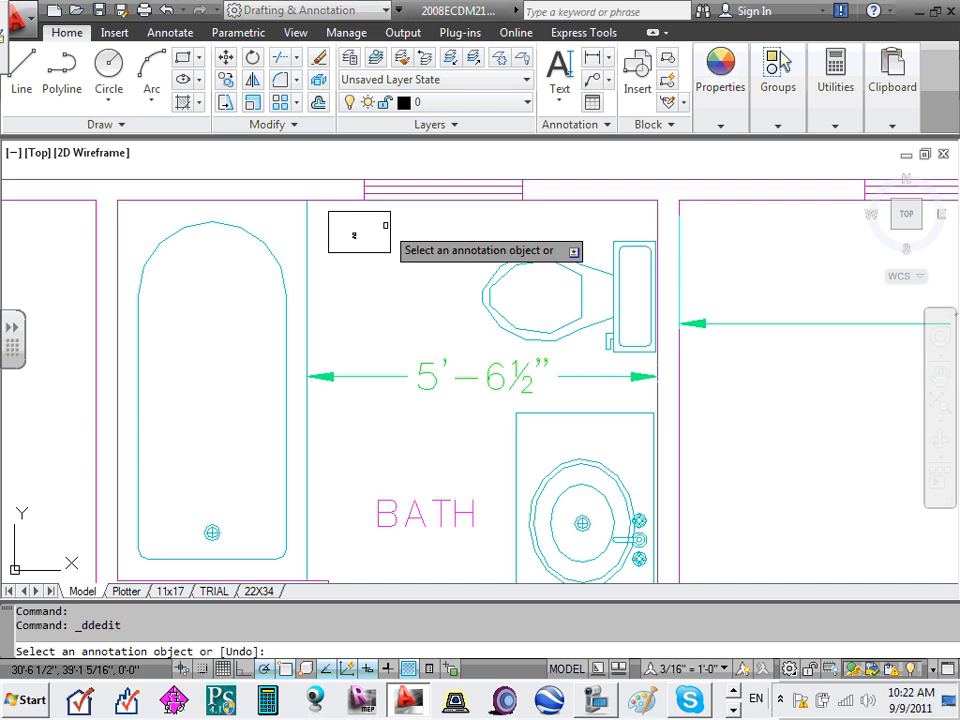
scroll(368, 228, up, 5)
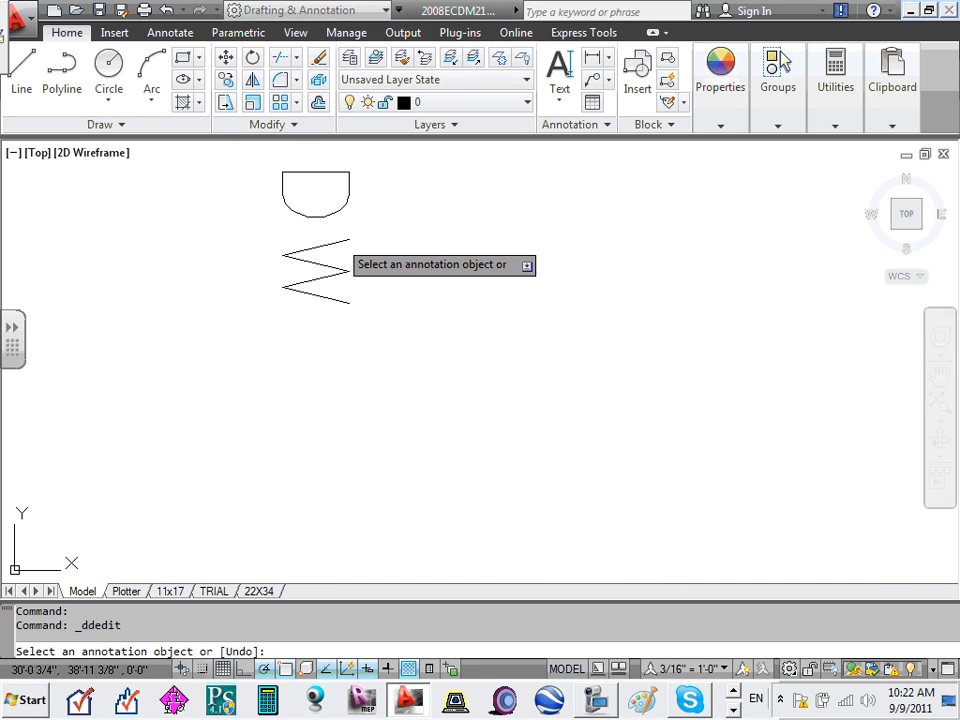
click(339, 241)
scroll(340, 241, down, 5)
scroll(345, 248, up, 4)
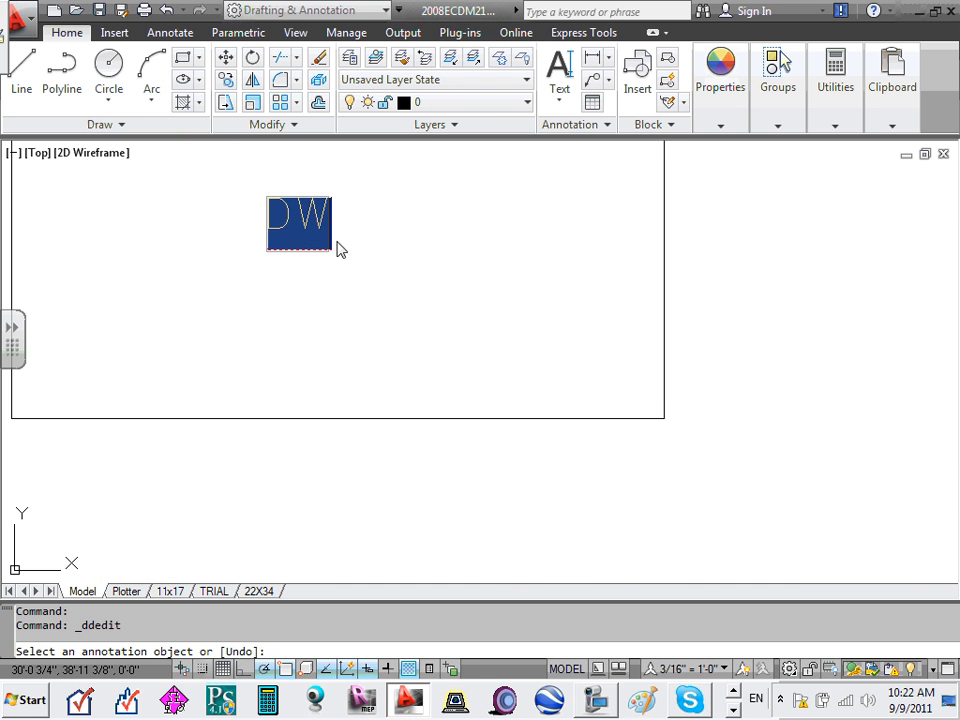
scroll(336, 240, down, 8)
key(Escape)
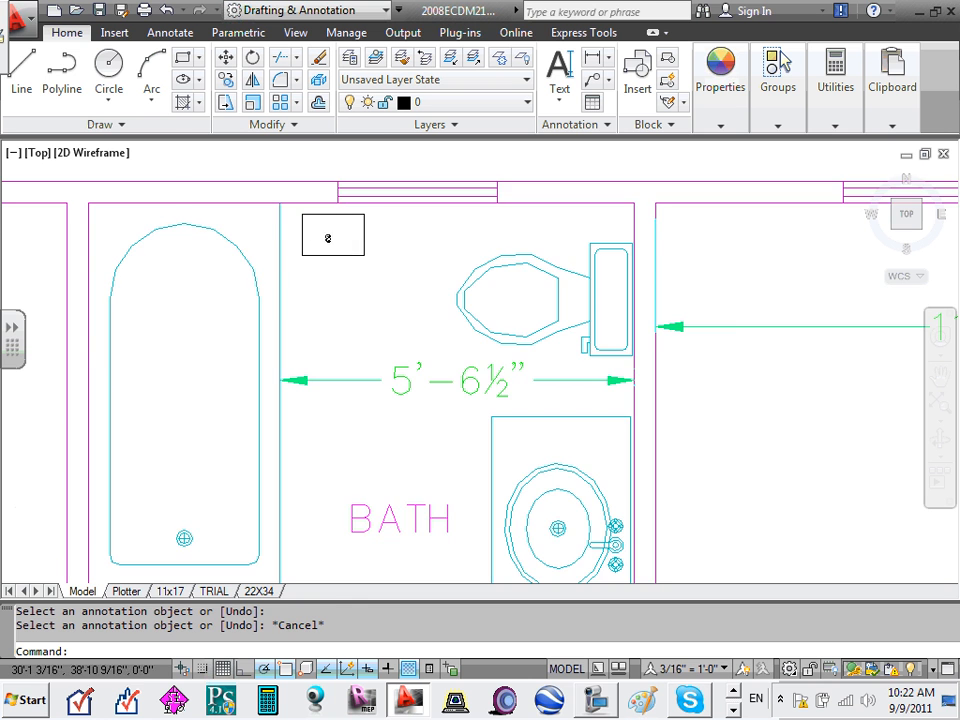
scroll(328, 237, up, 4)
- Select the DW label in the bathroom rectangle
click(316, 234)
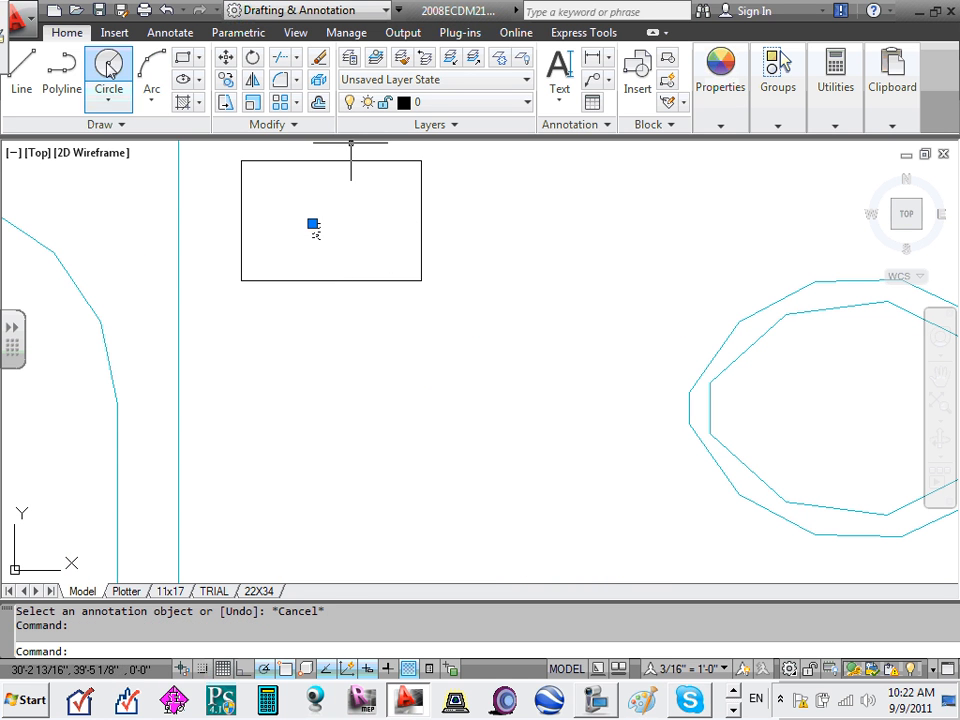
click(312, 224)
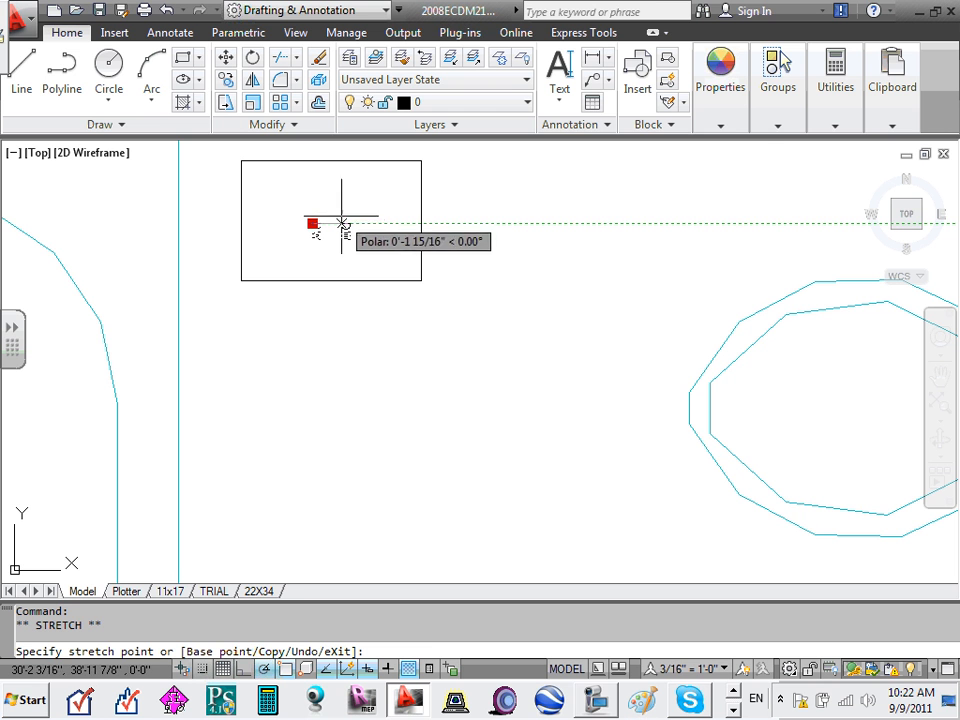
key(Escape)
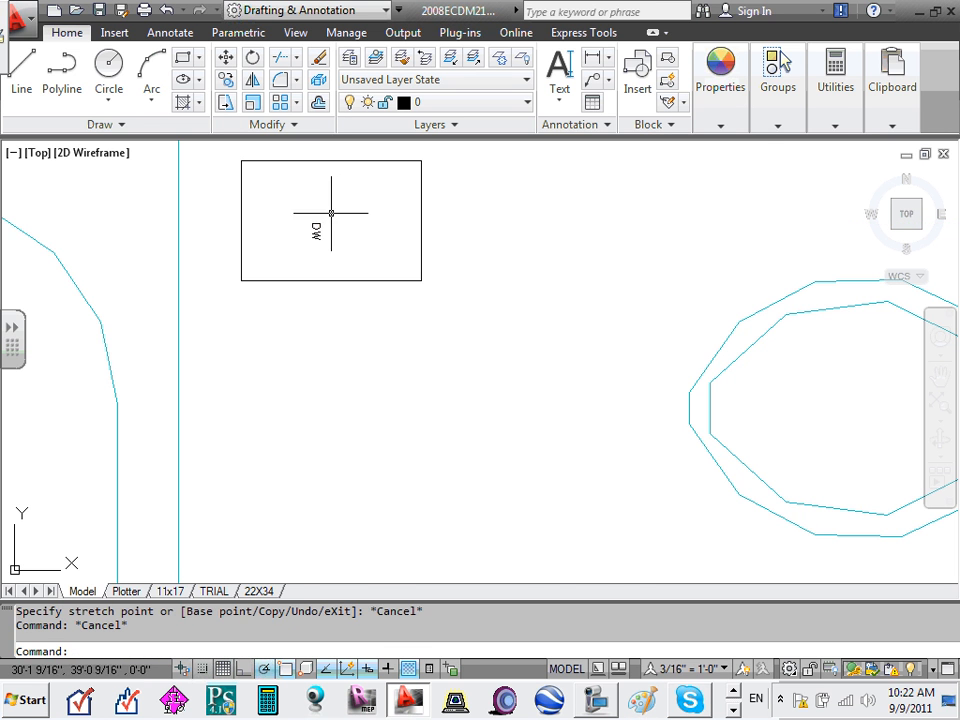
scroll(325, 215, down, 5)
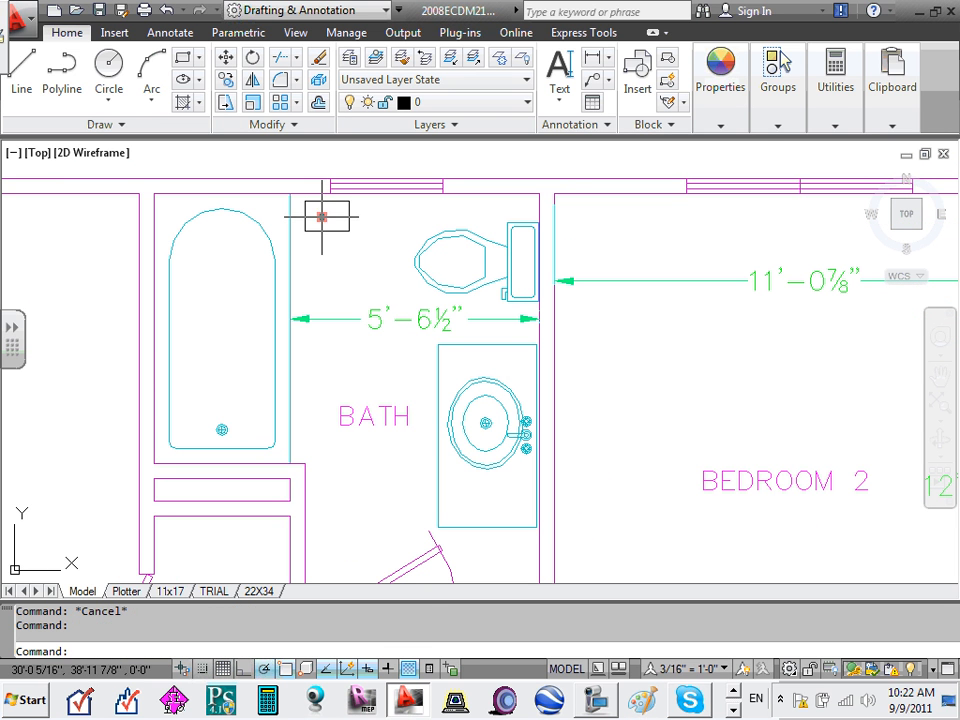
- Rotate the DW label 90° about the rectangle's lower-right corner so it reads horizontally
click(291, 128)
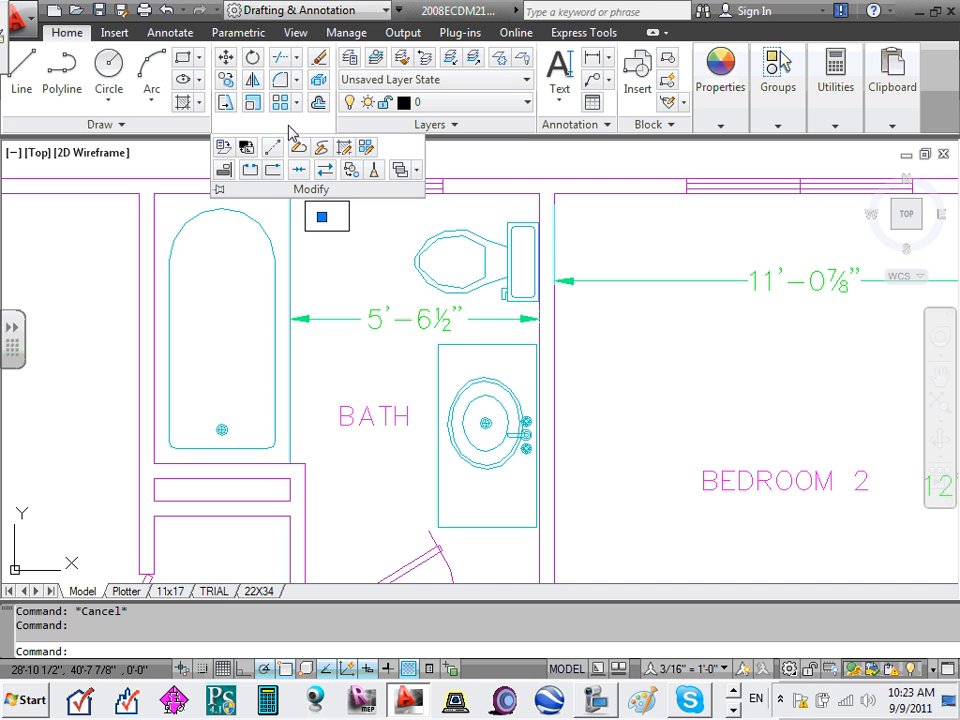
click(258, 62)
scroll(345, 243, up, 6)
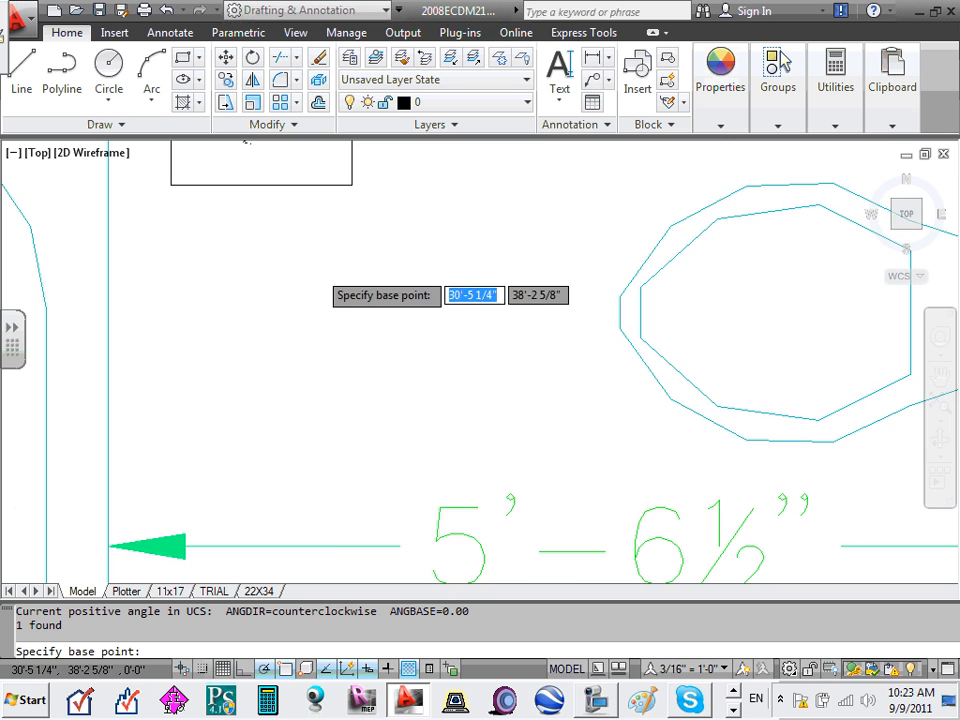
scroll(300, 300, down, 4)
scroll(210, 175, up, 3)
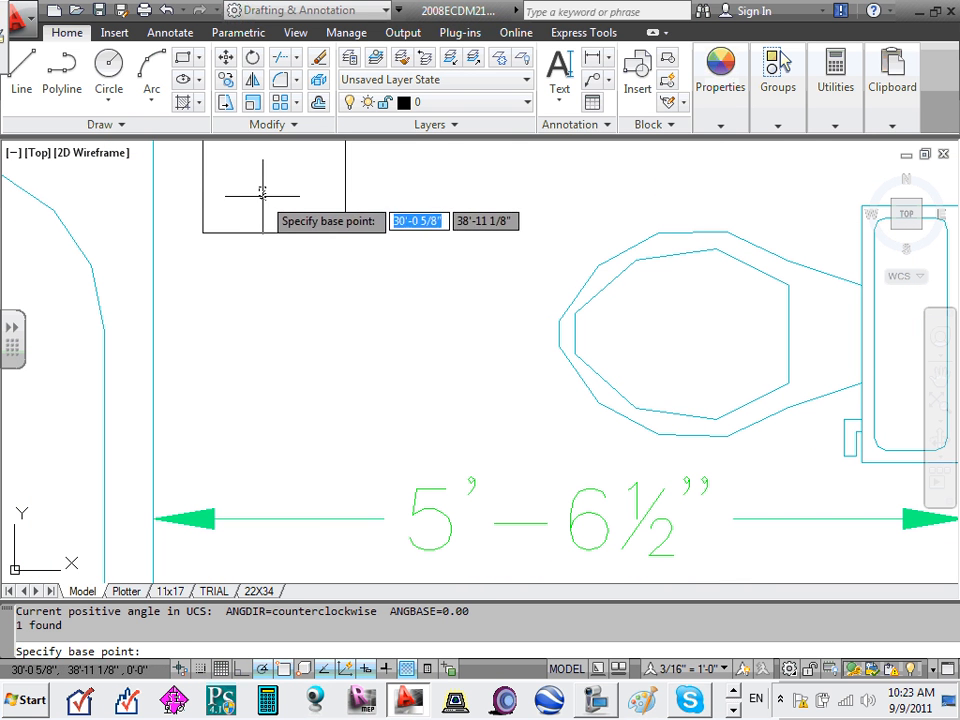
click(345, 232)
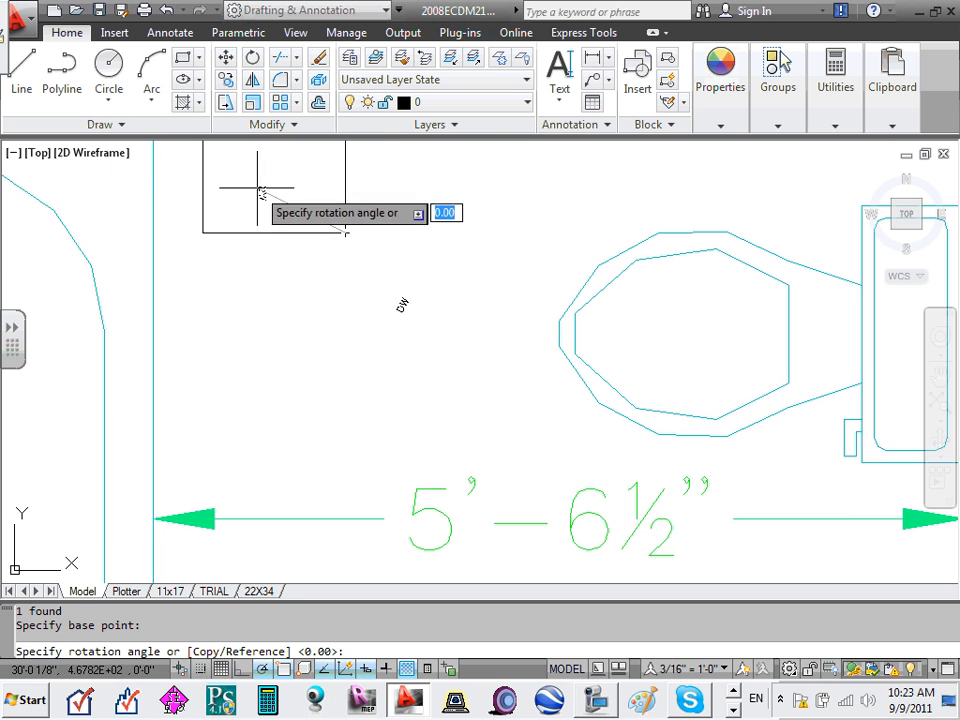
scroll(258, 188, up, 2)
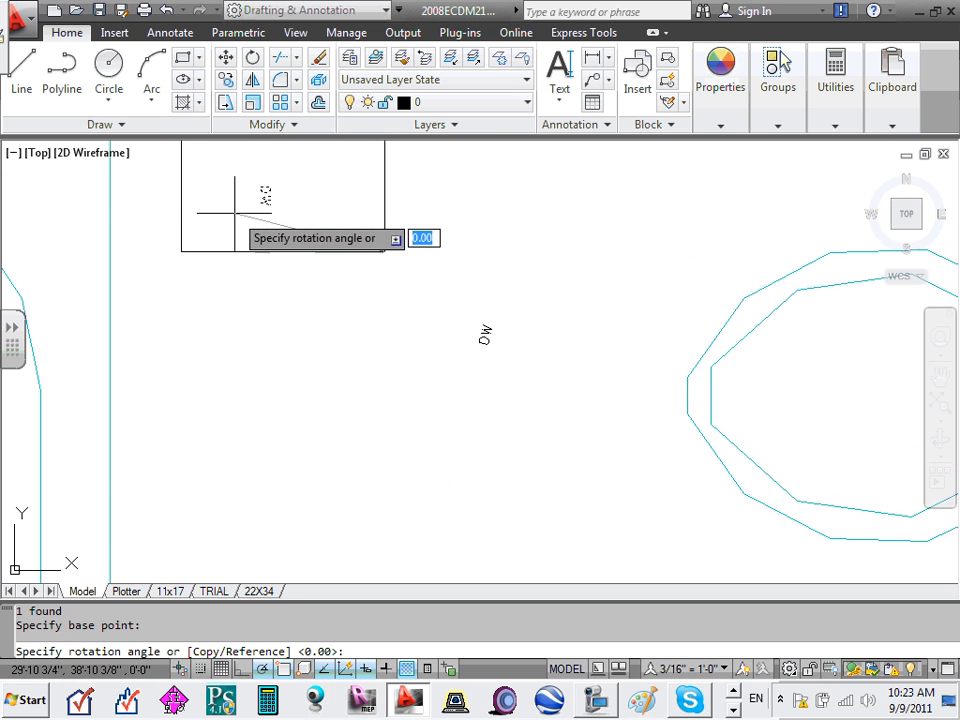
click(385, 174)
scroll(326, 360, up, 4)
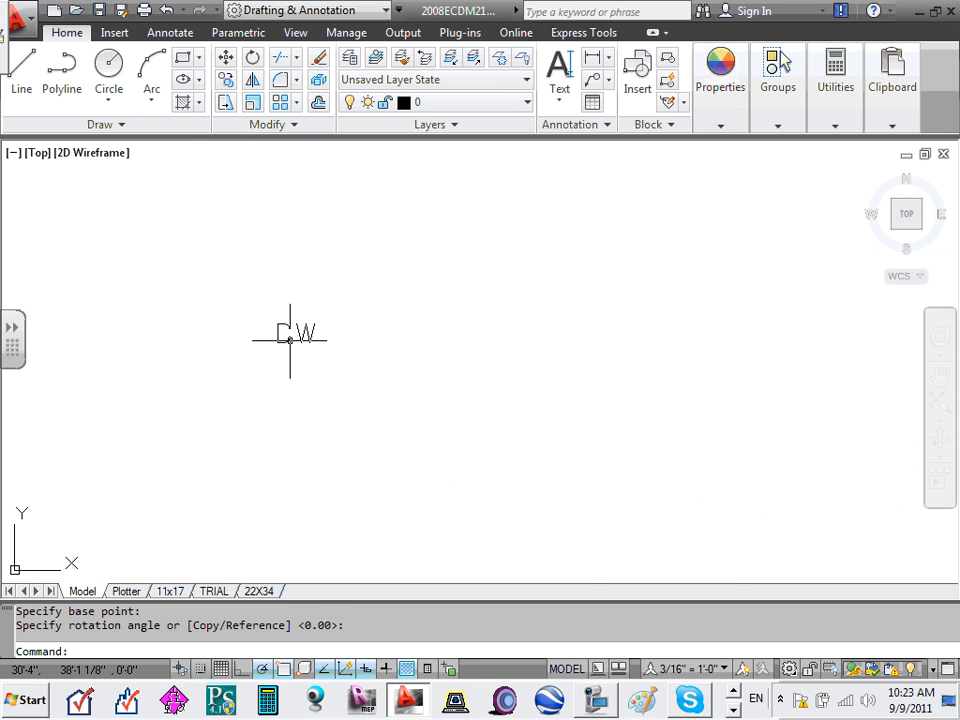
scroll(290, 340, down, 5)
click(289, 340)
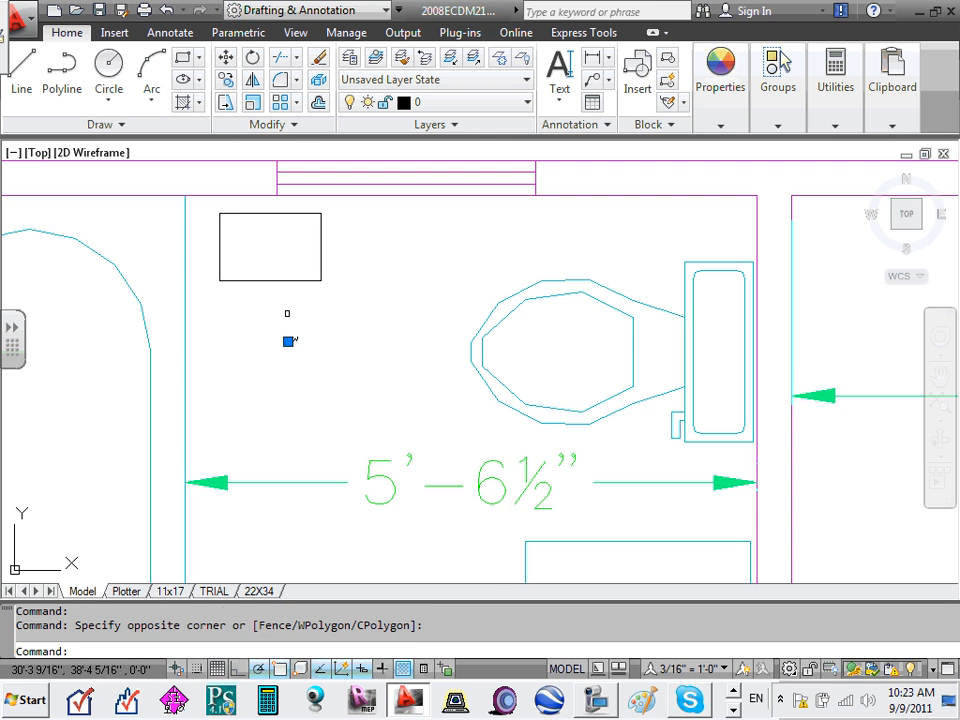
- Drag the DW label up into the upper middle of the bathroom rectangle
scroll(288, 343, up, 5)
drag(304, 331, 293, 151)
scroll(283, 253, down, 4)
scroll(290, 225, up, 3)
click(278, 231)
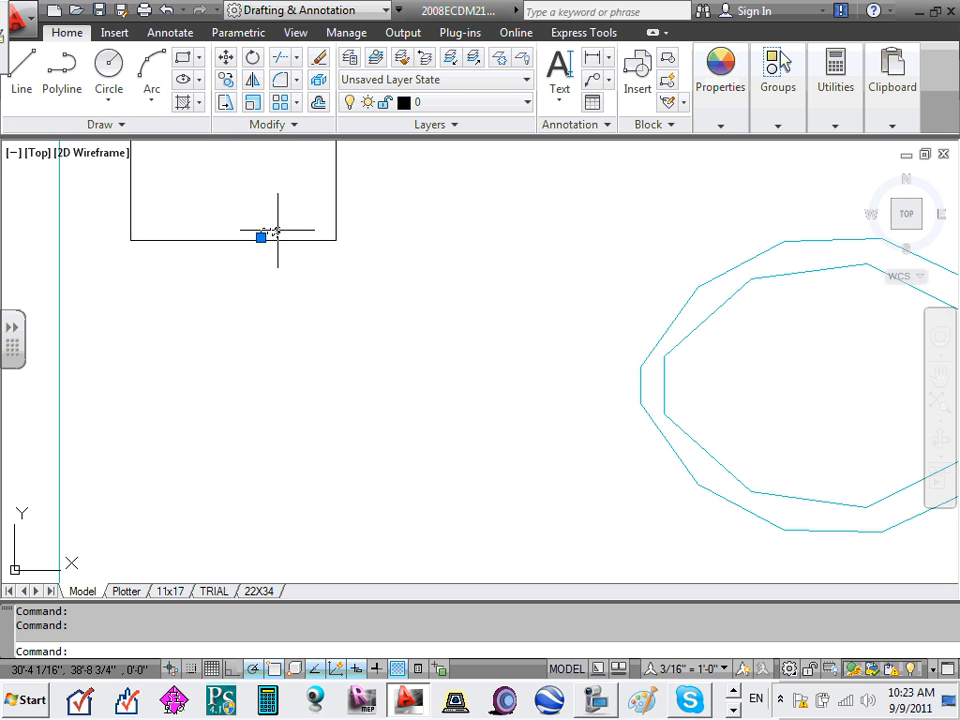
drag(270, 228, 247, 187)
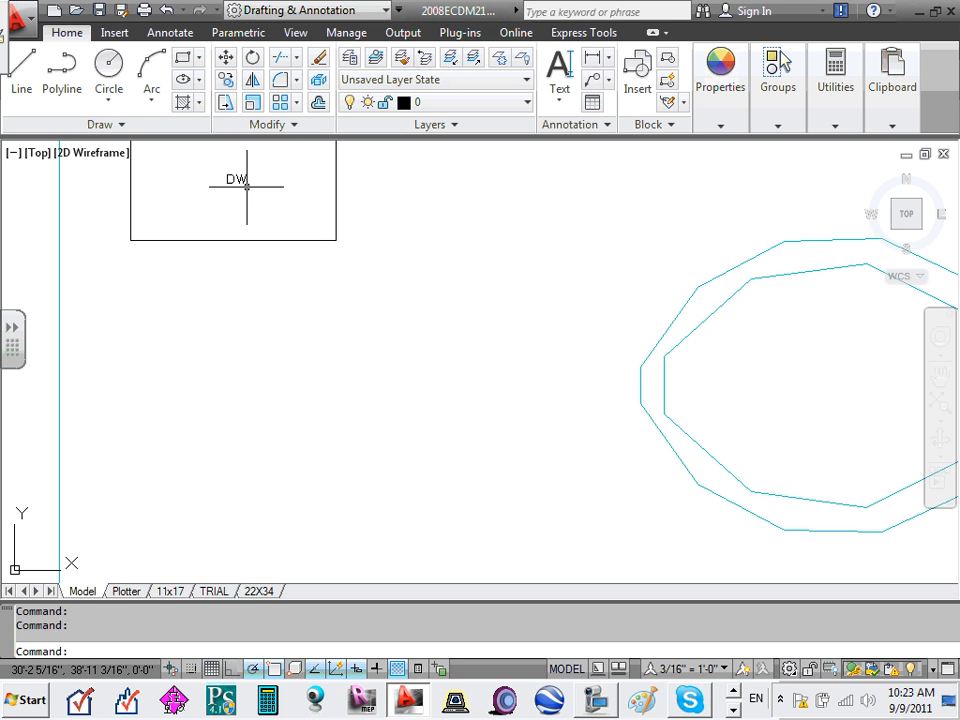
click(253, 209)
click(272, 226)
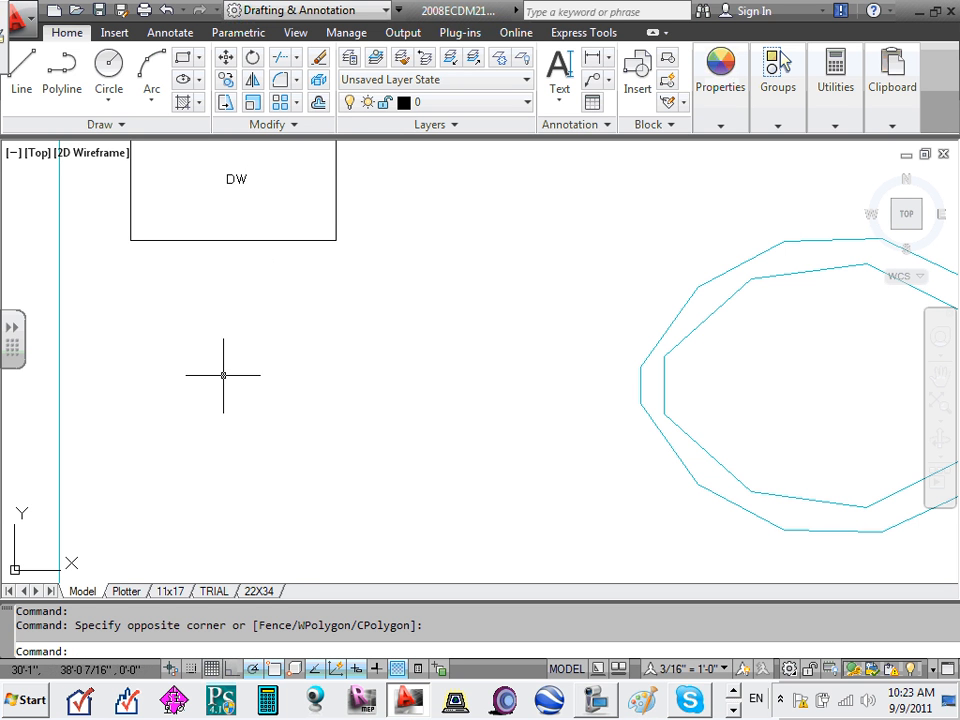
scroll(223, 345, down, 5)
scroll(215, 340, up, 6)
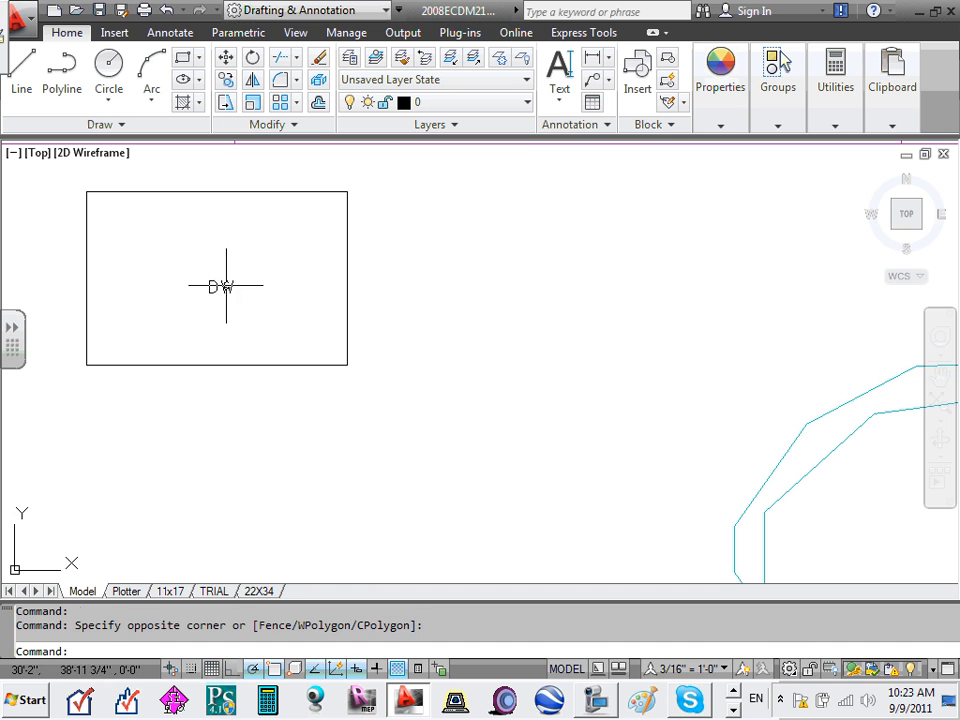
- Open the DW label in DDEDIT, select its text, then cancel the edit
double_click(224, 288)
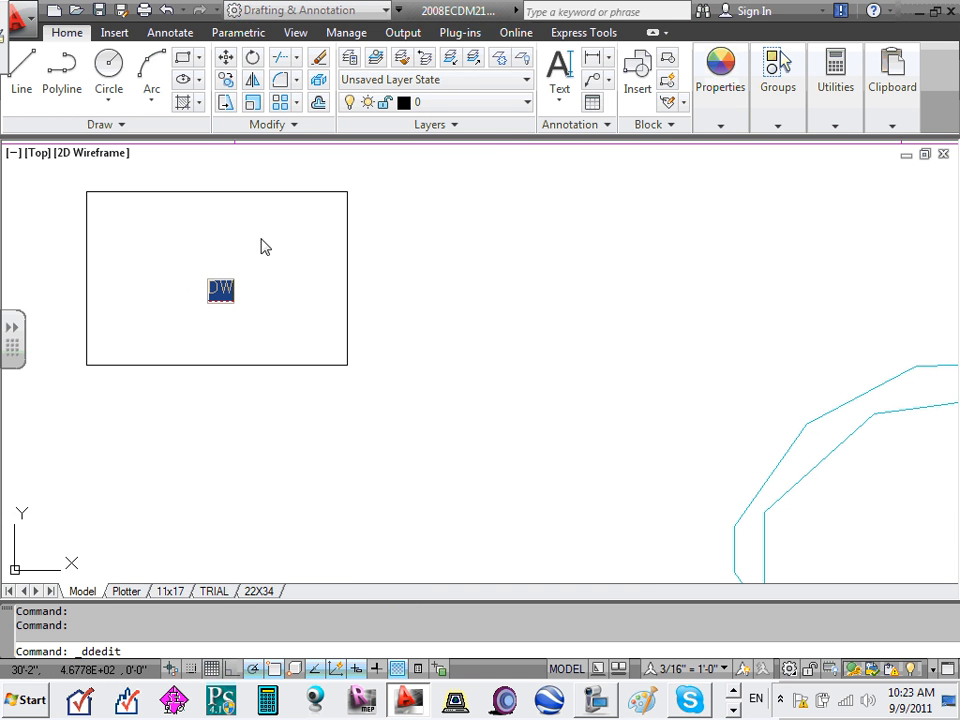
click(221, 289)
drag(234, 288, 131, 210)
click(207, 342)
click(222, 290)
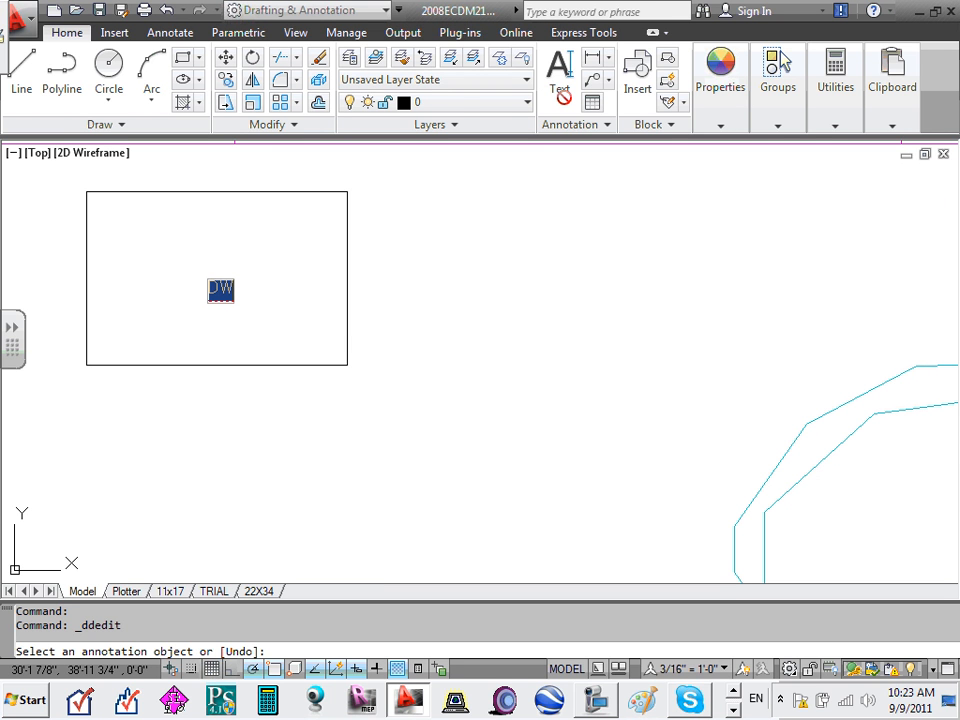
key(Return)
key(Escape)
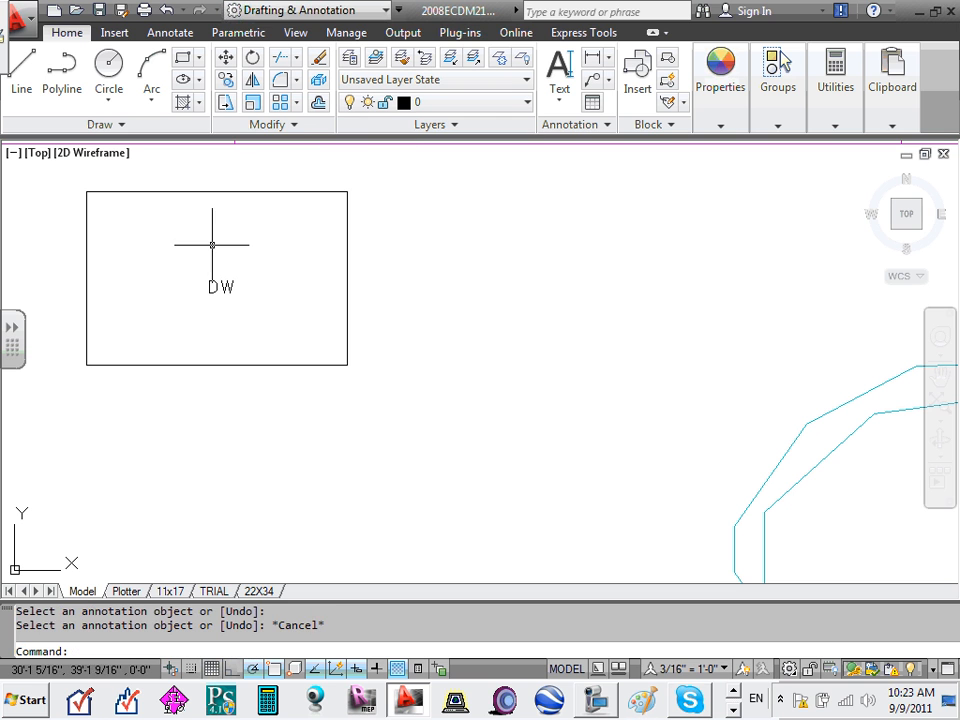
click(221, 284)
double_click(222, 288)
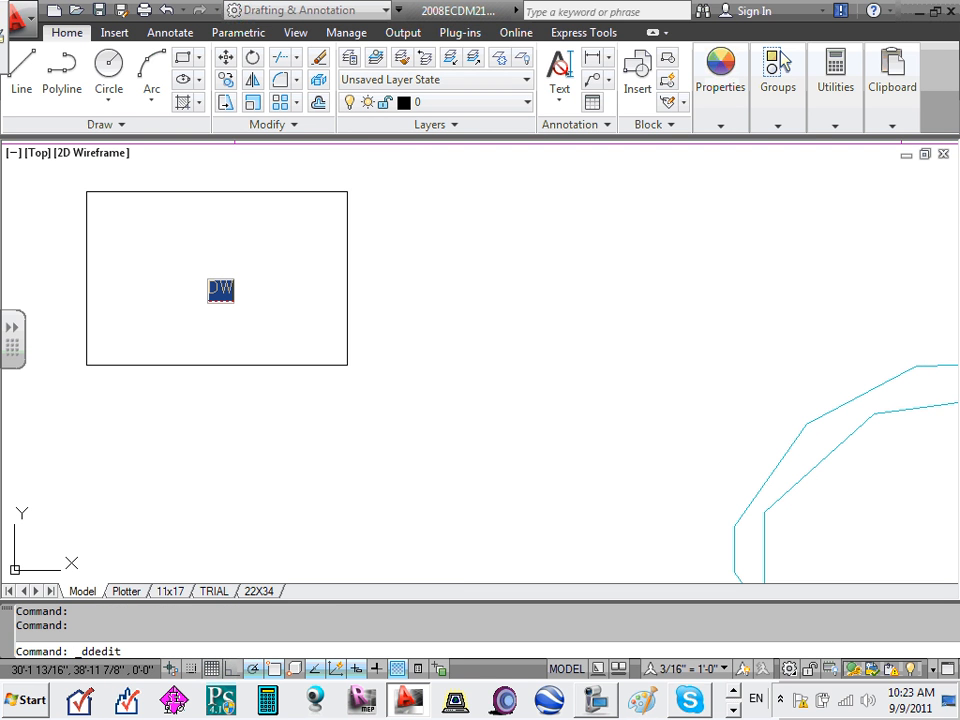
- Reopen the DW label in place, select its text, and show its right-click options
key(Escape)
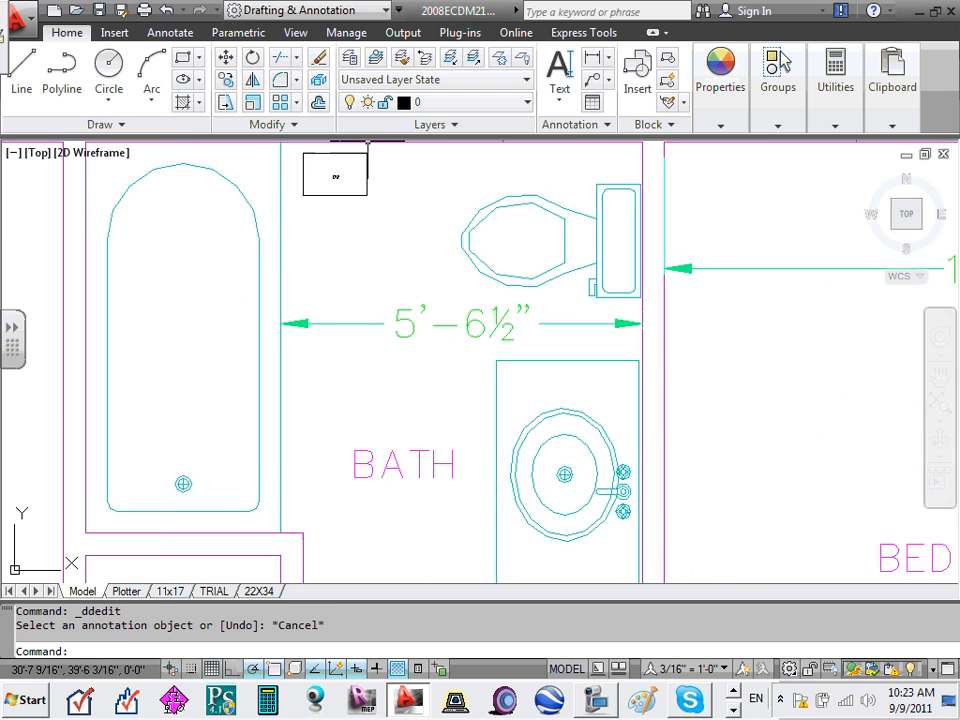
scroll(355, 300, up, 5)
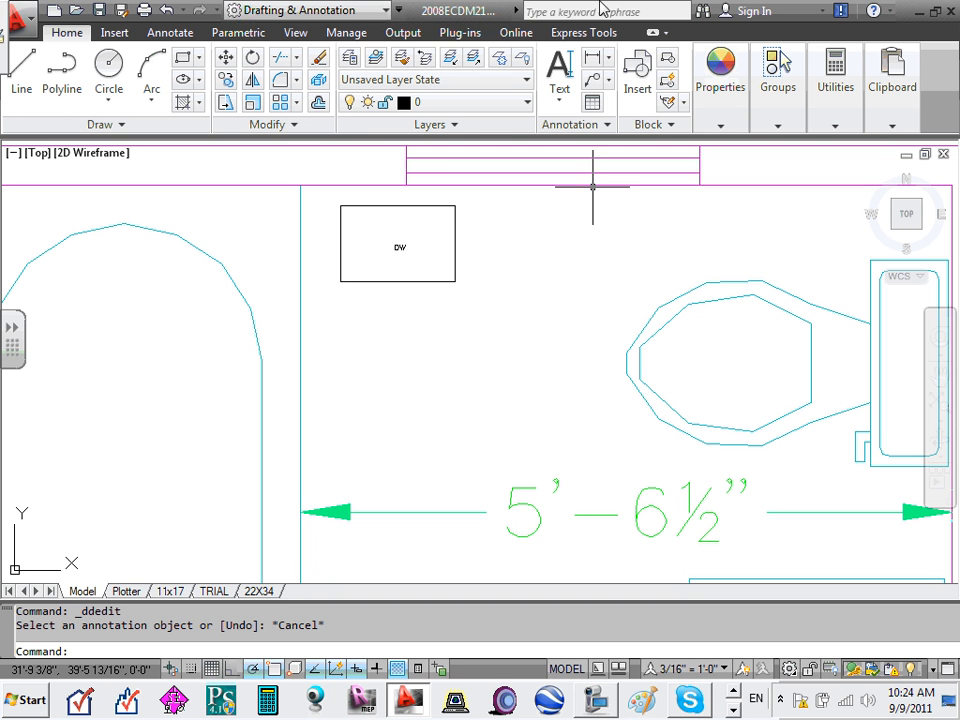
click(397, 246)
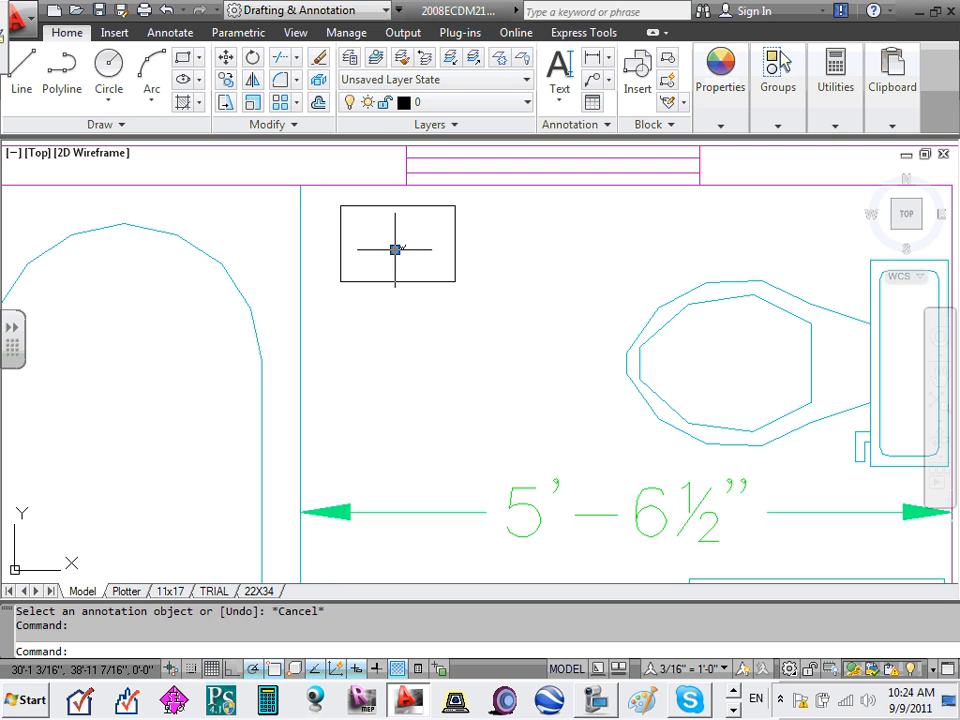
click(395, 249)
click(395, 249)
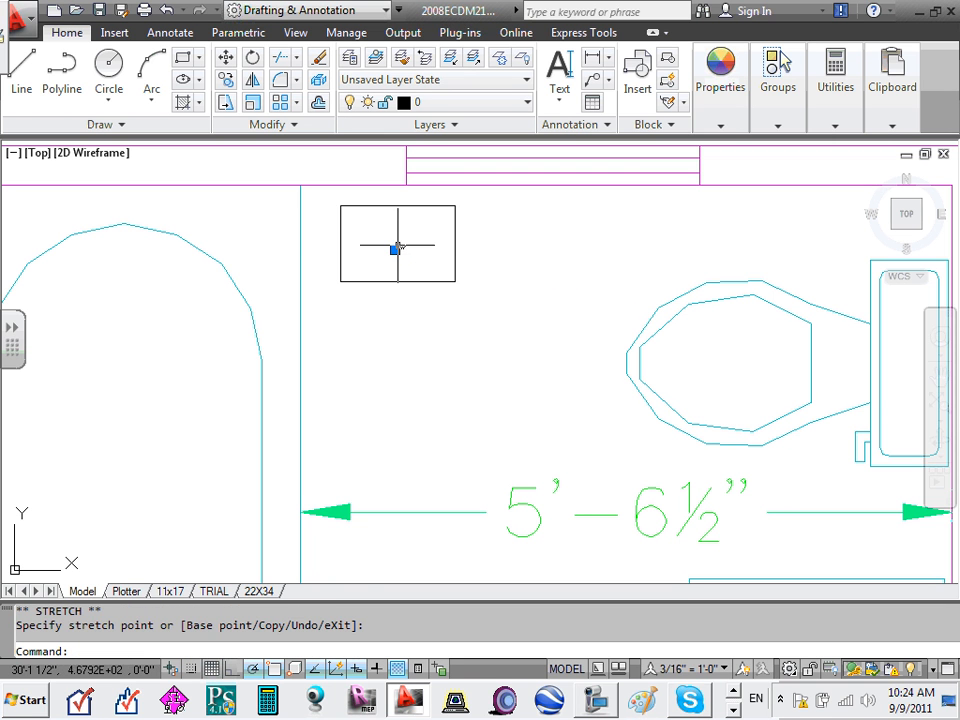
key(Escape)
double_click(403, 248)
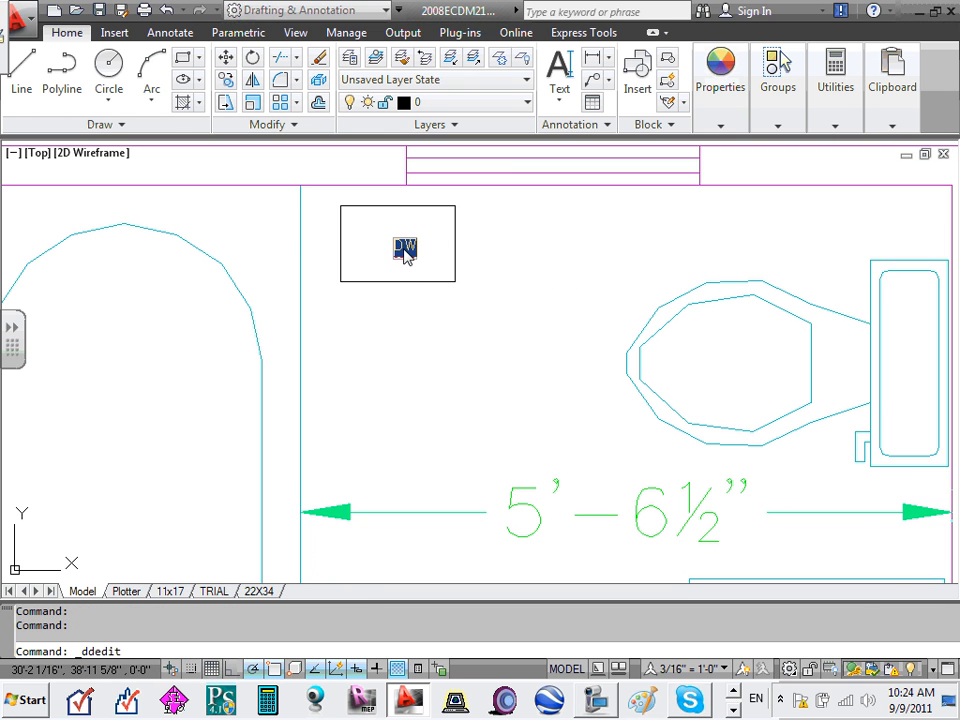
scroll(404, 249, up, 3)
drag(428, 246, 381, 242)
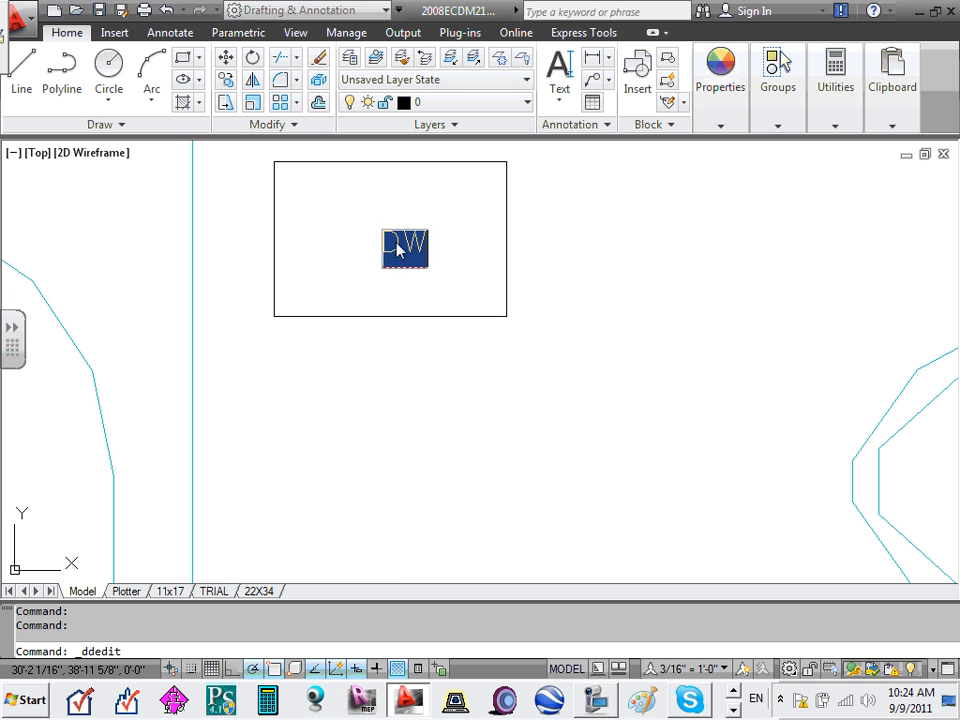
right_click(399, 242)
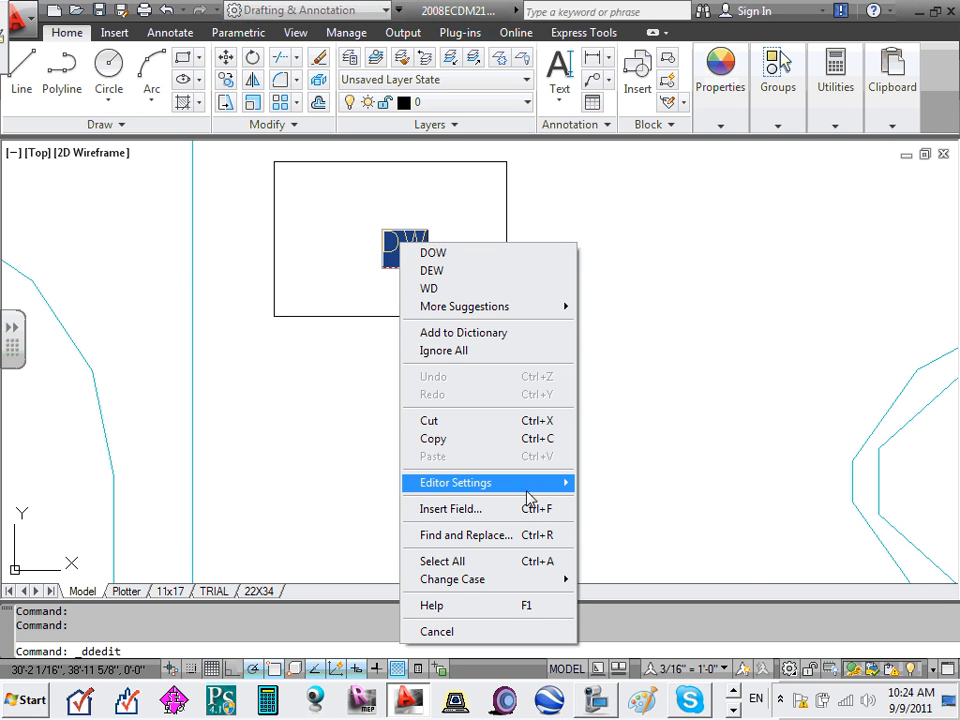
- View the text highlight colour settings without changes, then finish the DW edit
mouse_move(533, 487)
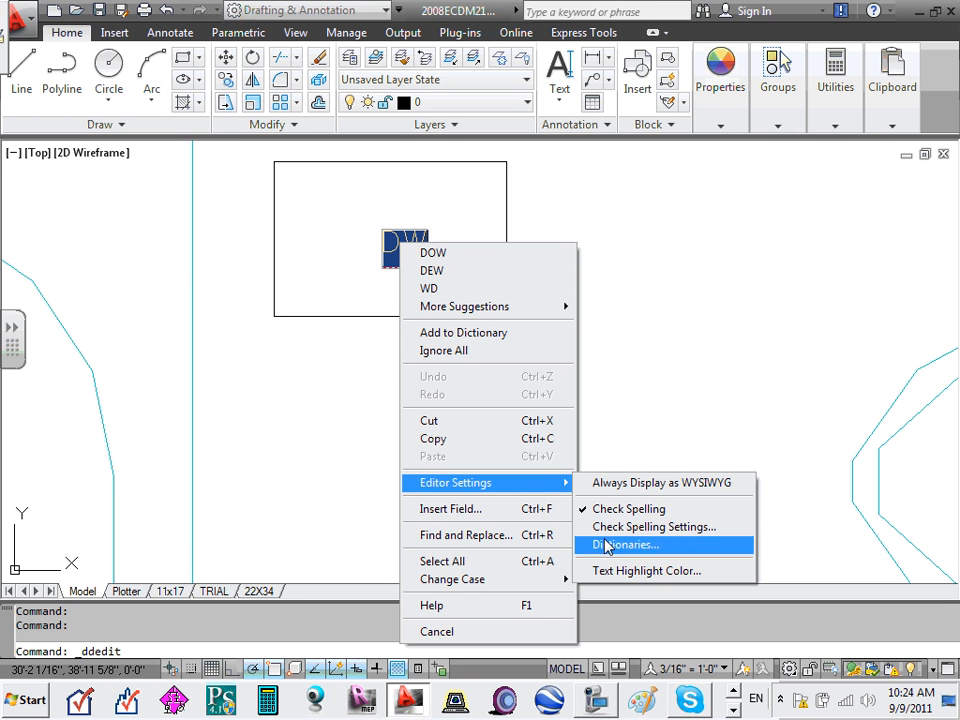
click(640, 570)
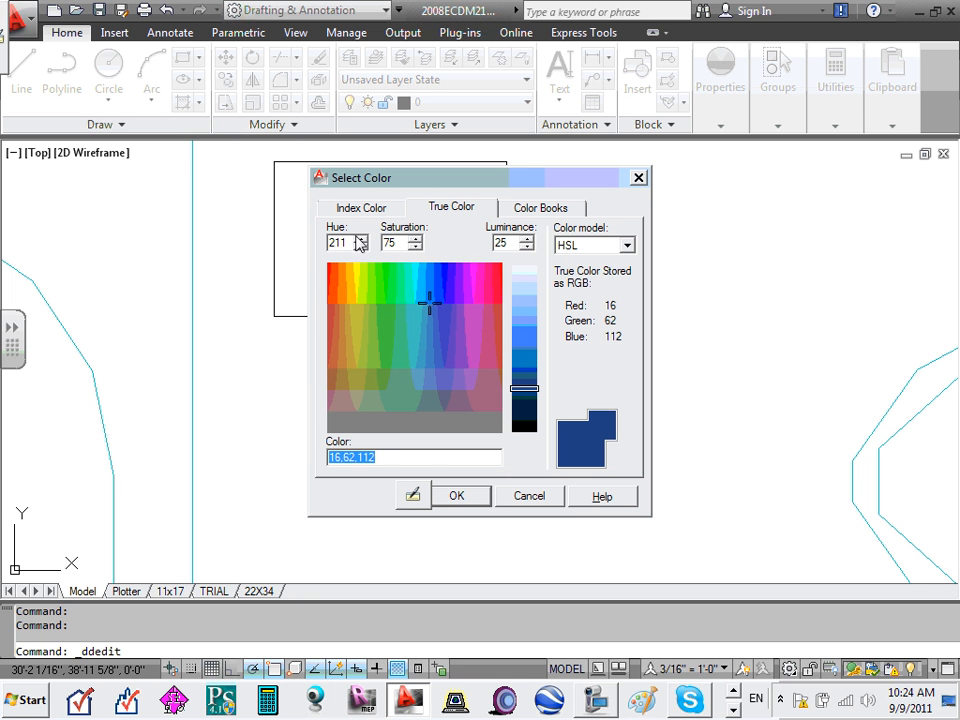
click(542, 499)
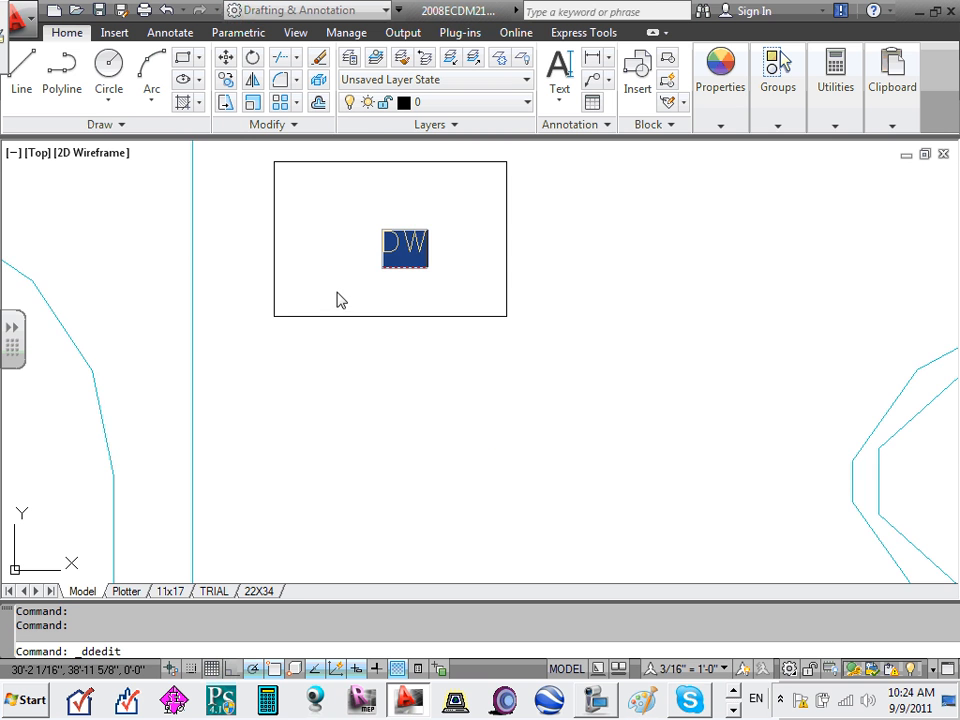
scroll(340, 295, down, 2)
click(373, 291)
key(Escape)
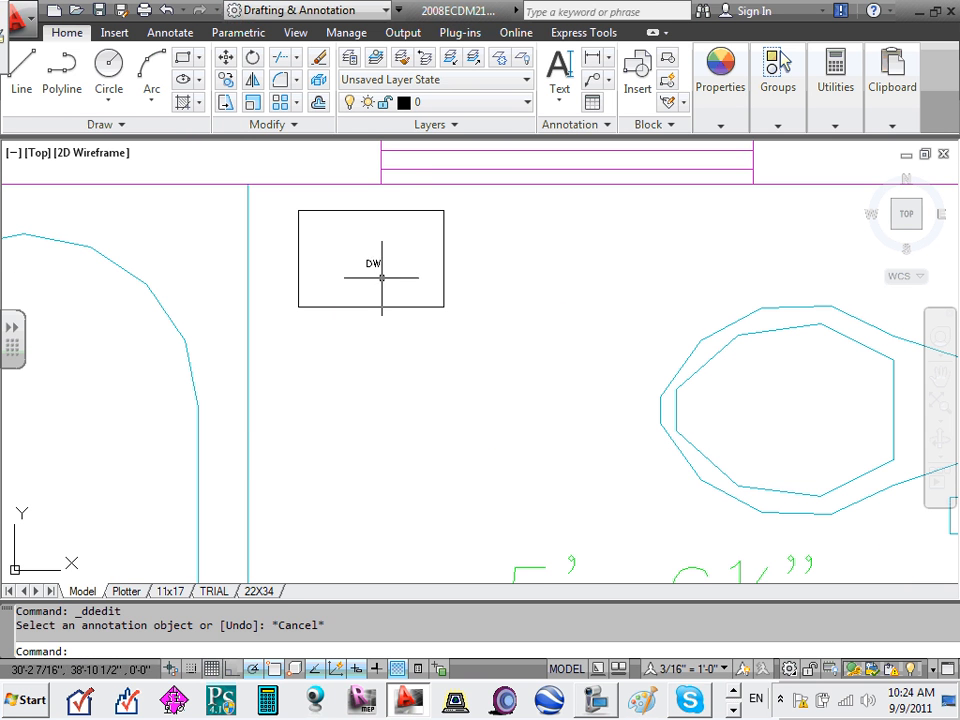
- Start single-line text, cancel it, and reopen the DW label for editing
click(370, 263)
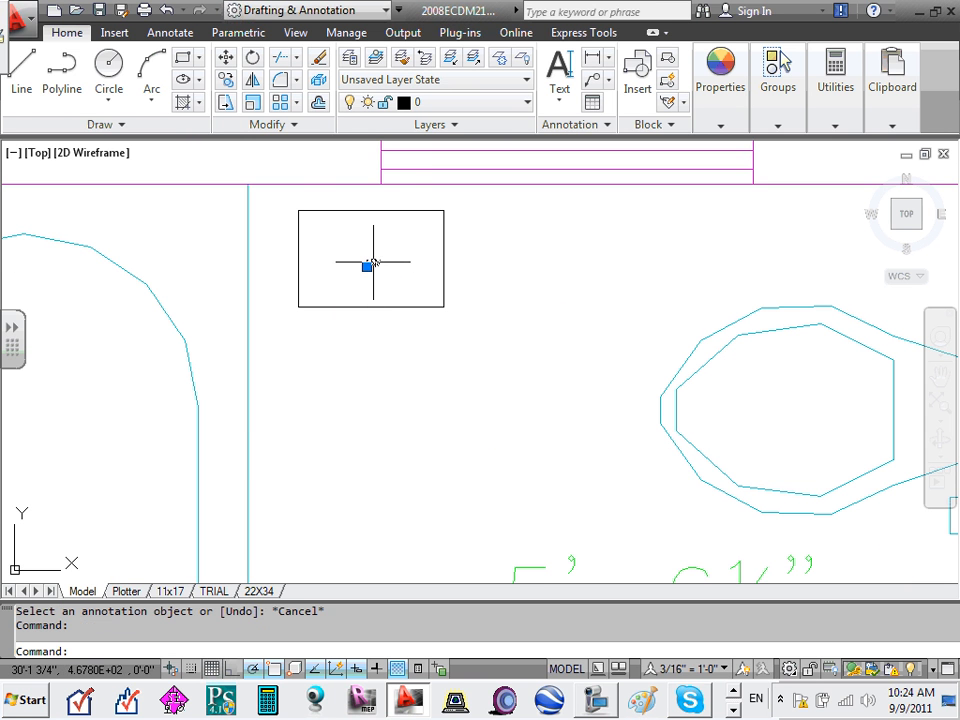
click(560, 68)
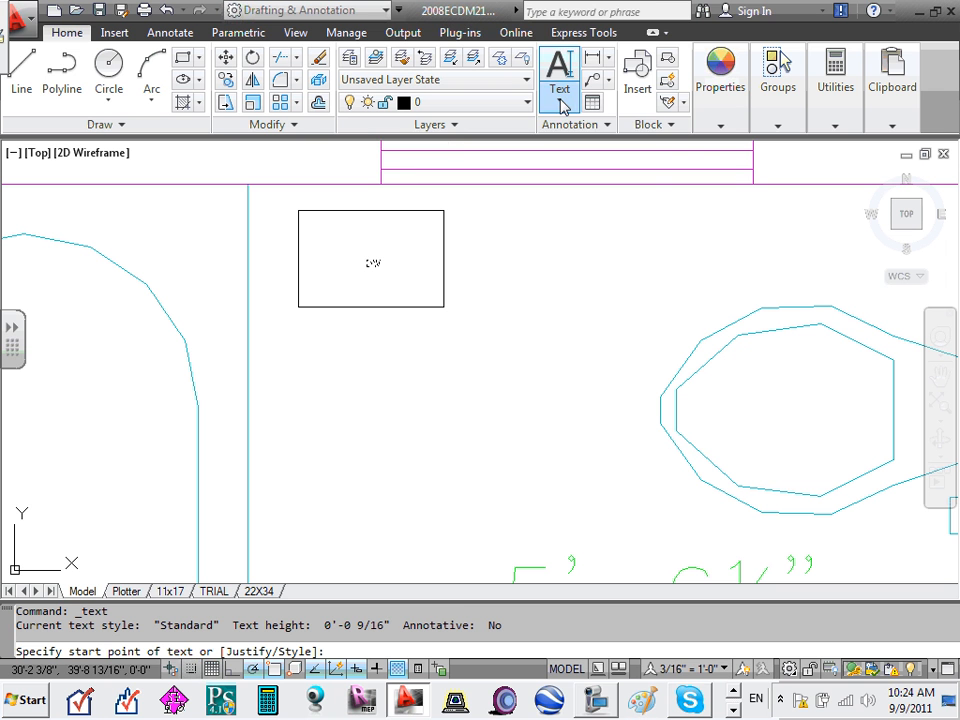
click(560, 102)
click(590, 171)
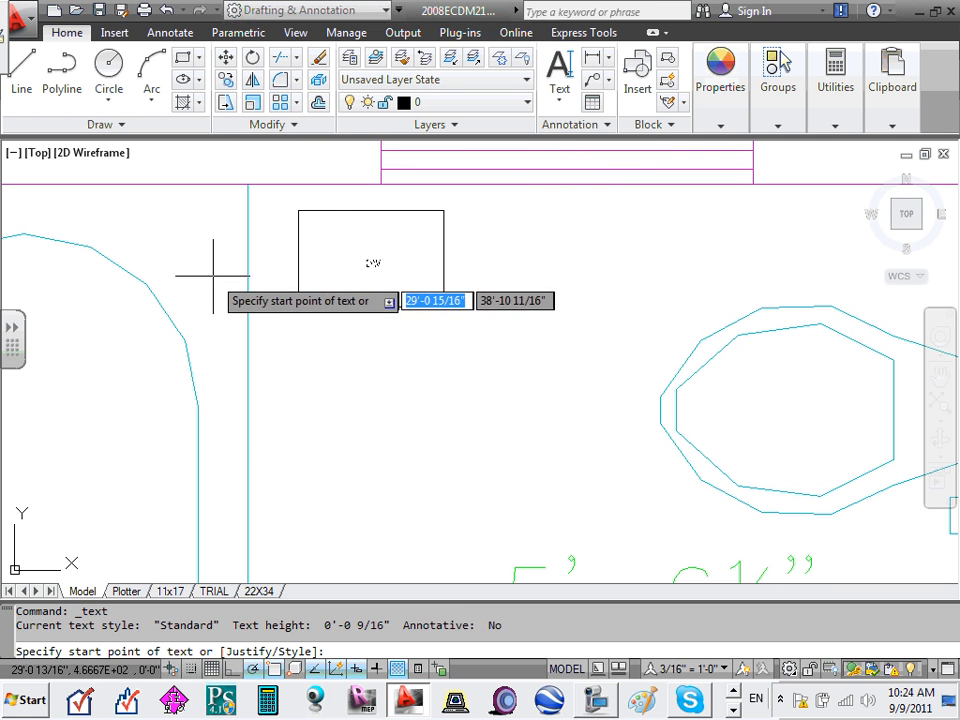
key(Escape)
key(Escape)
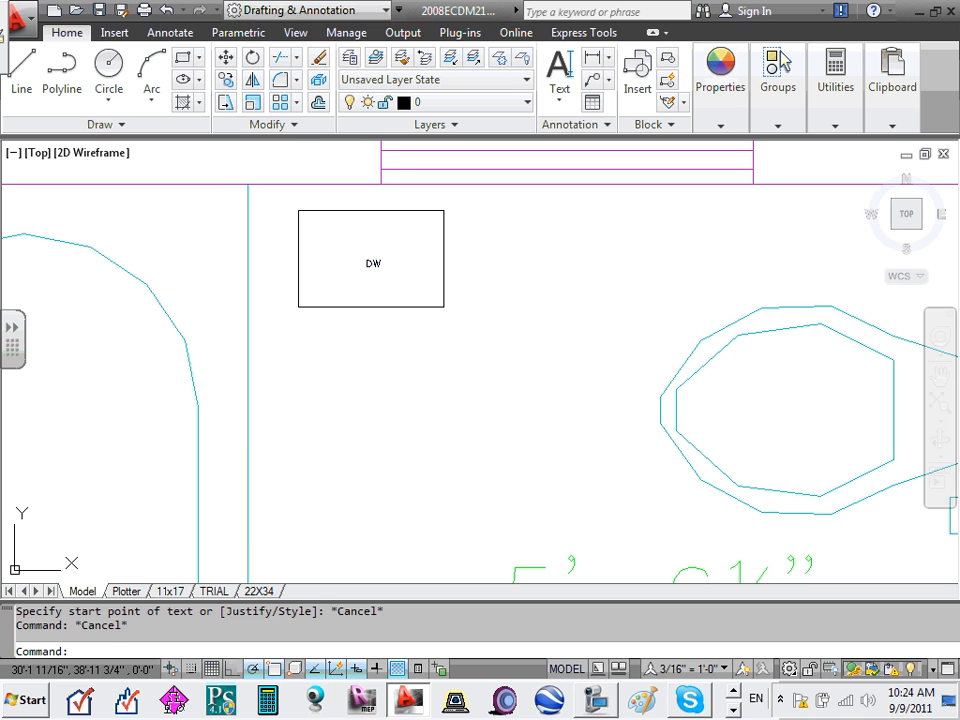
double_click(373, 265)
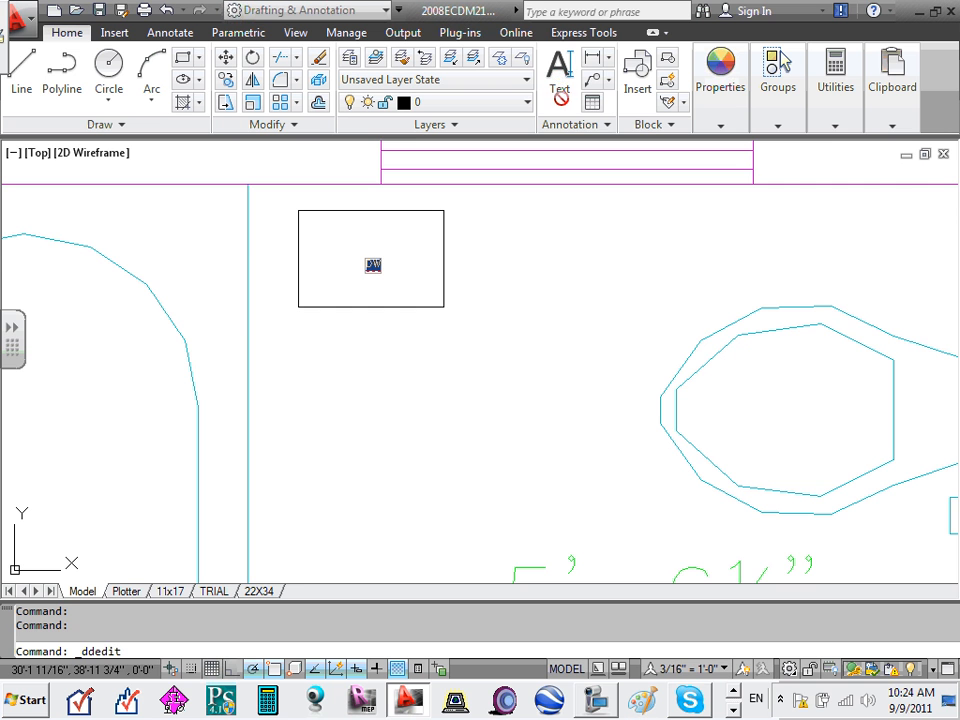
- End the DW edit, pan to Bedroom 1, and select its closet door
key(Escape)
scroll(516, 222, down, 3)
scroll(470, 218, down, 3)
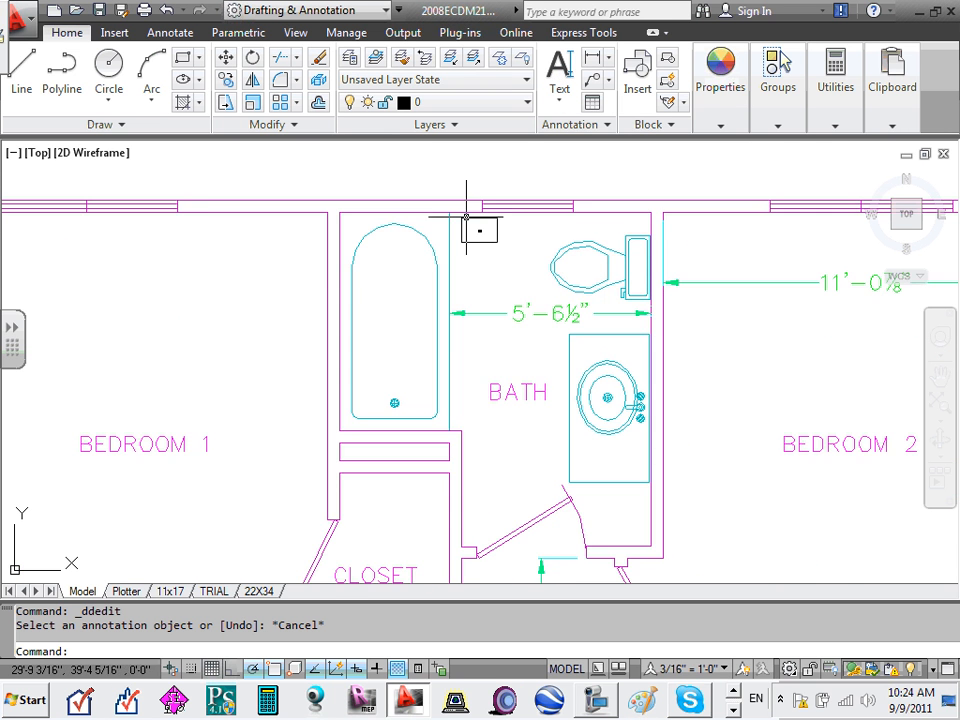
scroll(684, 222, up, 4)
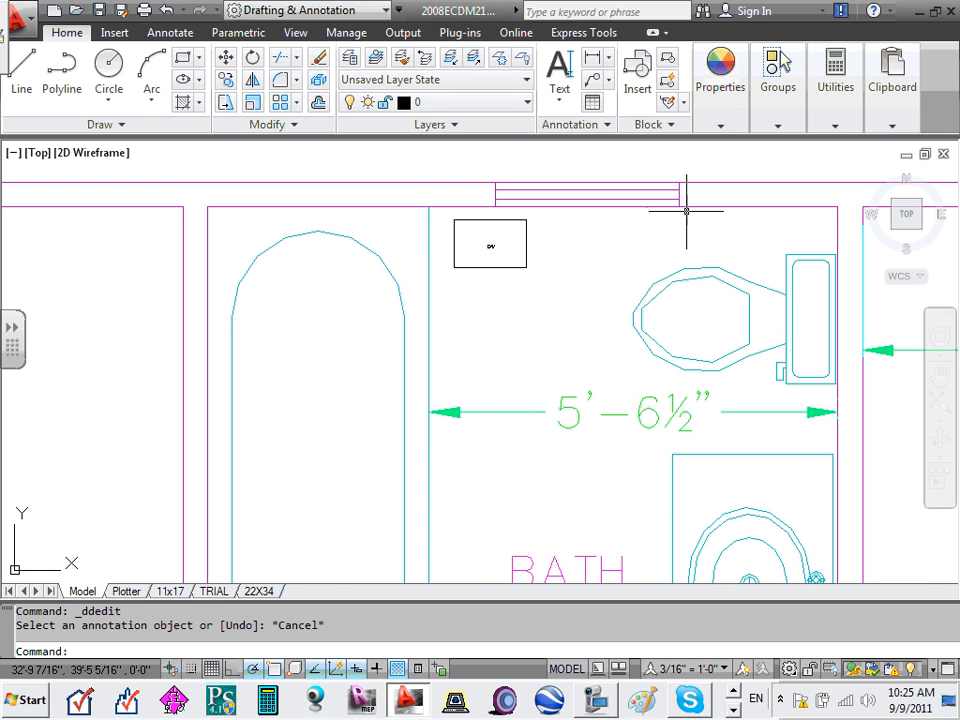
scroll(686, 208, down, 5)
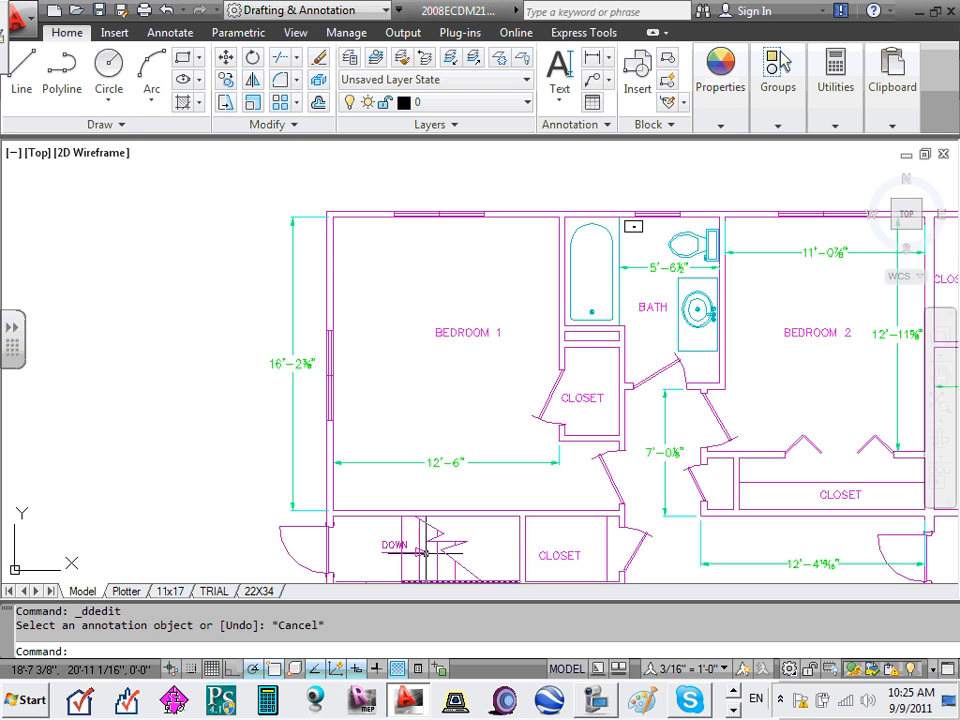
middle_drag(496, 444, 467, 332)
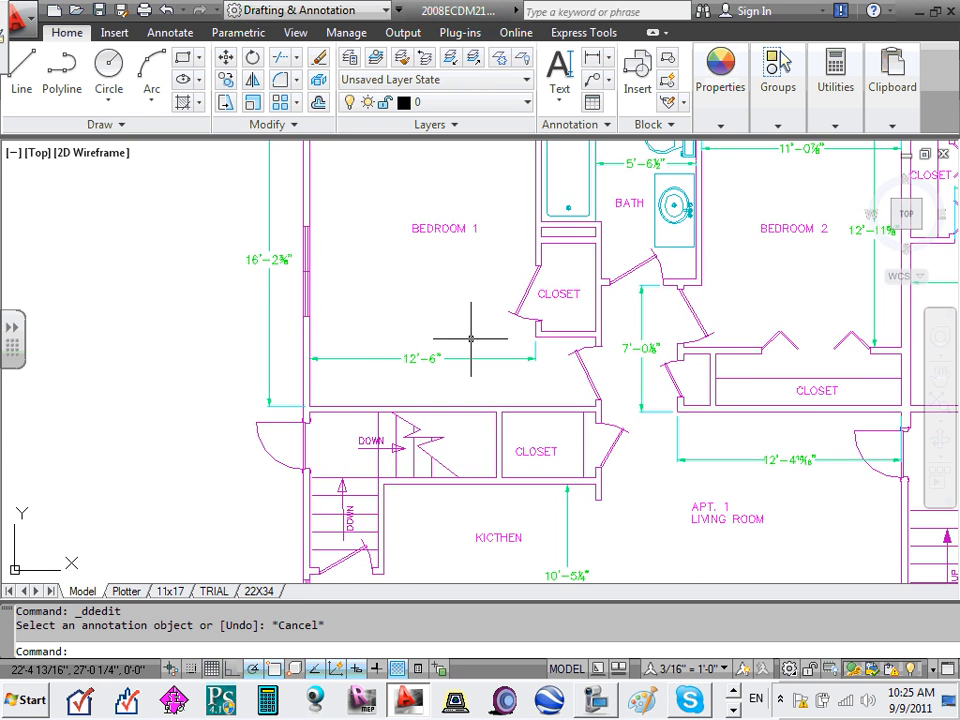
scroll(467, 335, up, 2)
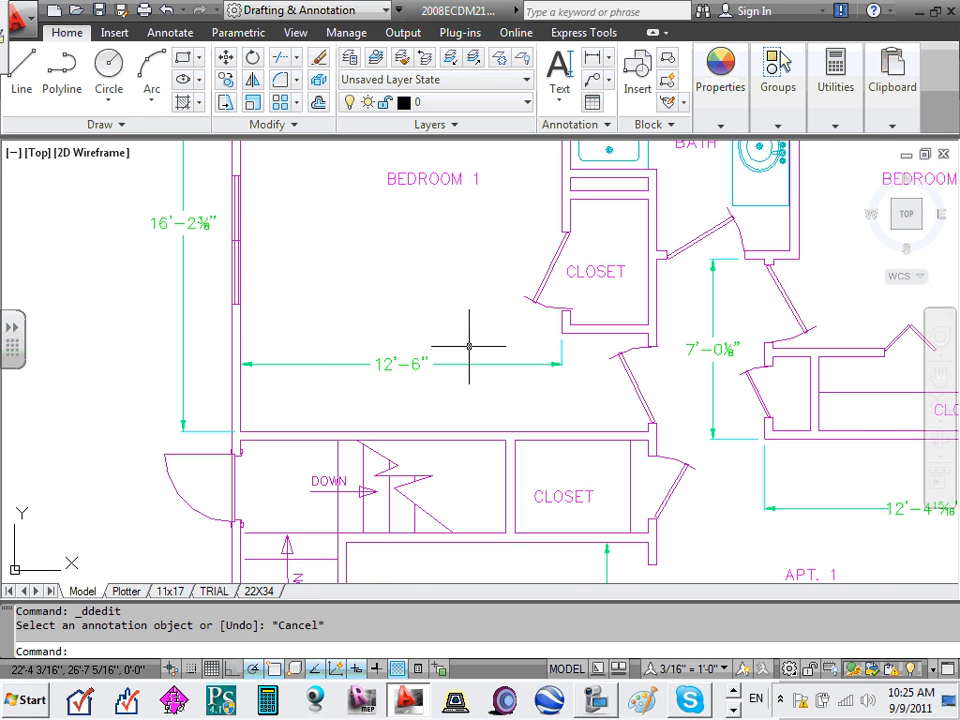
click(530, 253)
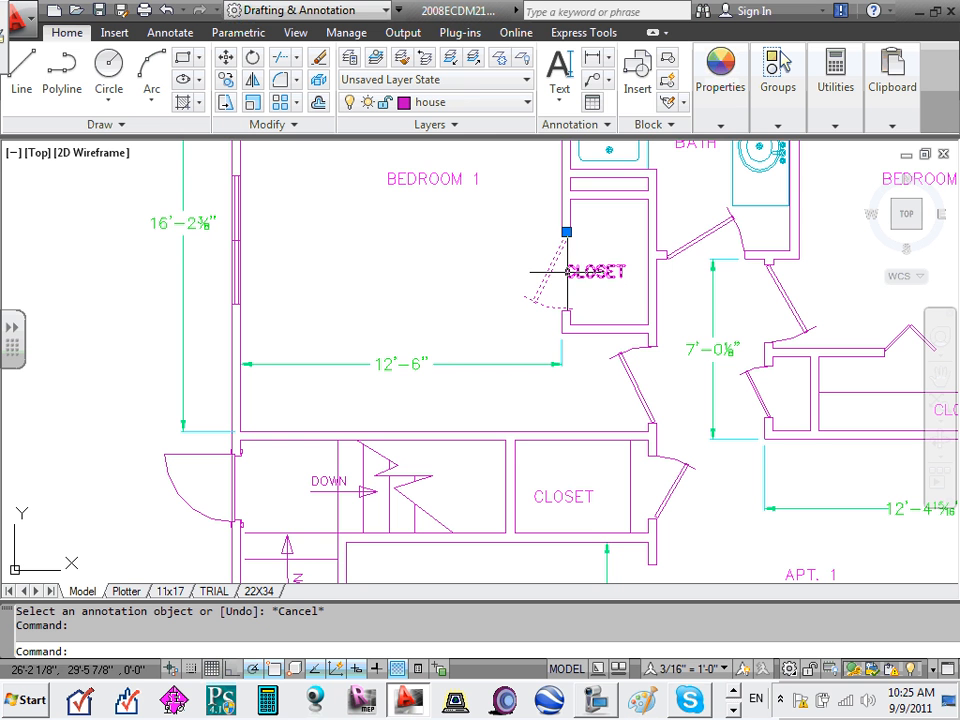
- Check the closet door's layer in the layer list, then clear the selection
click(527, 103)
scroll(450, 310, up, 3)
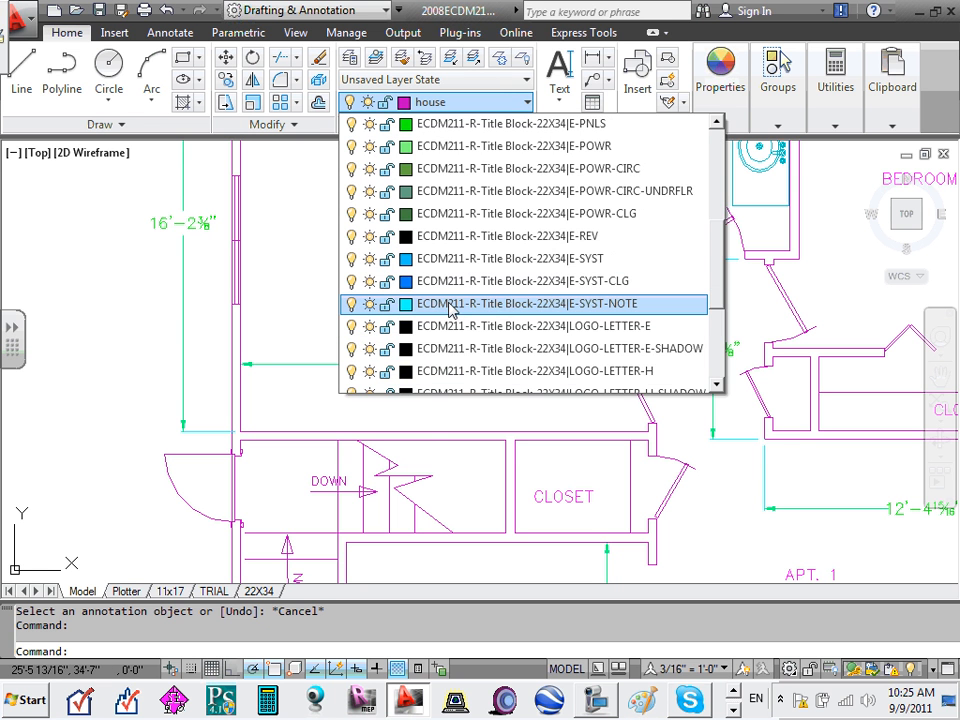
scroll(445, 305, up, 4)
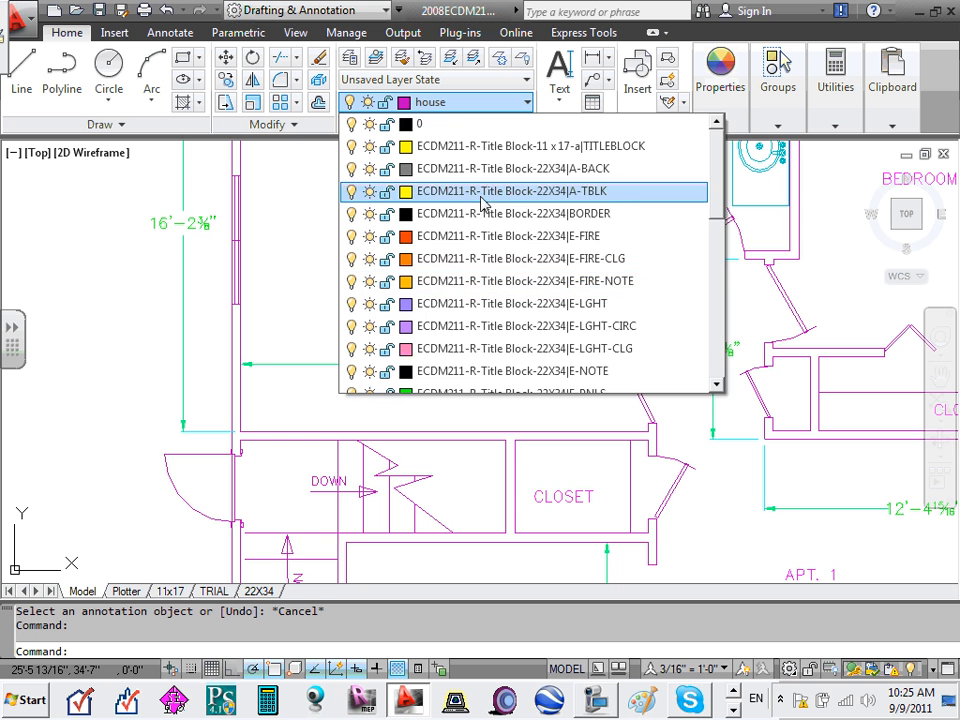
scroll(481, 200, down, 8)
click(831, 229)
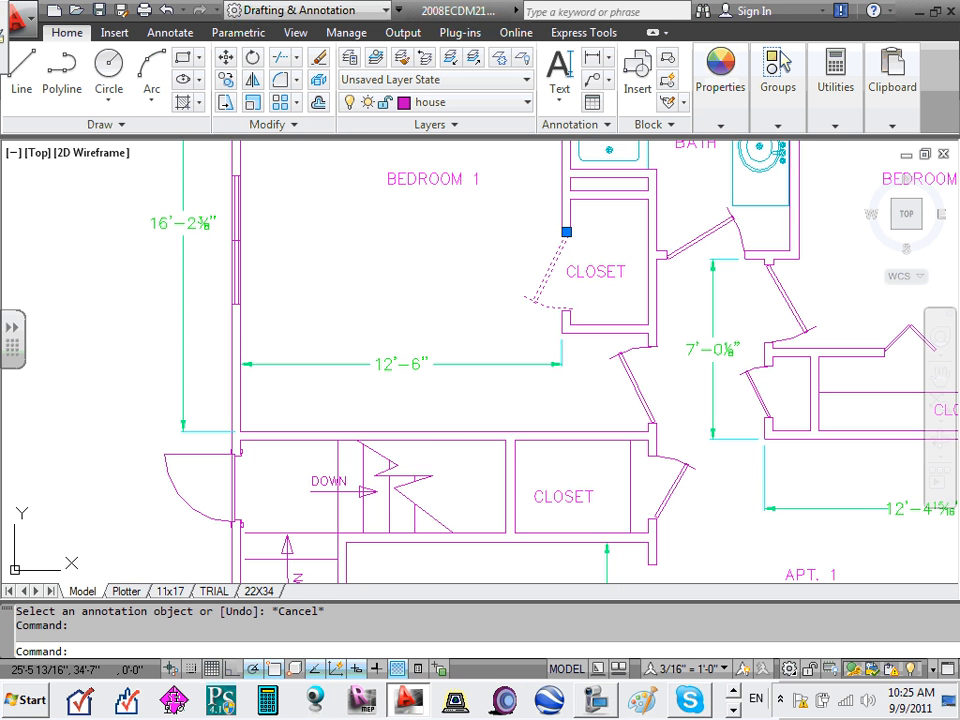
key(Escape)
key(Escape)
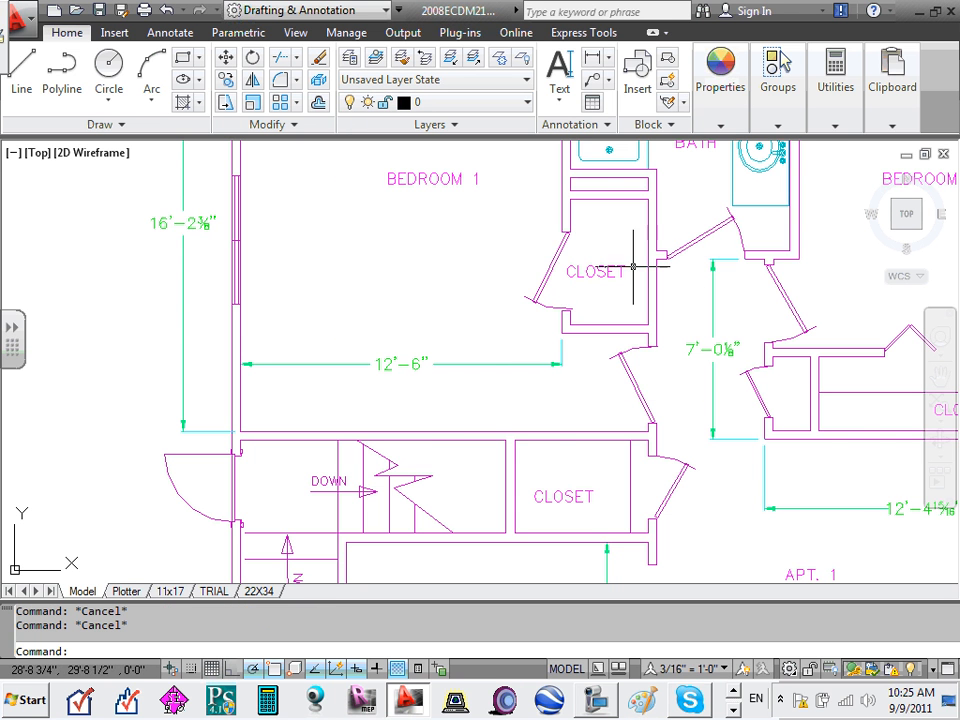
- Zoom to extents (Z, E) to fit both Upper Level apartments in view
scroll(633, 267, down, 4)
middle_drag(726, 266, 937, 4)
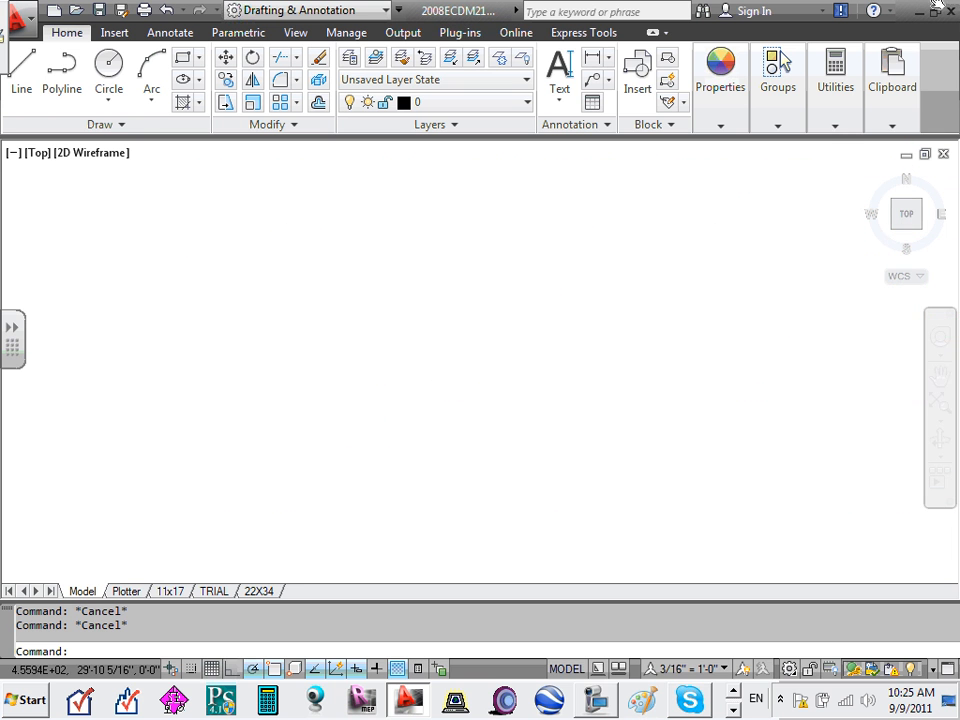
scroll(937, 4, down, 5)
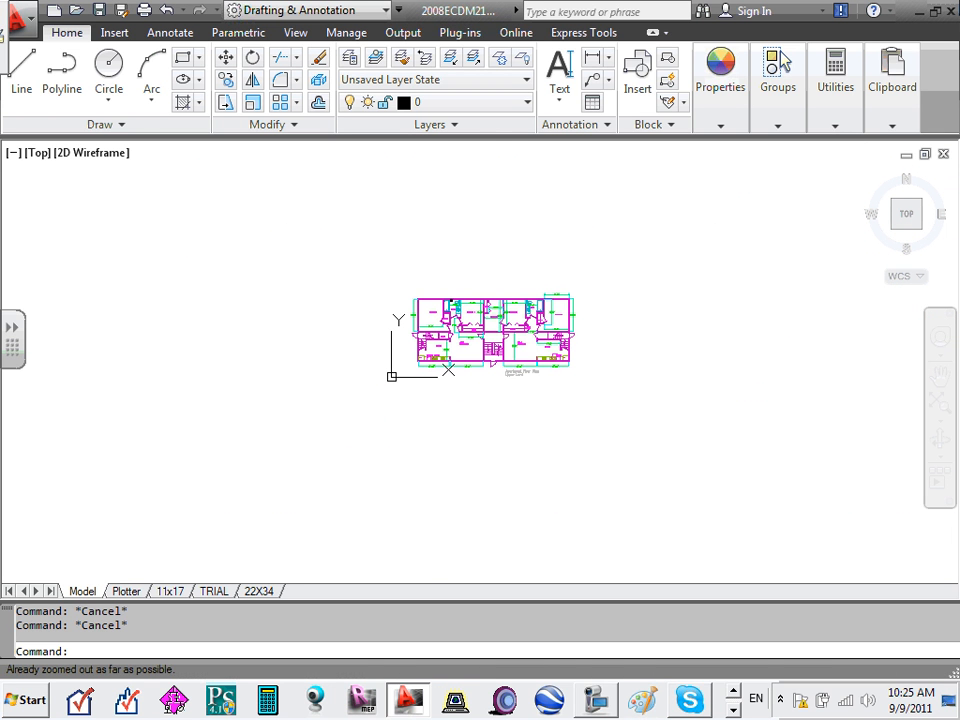
text(z)
key(Return)
text(e)
key(Return)
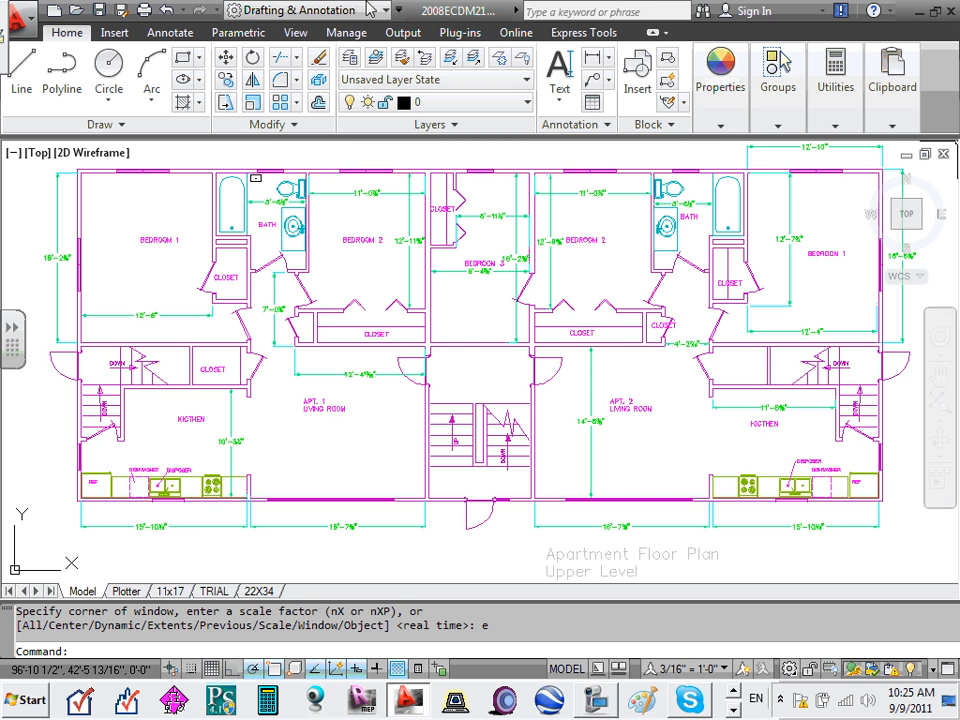
- Zoom in on the DW-labelled rectangle beside the bathtub in the bathroom
scroll(255, 182, up, 10)
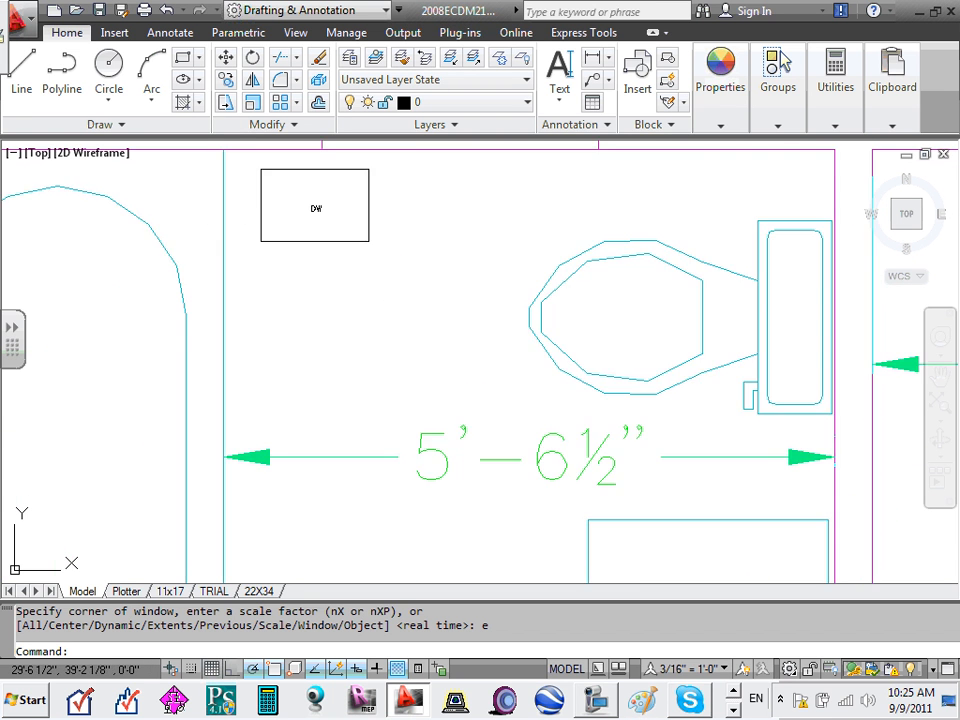
scroll(285, 213, down, 2)
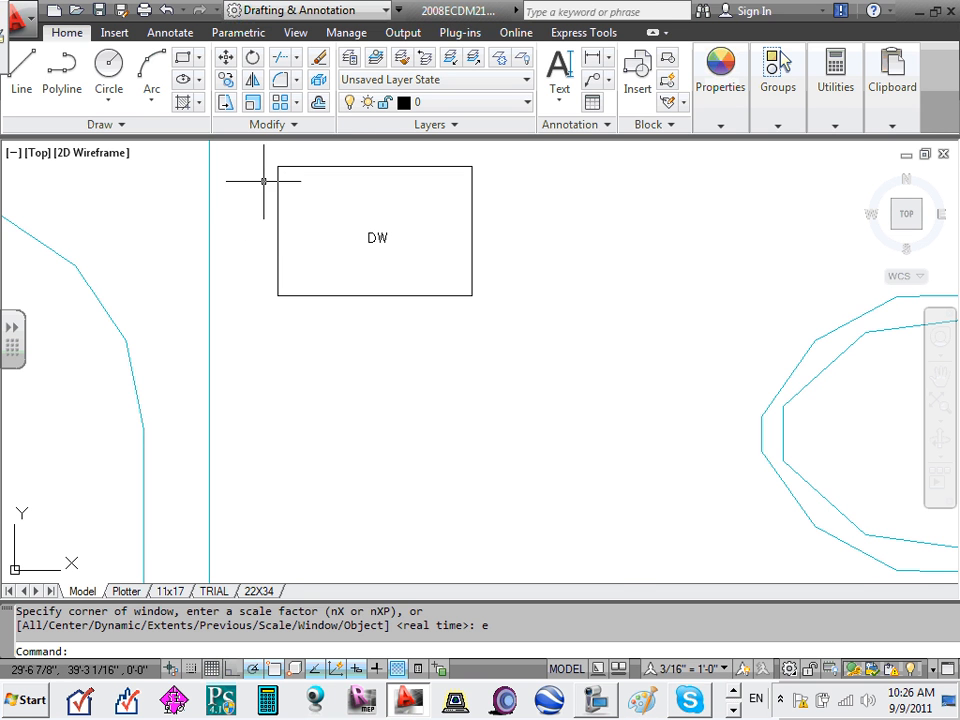
scroll(264, 181, down, 2)
- Close 2008ECDM211-Upper Level.dwg without saving changes and minimize AutoCAD
click(943, 154)
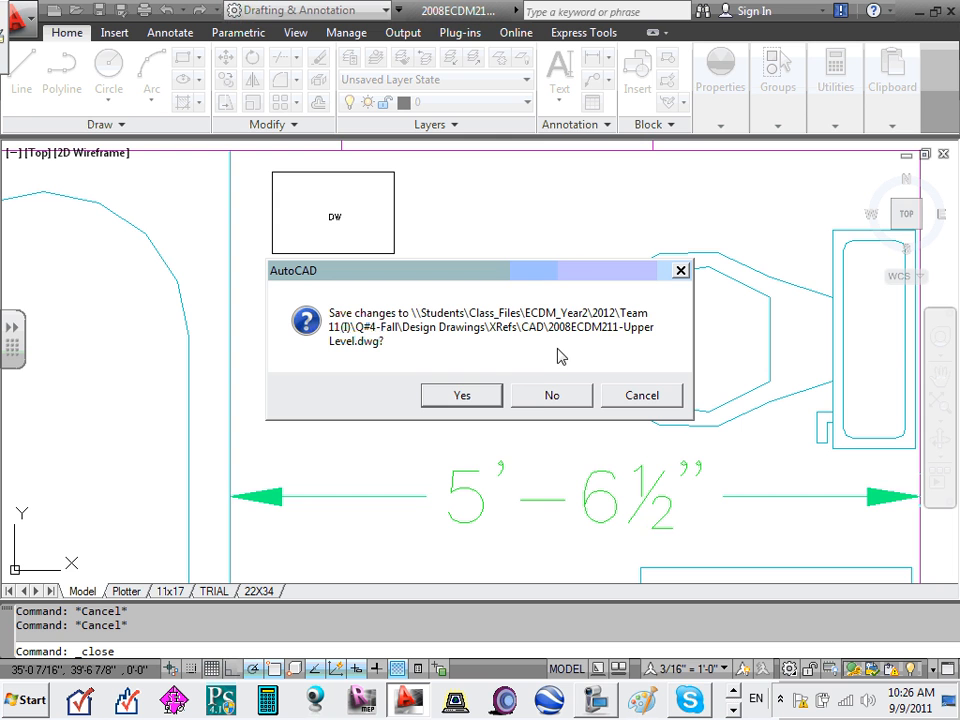
click(535, 396)
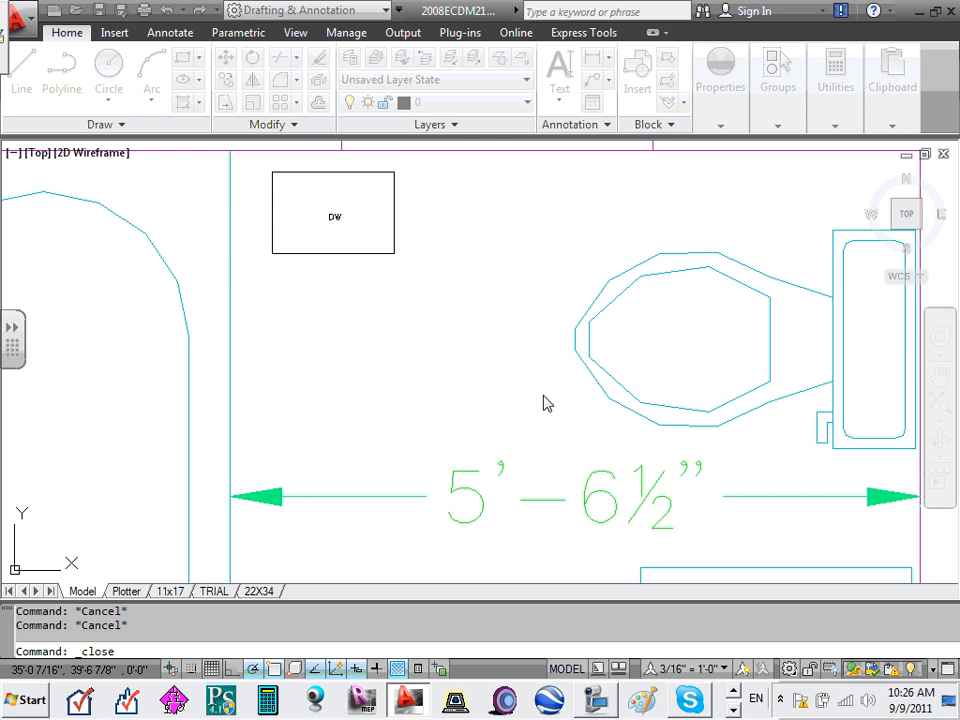
click(919, 11)
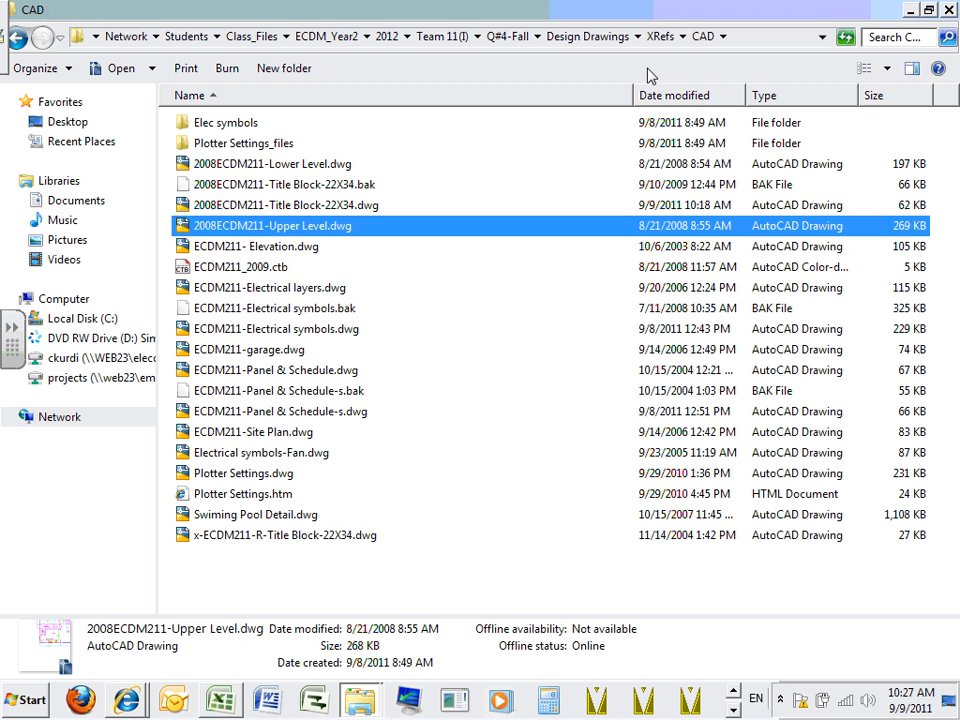
- Select ECDM211-Site Plan.dwg, then go back from the CAD folder to XRefs
click(257, 437)
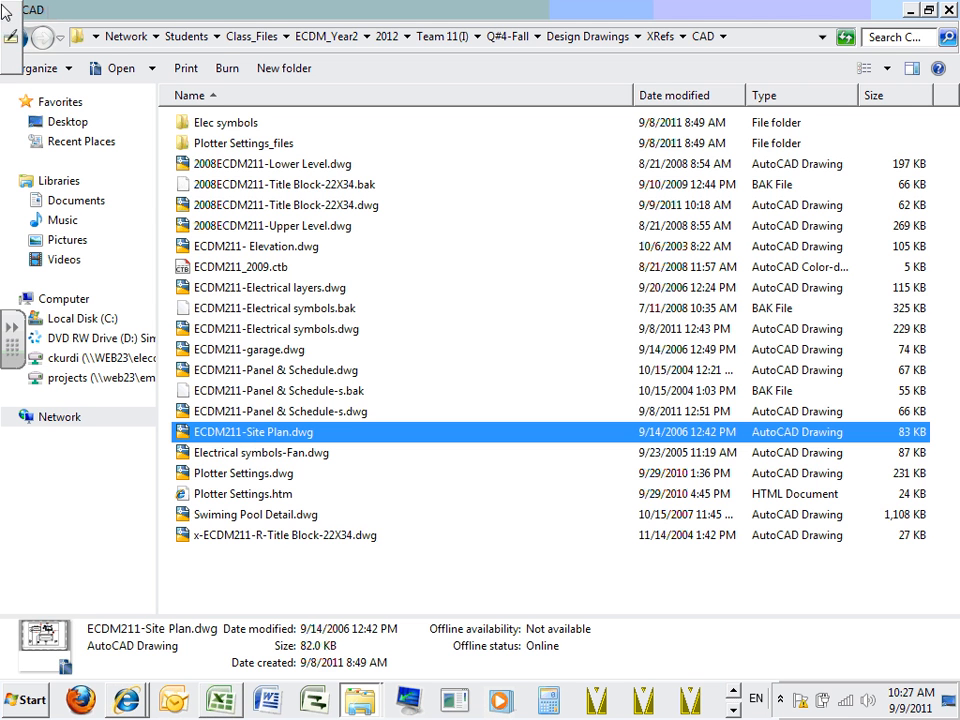
click(20, 38)
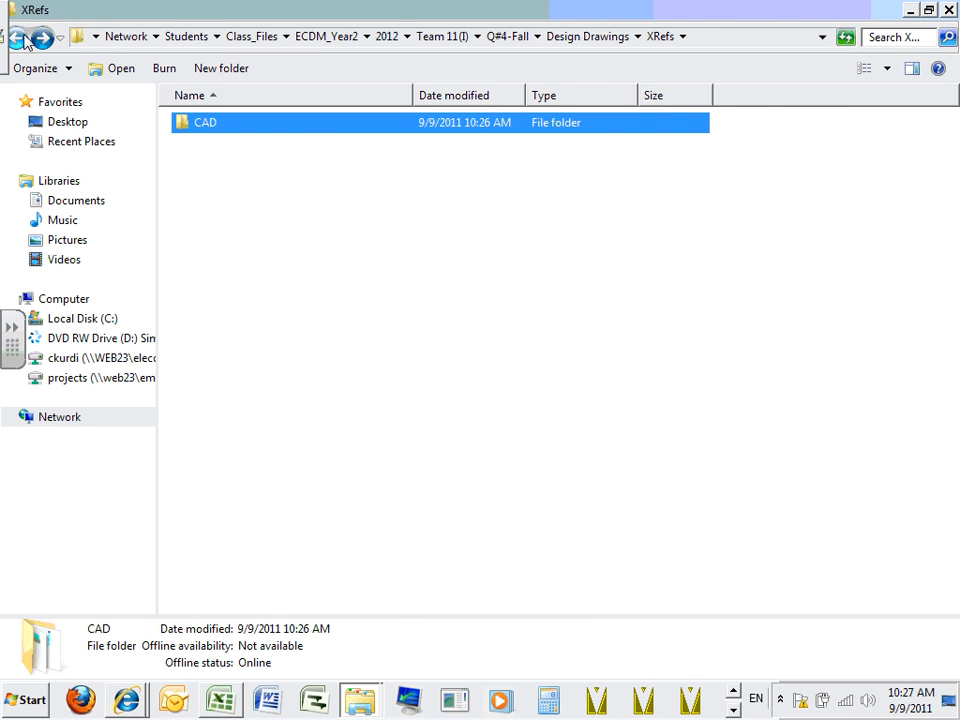
- Go back to the Design Drawings folder and cycle through the taskbar program rows
click(18, 38)
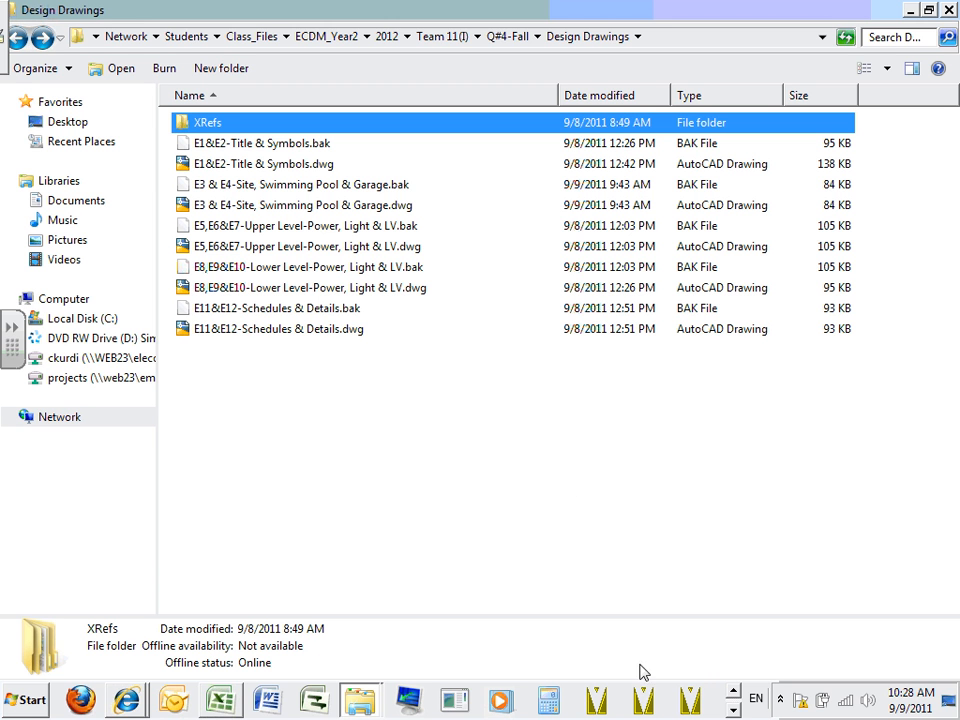
click(733, 711)
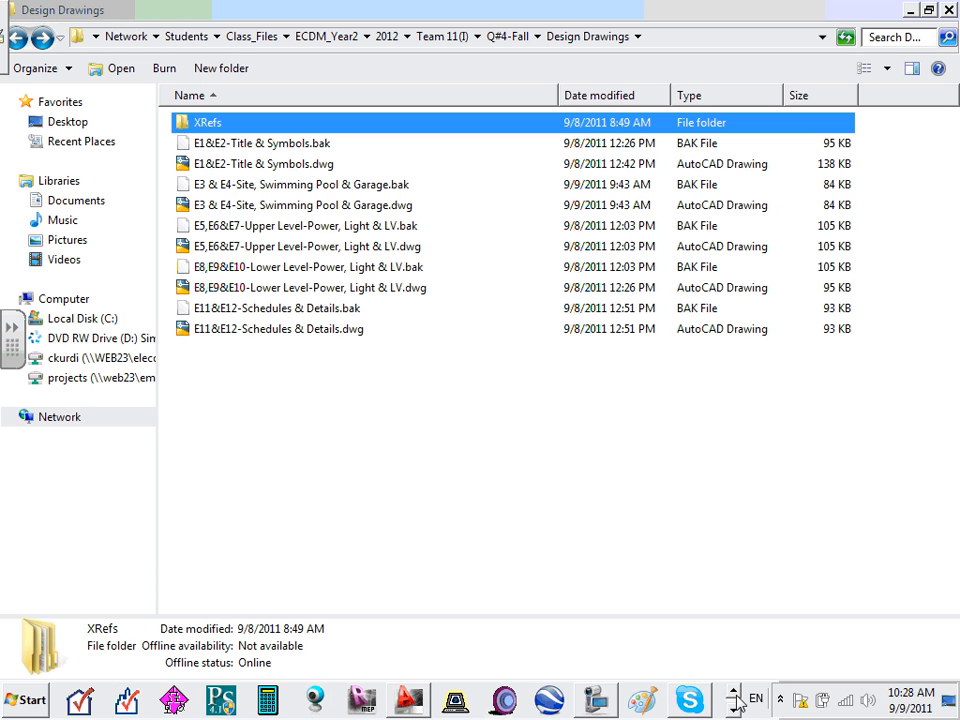
click(734, 693)
click(732, 711)
click(594, 700)
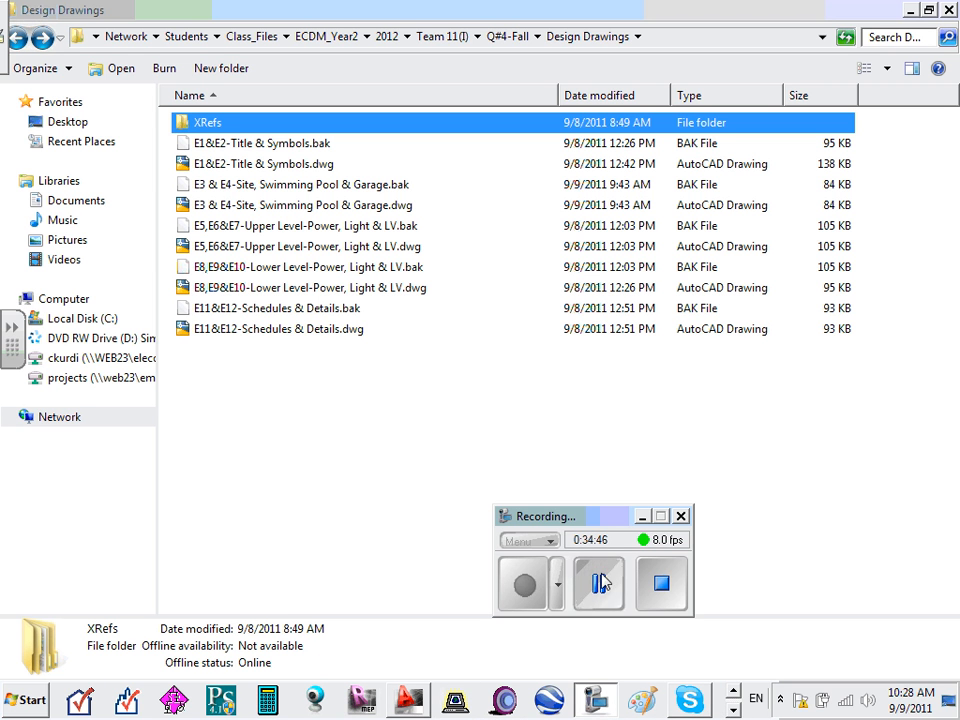